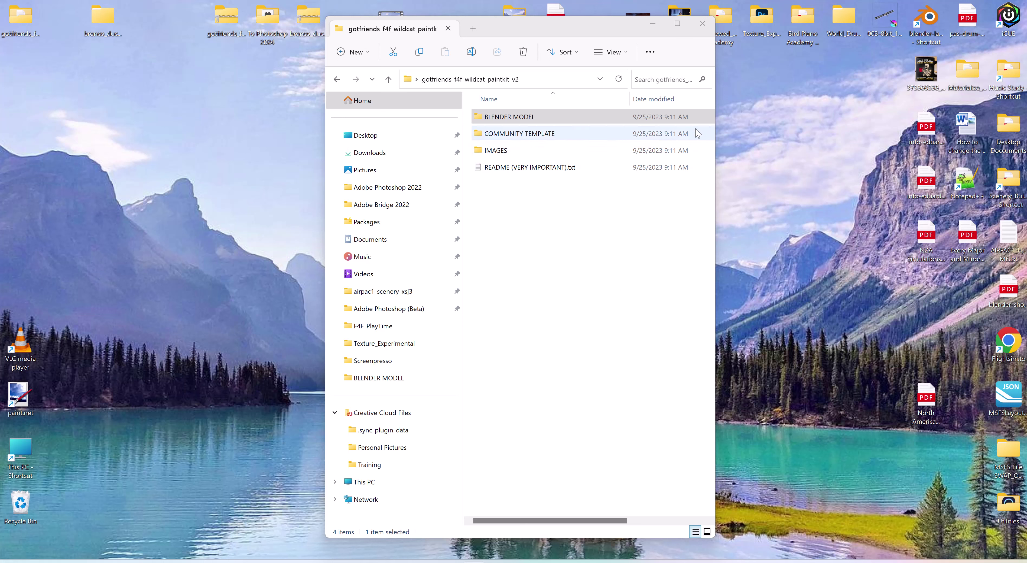
# Read the paintkit's README (VERY IMPORTANT).txt and check the contents of the BLENDER MODEL folder
pyautogui.doubleClick(520, 168)
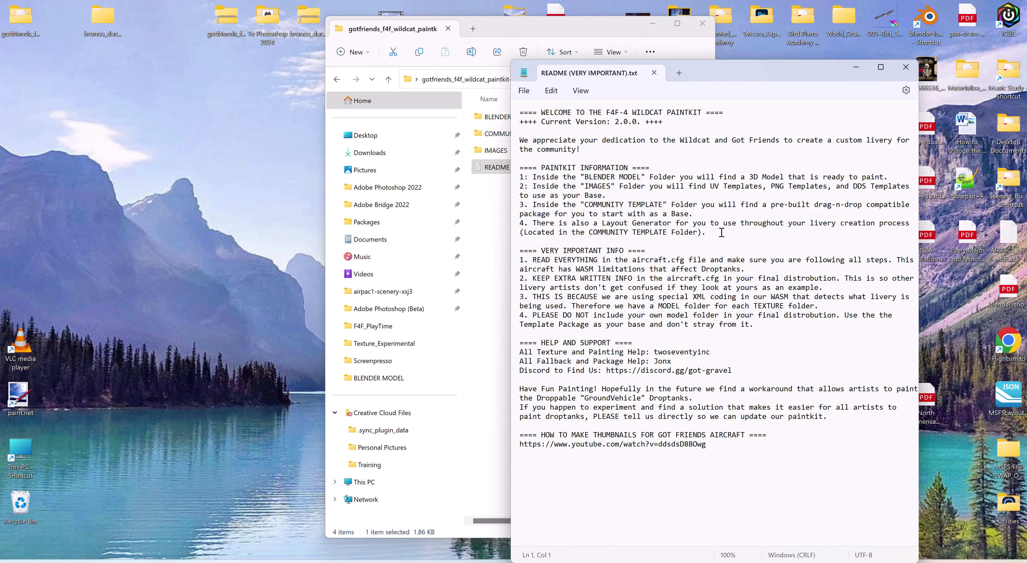
pyautogui.moveTo(793, 74); pyautogui.dragTo(628, 32)
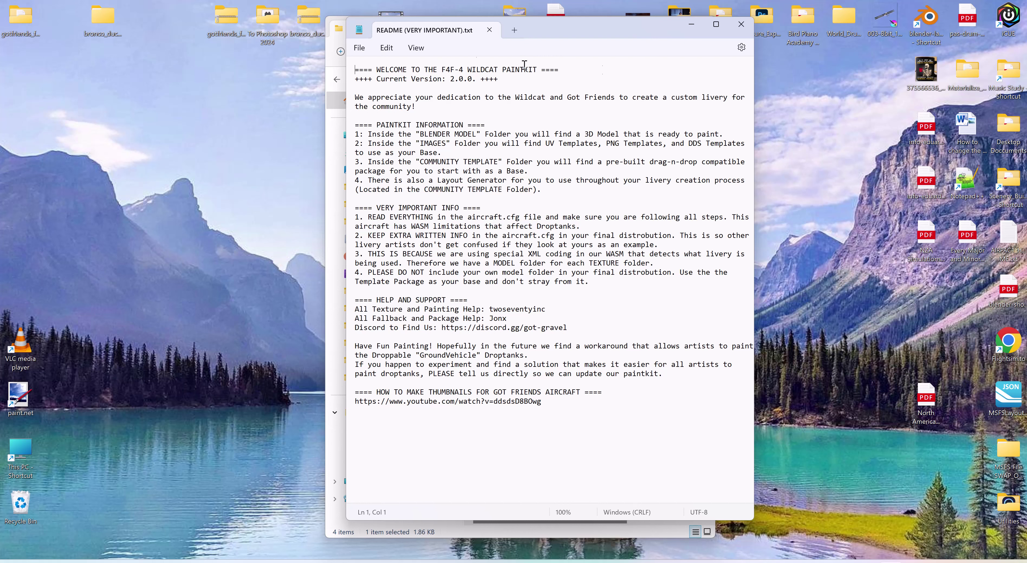
pyautogui.click(741, 24)
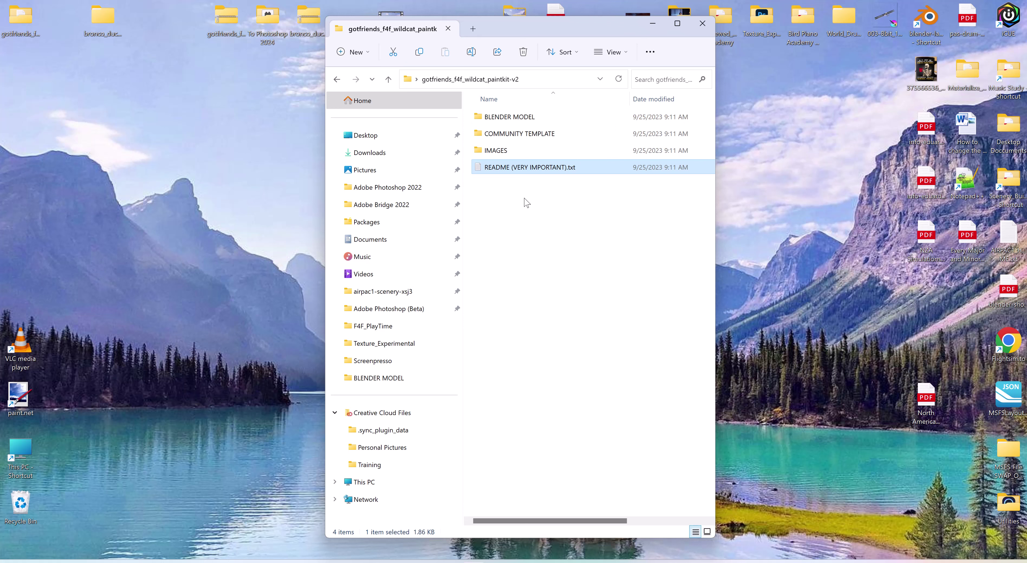
pyautogui.doubleClick(531, 118)
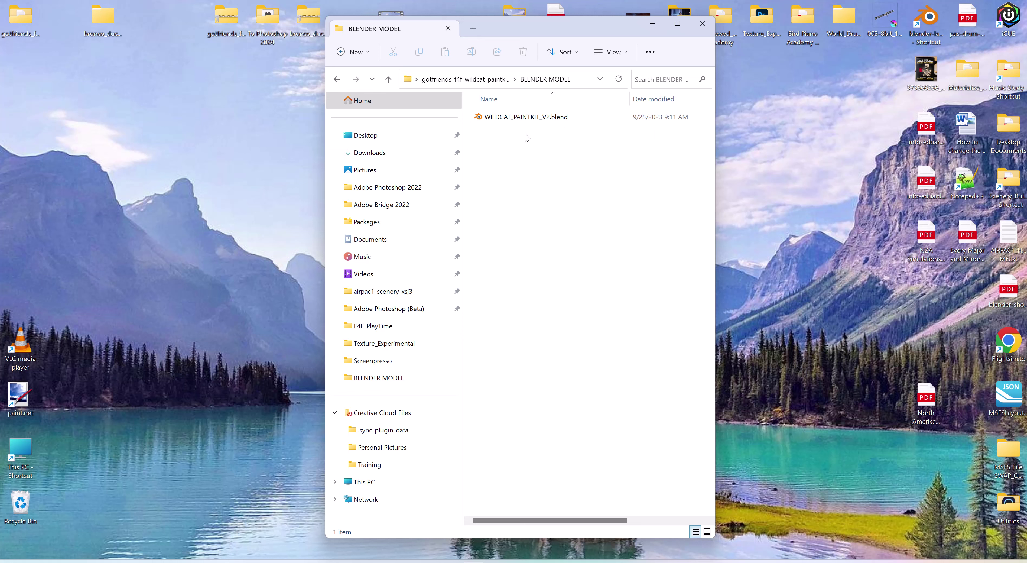
pyautogui.click(390, 79)
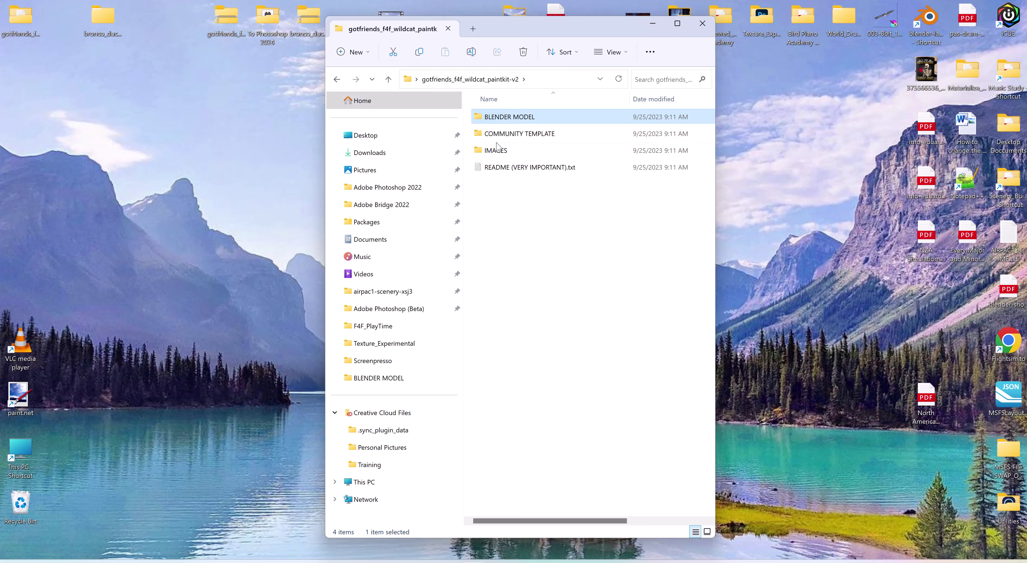
# Browse the COMMUNITY TEMPLATE package down through SimObjects and Airplanes to view the files in texture.TEMPLATE
pyautogui.doubleClick(531, 138)
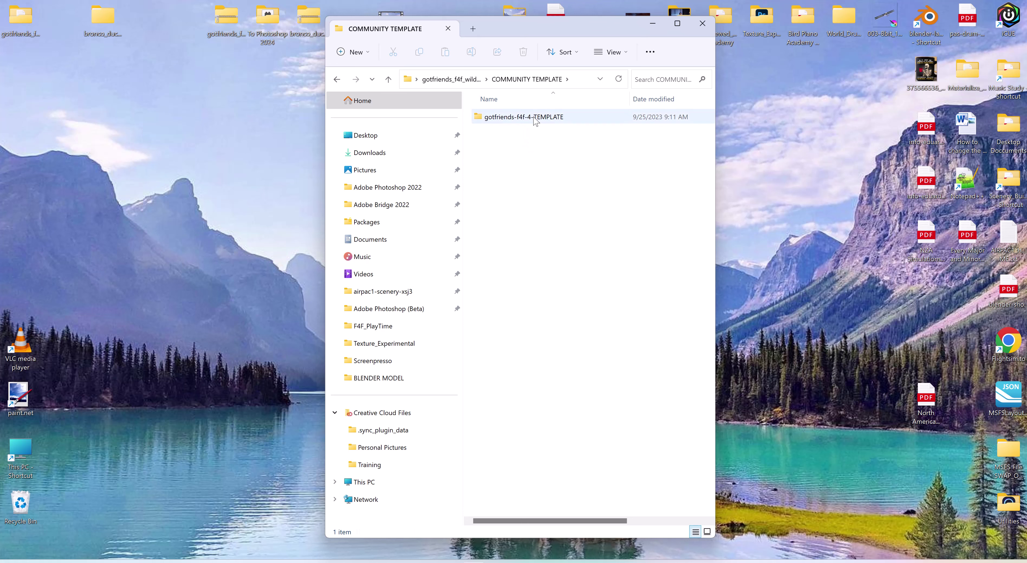
pyautogui.doubleClick(531, 116)
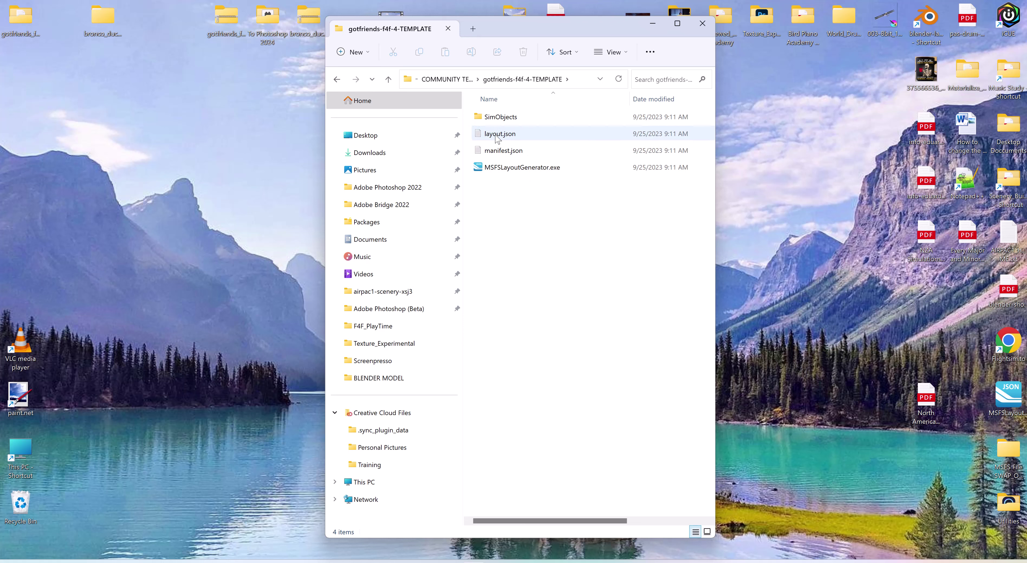
pyautogui.doubleClick(499, 117)
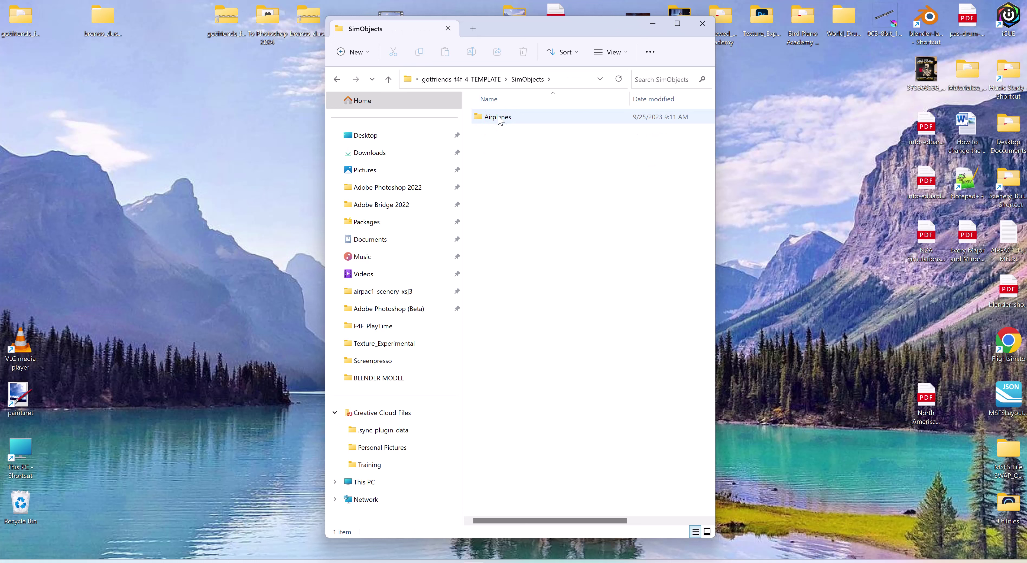
pyautogui.doubleClick(499, 117)
pyautogui.doubleClick(499, 117)
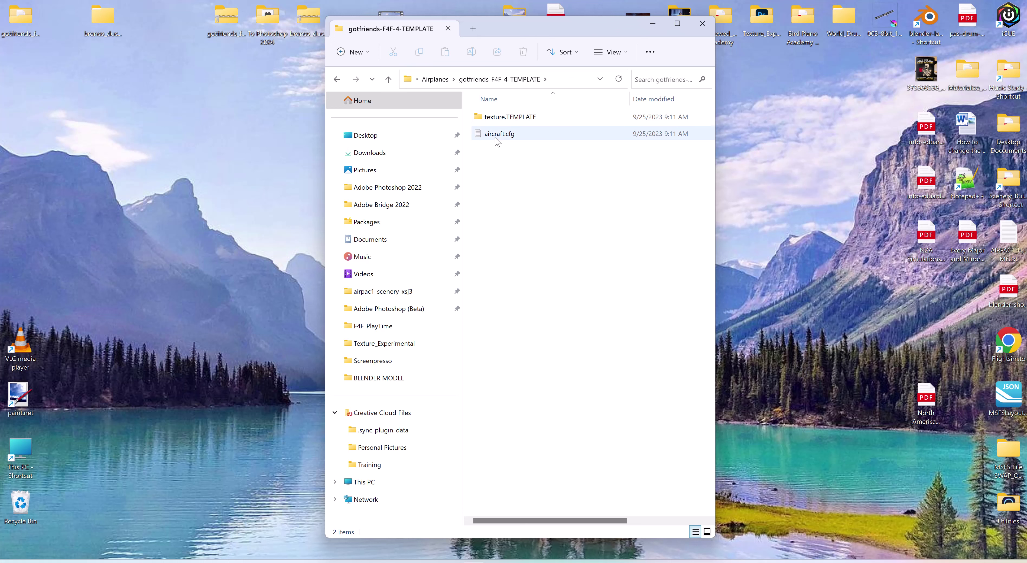
pyautogui.doubleClick(508, 120)
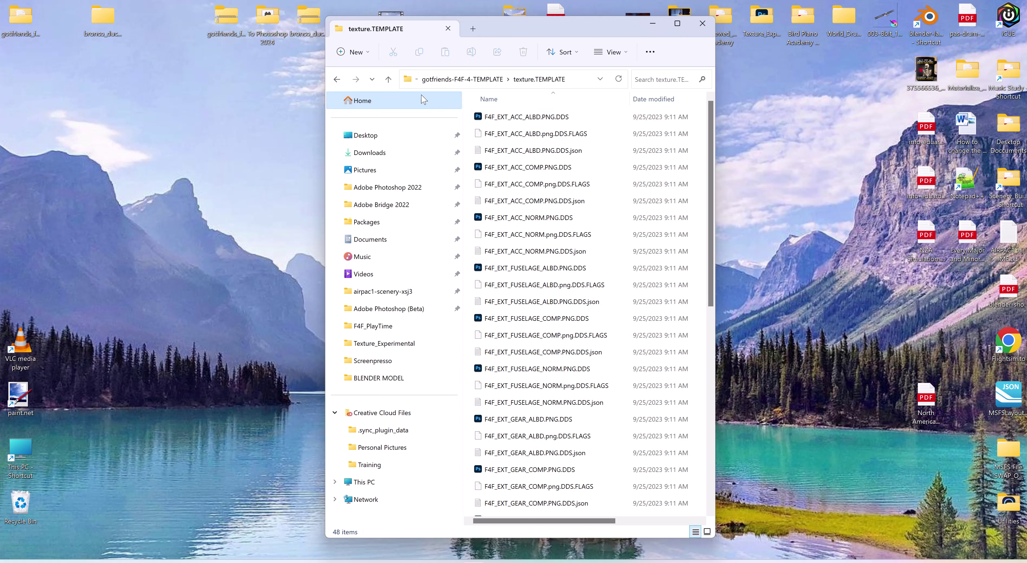
pyautogui.click(388, 79)
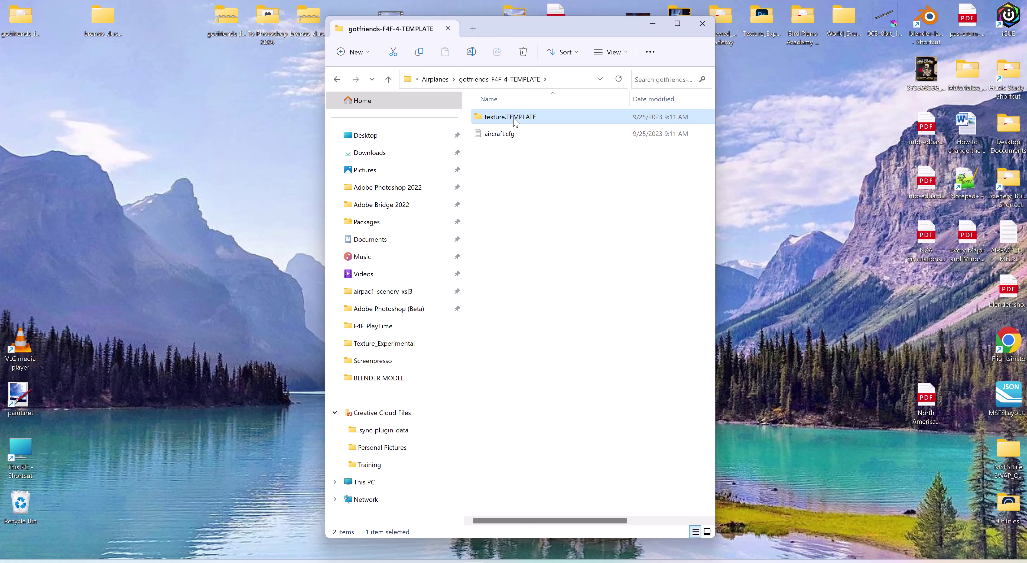
# Read through the template's aircraft.cfg, including the livery naming, droptank selection and do-not-touch sections, and close it
pyautogui.doubleClick(508, 136)
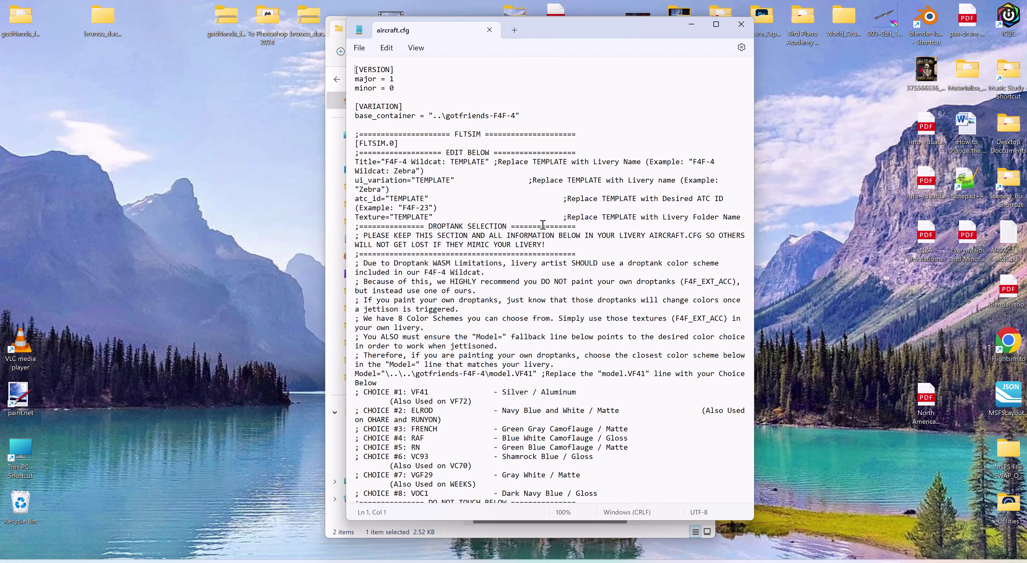
pyautogui.scroll(-3, 472, 401)
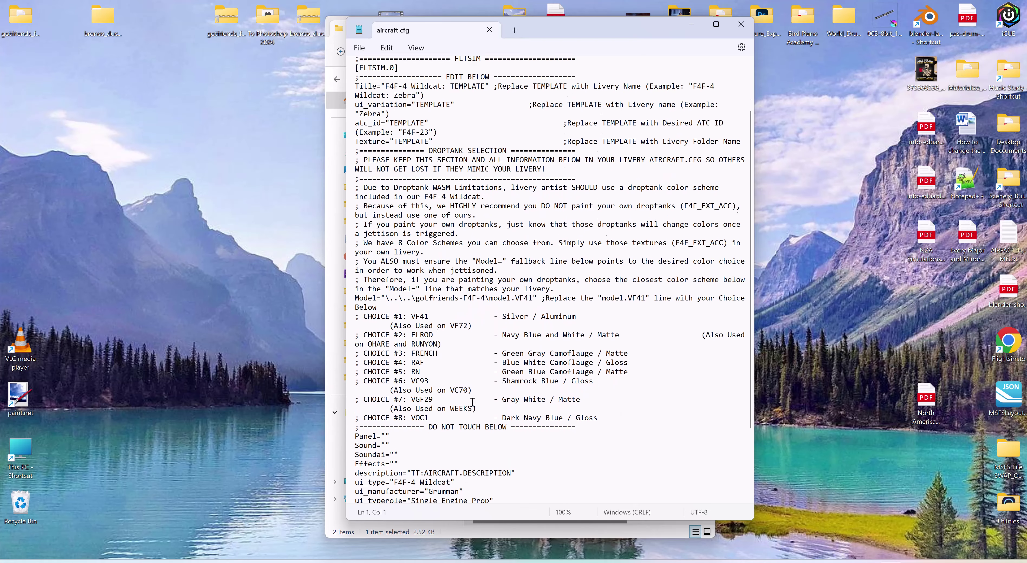
pyautogui.scroll(5, 516, 268)
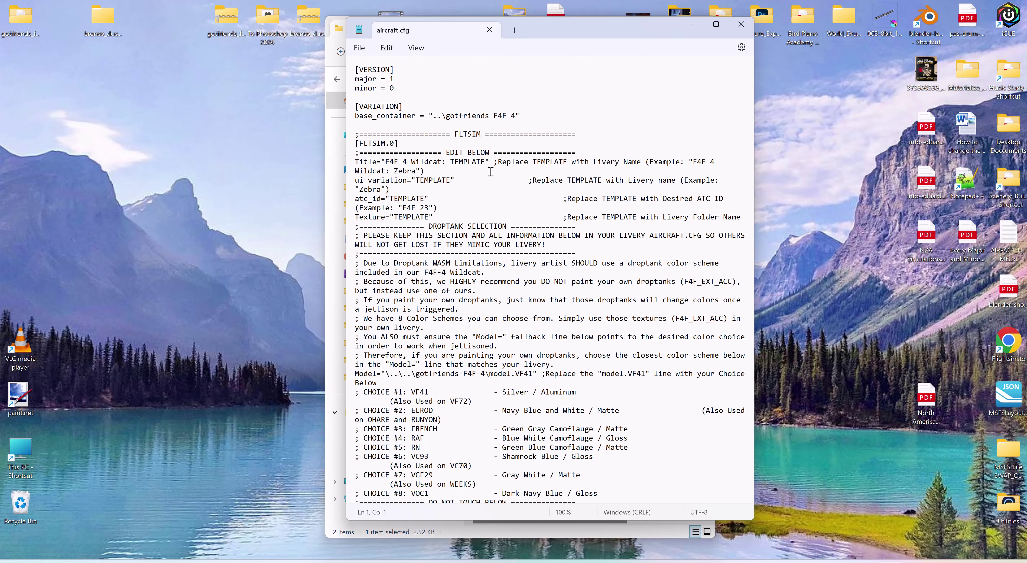
pyautogui.scroll(-5, 458, 255)
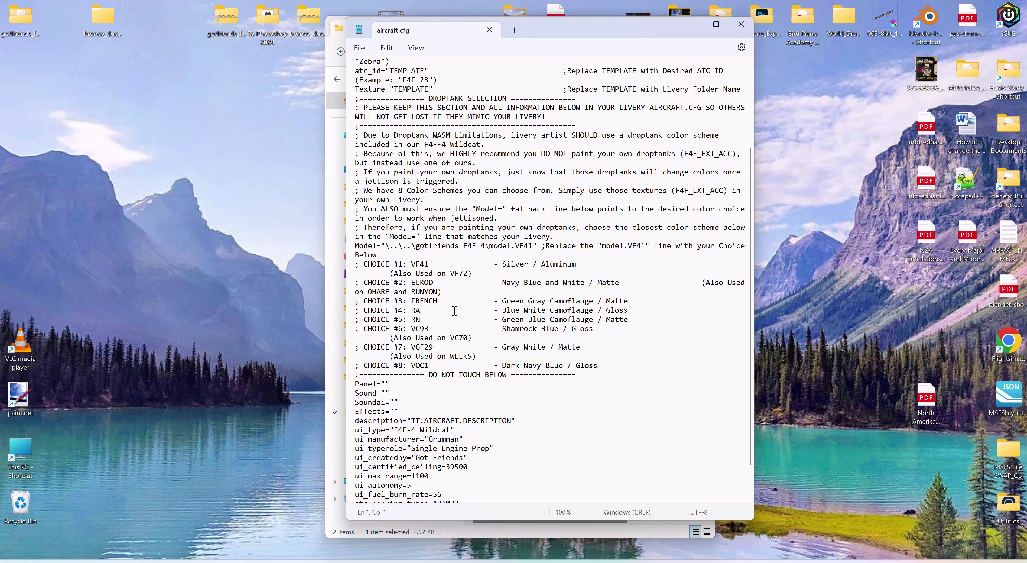
pyautogui.scroll(-2, 454, 310)
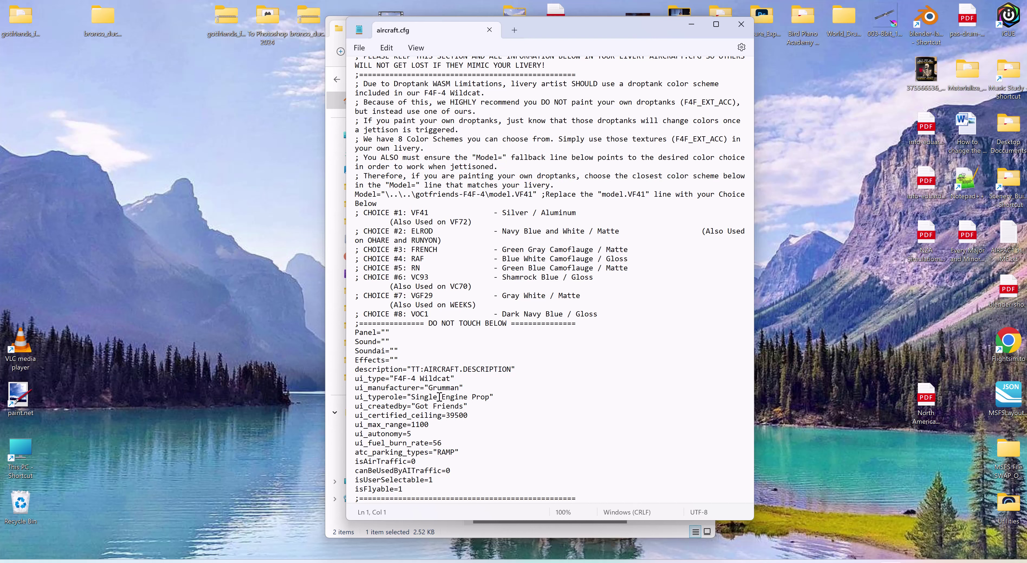
pyautogui.click(741, 25)
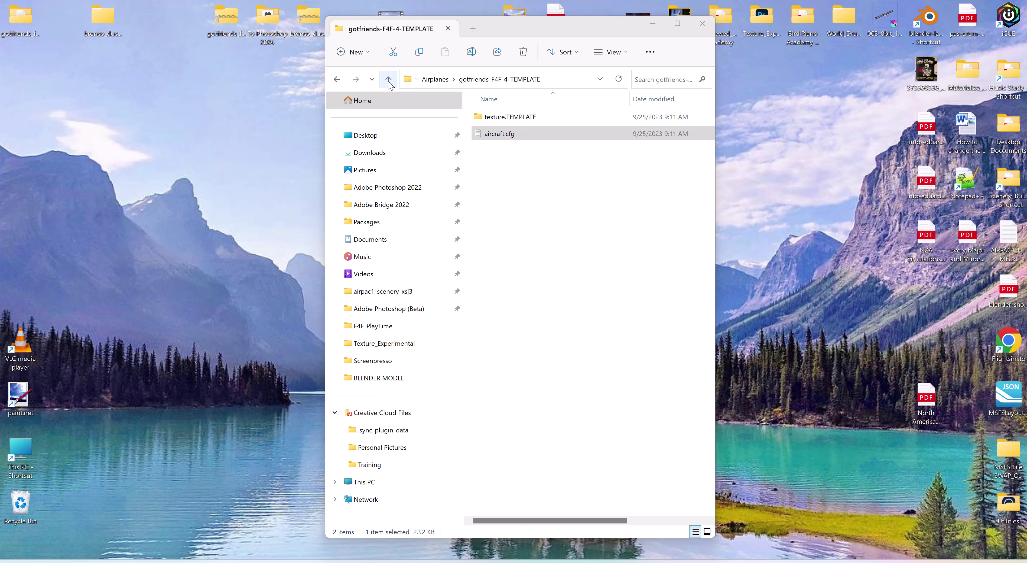
# Review the texture.TEMPLATE files again and return to the root of the gotfriends-f4f-4-TEMPLATE package
pyautogui.doubleClick(536, 117)
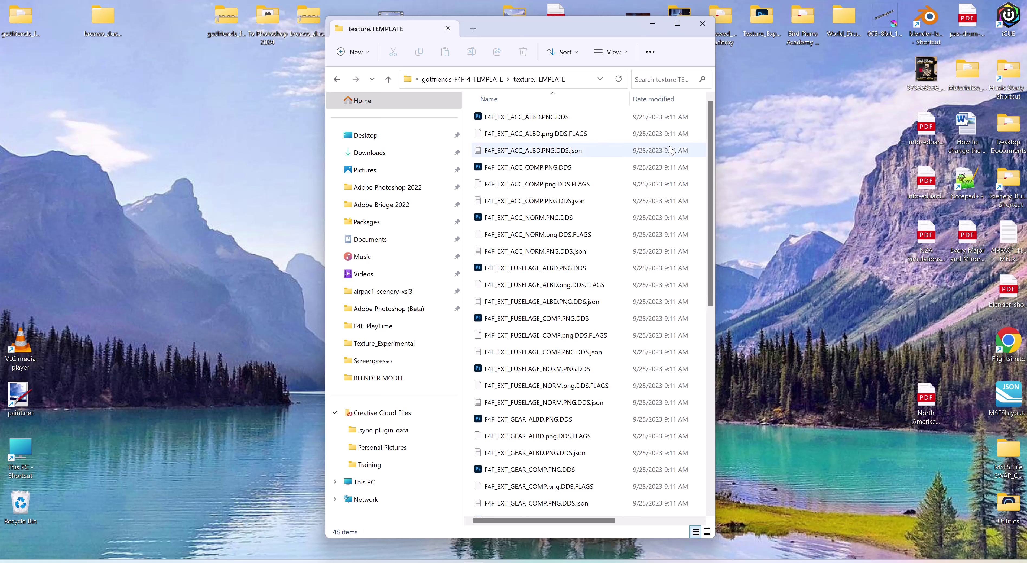
pyautogui.click(389, 79)
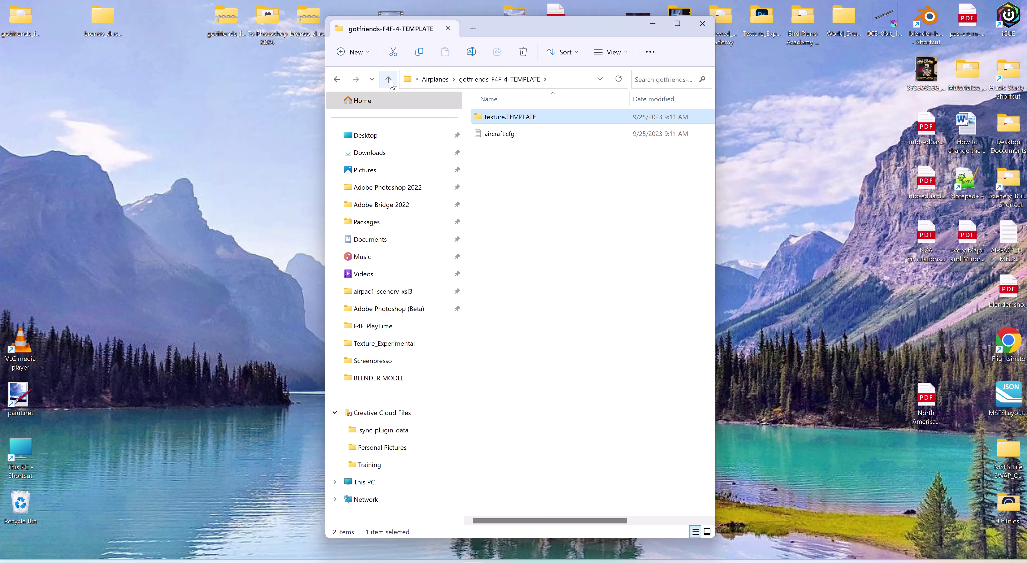
pyautogui.click(389, 79)
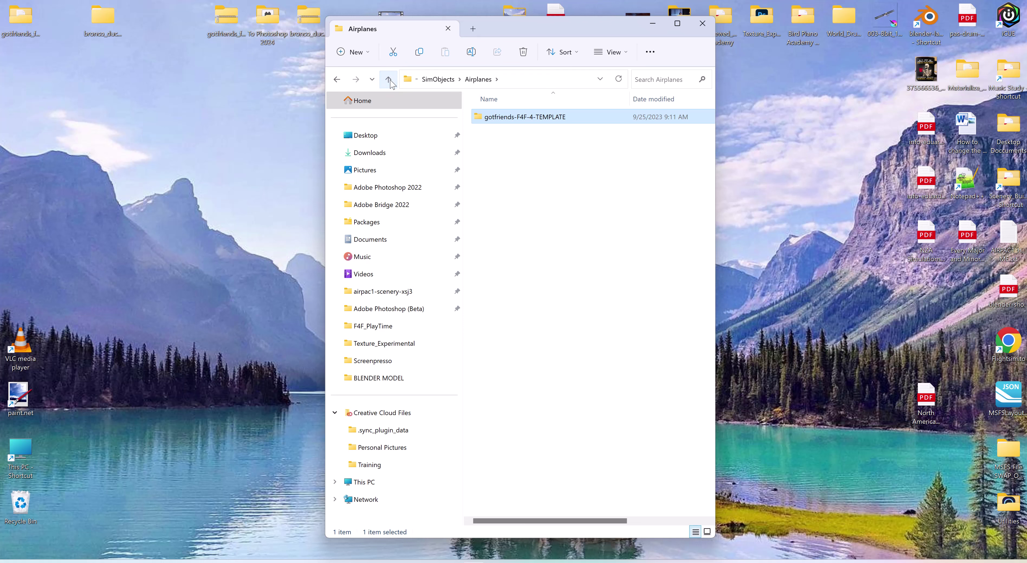
pyautogui.click(388, 80)
pyautogui.click(388, 79)
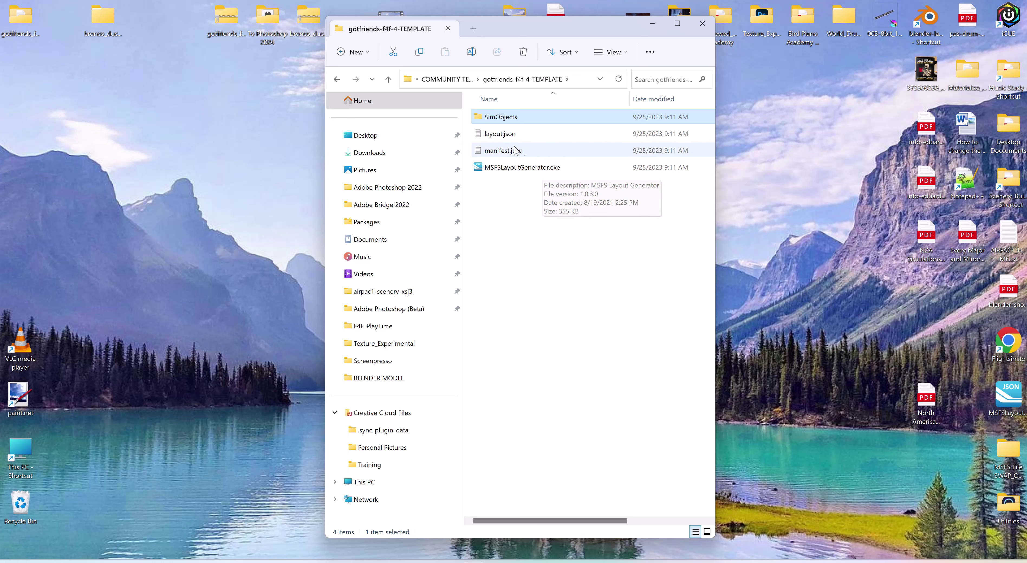
# Regenerate the template package's layout.json by opening it with MSFSLayoutGenerator.exe
pyautogui.click(497, 136)
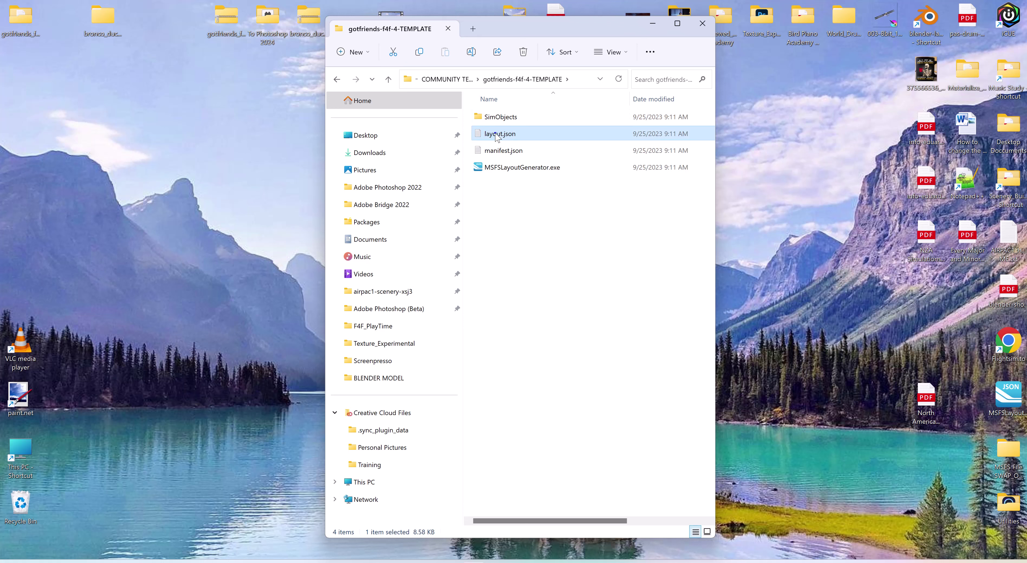
pyautogui.moveTo(497, 135); pyautogui.dragTo(500, 172, button='right')
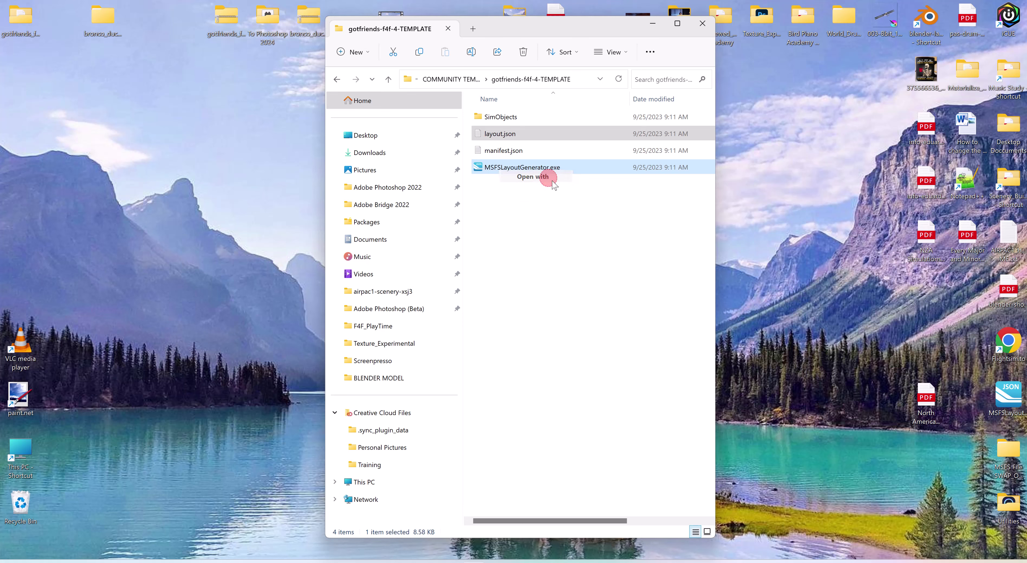
pyautogui.click(552, 181)
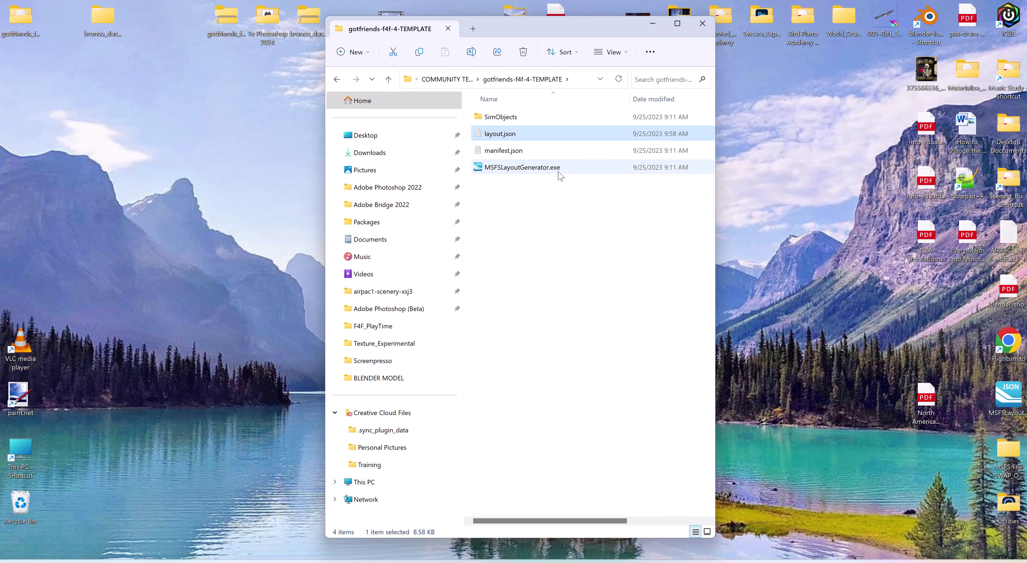
# Browse from the community template to the paintkit's IMAGES folder and into the WHITE-GLOSS set under DDS
pyautogui.click(391, 81)
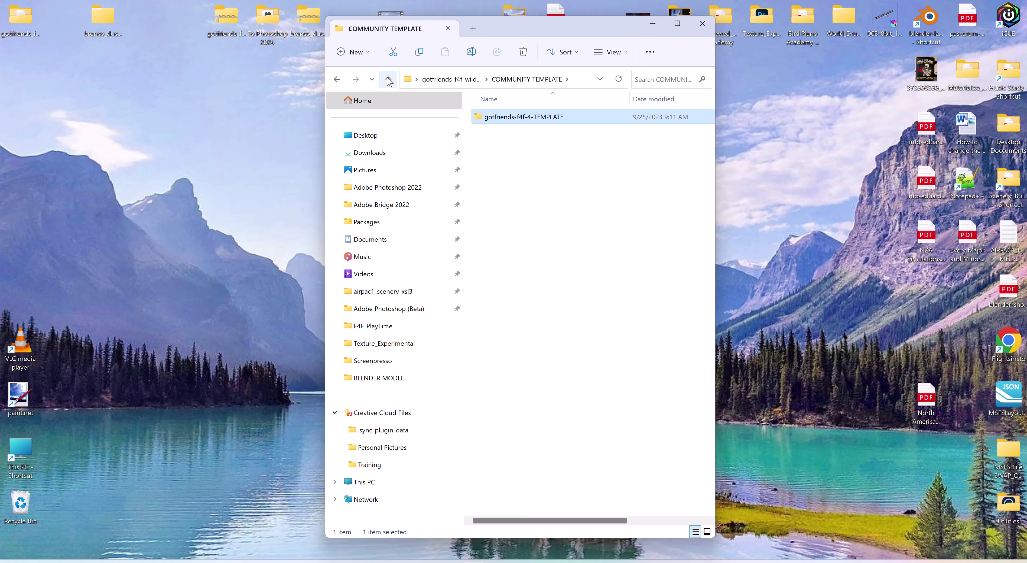
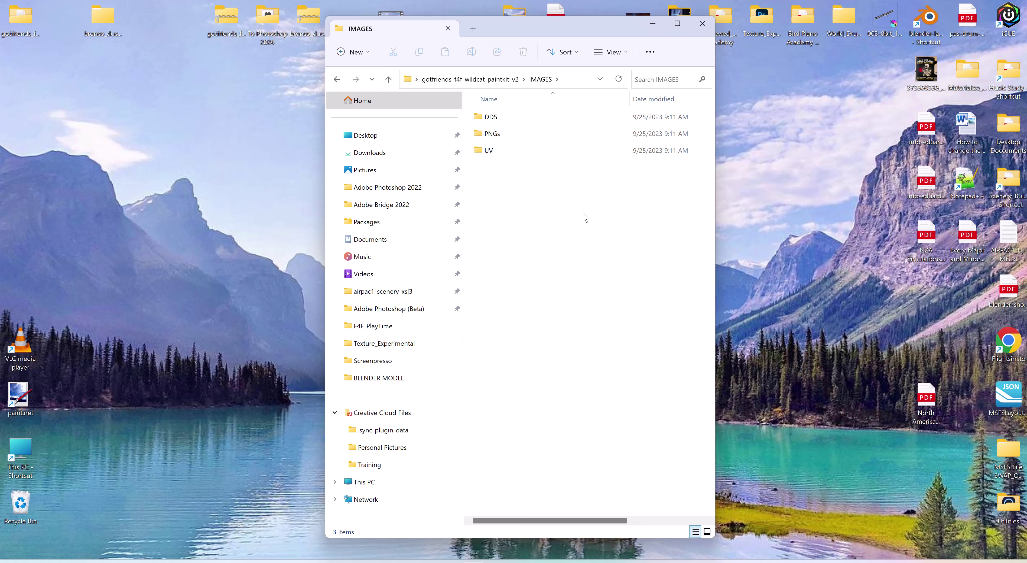
pyautogui.click(495, 118)
pyautogui.doubleClick(494, 119)
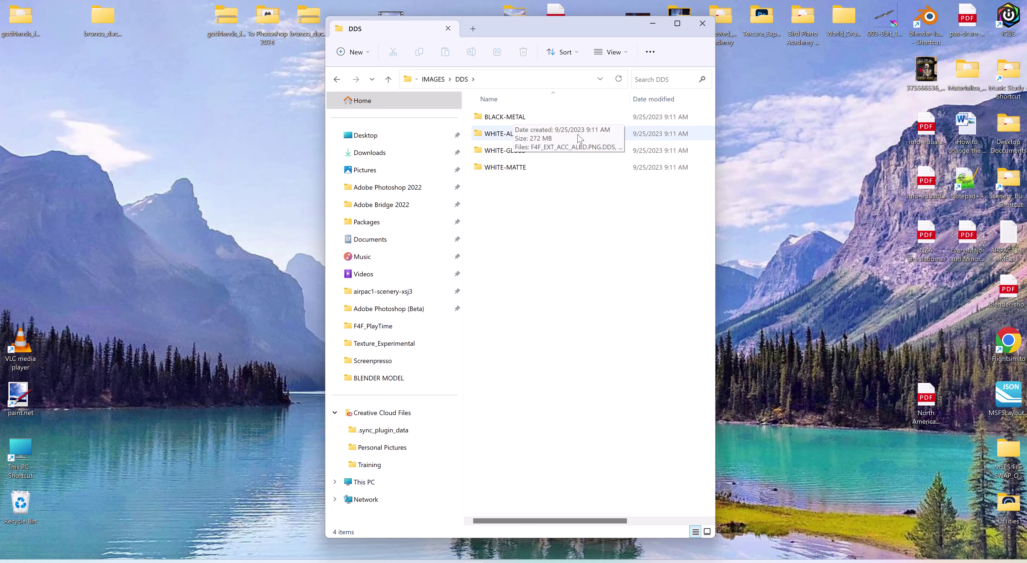
pyautogui.moveTo(515, 140)
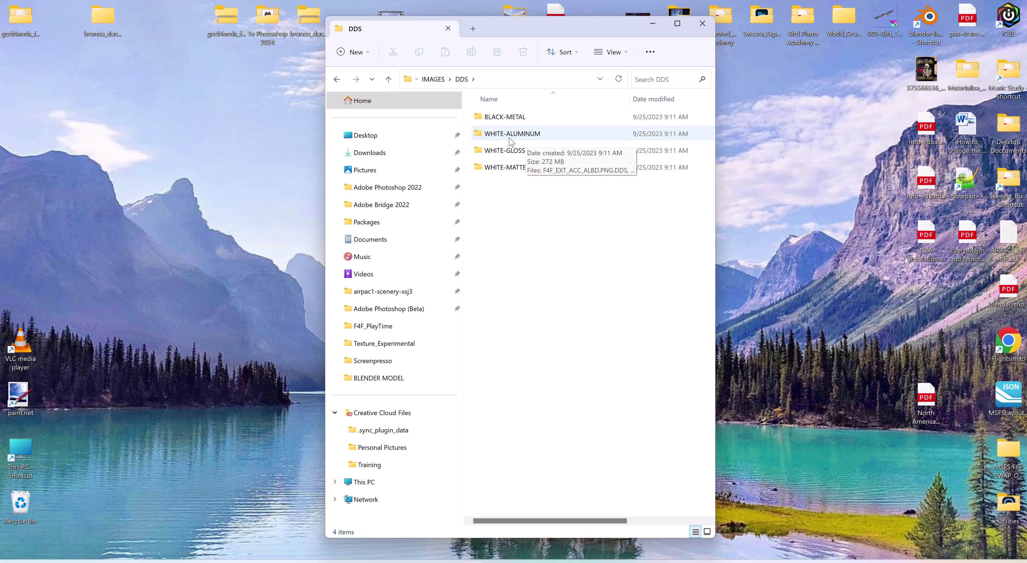
pyautogui.doubleClick(515, 153)
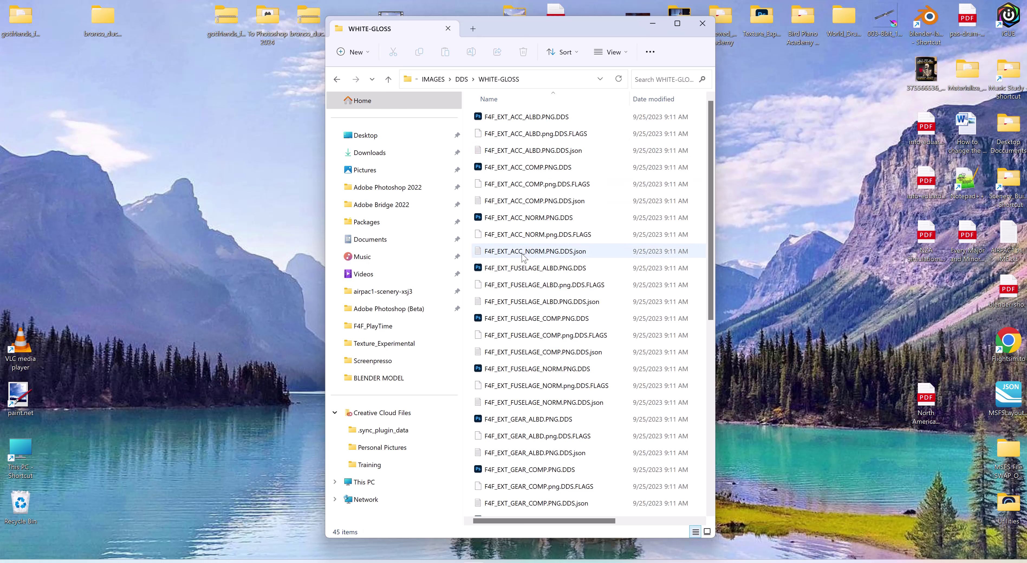
# Open F4F_EXT_FUSELAGE_ALBD.PNG.DDS in Photoshop, examine the fuselage texture, and close Photoshop
pyautogui.click(523, 269)
pyautogui.doubleClick(522, 270)
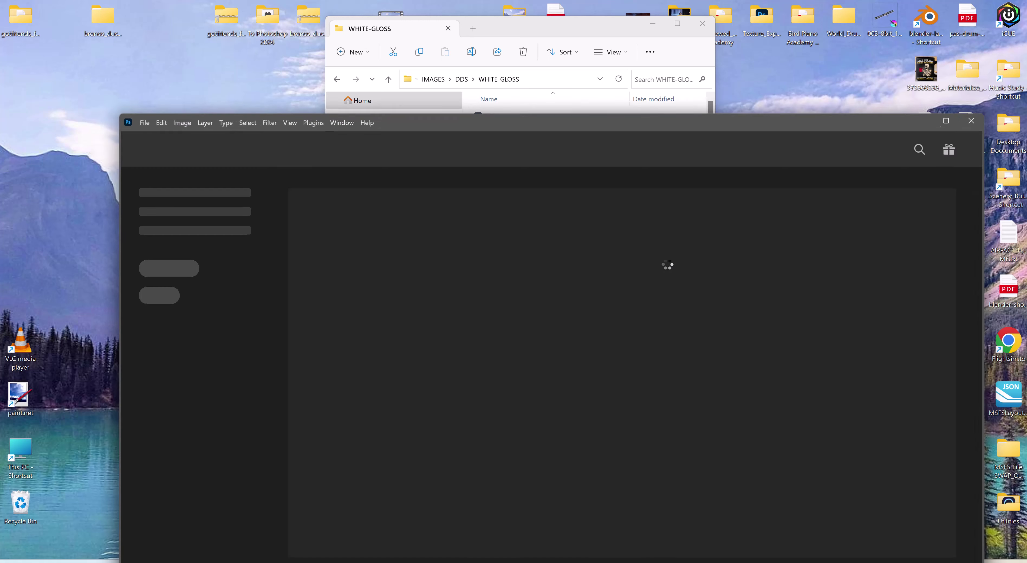
pyautogui.click(541, 321)
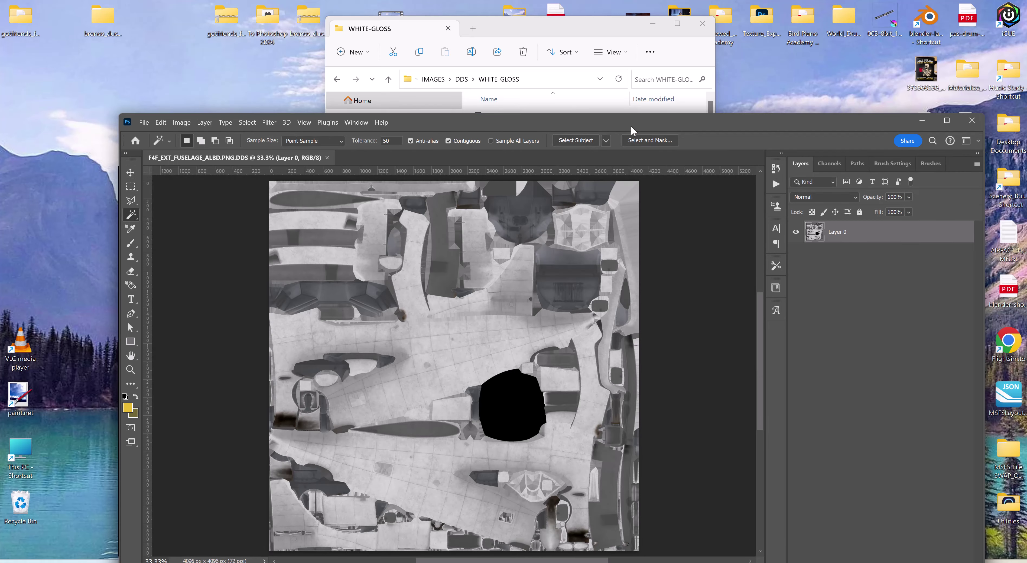
pyautogui.moveTo(631, 127); pyautogui.dragTo(597, 36)
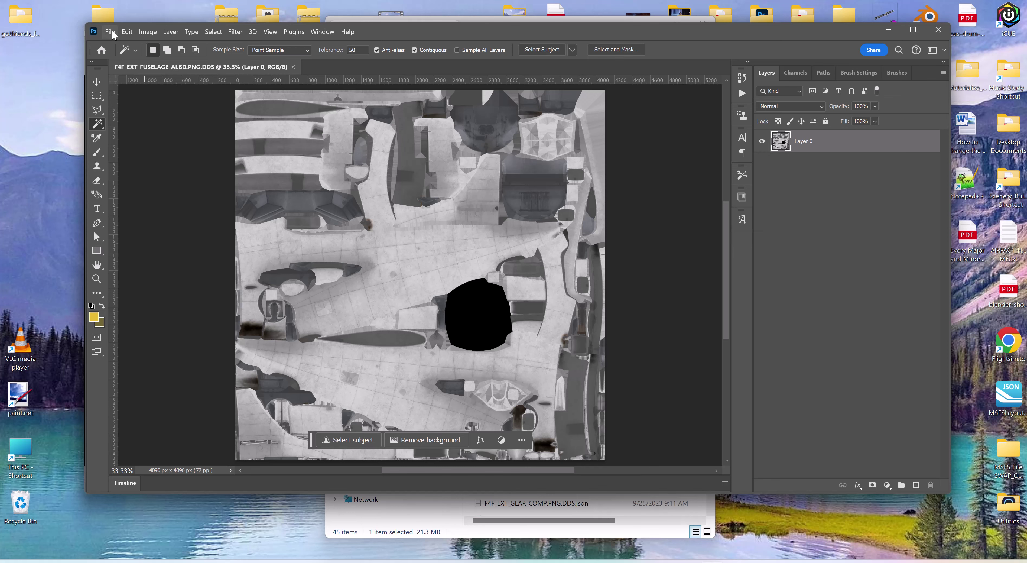
pyautogui.click(938, 29)
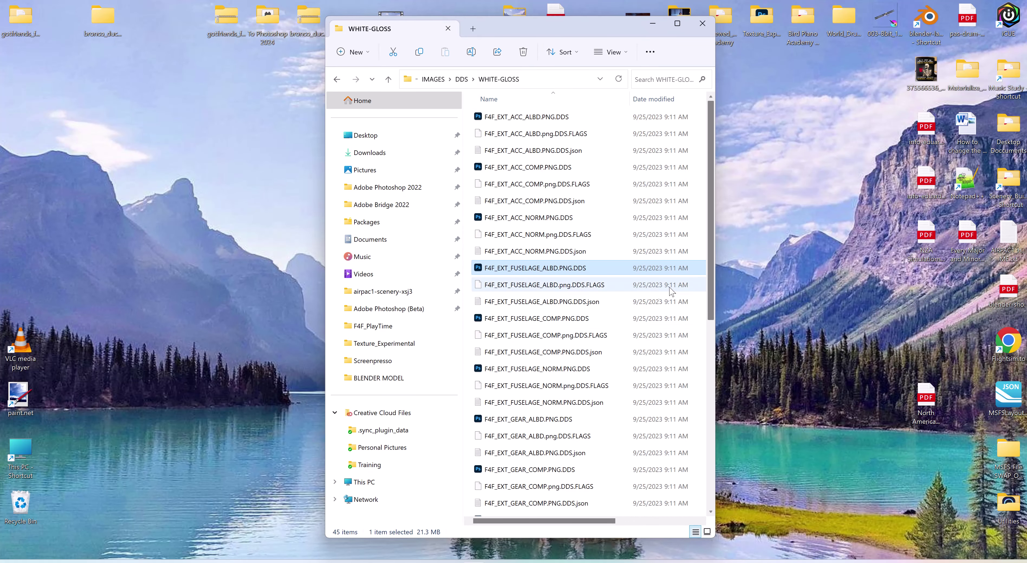
# Return to the IMAGES folder and reopen DDS to view its base texture sets
pyautogui.click(388, 79)
pyautogui.click(389, 79)
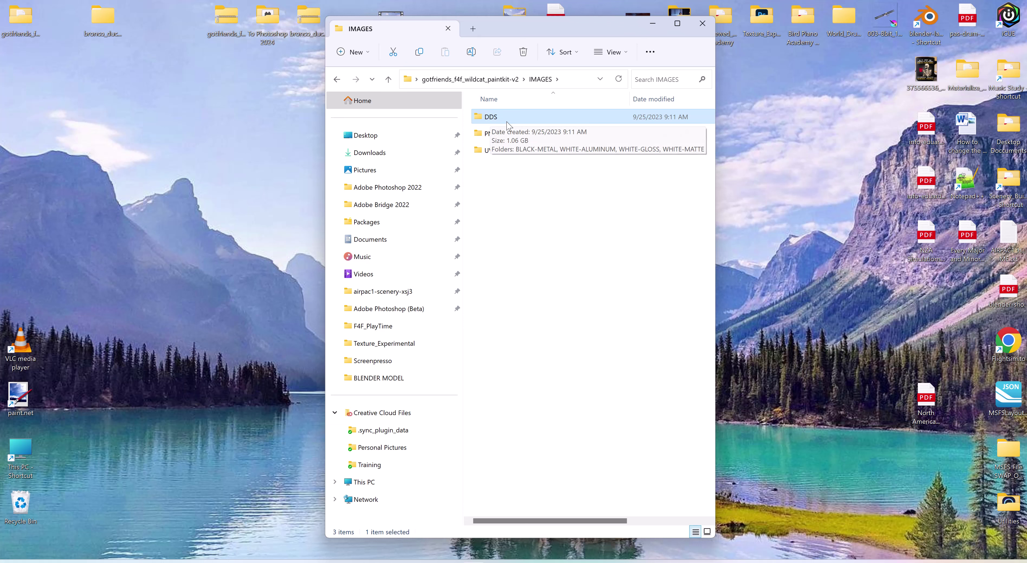
pyautogui.doubleClick(494, 116)
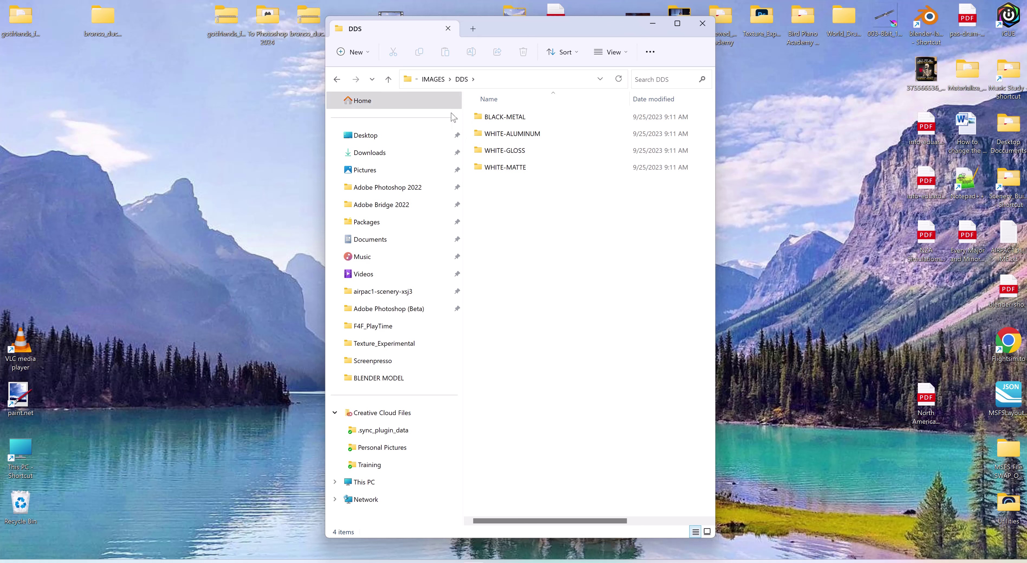
# Return to the paintkit's root folder, check the COMMUNITY TEMPLATE folder, and open the UV folder inside IMAGES
pyautogui.click(388, 79)
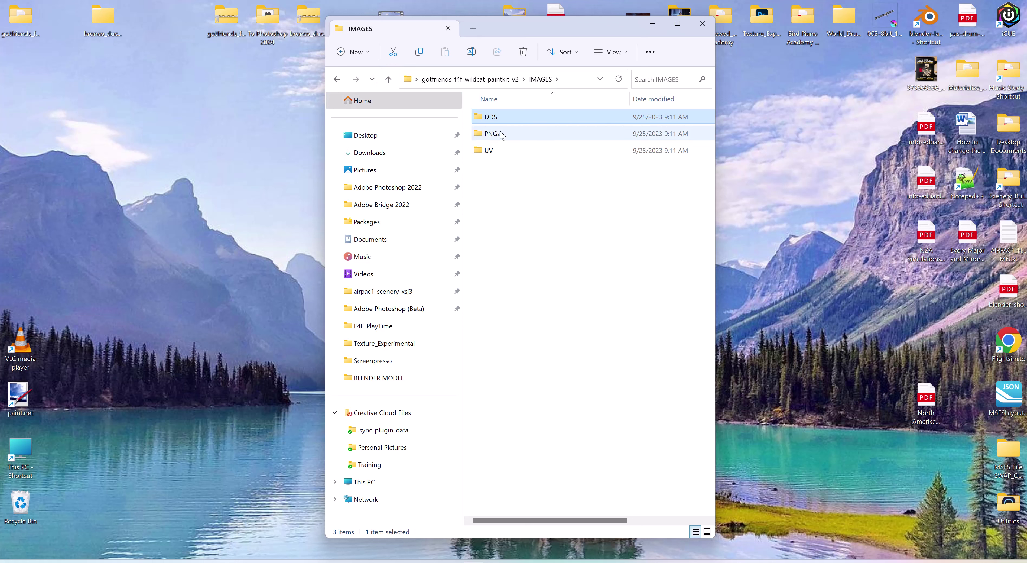
pyautogui.click(388, 80)
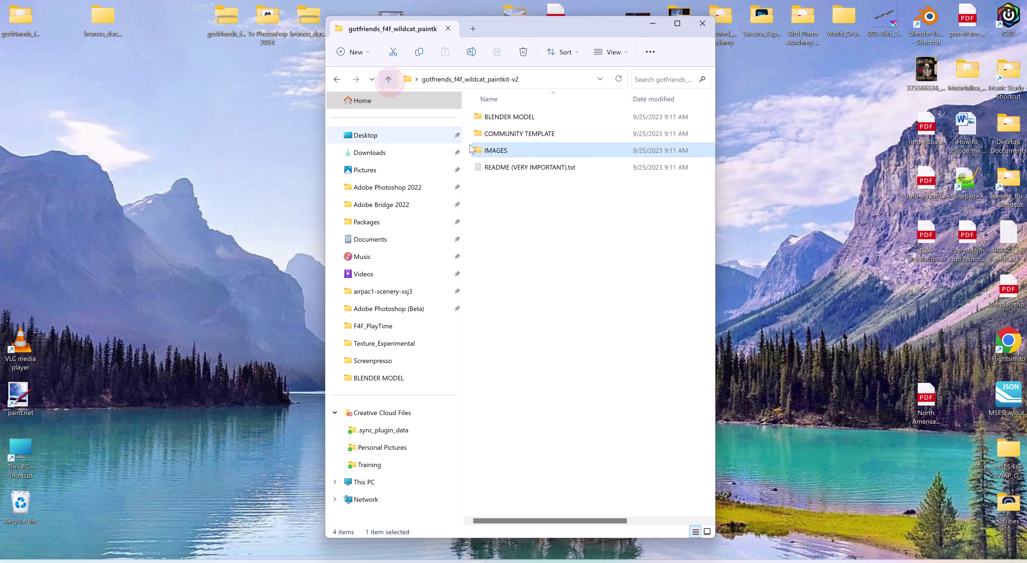
pyautogui.doubleClick(511, 132)
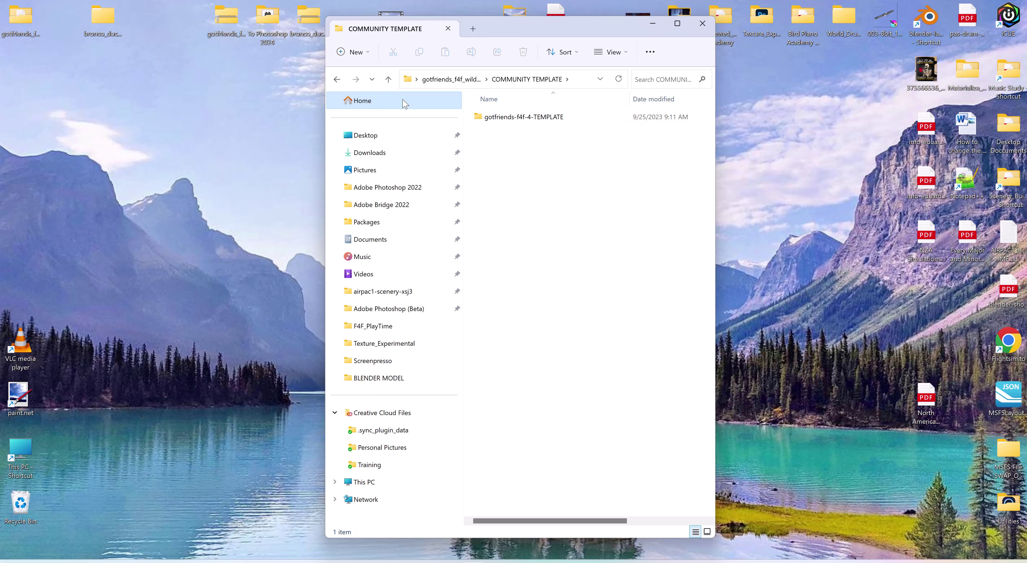
pyautogui.click(390, 80)
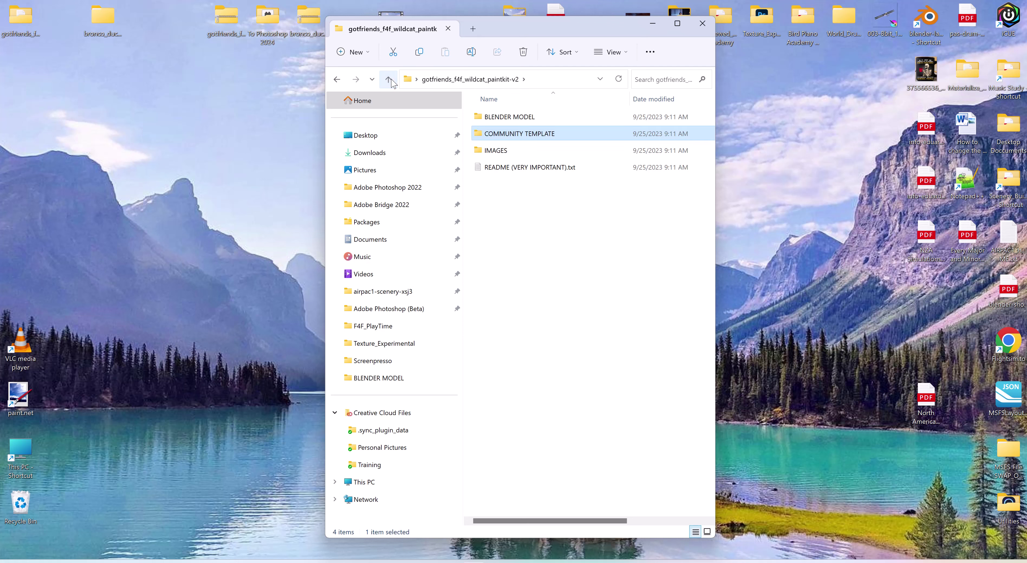
pyautogui.doubleClick(512, 150)
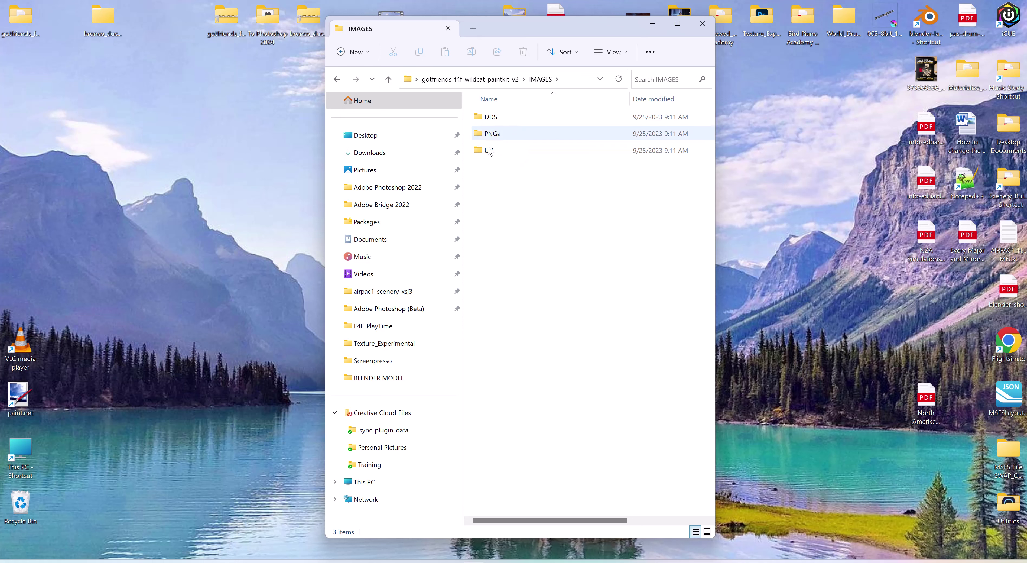
pyautogui.doubleClick(489, 151)
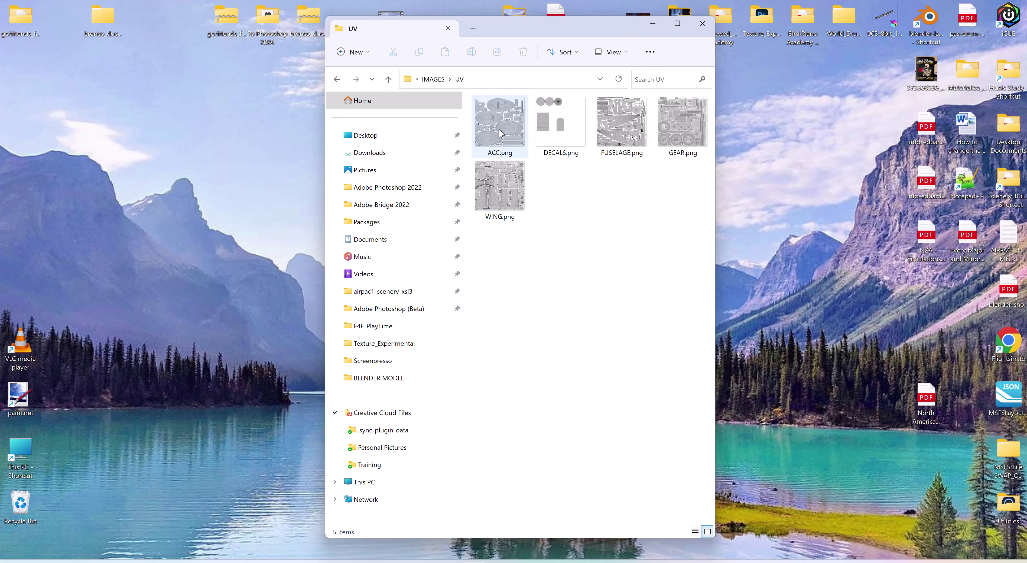
# Open the FUSELAGE.png UV map in Adobe Photoshop 2024
pyautogui.moveTo(499, 135)
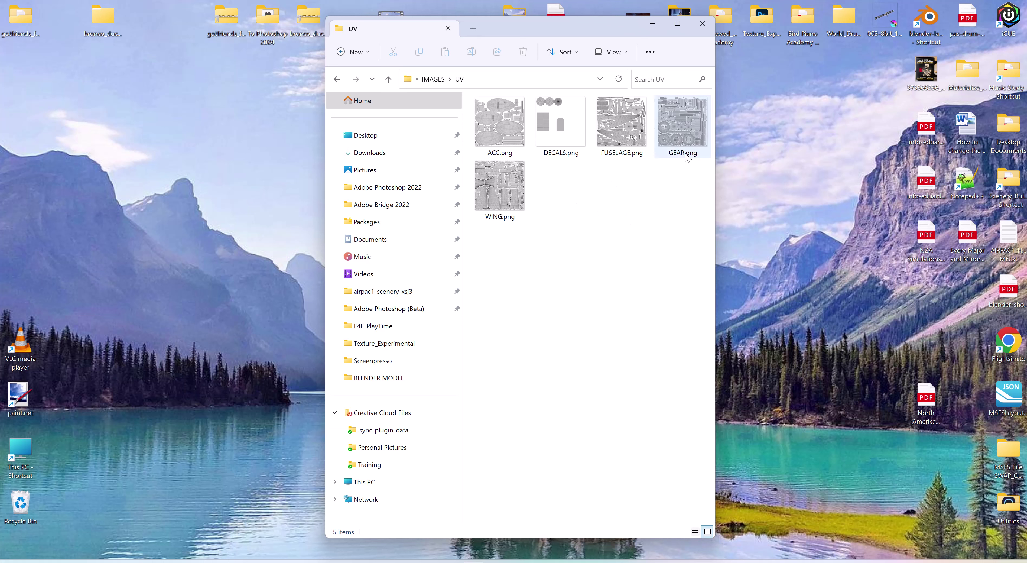
pyautogui.moveTo(668, 139)
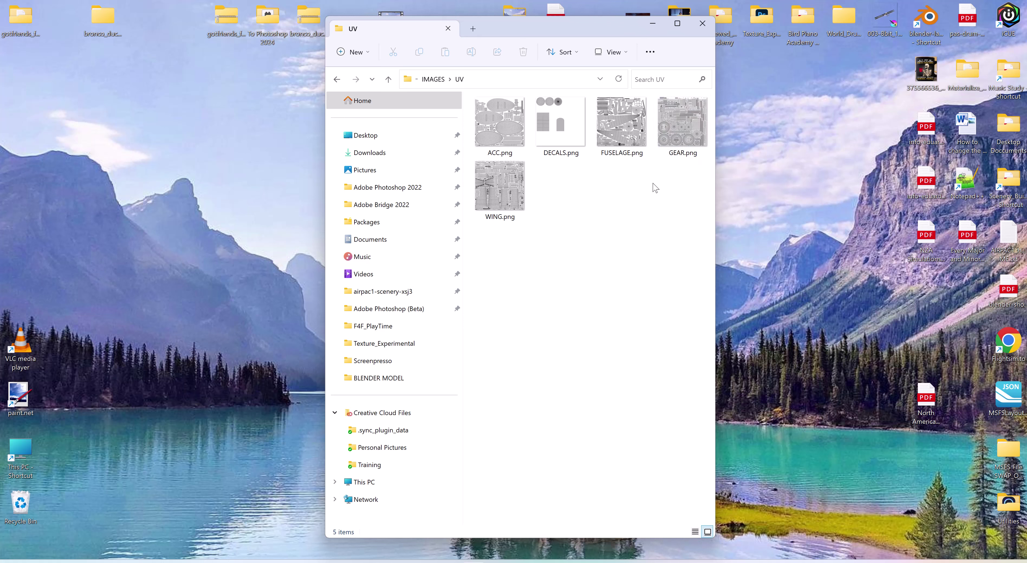
pyautogui.rightClick(627, 138)
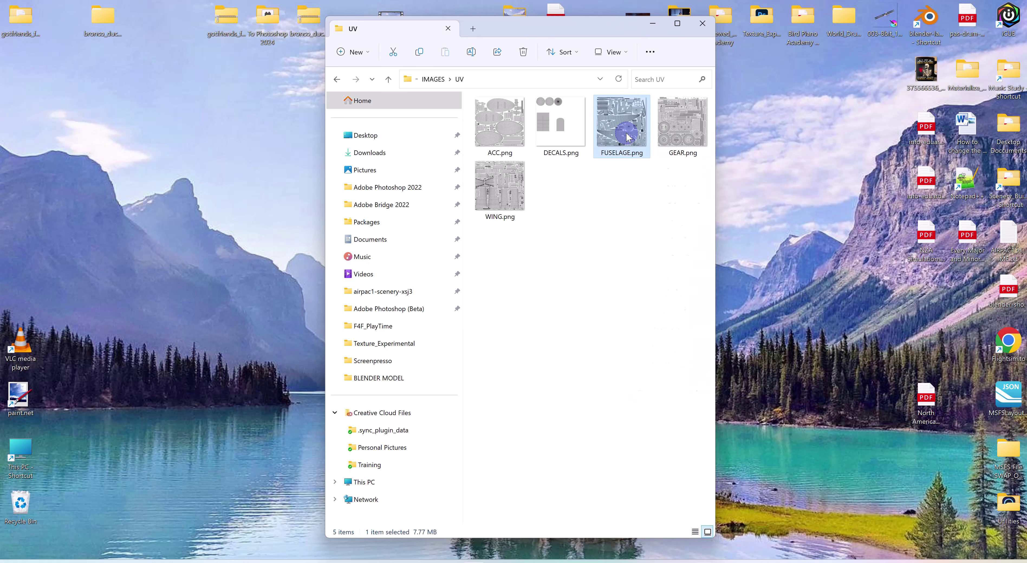
pyautogui.moveTo(702, 188)
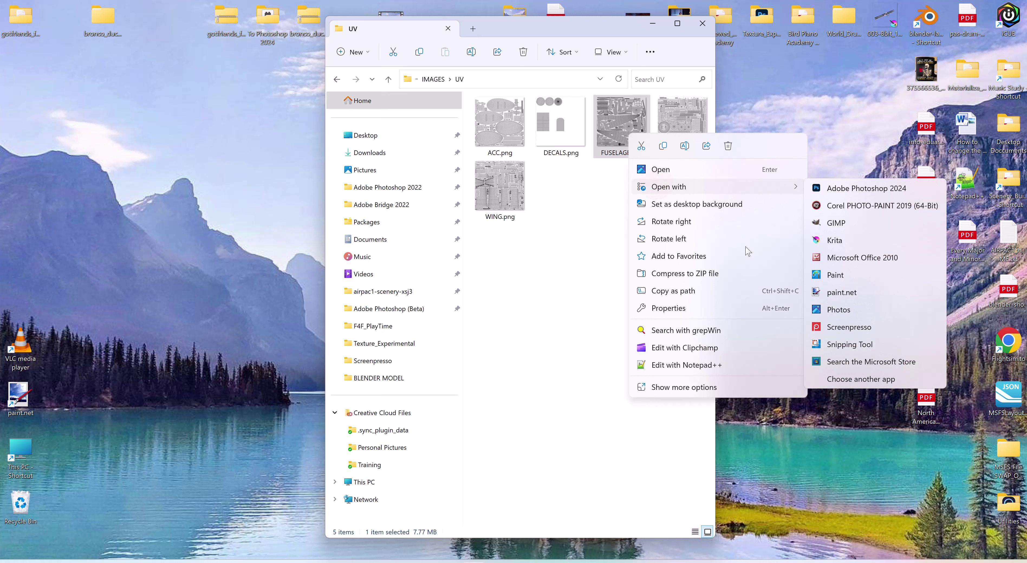
pyautogui.click(840, 188)
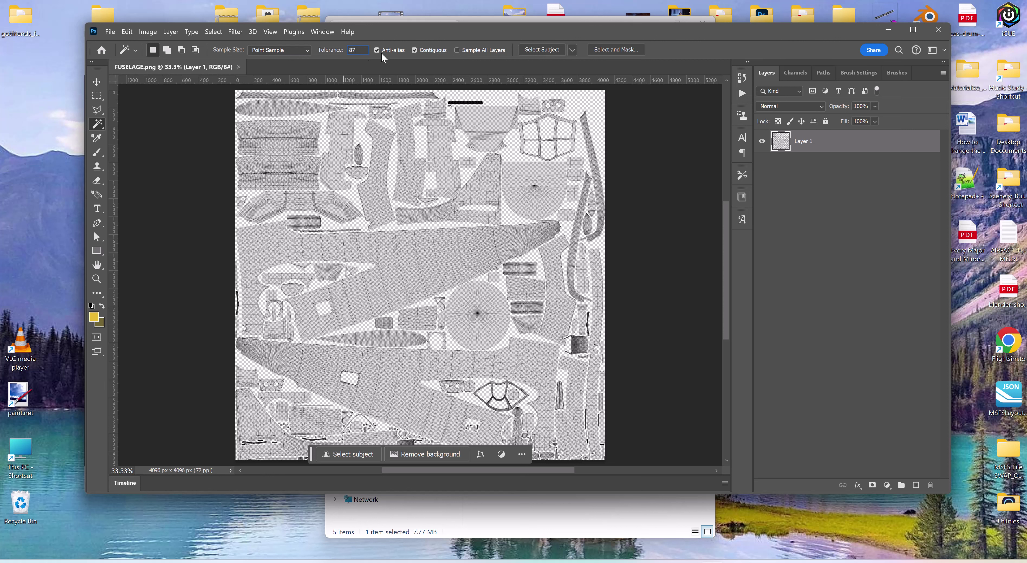
# Select the upper of the two long fuselage side pieces with the Magic Wand at tolerance 75 and copy it
pyautogui.moveTo(367, 48); pyautogui.dragTo(346, 50)
pyautogui.click(428, 271)
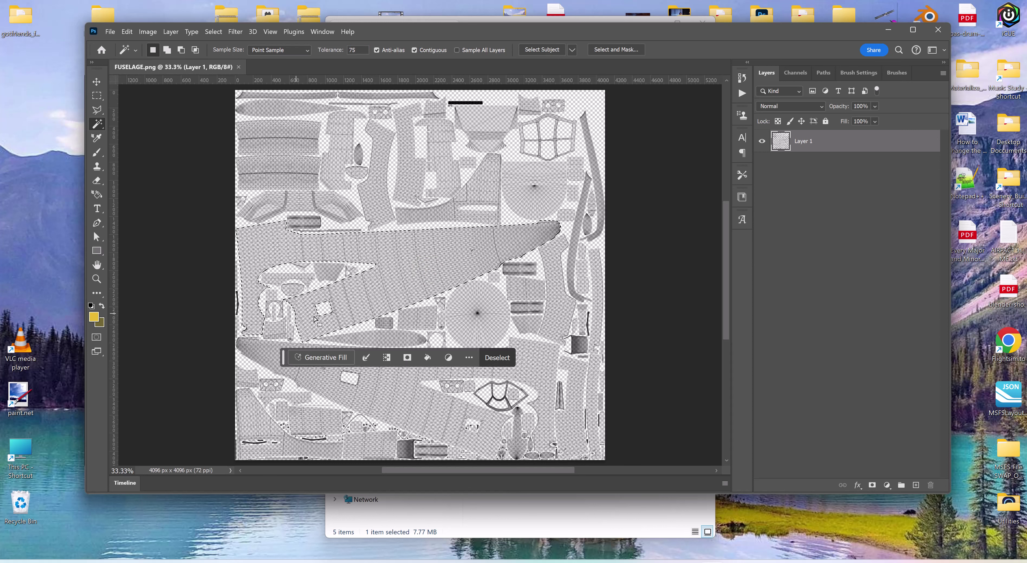
pyautogui.scroll(-2, 384, 337)
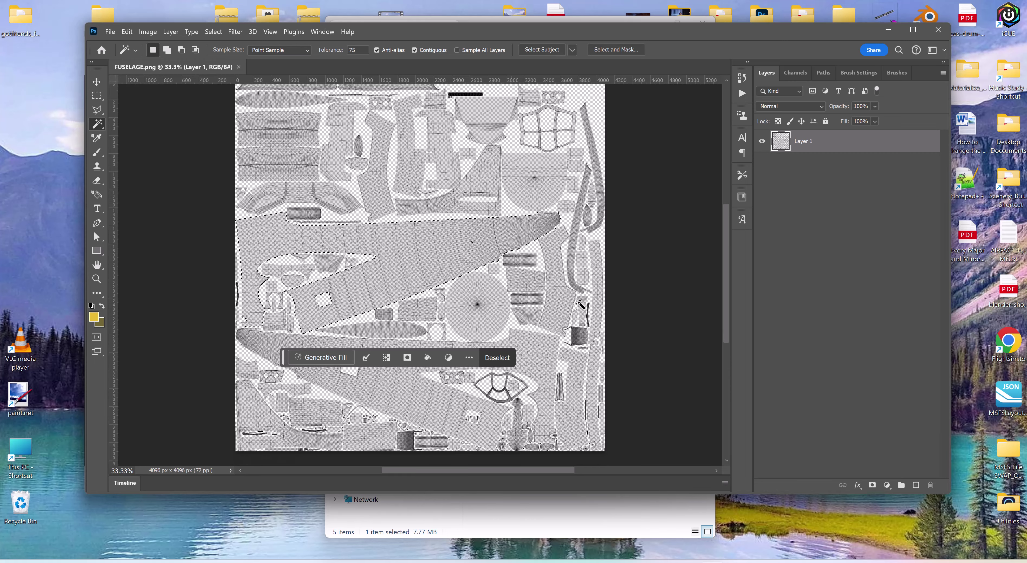
pyautogui.click(913, 29)
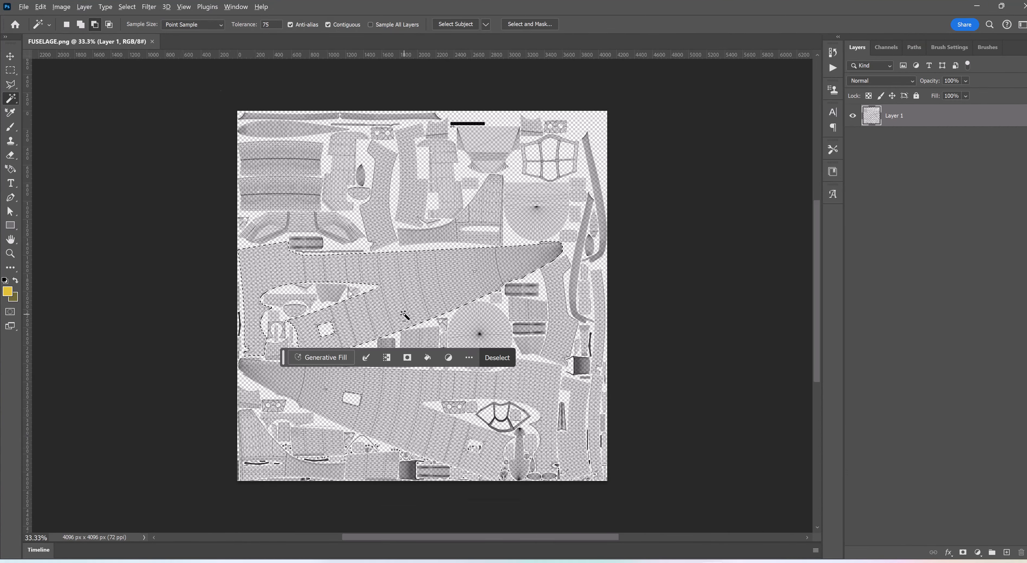
pyautogui.keyDown('alt'); pyautogui.scroll(5, 404, 313); pyautogui.keyUp('alt')
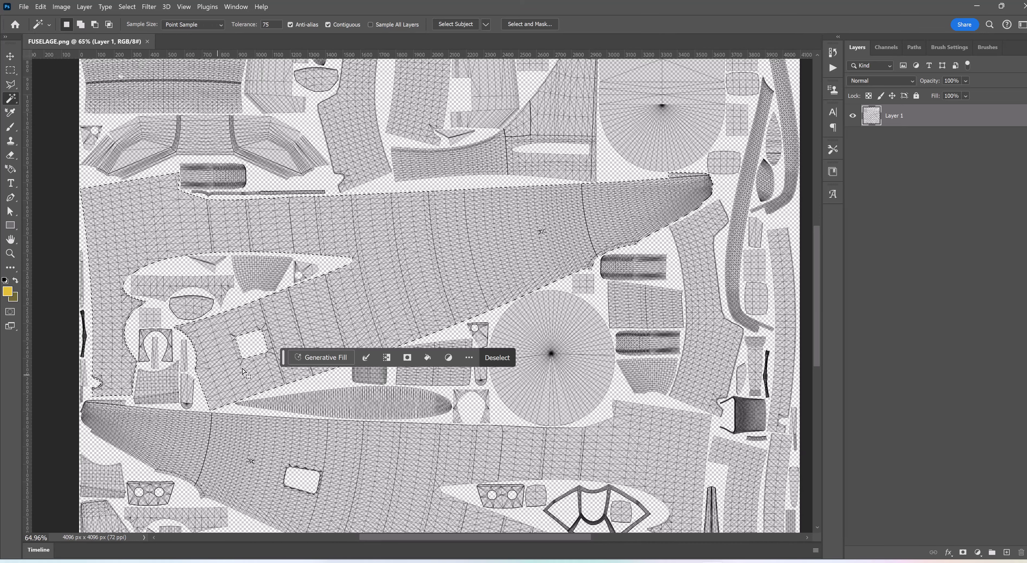
pyautogui.scroll(1, 349, 325)
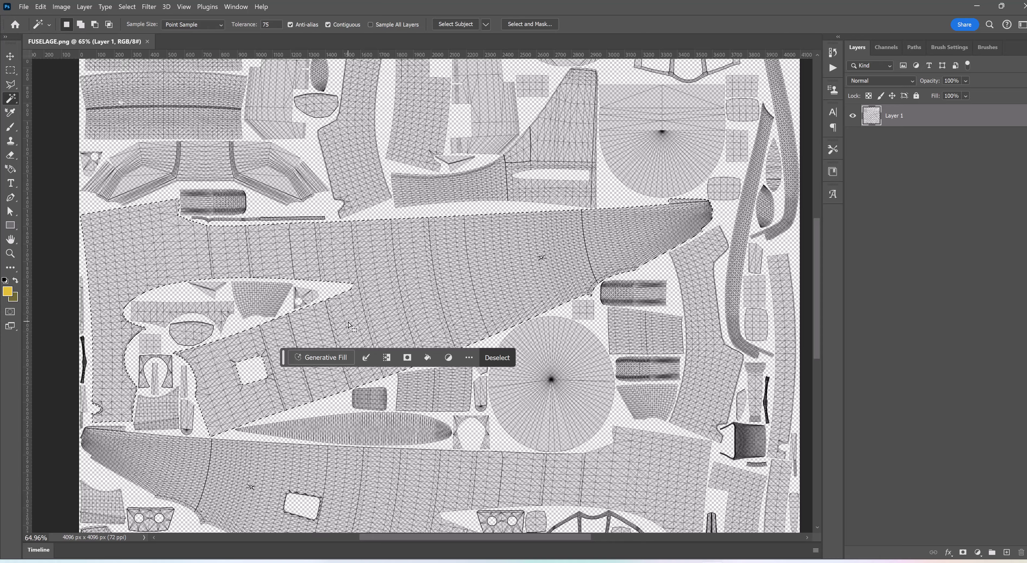
pyautogui.scroll(-1, 419, 317)
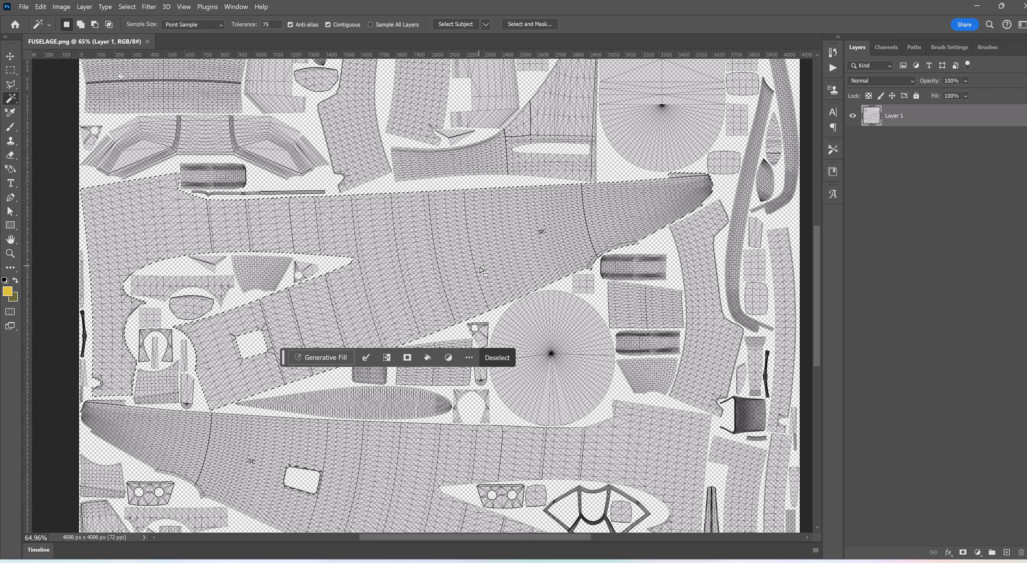
pyautogui.click(486, 280)
pyautogui.click(485, 281)
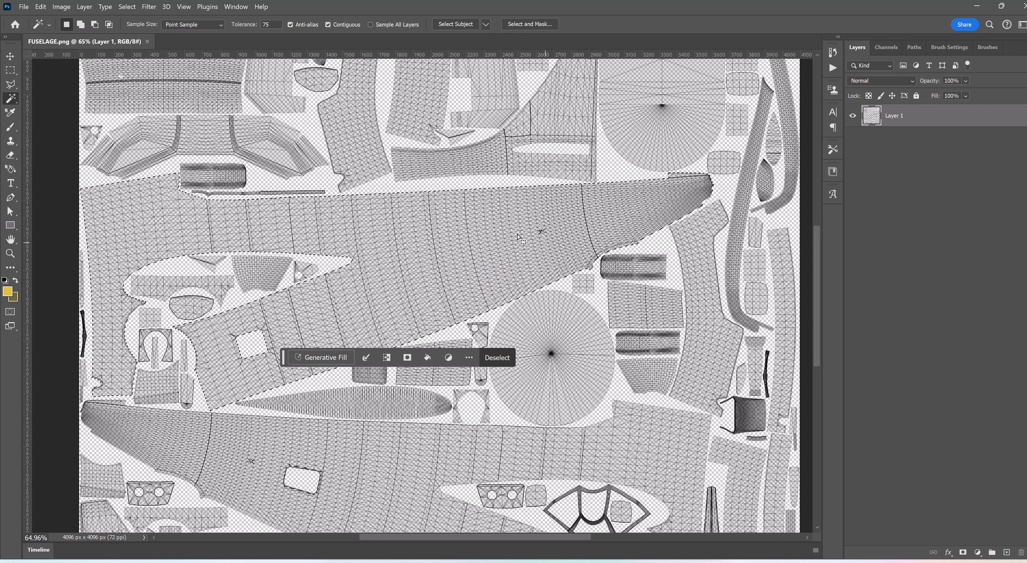
pyautogui.click(40, 6)
pyautogui.click(54, 79)
pyautogui.click(24, 7)
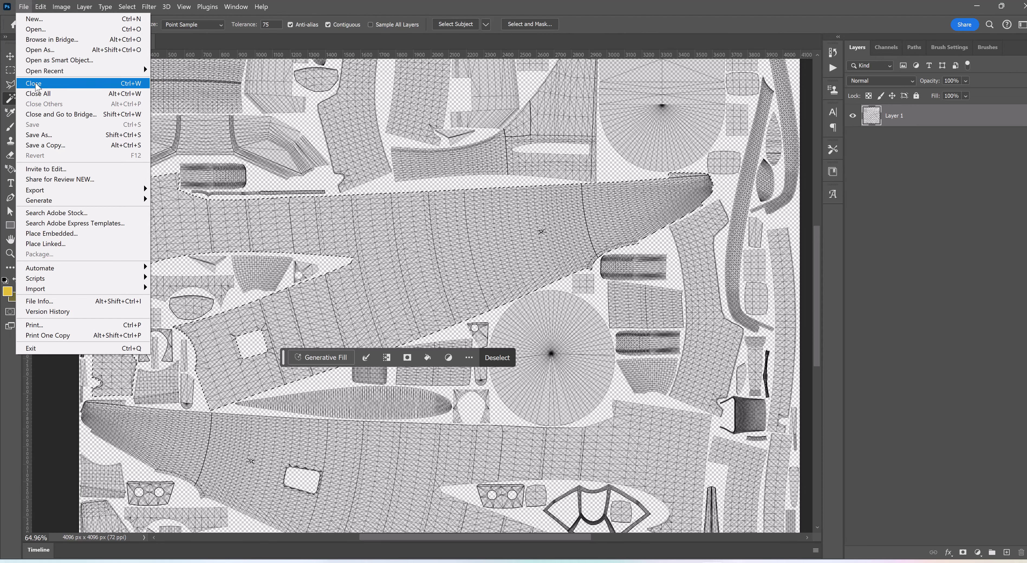
pyautogui.click(37, 20)
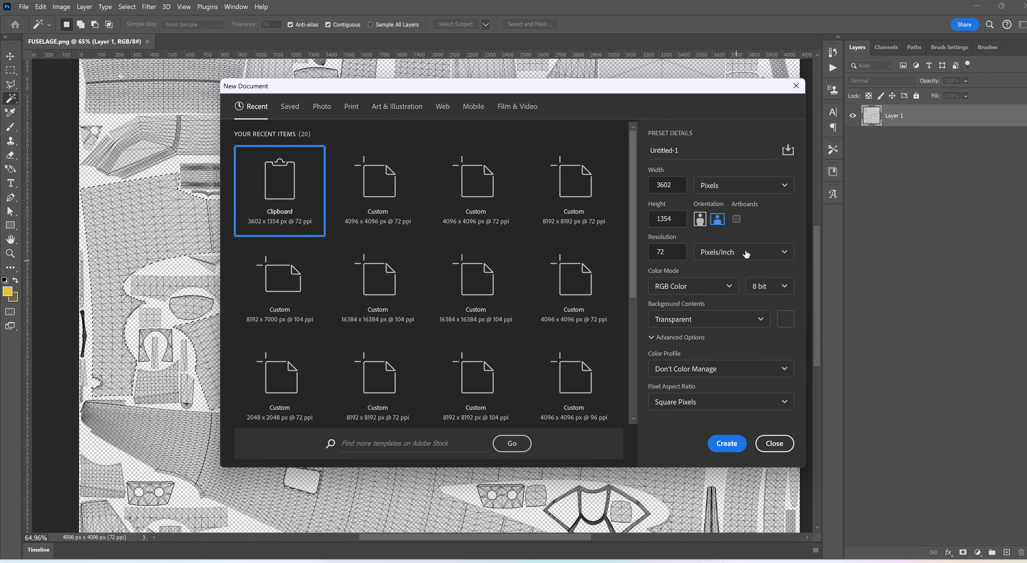
pyautogui.click(725, 443)
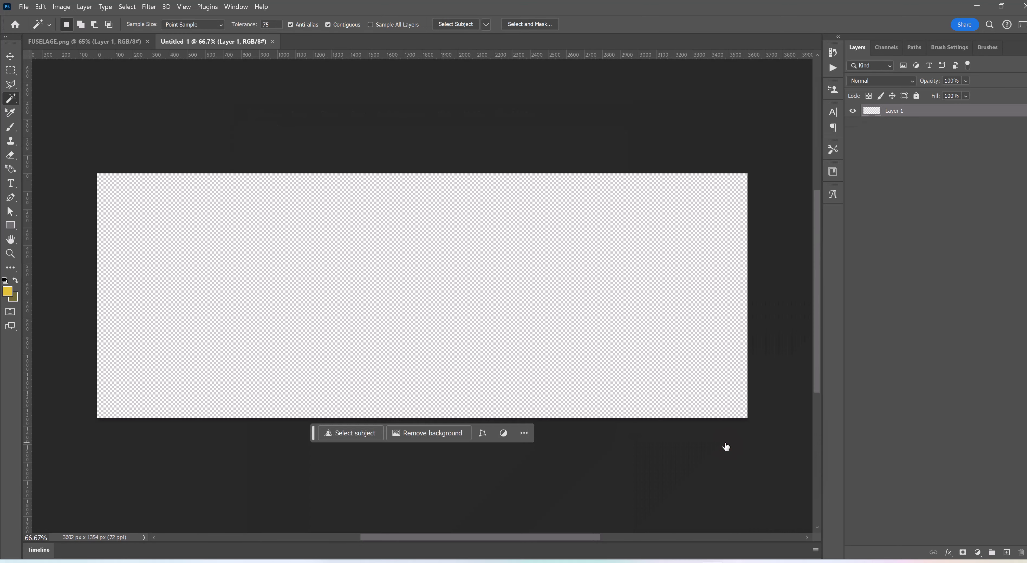
pyautogui.click(41, 7)
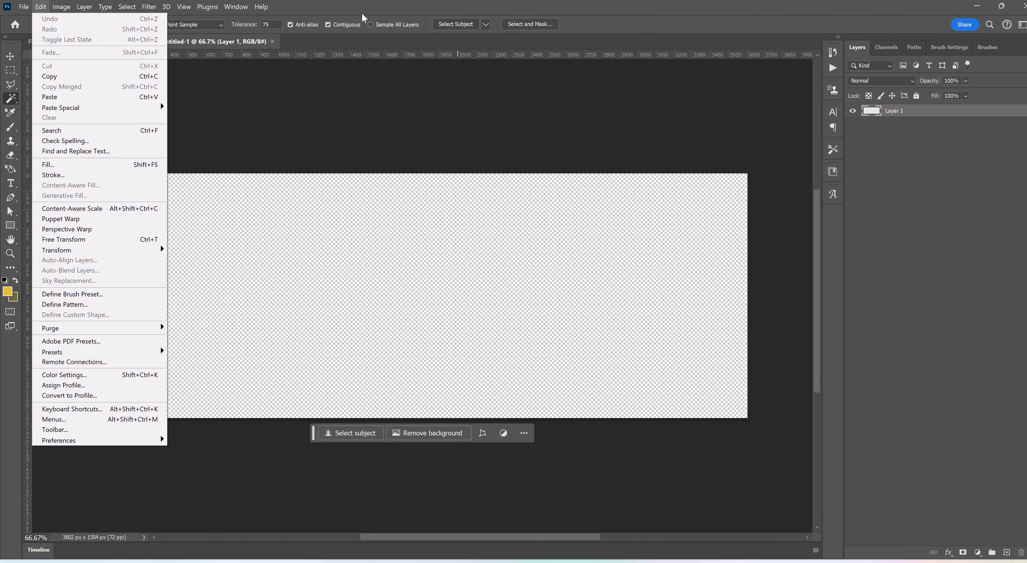
pyautogui.press('super+Down')
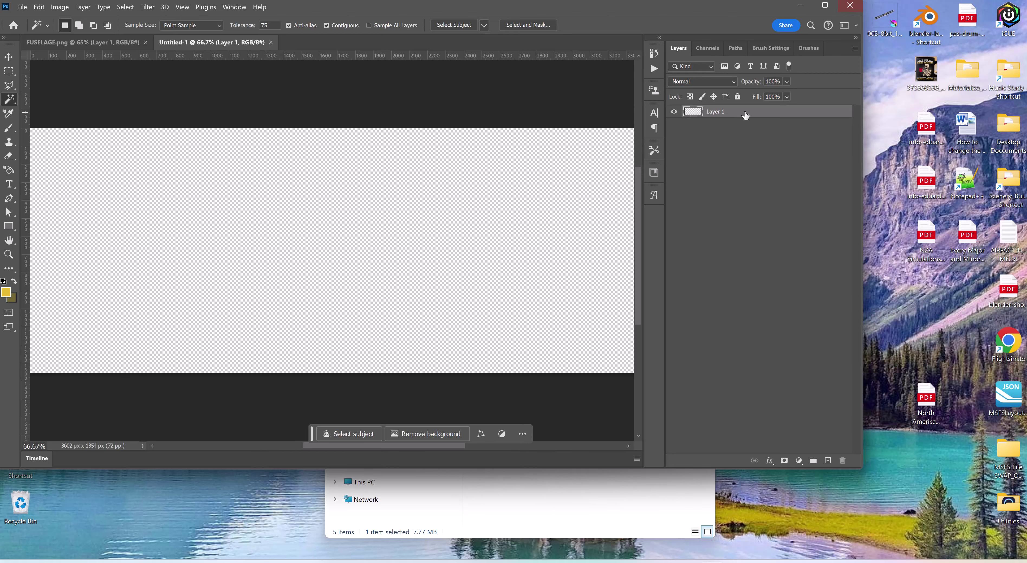
pyautogui.moveTo(519, 17); pyautogui.dragTo(604, 35)
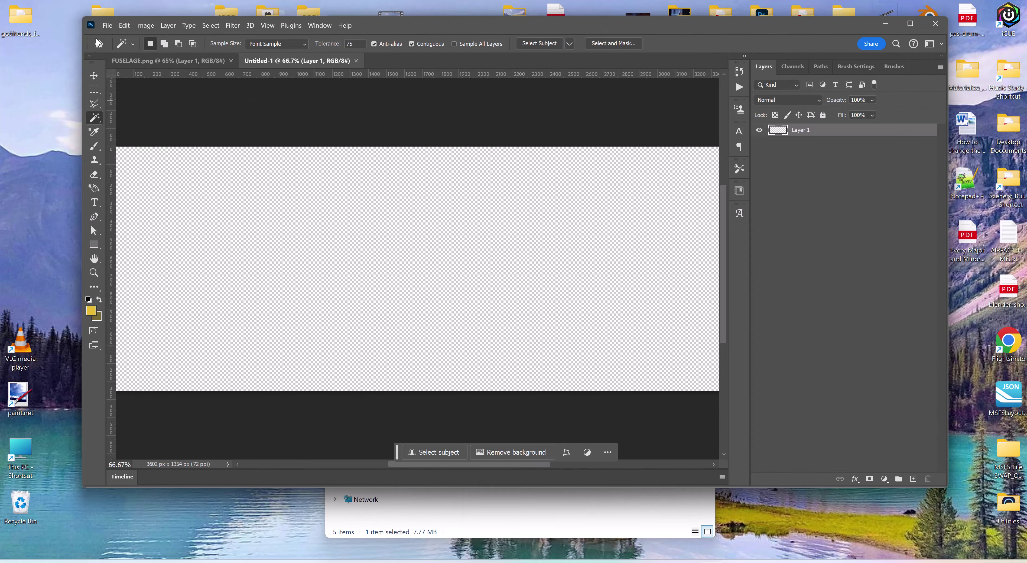
pyautogui.click(356, 61)
pyautogui.click(370, 179)
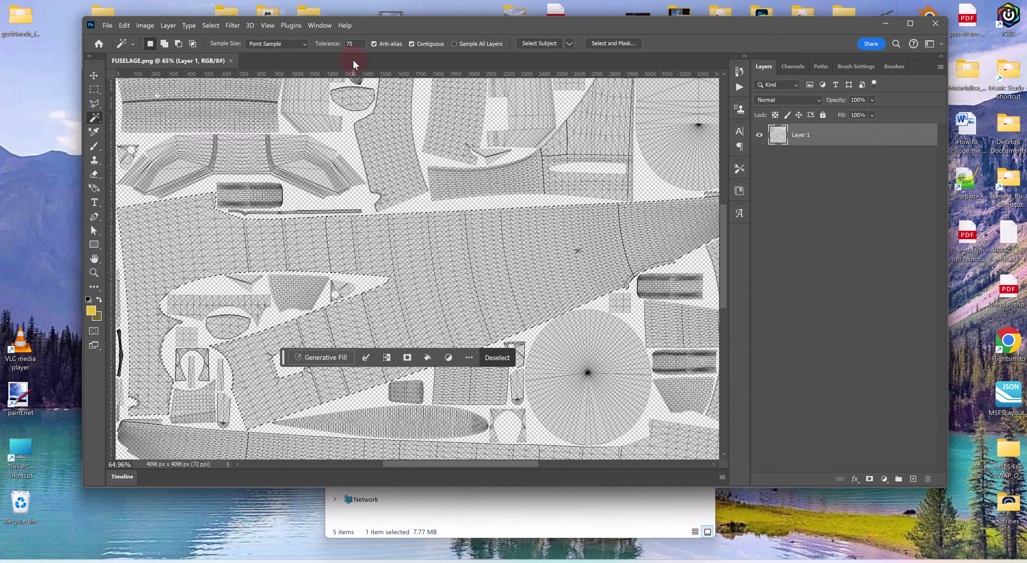
# Create a new 4096 x 4096 px document at 72 ppi and paste the copied fuselage piece into it
pyautogui.click(107, 25)
pyautogui.click(117, 37)
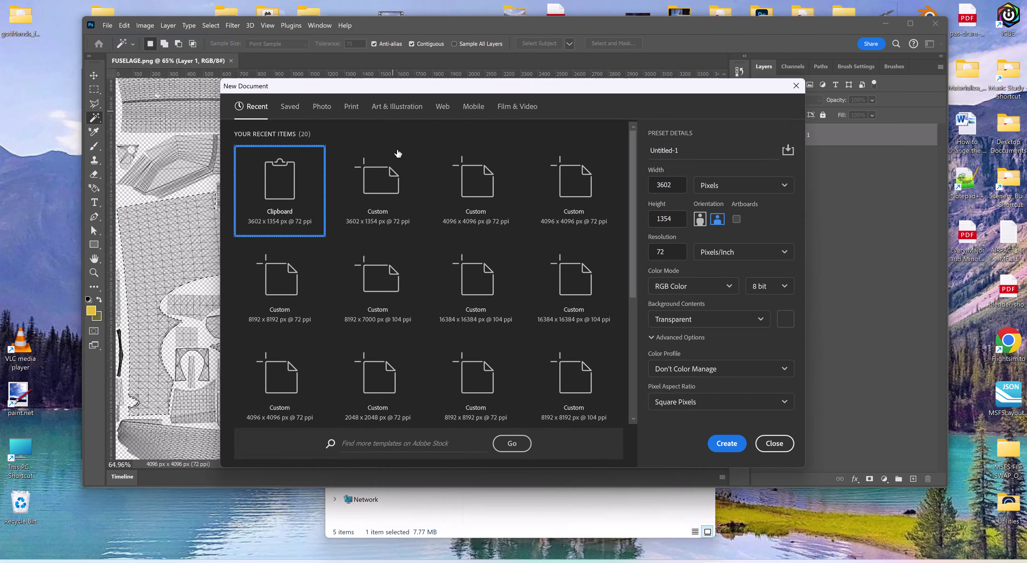
pyautogui.click(475, 191)
pyautogui.doubleClick(475, 191)
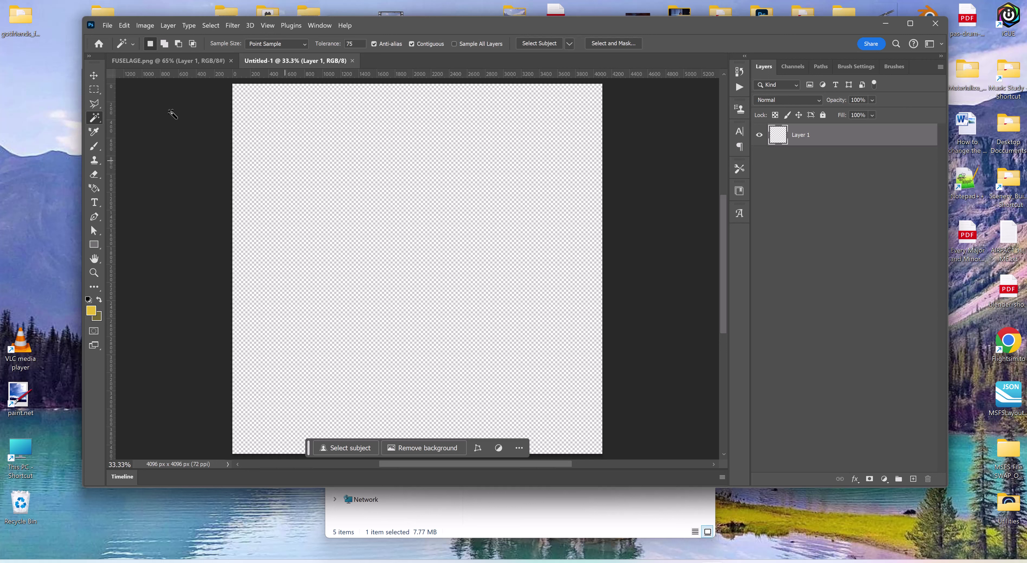
pyautogui.click(124, 25)
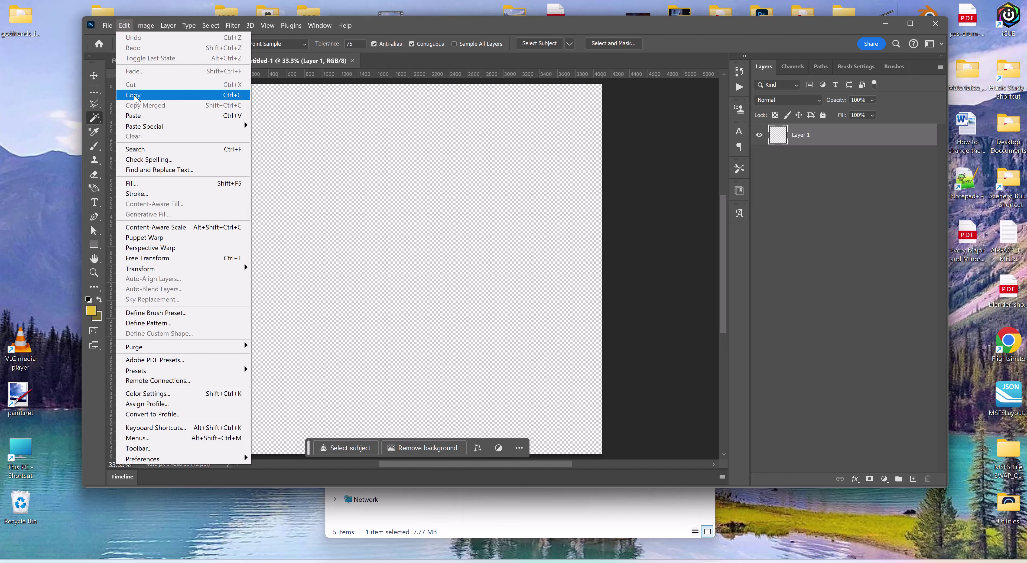
pyautogui.click(134, 115)
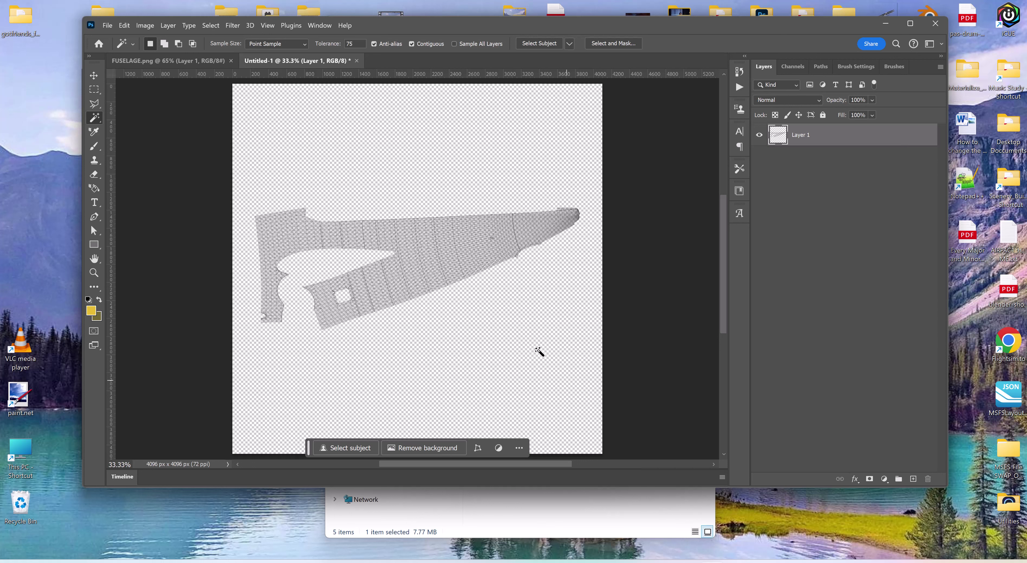
# Select the transparent area around the pasted fuselage piece with the Magic Wand, adding its square cutout and the tiny hole inside the star-shaped mesh detail
pyautogui.scroll(1, 429, 306)
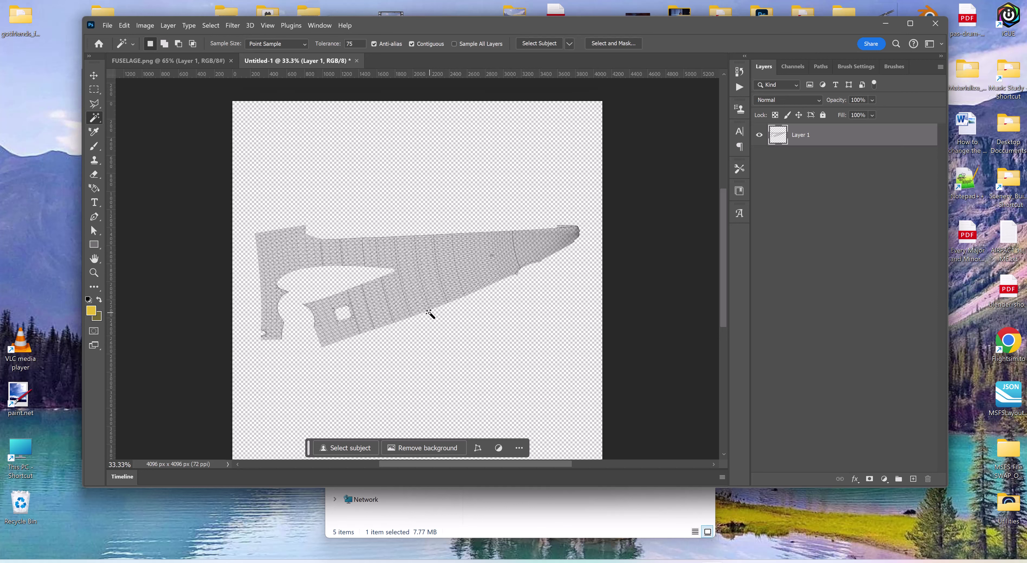
pyautogui.keyDown('alt'); pyautogui.scroll(3, 429, 313); pyautogui.keyUp('alt')
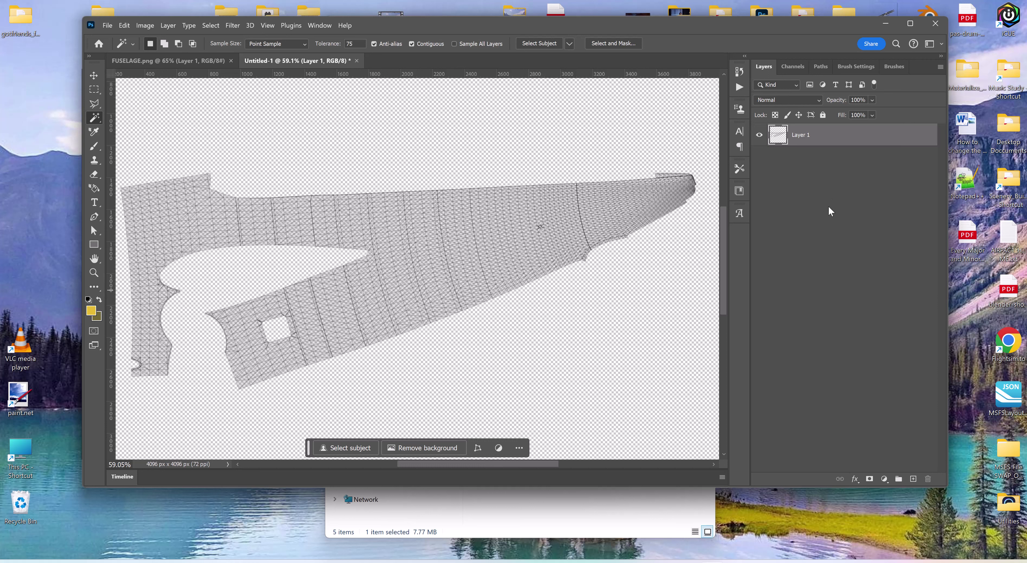
pyautogui.click(570, 129)
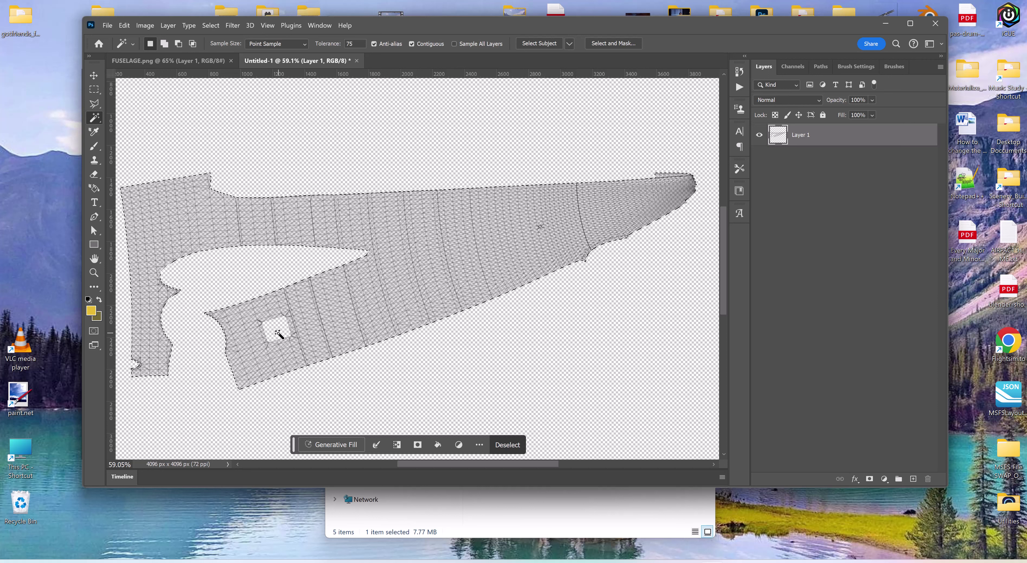
pyautogui.keyDown('alt'); pyautogui.click(279, 335); pyautogui.keyUp('alt')
pyautogui.keyDown('alt'); pyautogui.scroll(10, 545, 253); pyautogui.keyUp('alt')
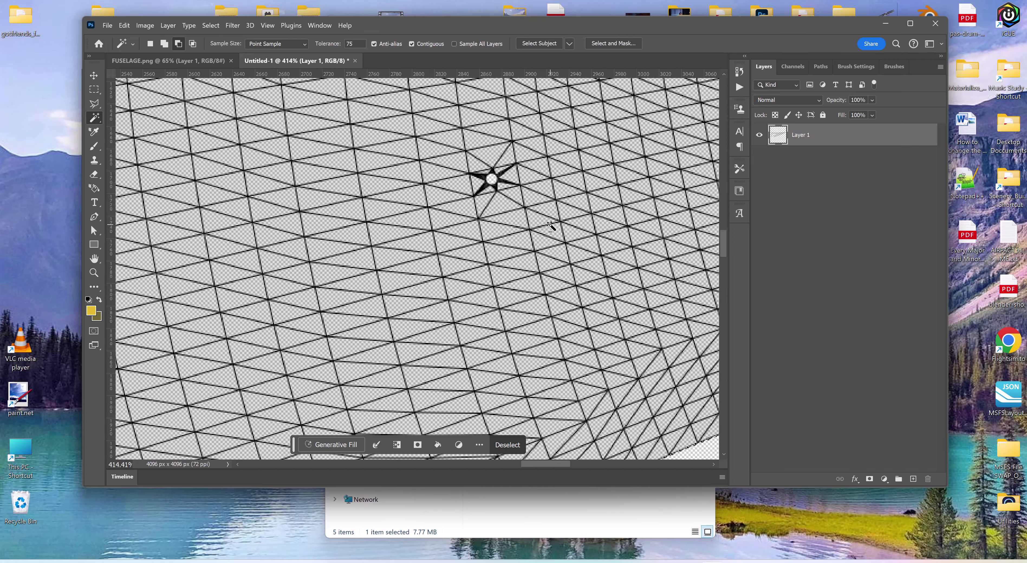
pyautogui.keyDown('alt'); pyautogui.click(492, 179); pyautogui.keyUp('alt')
pyautogui.keyDown('alt'); pyautogui.scroll(-11, 523, 249); pyautogui.keyUp('alt')
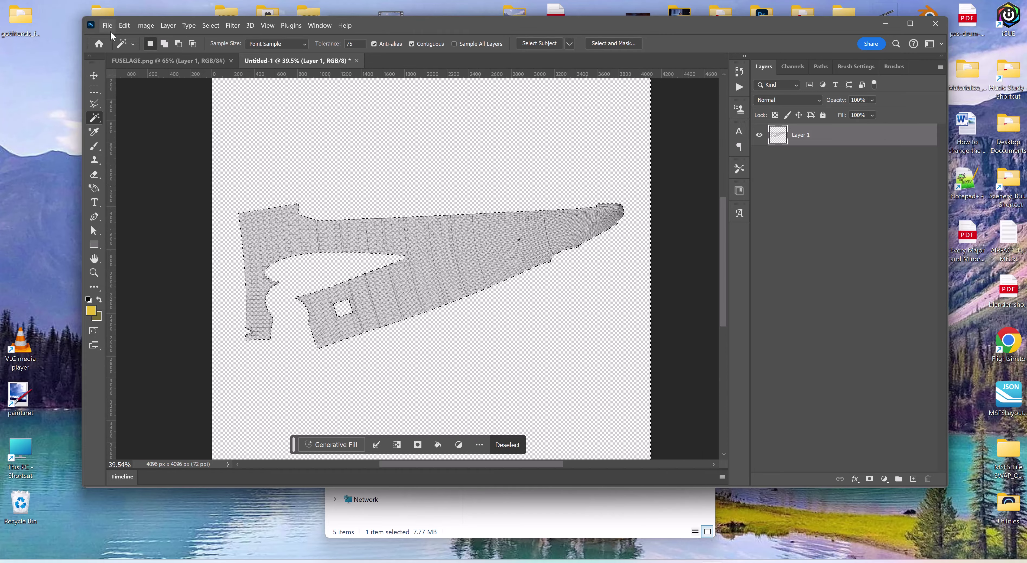
# Try filling the selected transparent surroundings of the fuselage piece with the yellow foreground color at 100% opacity
pyautogui.click(125, 26)
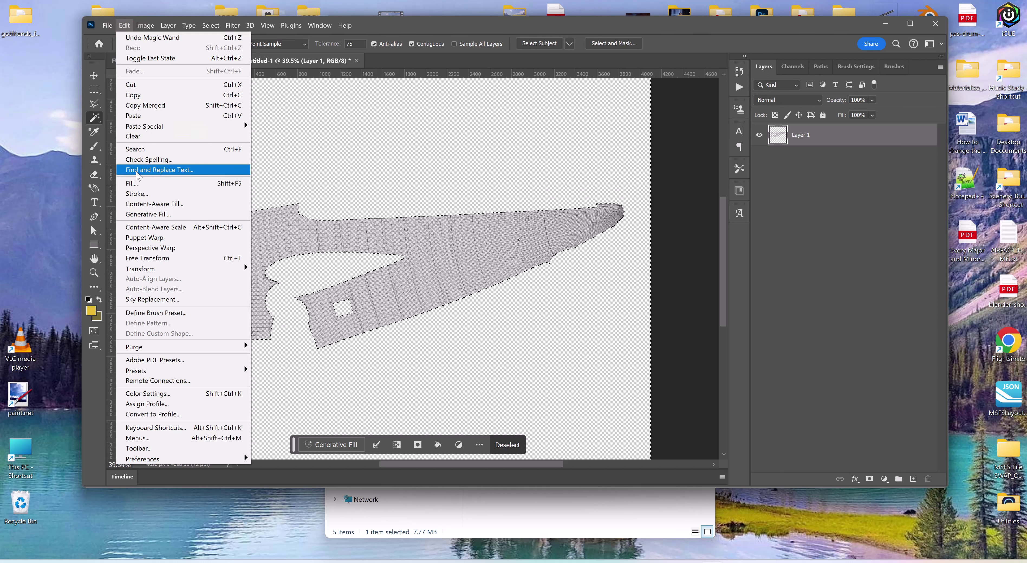
pyautogui.click(131, 183)
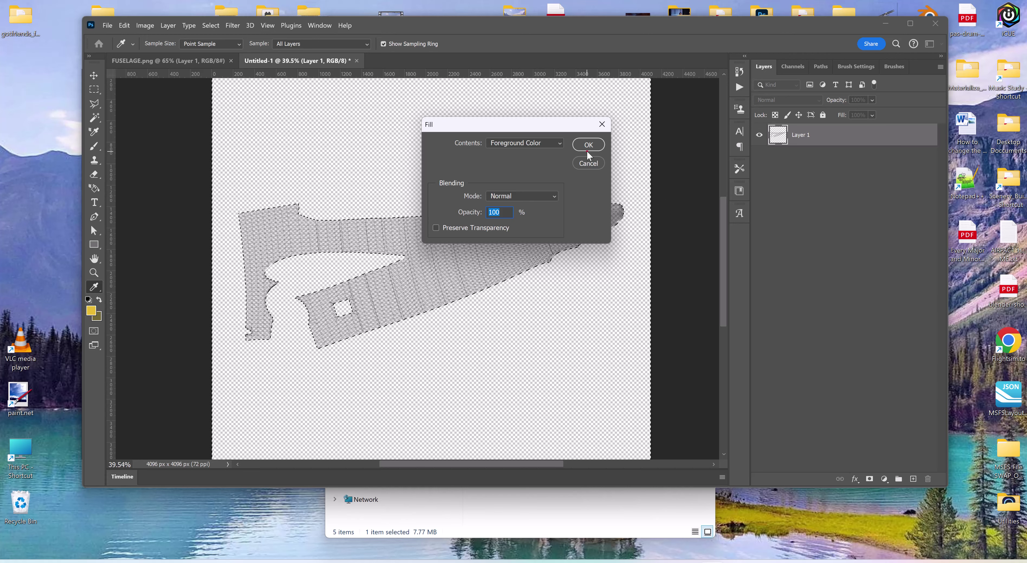
pyautogui.click(581, 147)
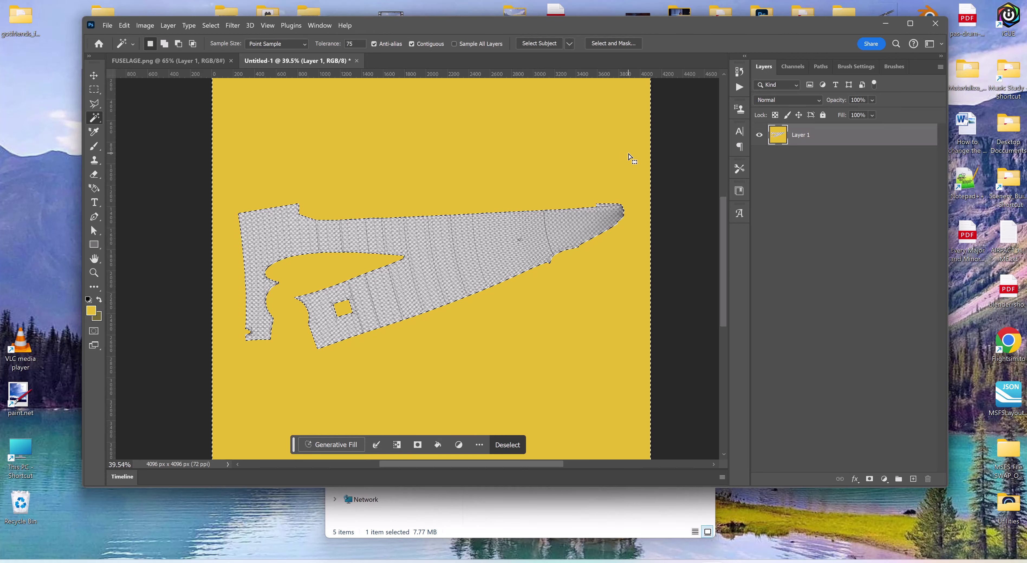
pyautogui.click(124, 25)
pyautogui.click(138, 37)
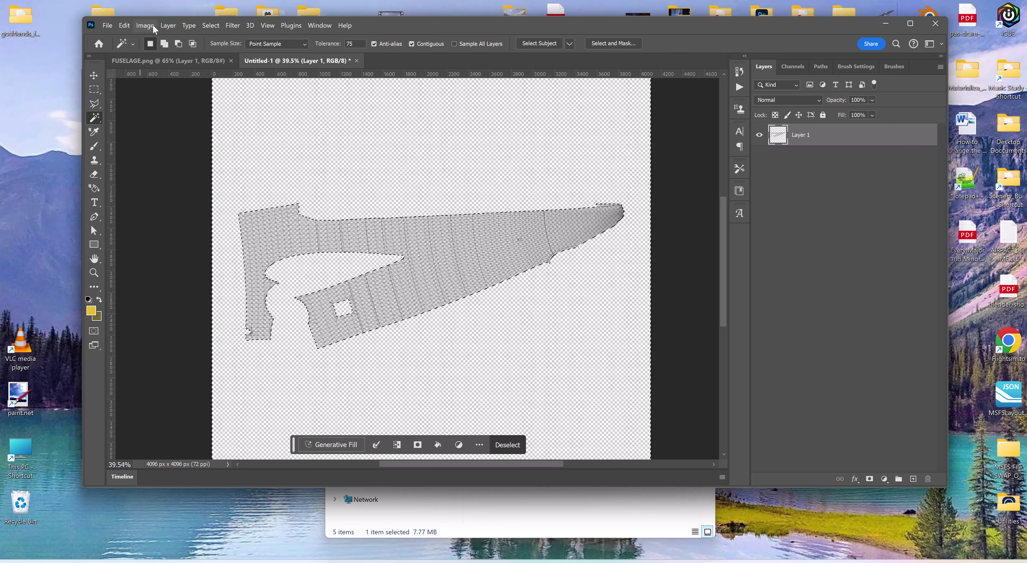
# Invert the selection to the fuselage piece and fill it with the yellow foreground color
pyautogui.click(210, 25)
pyautogui.click(222, 68)
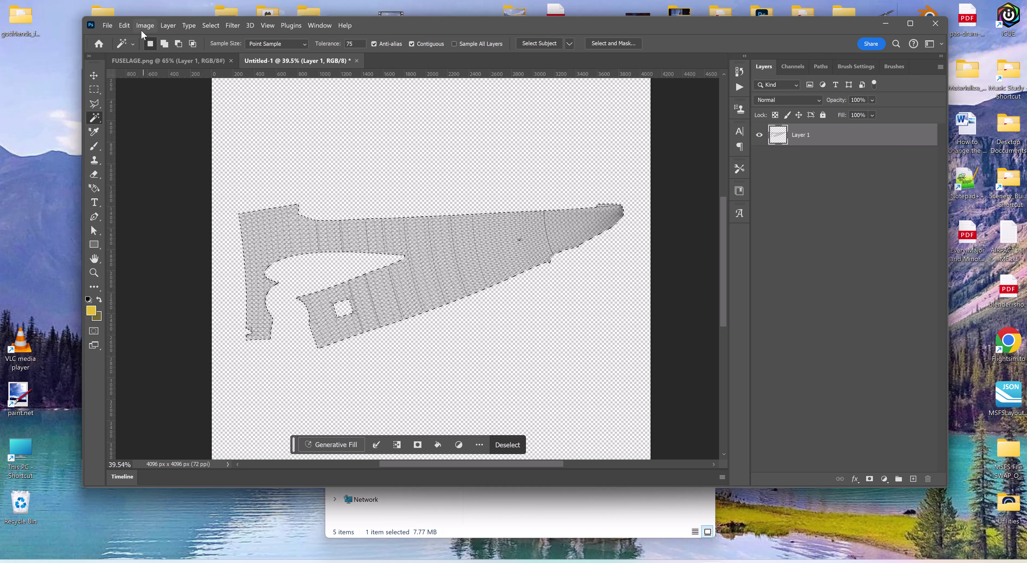
pyautogui.click(124, 25)
pyautogui.click(144, 183)
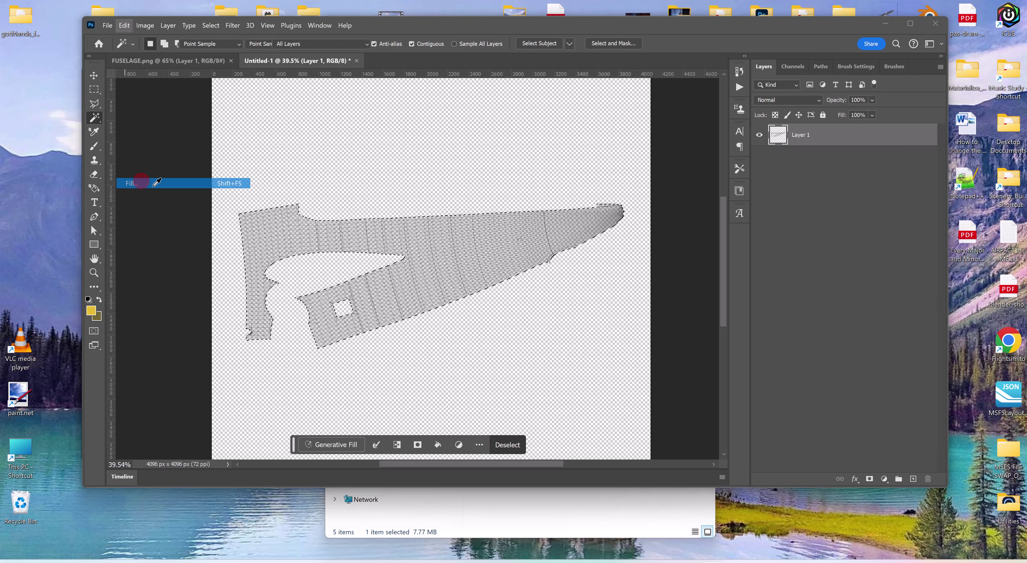
pyautogui.click(589, 142)
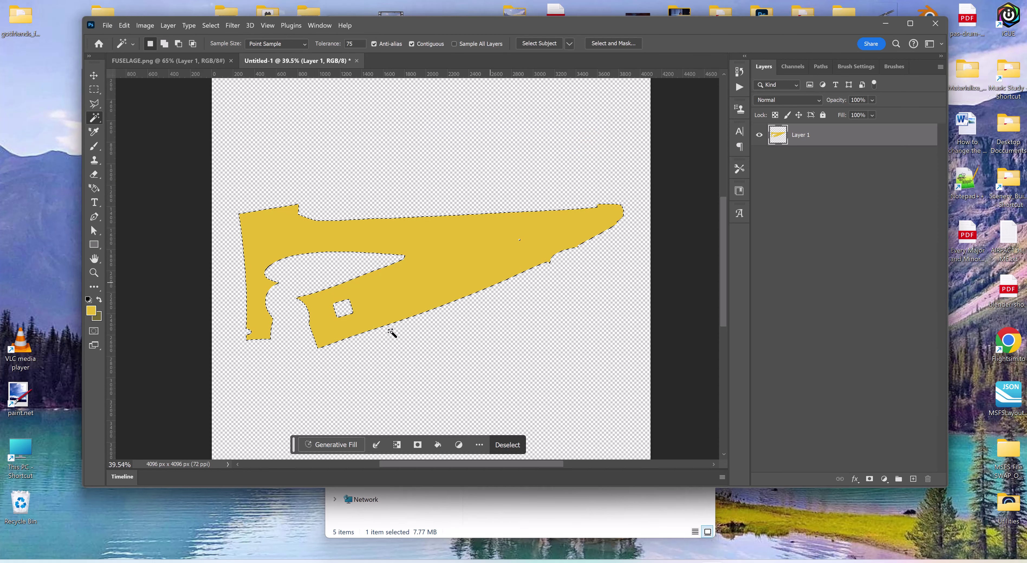
# Paint two lengthwise olive stripes and two bands near the tail on the yellow fuselage piece with an 80 px brush
pyautogui.keyDown('alt'); pyautogui.scroll(5, 487, 340); pyautogui.keyUp('alt')
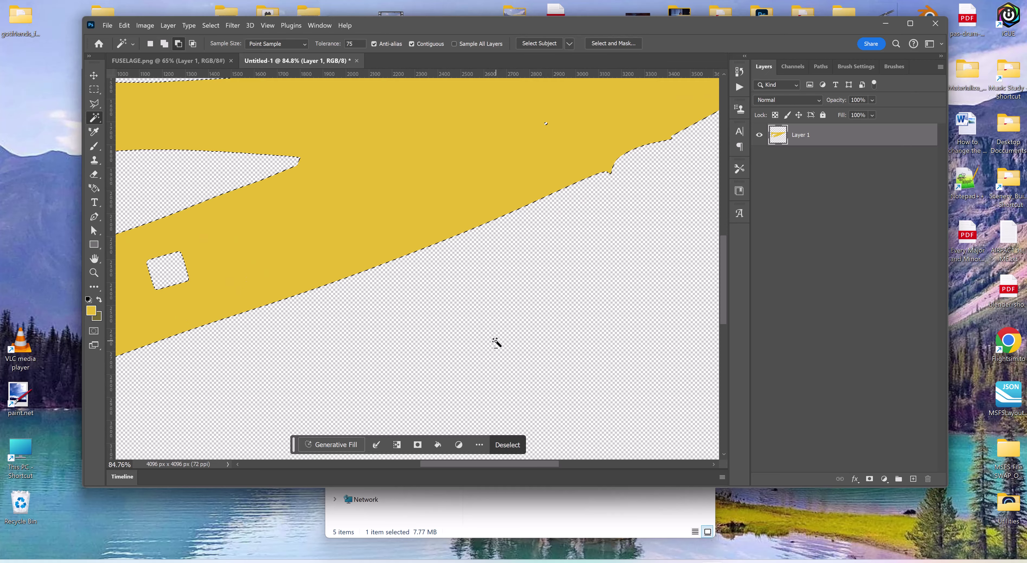
pyautogui.keyDown('alt'); pyautogui.scroll(-8, 497, 342); pyautogui.keyUp('alt')
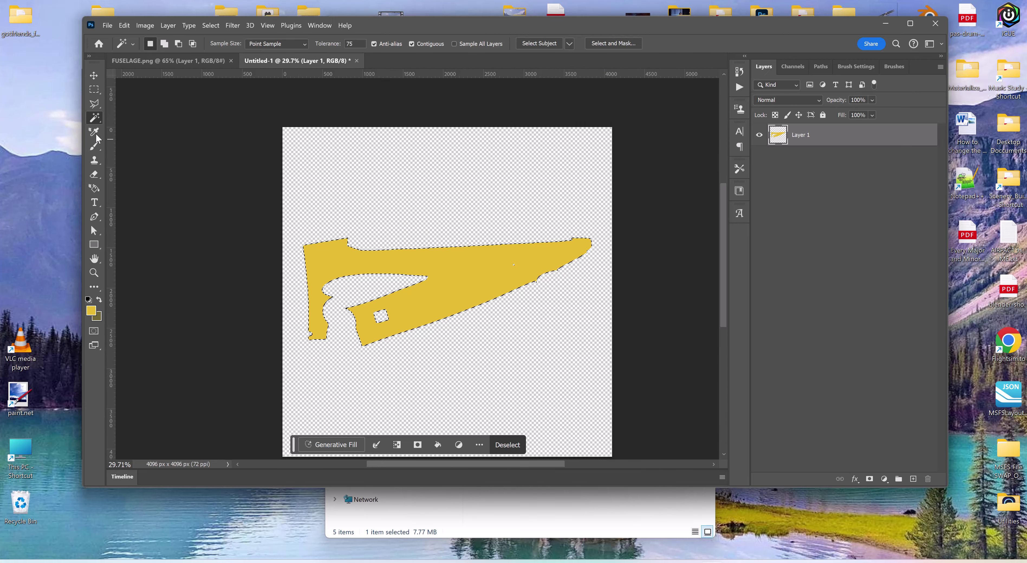
pyautogui.click(94, 145)
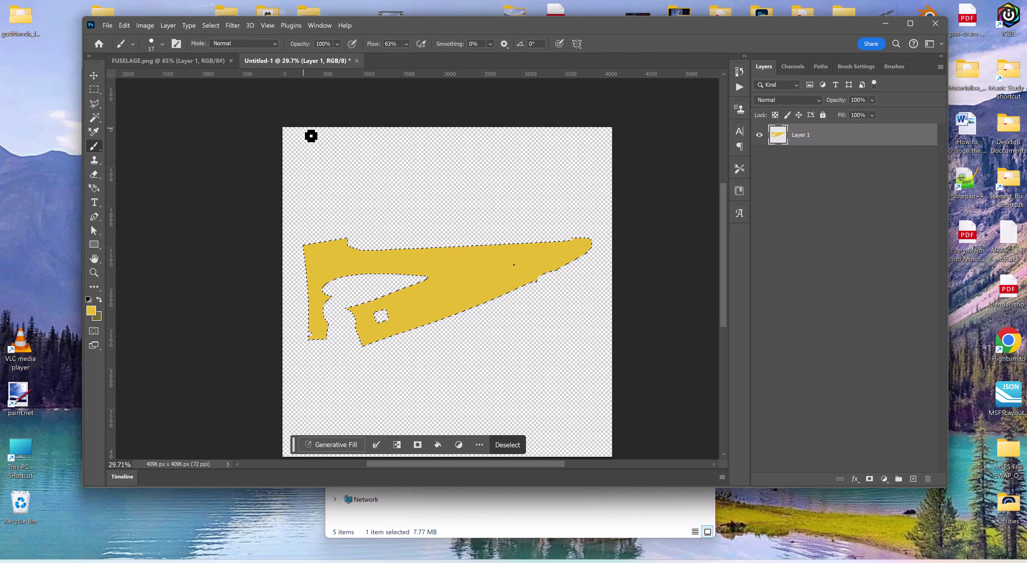
pyautogui.press(']')
pyautogui.press(']')
pyautogui.press(']')
pyautogui.press(']')
pyautogui.press(']')
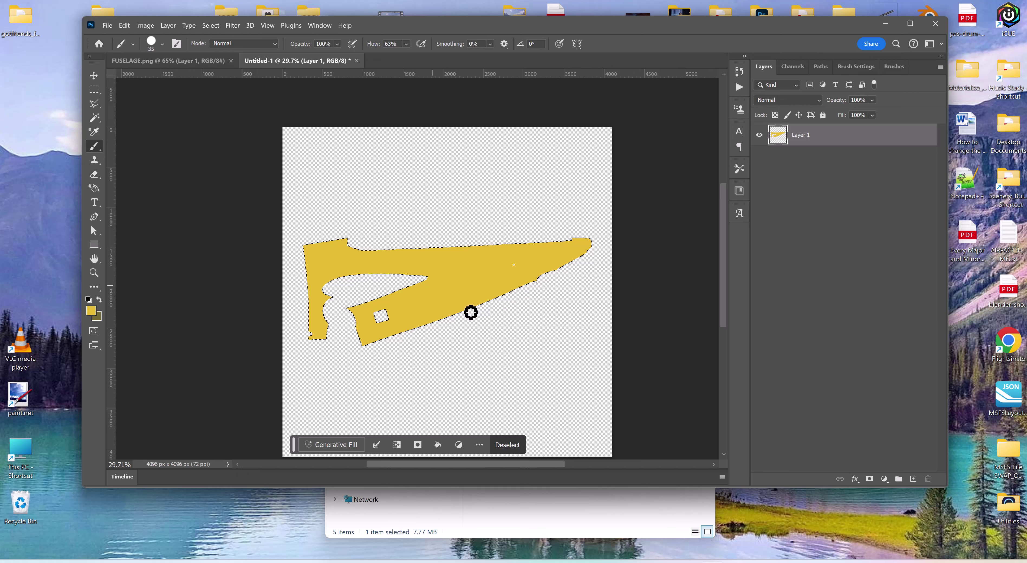
pyautogui.press(']')
pyautogui.press(']')
pyautogui.press(']')
pyautogui.press(']')
pyautogui.press(']')
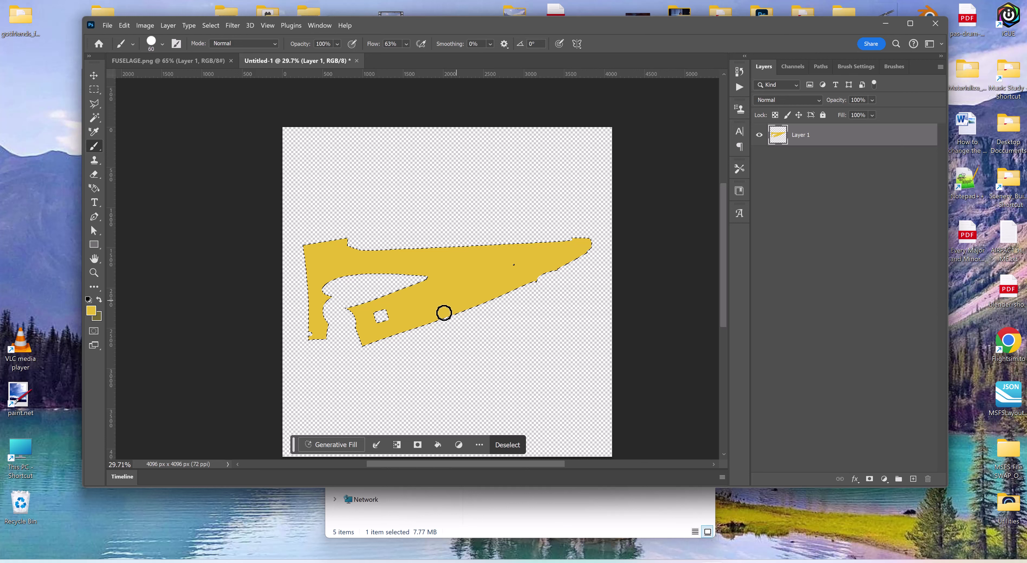
pyautogui.click(99, 299)
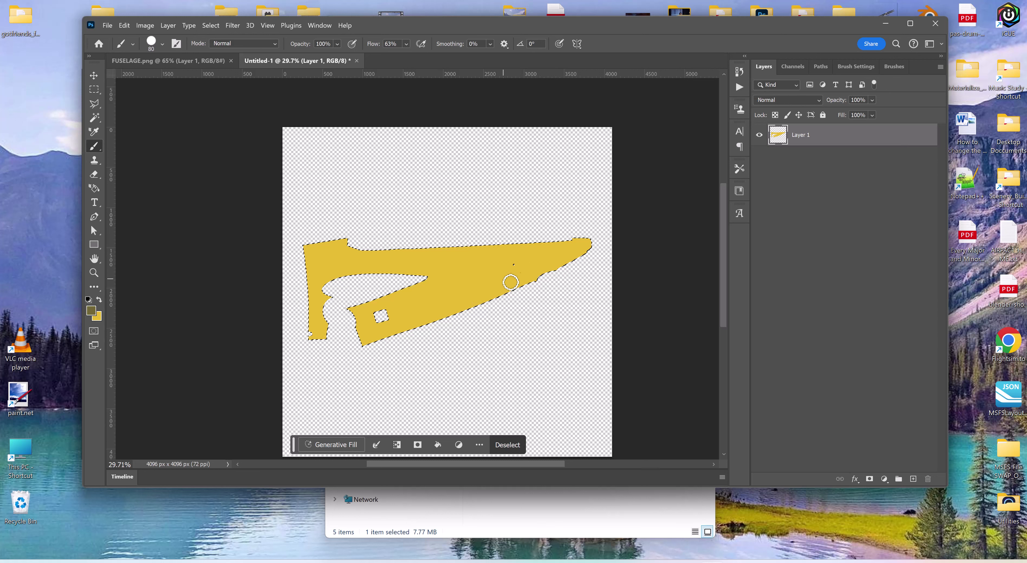
pyautogui.moveTo(421, 311); pyautogui.dragTo(408, 310)
pyautogui.moveTo(464, 263); pyautogui.dragTo(327, 263)
pyautogui.moveTo(539, 294)
pyautogui.mouseDown()
pyautogui.moveTo(548, 224)
pyautogui.moveTo(556, 283)
pyautogui.mouseUp()
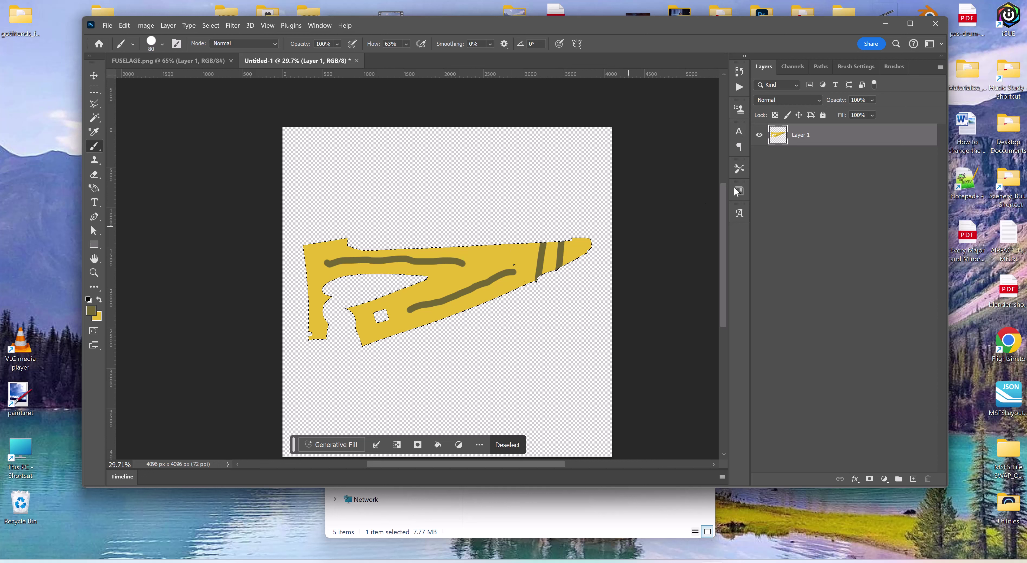
# Close the Untitled-1 document without saving, close FUSELAGE.png, and quit Photoshop
pyautogui.click(358, 62)
pyautogui.click(573, 210)
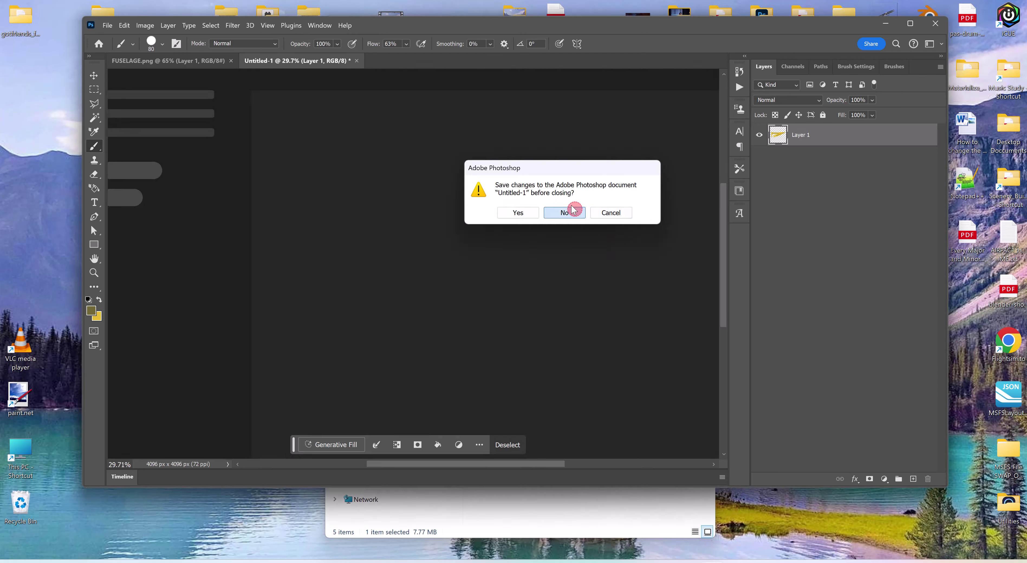
pyautogui.click(230, 61)
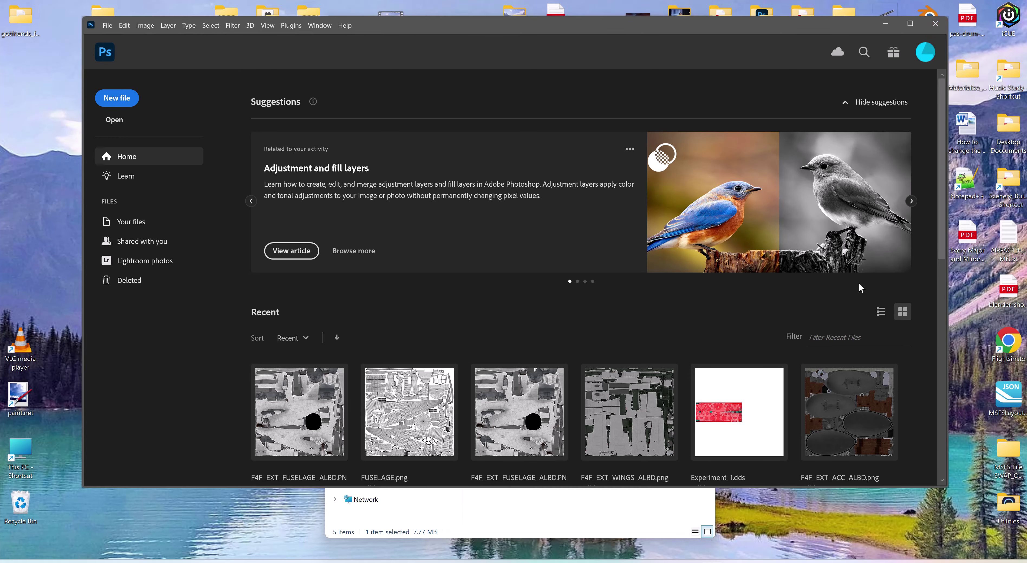
pyautogui.click(935, 23)
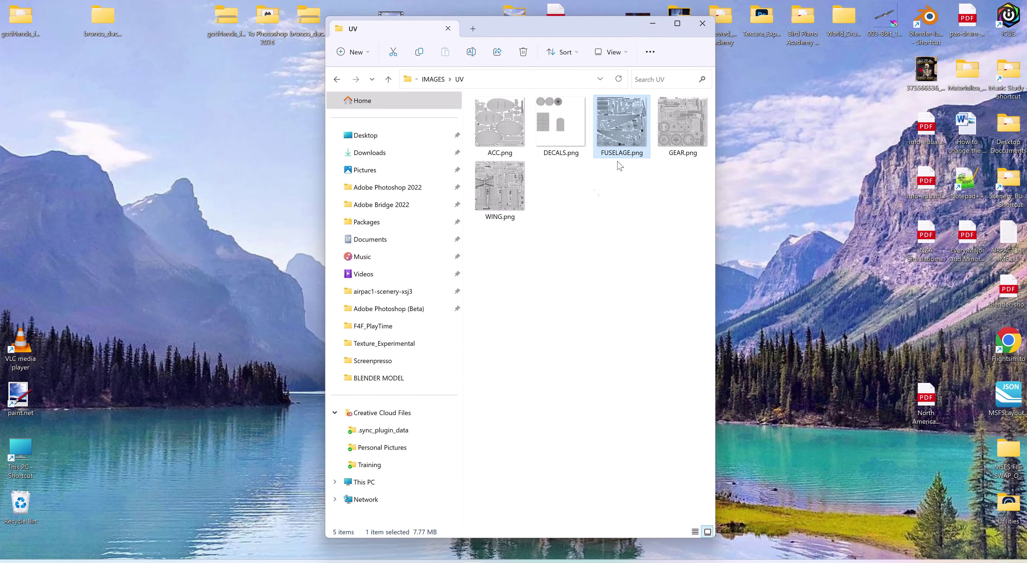
# Examine the texture files in the paintkit's IMAGES > PNGs > WHITE-GLOSS folder
pyautogui.click(388, 79)
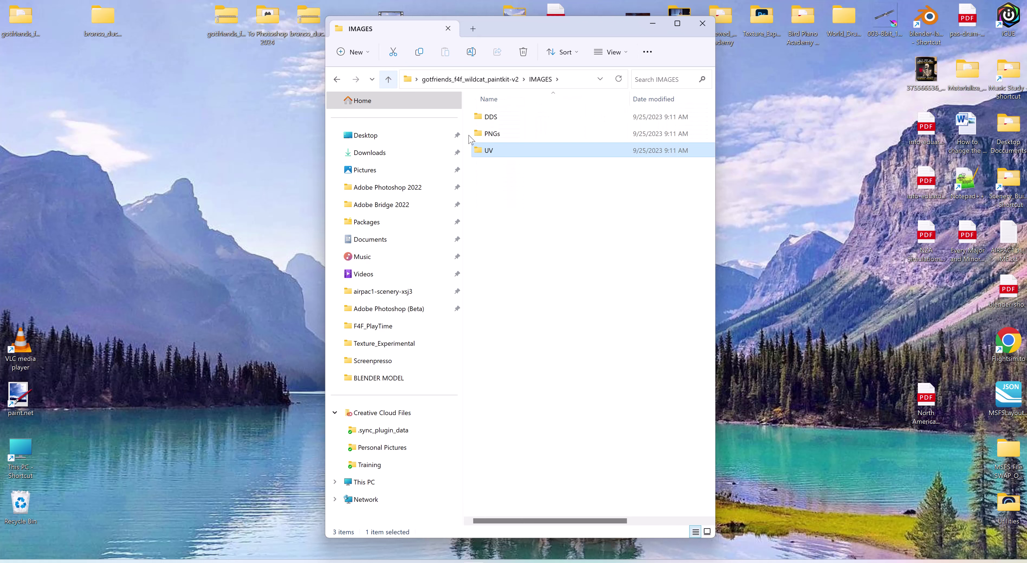
pyautogui.doubleClick(494, 135)
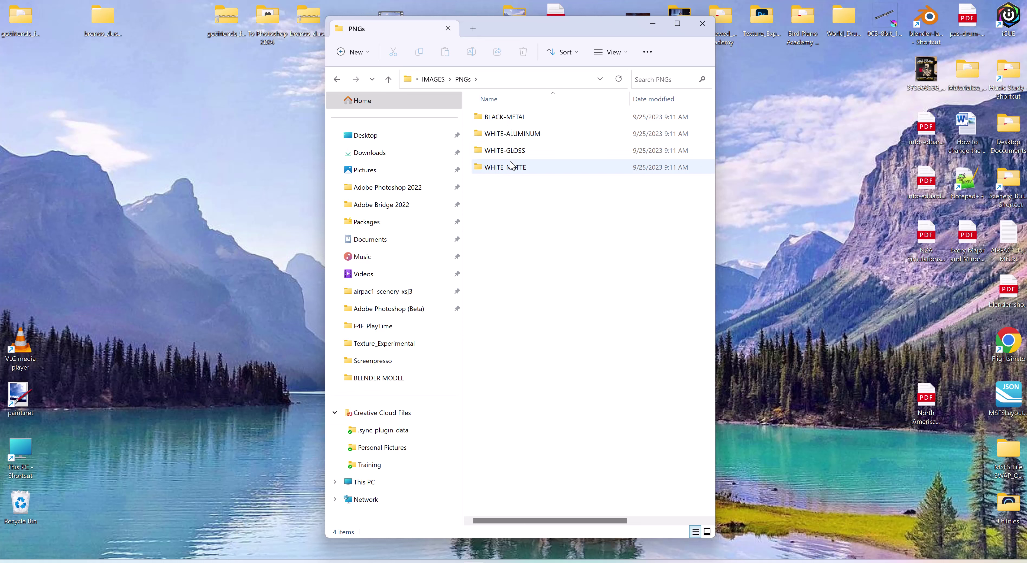
pyautogui.doubleClick(503, 151)
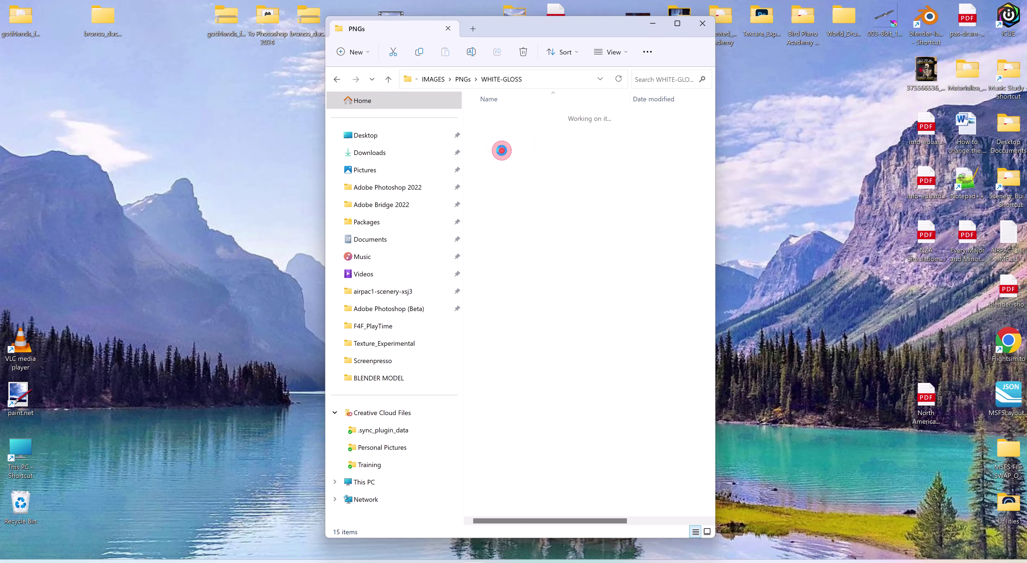
pyautogui.click(501, 150)
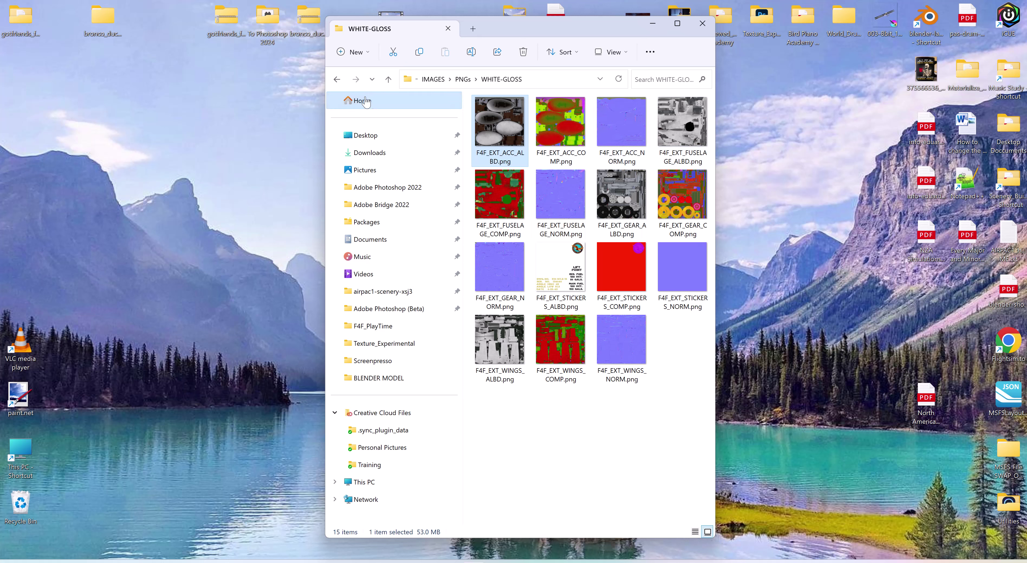
# Return to the gotfriends_f4f_wildcat_paintkit-v2 folder and open WILDCAT_PAINTKIT_V2.blend from its BLENDER MODEL folder in Blender
pyautogui.click(386, 81)
pyautogui.click(388, 79)
pyautogui.click(388, 80)
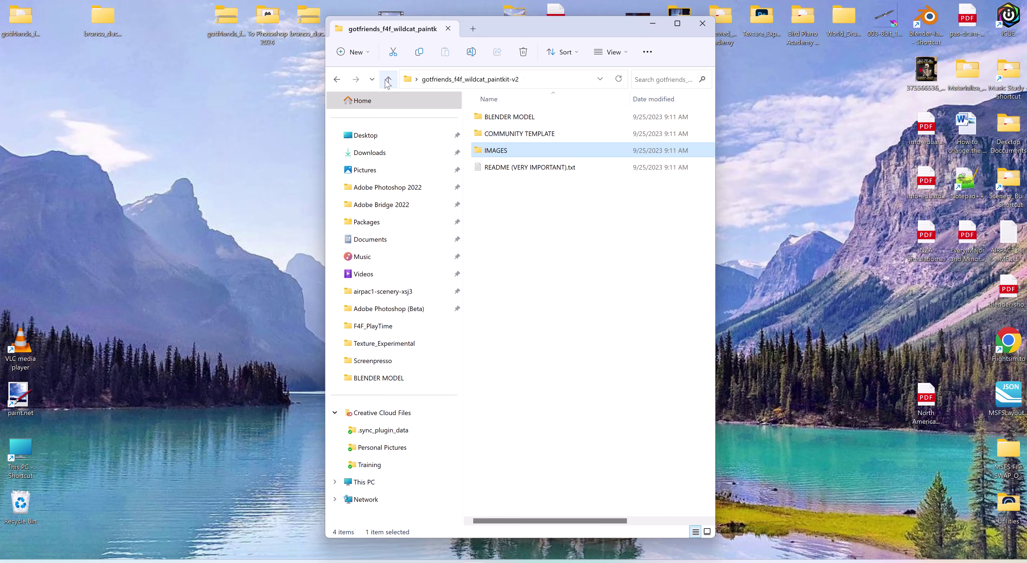
pyautogui.click(513, 119)
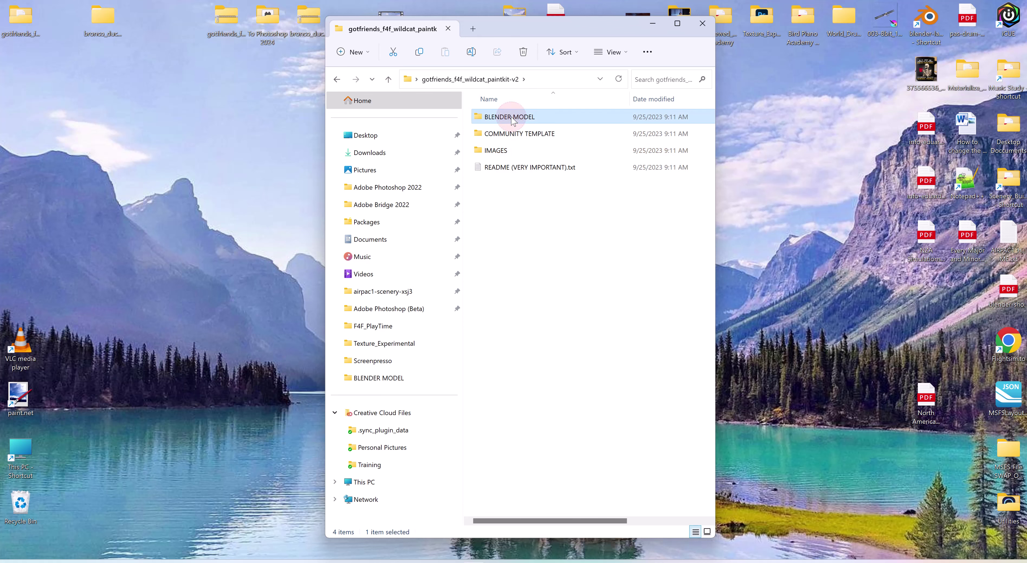
pyautogui.doubleClick(513, 120)
pyautogui.doubleClick(511, 118)
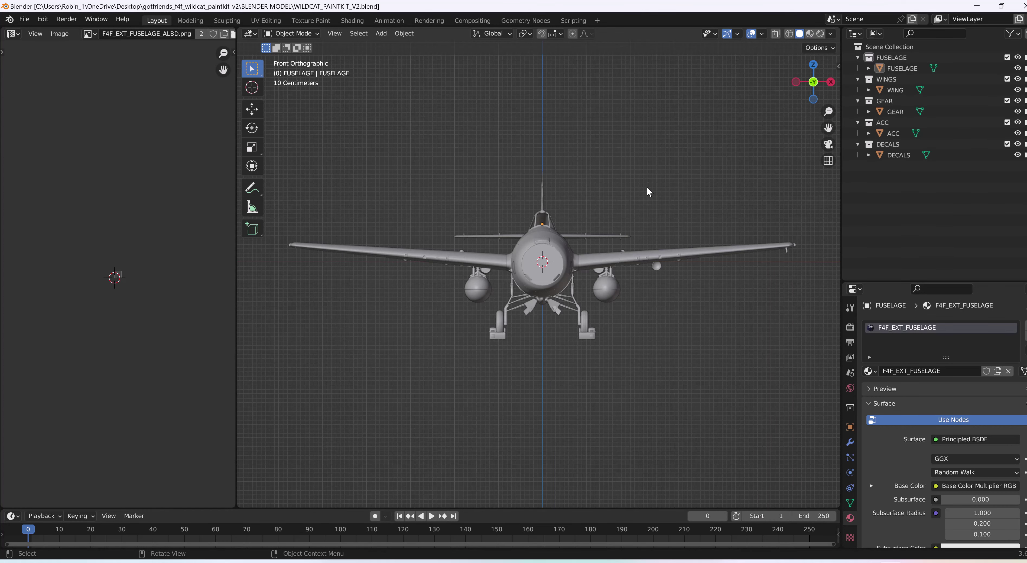
# Examine the untextured Wildcat model from the front, side and above
pyautogui.scroll(1, 647, 186)
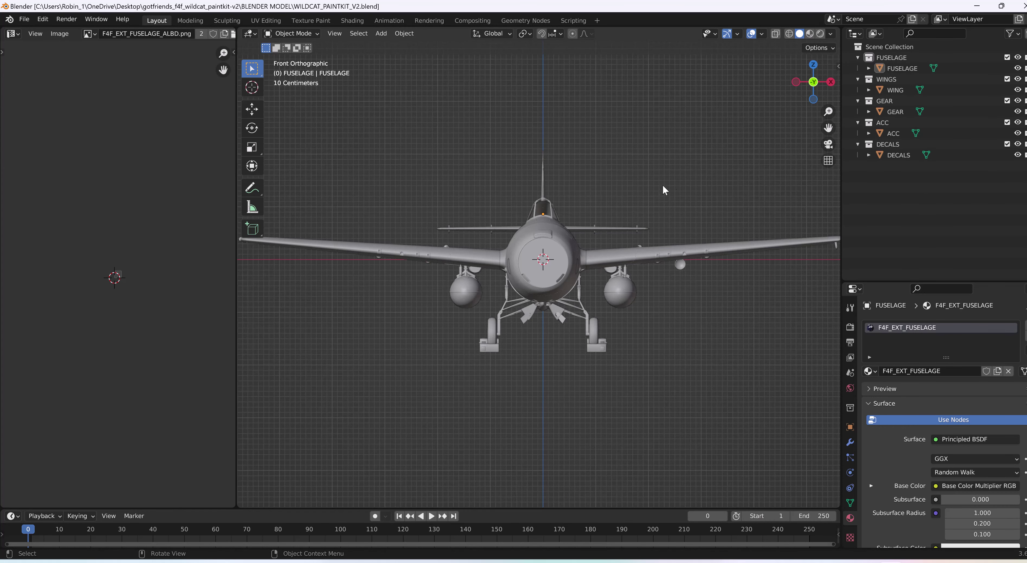
pyautogui.rightClick(662, 184)
pyautogui.click(697, 129)
pyautogui.moveTo(696, 134); pyautogui.dragTo(621, 155, button='middle')
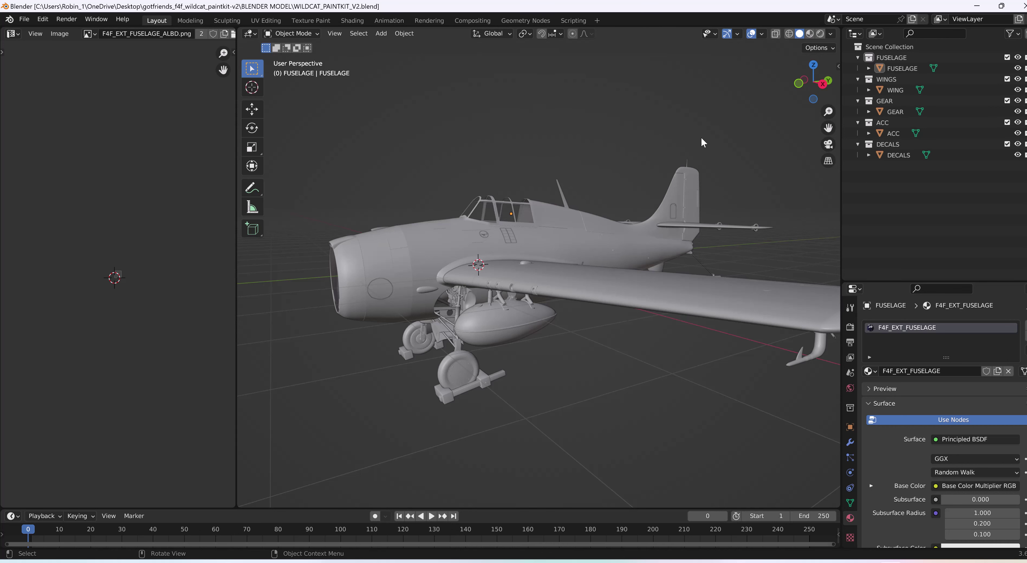
pyautogui.scroll(-2, 494, 153)
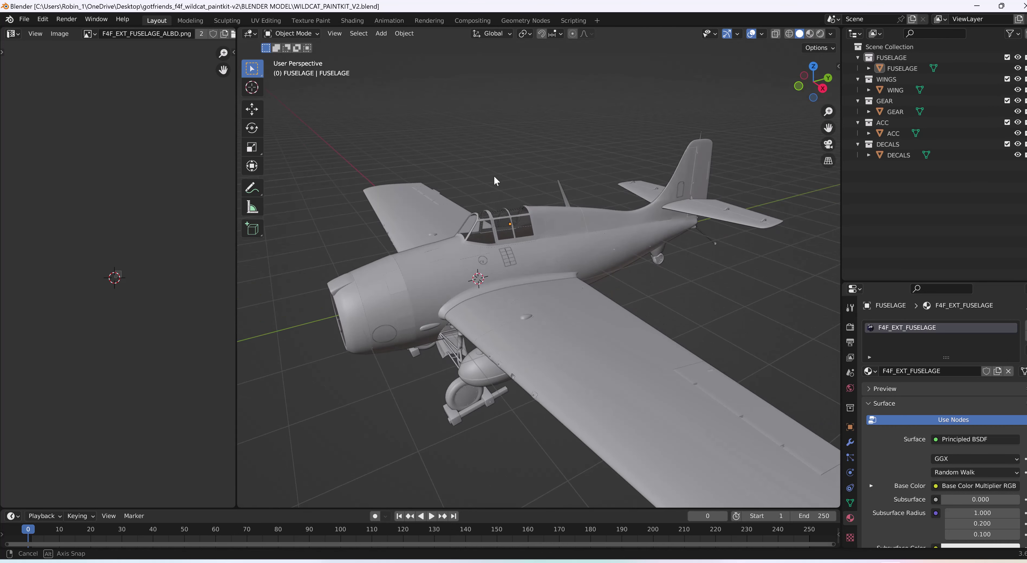
pyautogui.scroll(2, 494, 154)
pyautogui.scroll(-3, 499, 158)
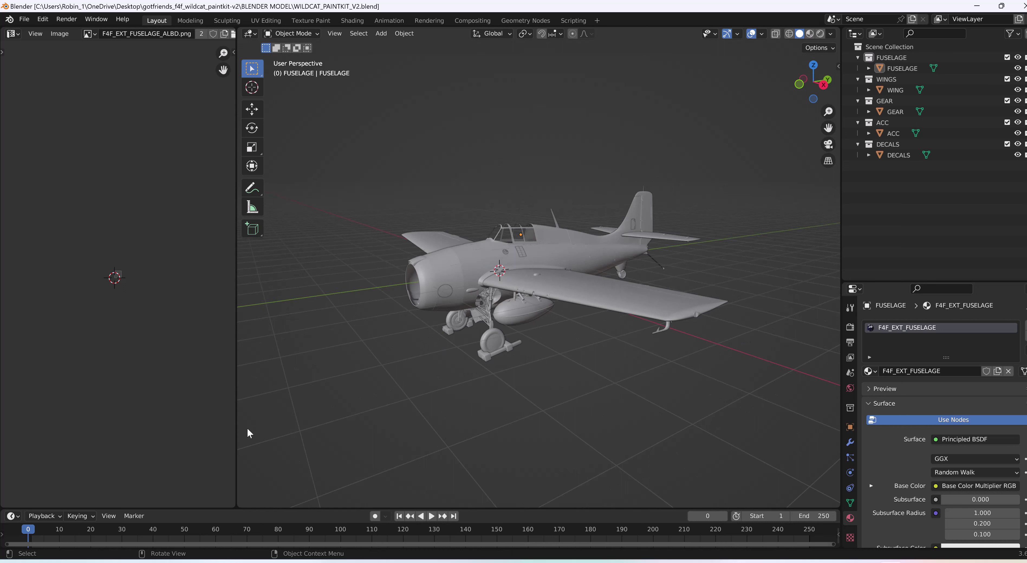
pyautogui.scroll(1, 566, 380)
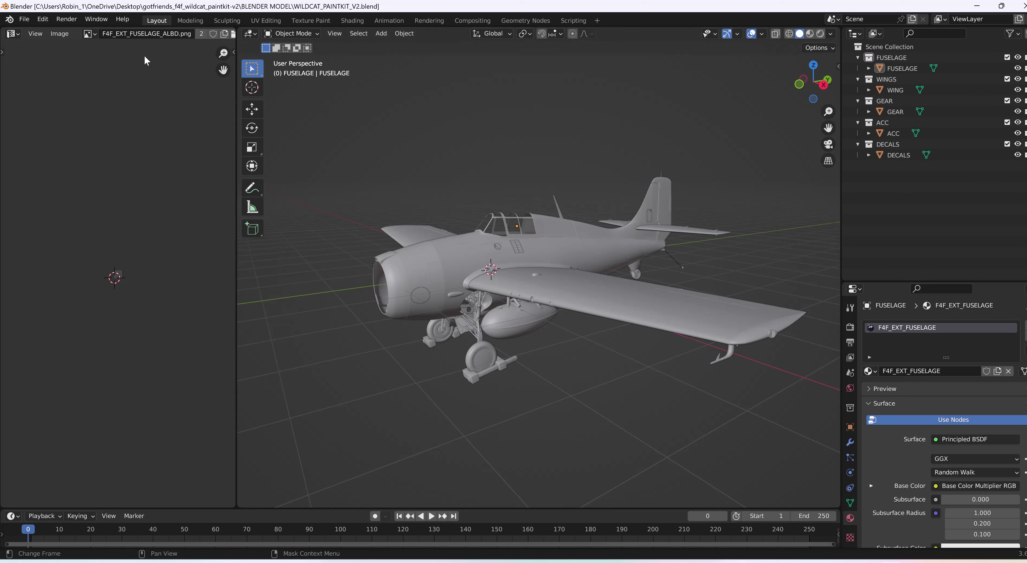
# Find the model's missing texture files in the paintkit's IMAGES > PNGs > BLACK-METAL folder
pyautogui.click(24, 20)
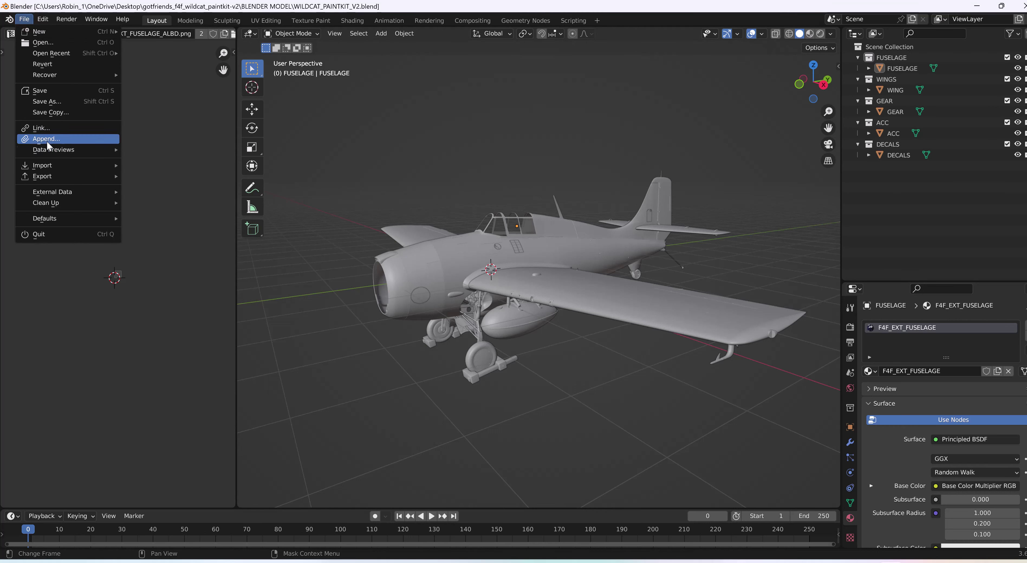
pyautogui.moveTo(45, 204)
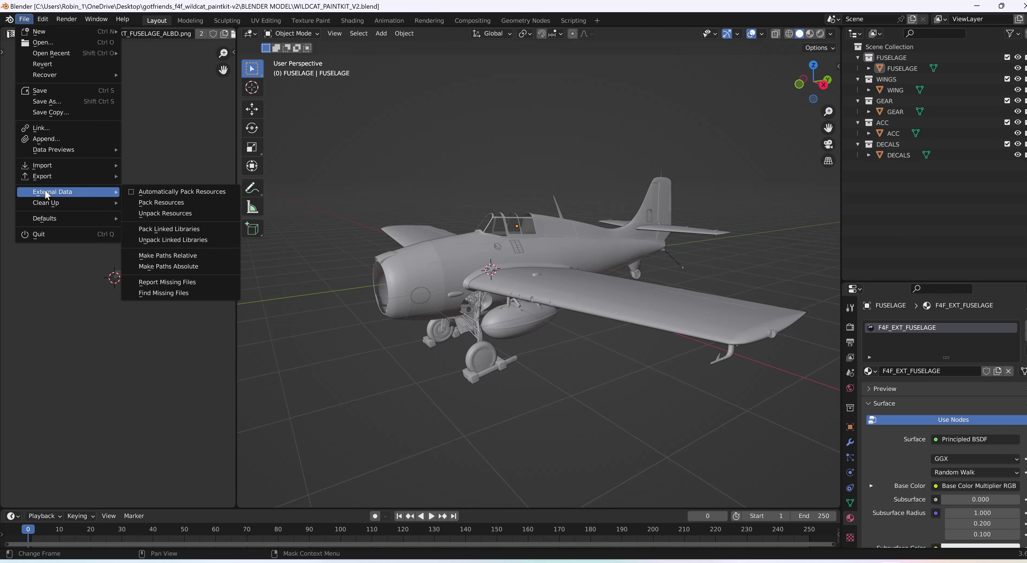
pyautogui.click(163, 293)
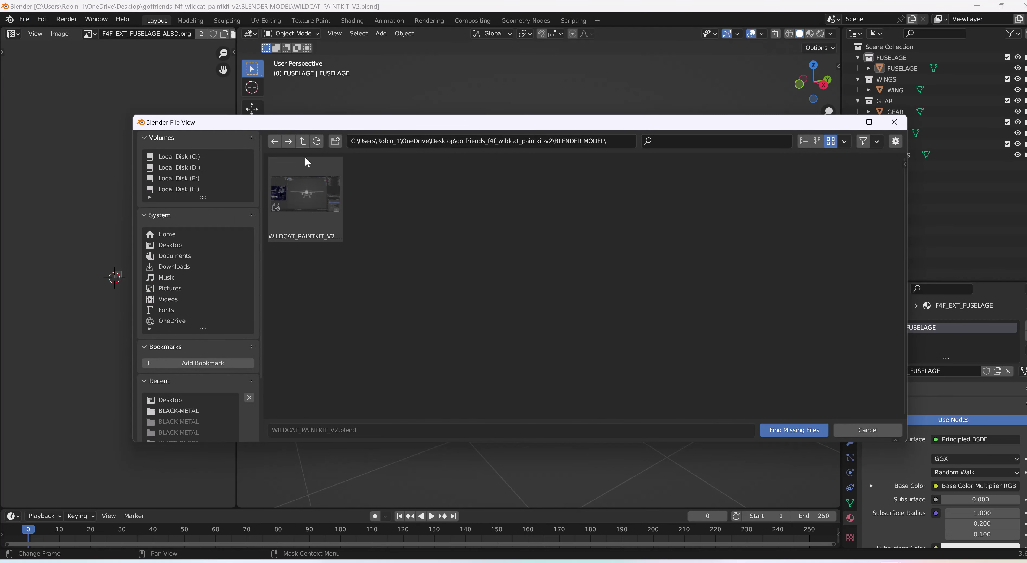
pyautogui.click(302, 142)
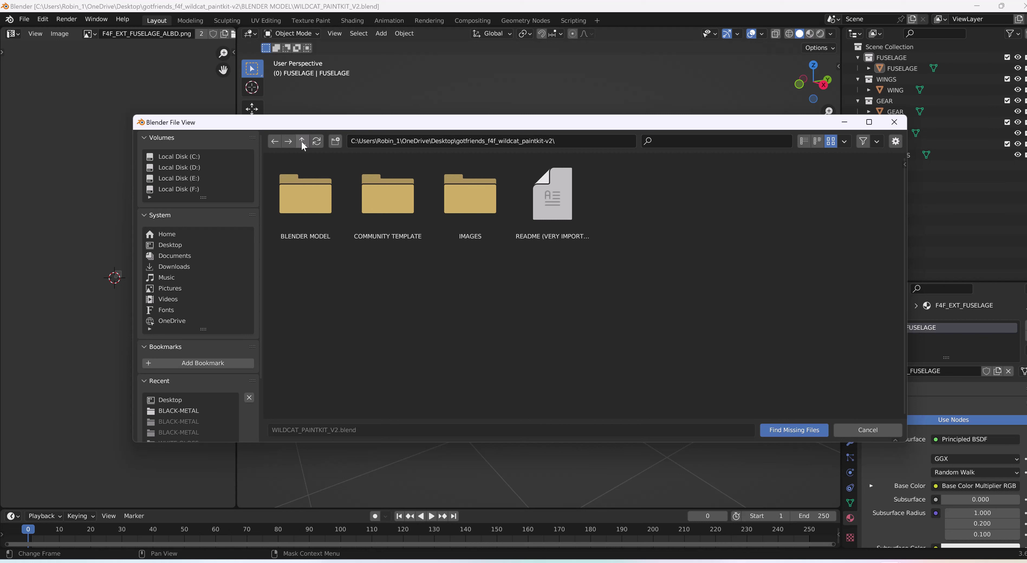
pyautogui.click(469, 192)
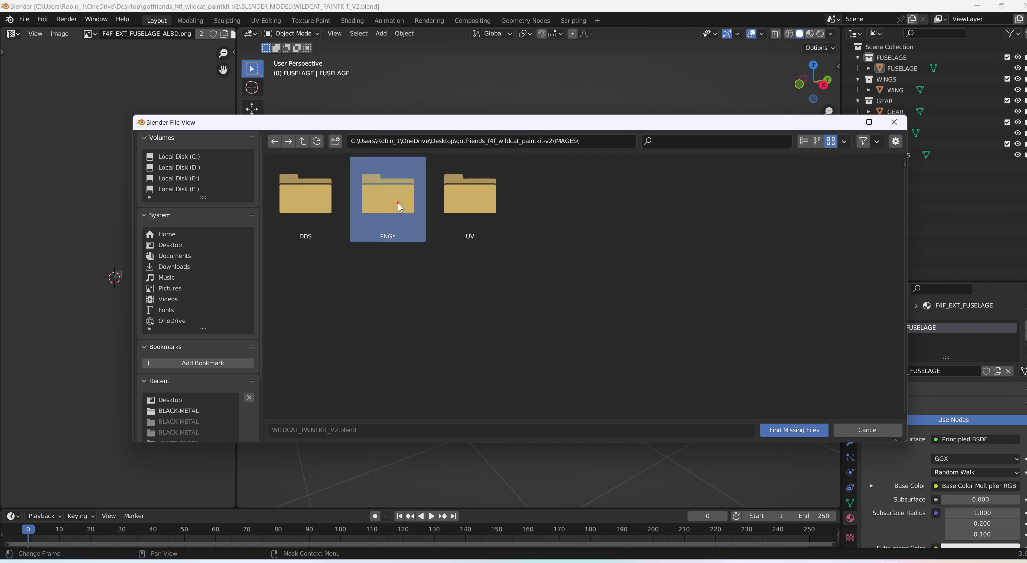
pyautogui.doubleClick(398, 201)
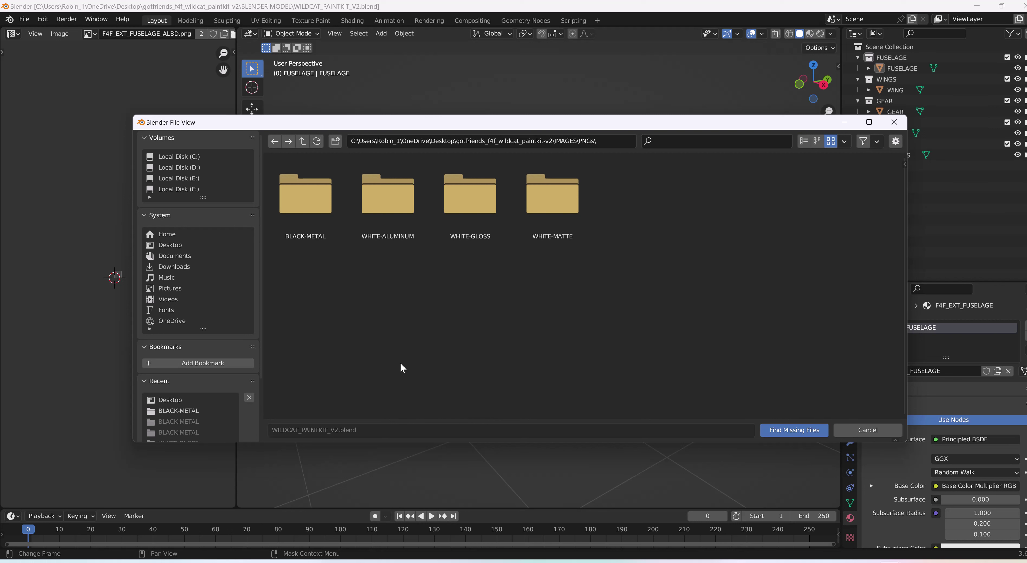
pyautogui.click(315, 206)
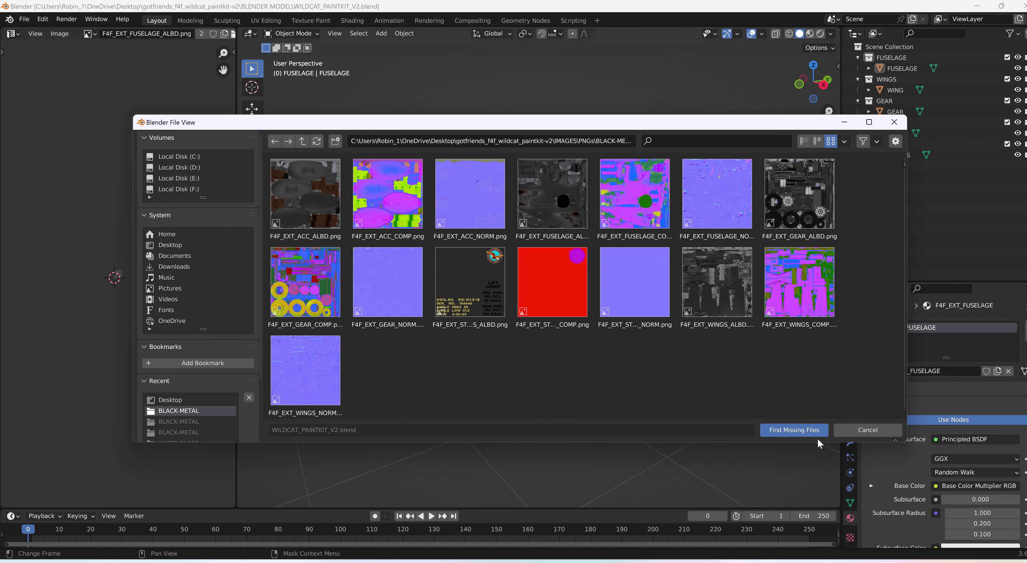
pyautogui.click(807, 430)
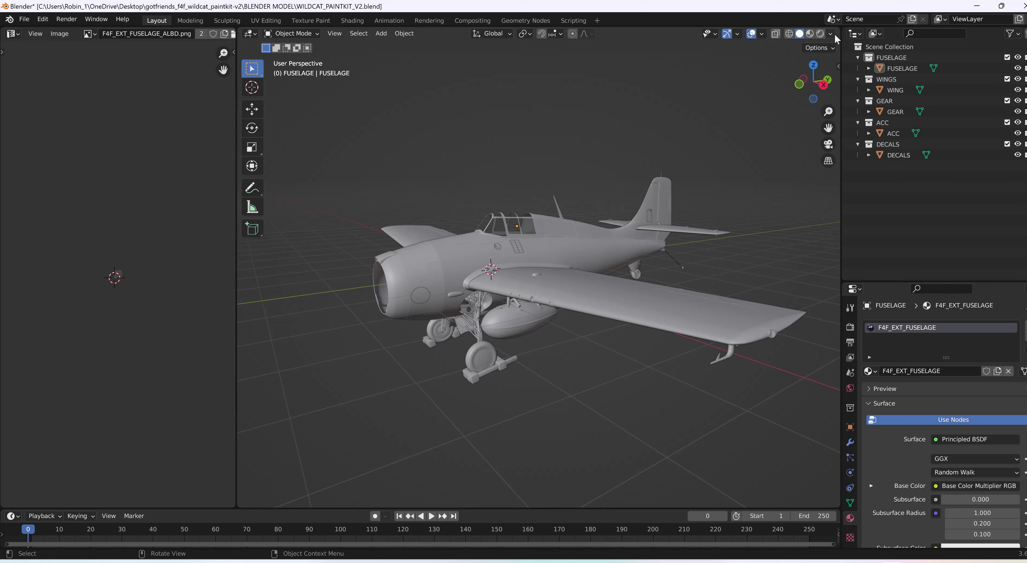
# View the Wildcat in Wireframe and Solid shading and inspect the F4F_EXT_FUSELAGE_ALBD.png texture up close
pyautogui.click(789, 33)
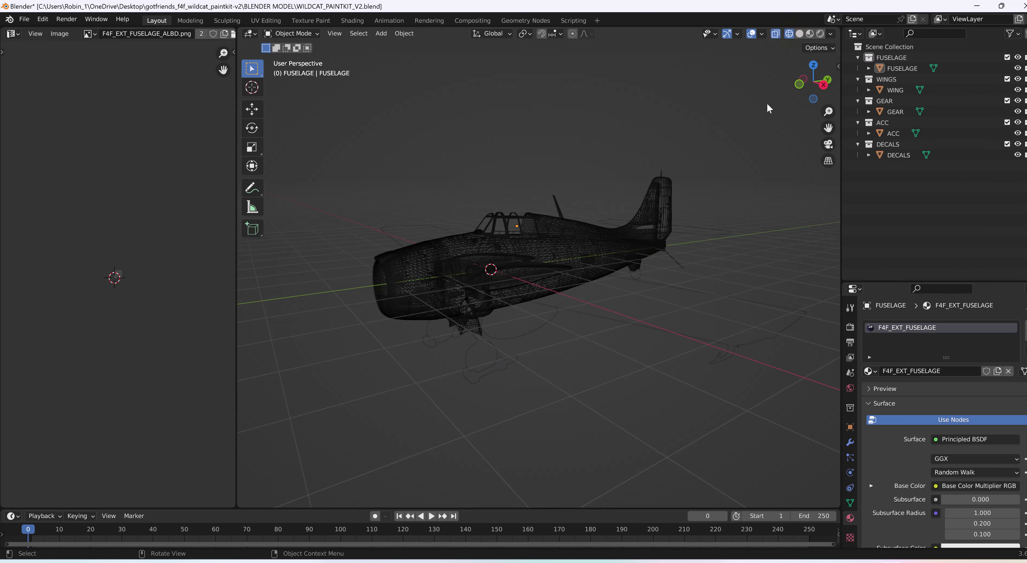
pyautogui.scroll(3, 557, 271)
pyautogui.press('alt')
pyautogui.keyDown('alt'); pyautogui.scroll(-3, 557, 271); pyautogui.keyUp('alt')
pyautogui.scroll(-5, 557, 272)
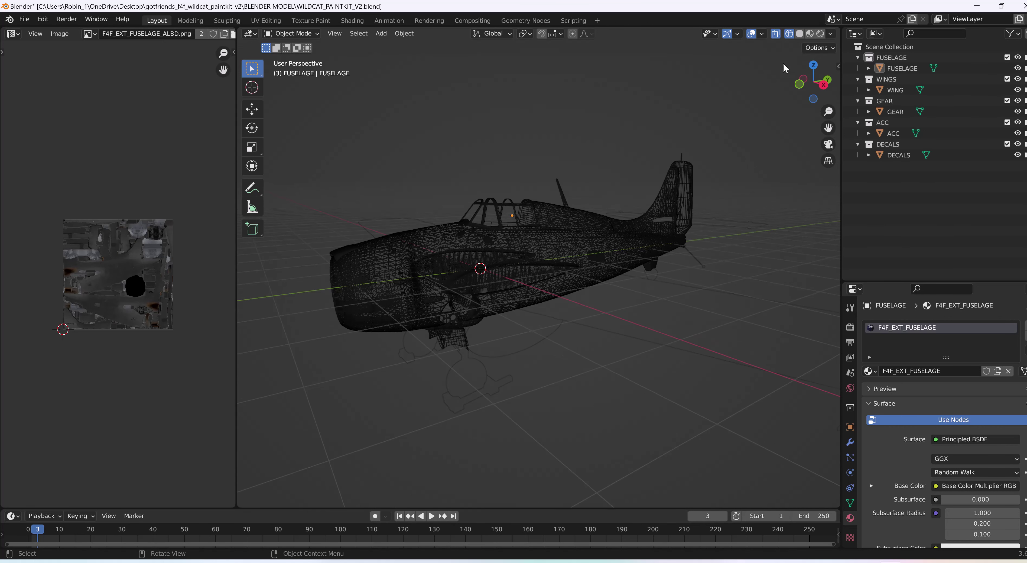
pyautogui.click(800, 35)
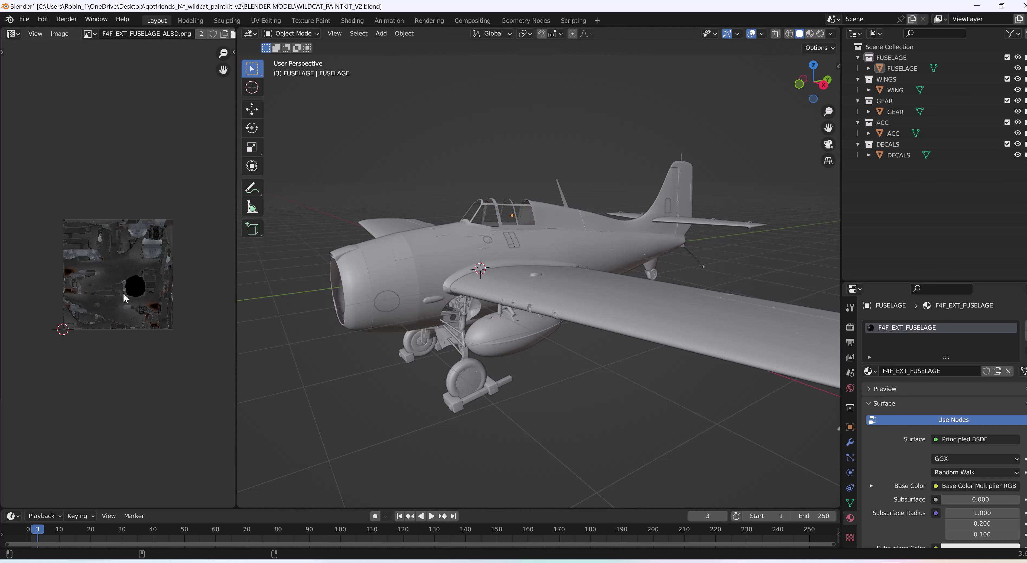
pyautogui.keyDown('alt'); pyautogui.scroll(3, 123, 289); pyautogui.keyUp('alt')
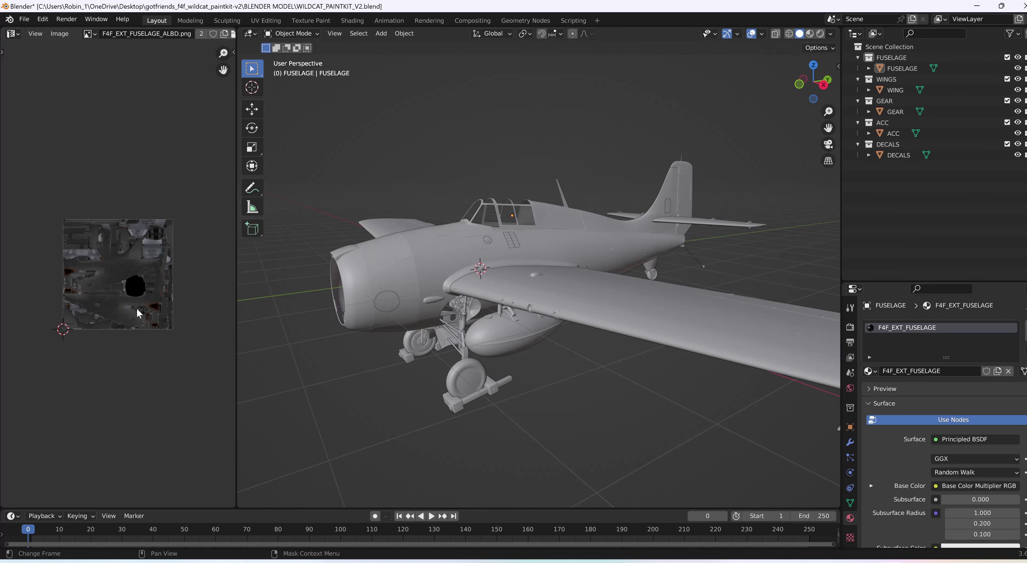
pyautogui.scroll(6, 137, 308)
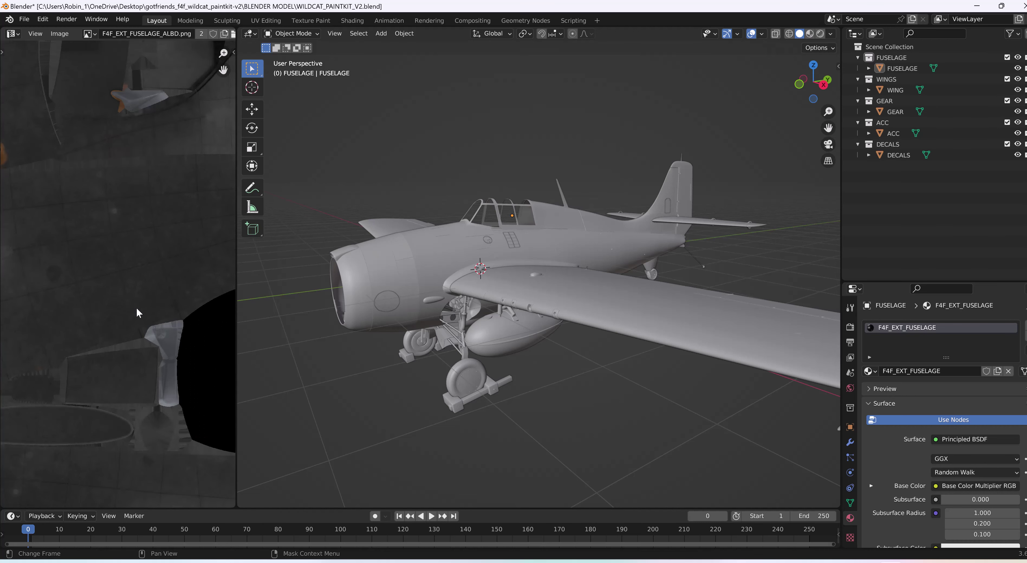
pyautogui.scroll(-1, 136, 307)
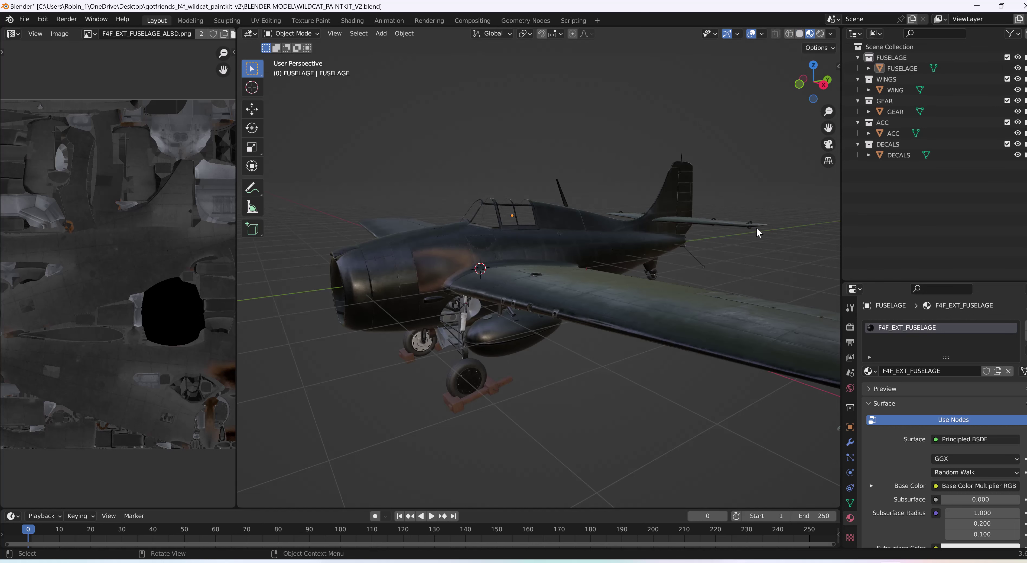
# Examine the black-metal textured Wildcat in Material Preview shading, including the wing, fuselage and landing gear
pyautogui.scroll(-2, 746, 246)
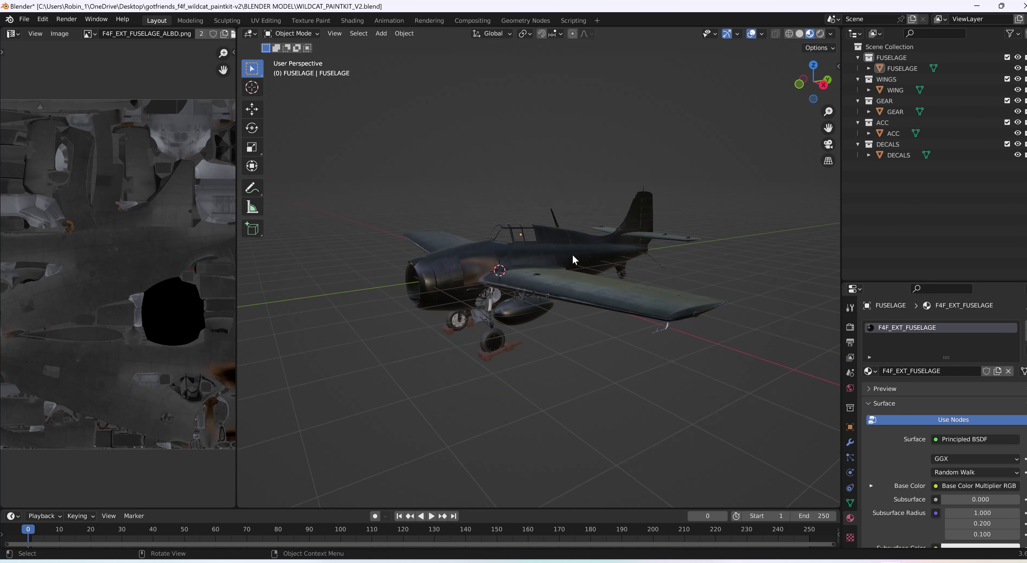
pyautogui.scroll(5, 541, 278)
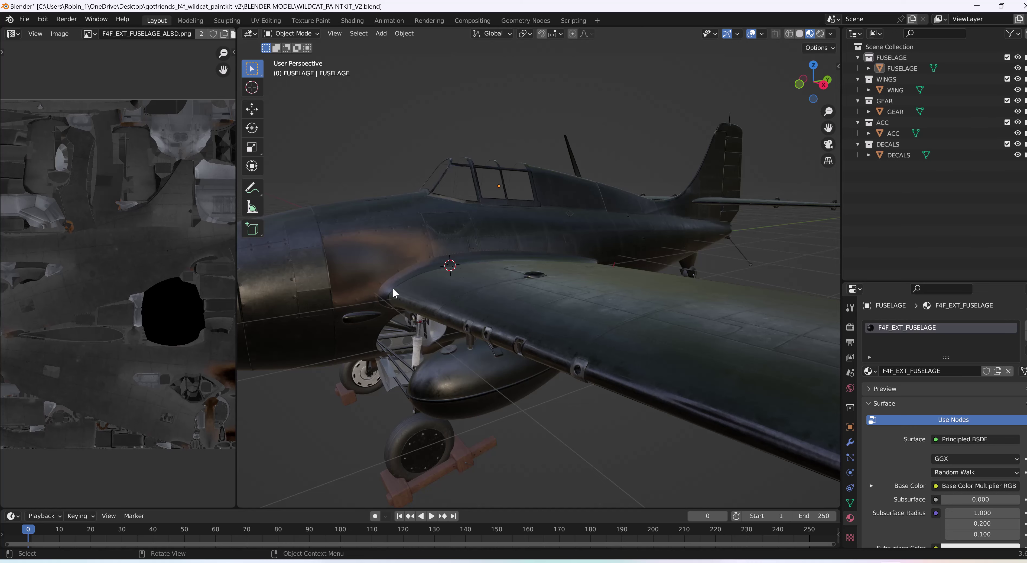
pyautogui.moveTo(476, 307); pyautogui.dragTo(395, 377, button='middle')
pyautogui.moveTo(482, 366); pyautogui.dragTo(620, 278, button='middle')
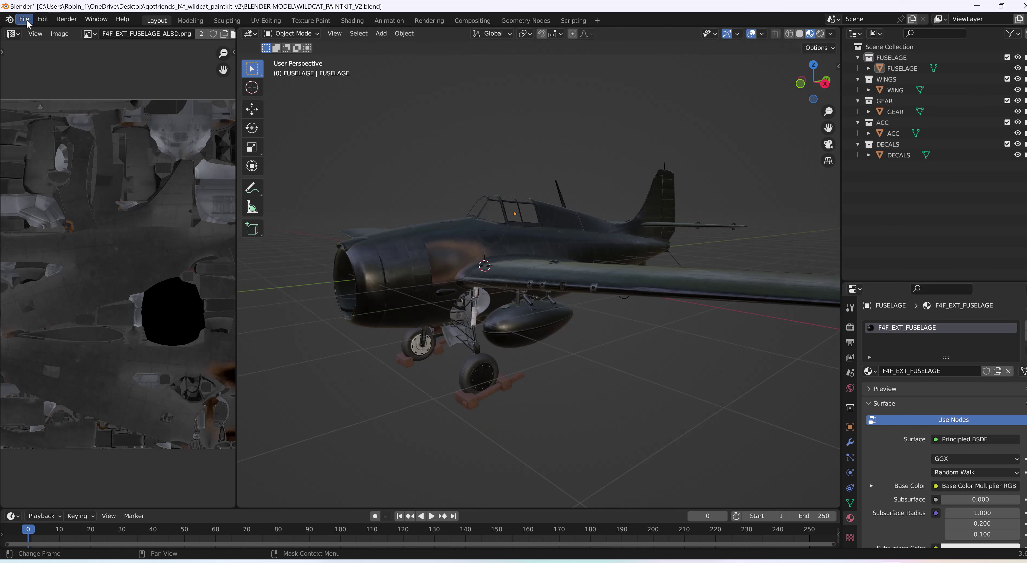
# Undo the relinking of the black-metal textures and return the viewport to Solid shading
pyautogui.click(43, 20)
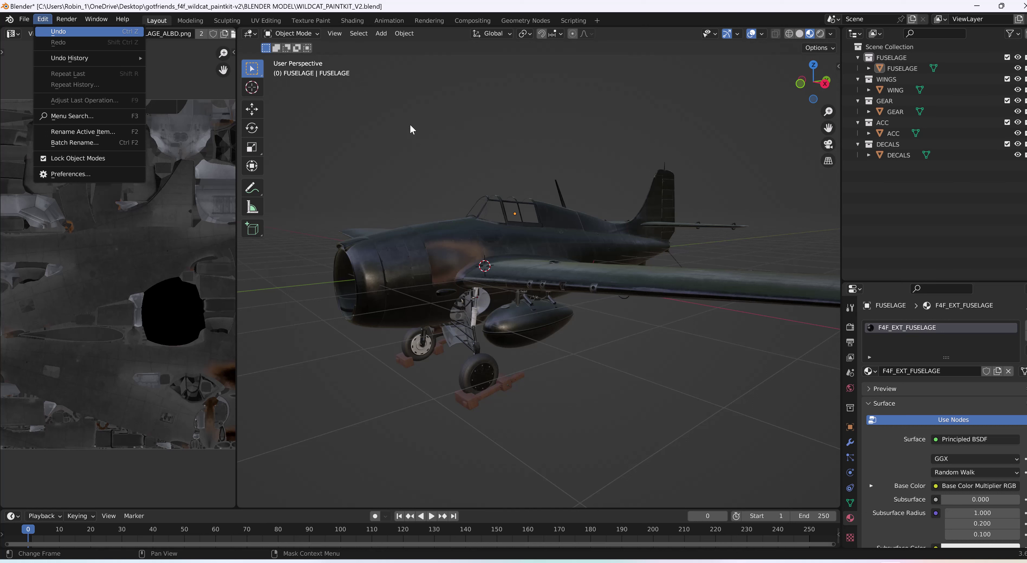
pyautogui.click(456, 137)
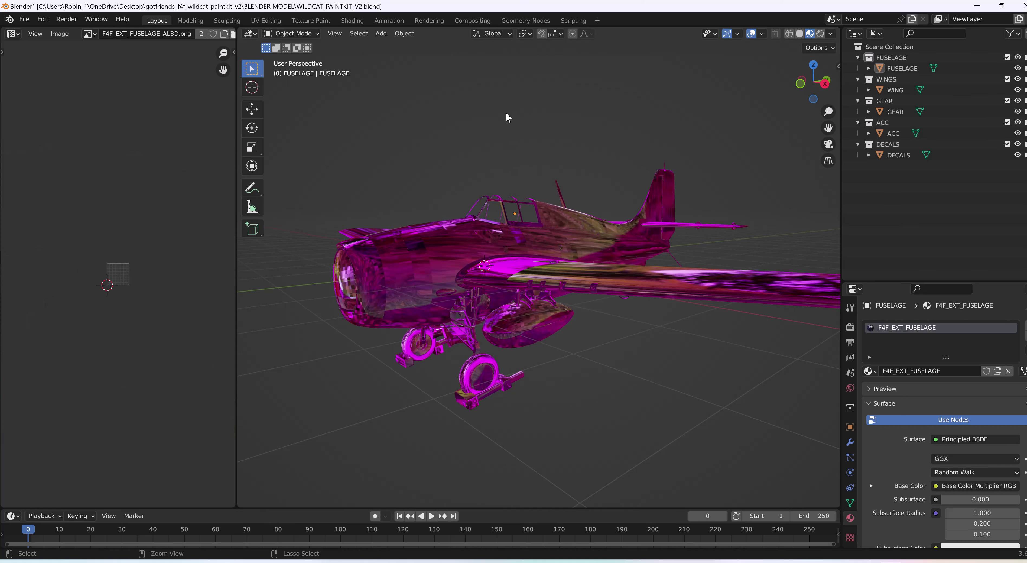
pyautogui.click(800, 33)
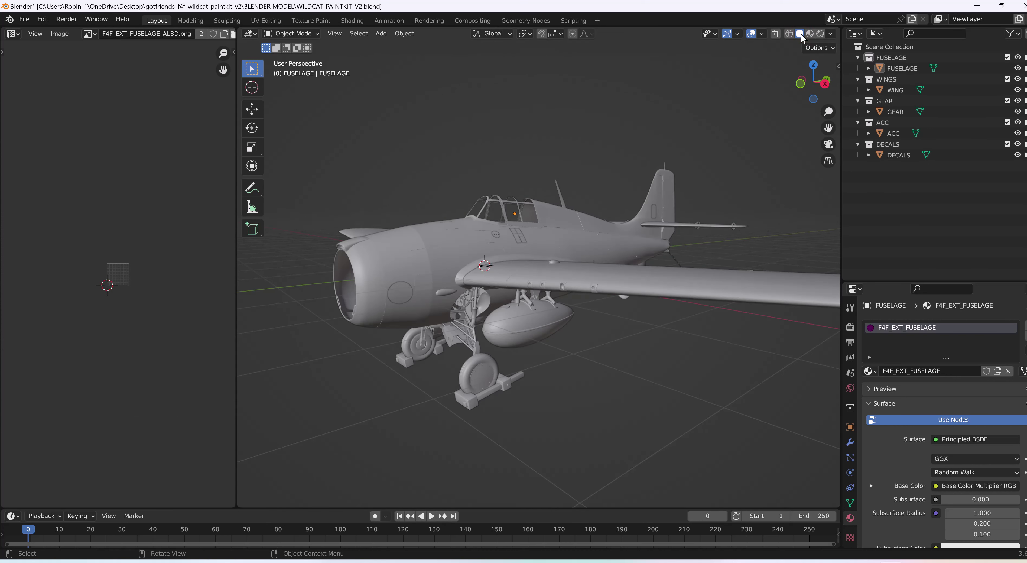
# Examine the F4F_EXT_FUSELAGE material's node tree in the Shading workspace, then return to the Layout workspace
pyautogui.click(360, 23)
pyautogui.scroll(-3, 488, 191)
pyautogui.scroll(-5, 525, 359)
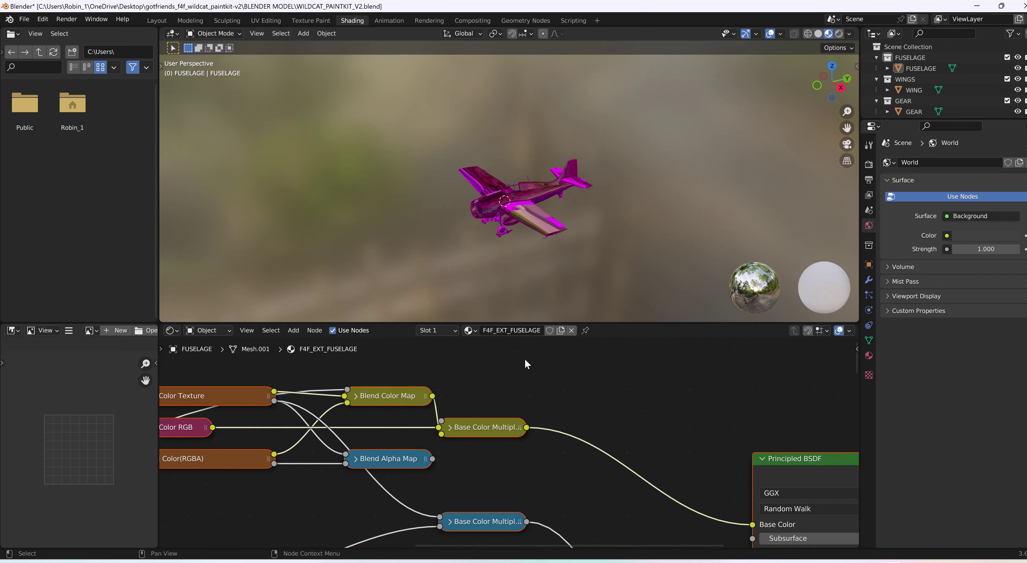
pyautogui.scroll(-3, 525, 359)
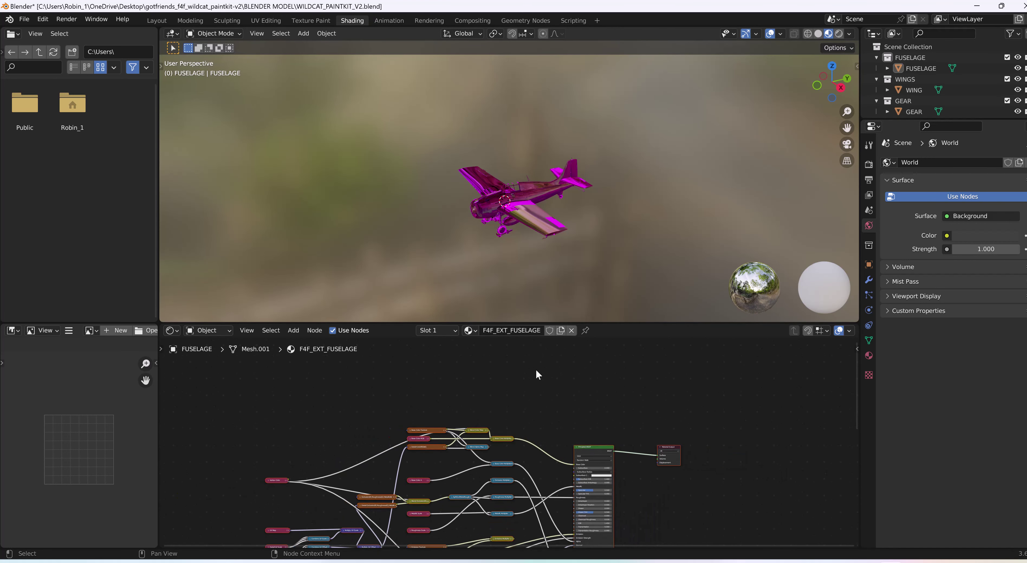
pyautogui.moveTo(586, 386); pyautogui.dragTo(591, 355, button='middle')
pyautogui.scroll(-1, 592, 356)
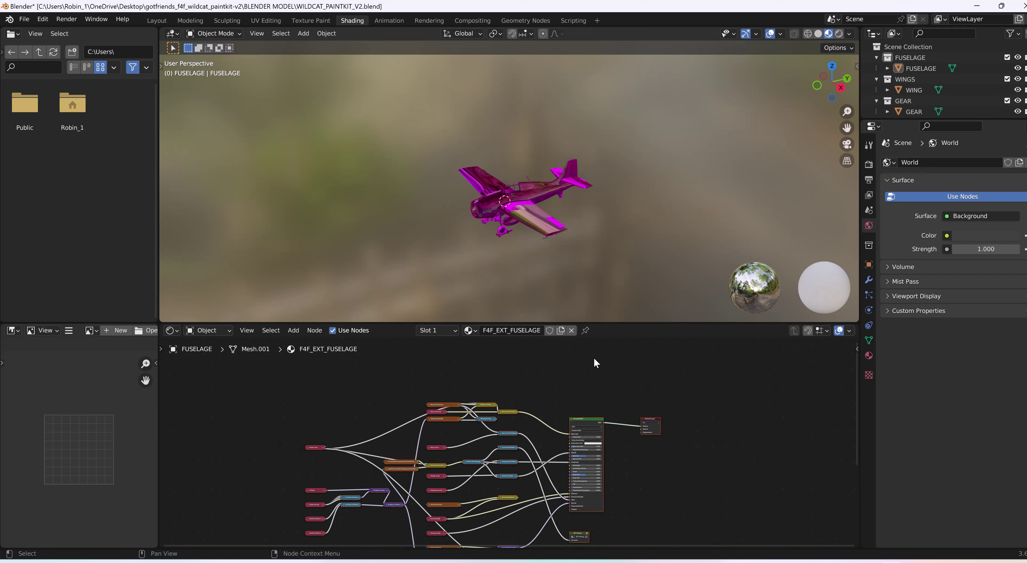
pyautogui.click(155, 21)
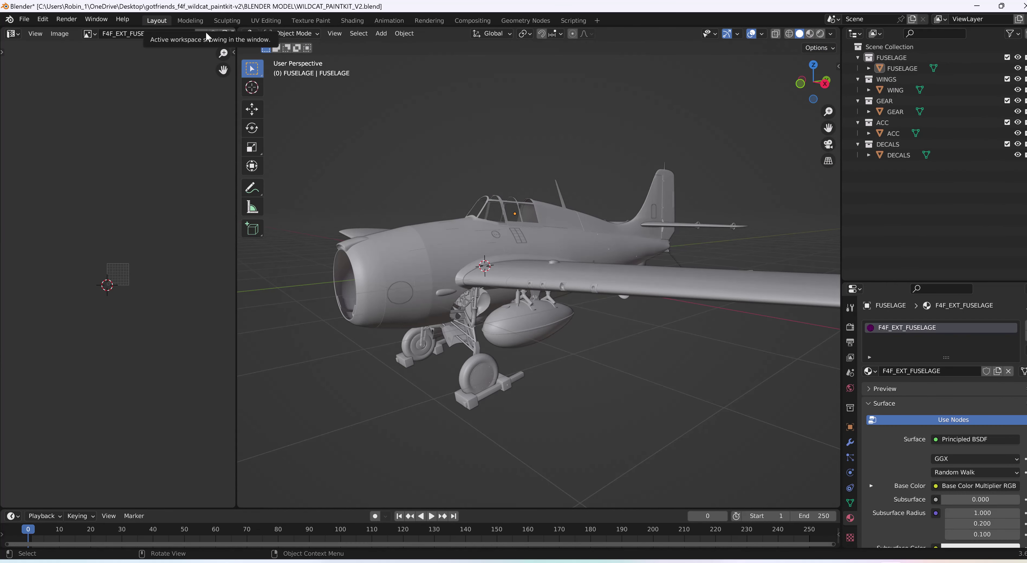
# Display the model in Material Preview shading and find its missing texture files in the PNGs > WHITE-ALUMINUM folder
pyautogui.click(809, 34)
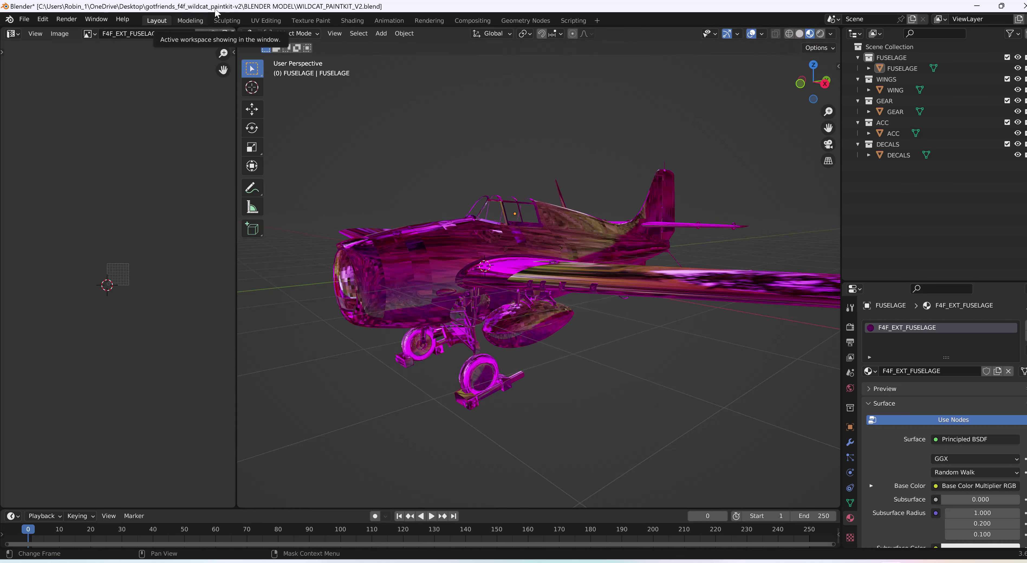
pyautogui.click(23, 19)
pyautogui.moveTo(46, 195)
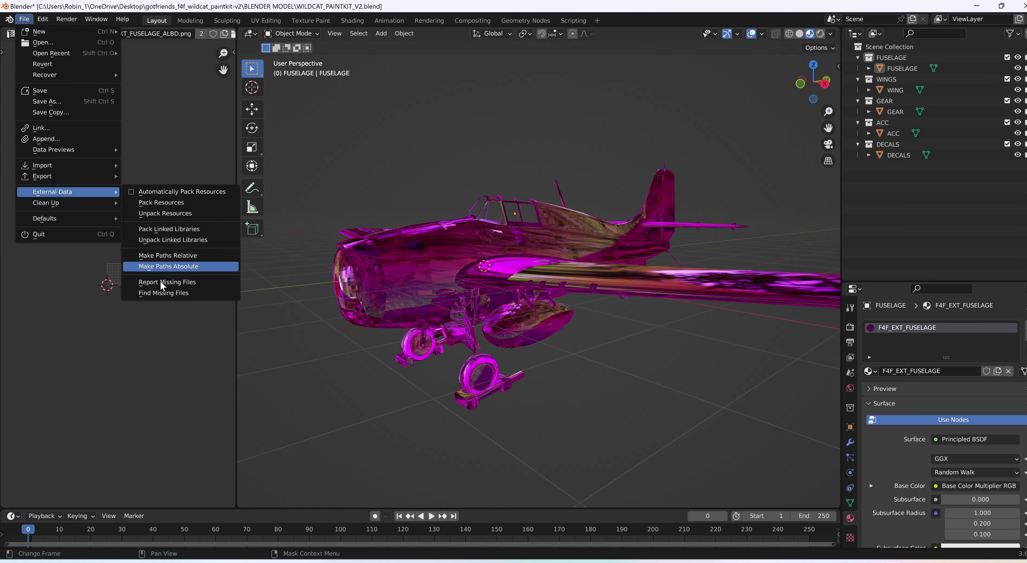
pyautogui.click(159, 292)
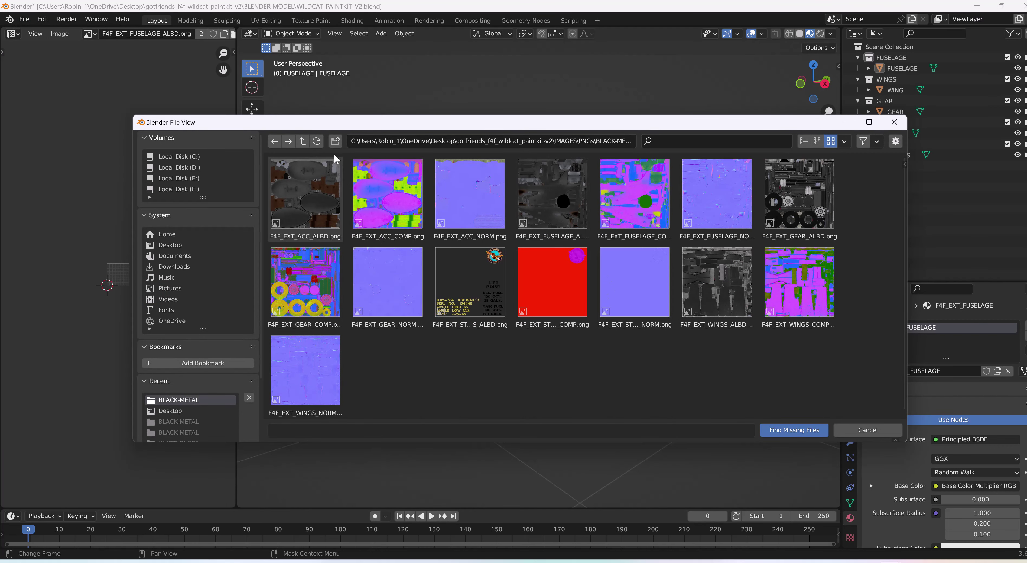
pyautogui.click(304, 142)
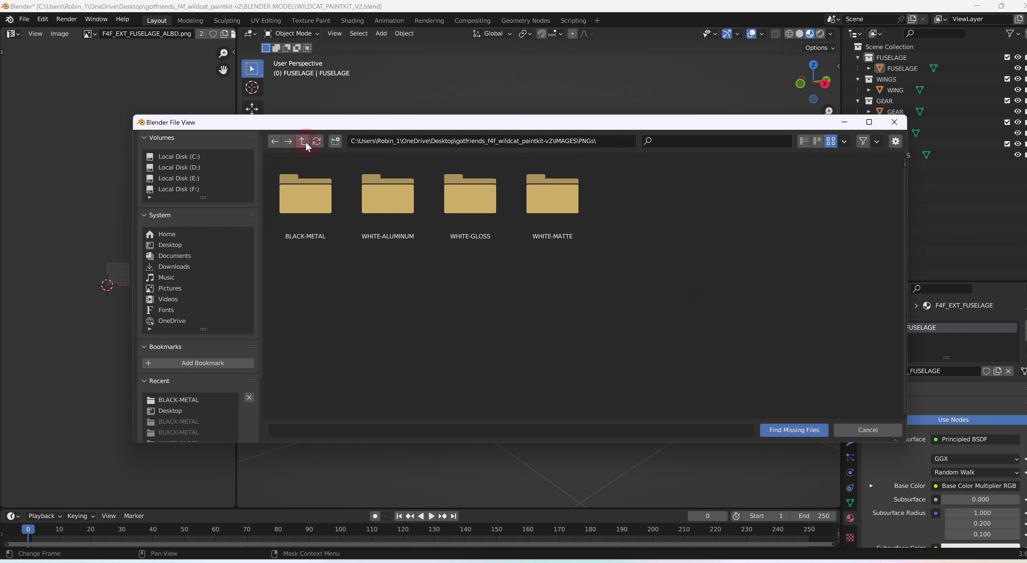
pyautogui.doubleClick(393, 199)
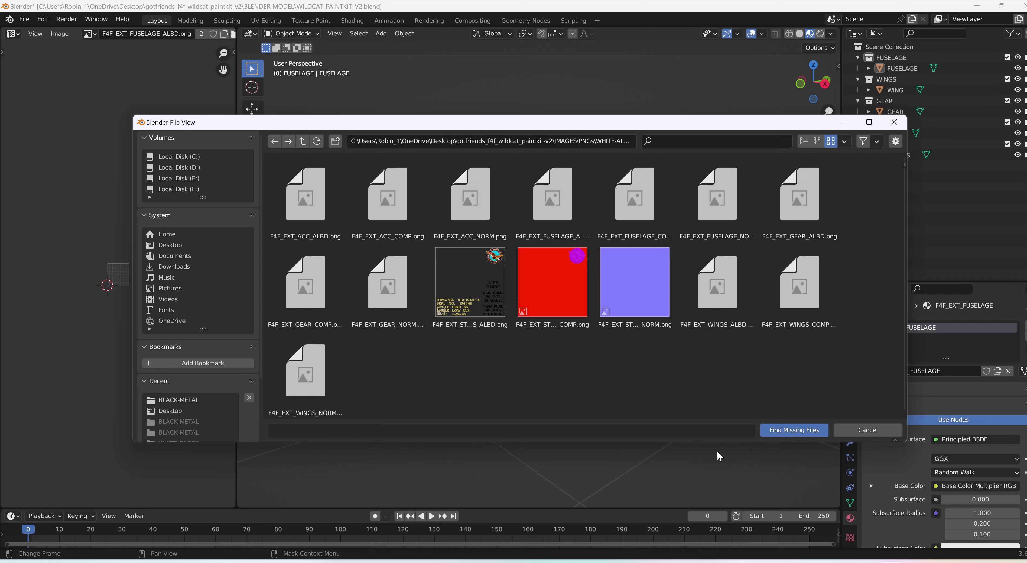
pyautogui.click(808, 430)
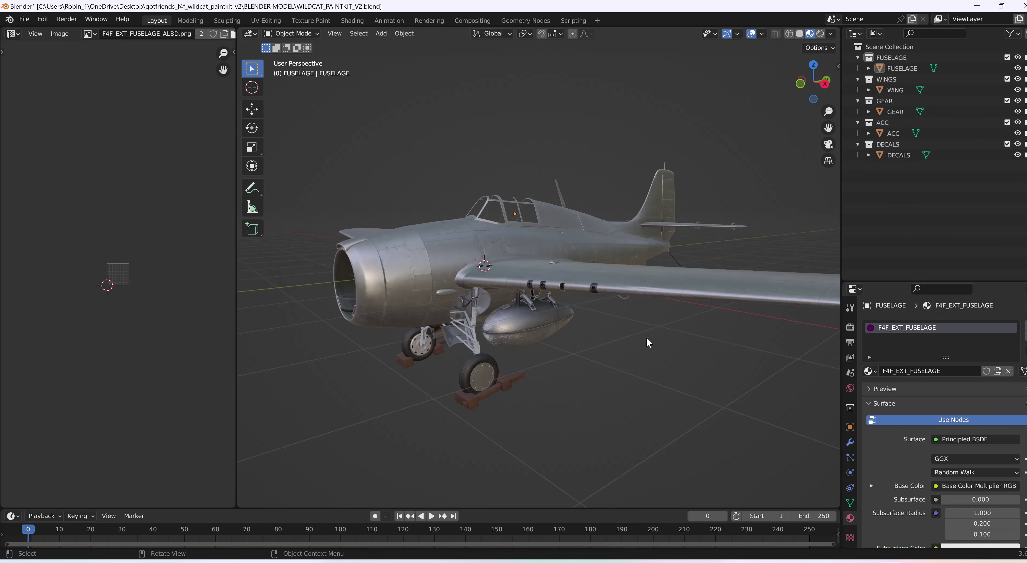
# Examine the aluminum-textured Wildcat from above and up close, then switch the viewport to Solid shading
pyautogui.scroll(3, 646, 338)
pyautogui.scroll(-1, 646, 338)
pyautogui.moveTo(646, 338); pyautogui.dragTo(644, 359, button='middle')
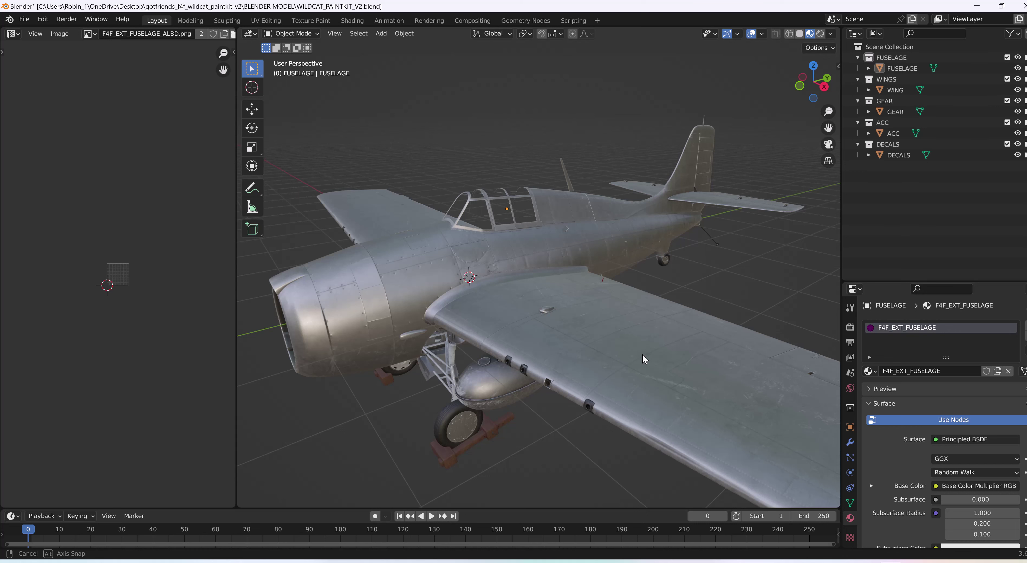
pyautogui.moveTo(642, 355); pyautogui.dragTo(642, 355, button='middle')
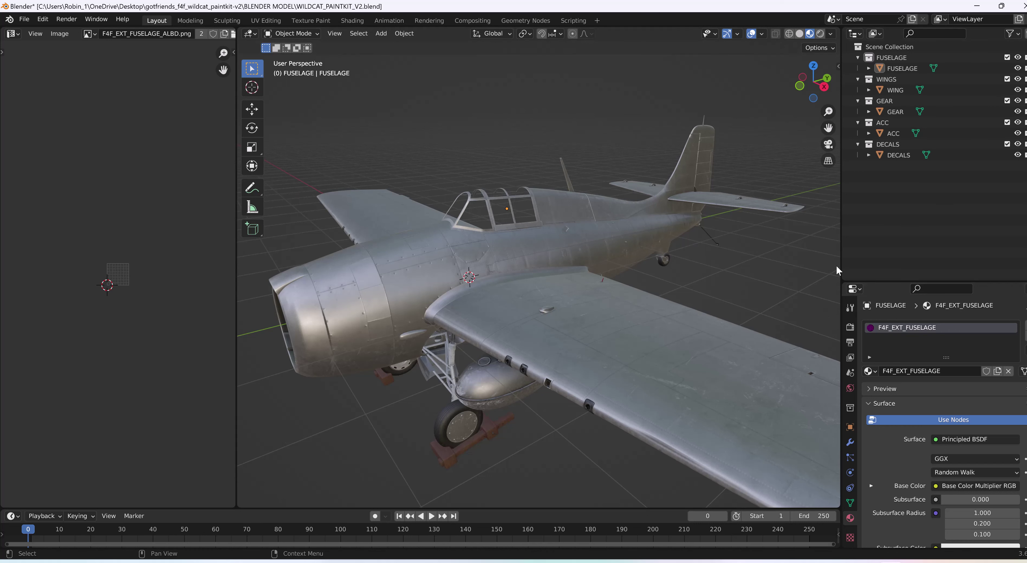
pyautogui.scroll(2, 749, 274)
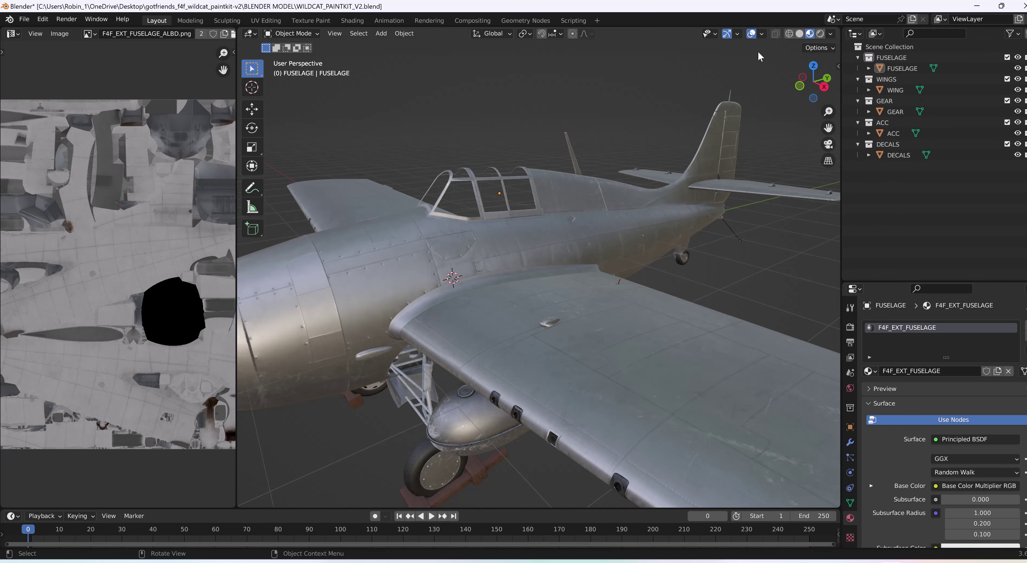
pyautogui.click(799, 34)
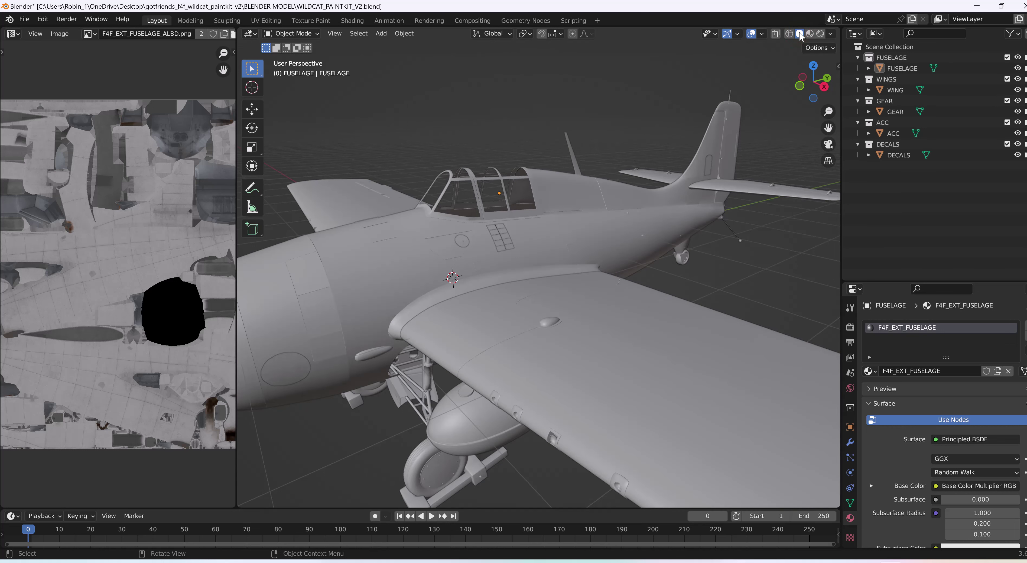
pyautogui.scroll(-3, 479, 338)
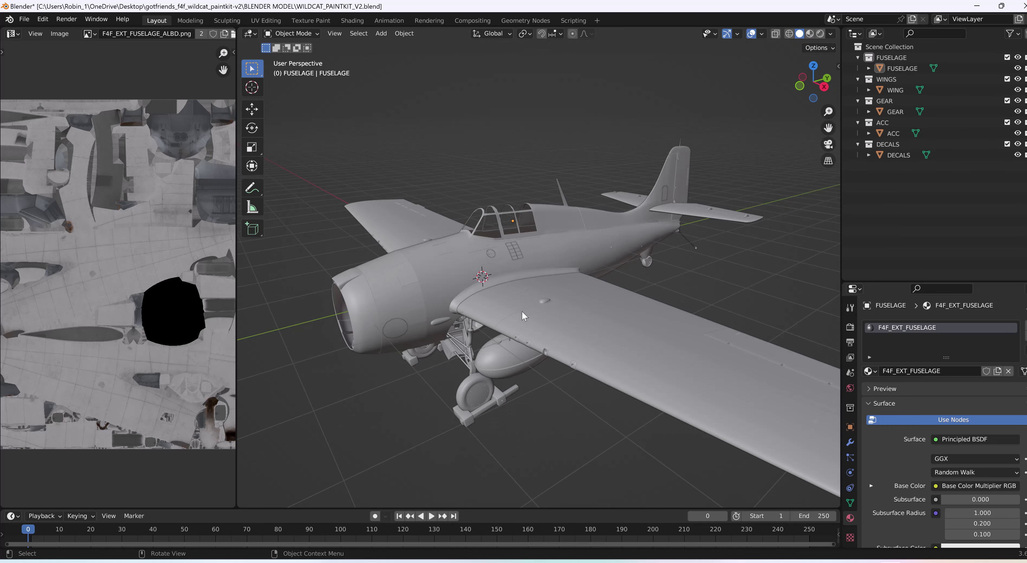
# Compare the aluminum-textured aircraft in Material Preview and Rendered shading, then in the Shading workspace's preview
pyautogui.click(809, 34)
pyautogui.click(820, 34)
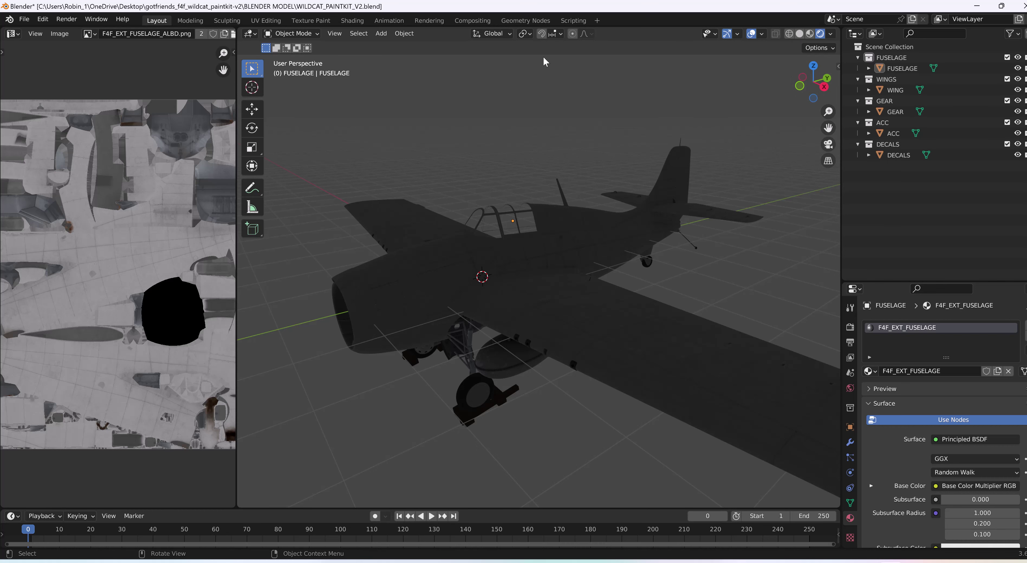
pyautogui.click(352, 20)
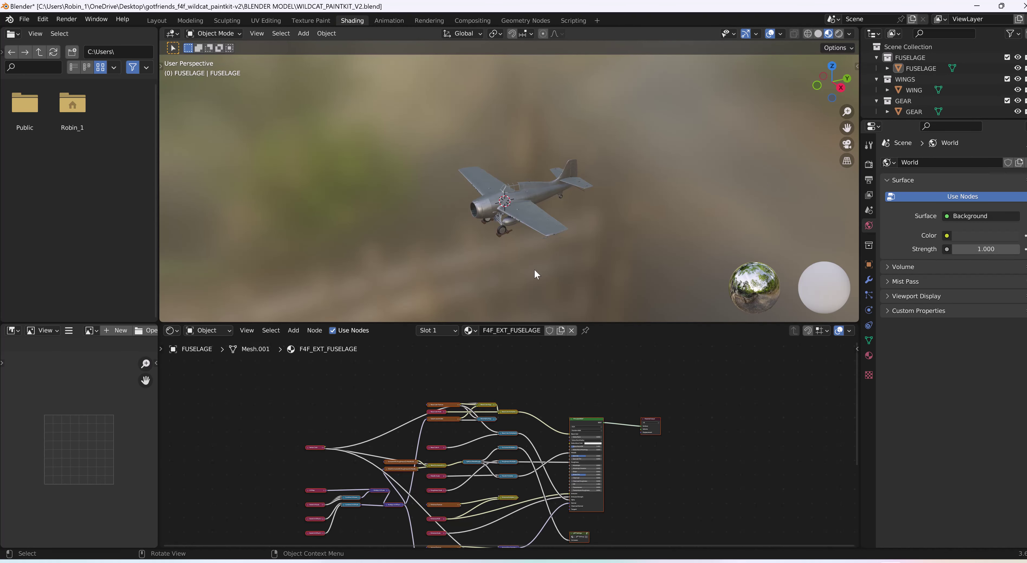
pyautogui.moveTo(678, 206)
pyautogui.mouseDown(button='middle')
pyautogui.moveTo(687, 167)
pyautogui.moveTo(701, 183)
pyautogui.moveTo(700, 206)
pyautogui.moveTo(677, 192)
pyautogui.mouseUp(button='middle')
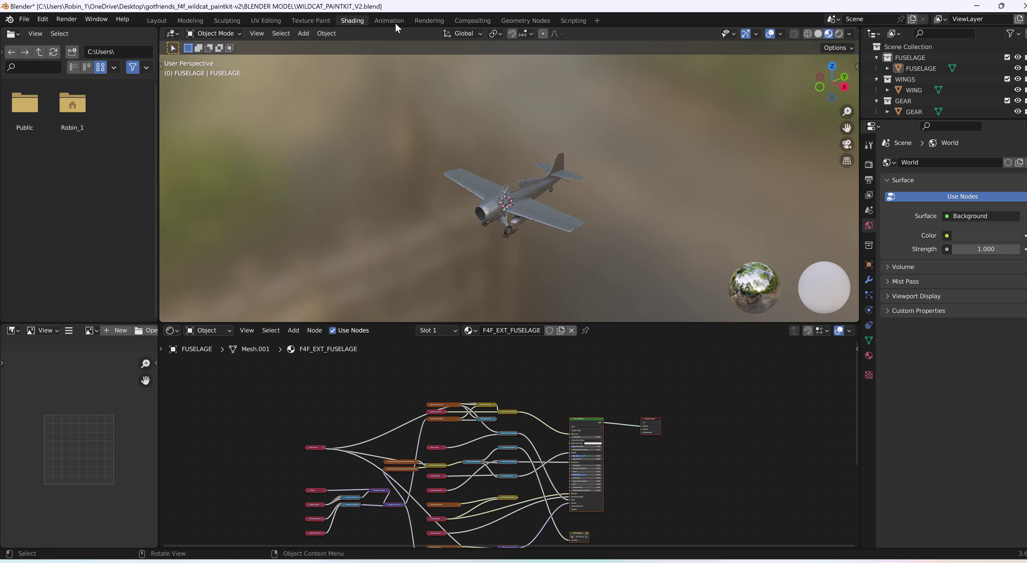
# Inspect the fuselage albedo texture and aircraft in the Texture Paint workspace, and widen the 3D viewport
pyautogui.click(308, 21)
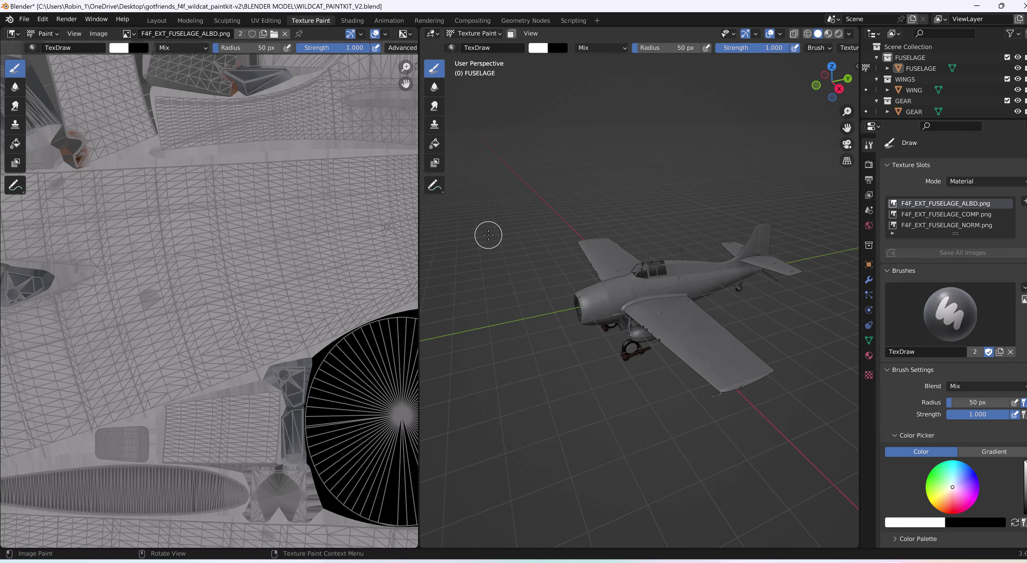
pyautogui.scroll(3, 488, 235)
pyautogui.scroll(-9, 296, 214)
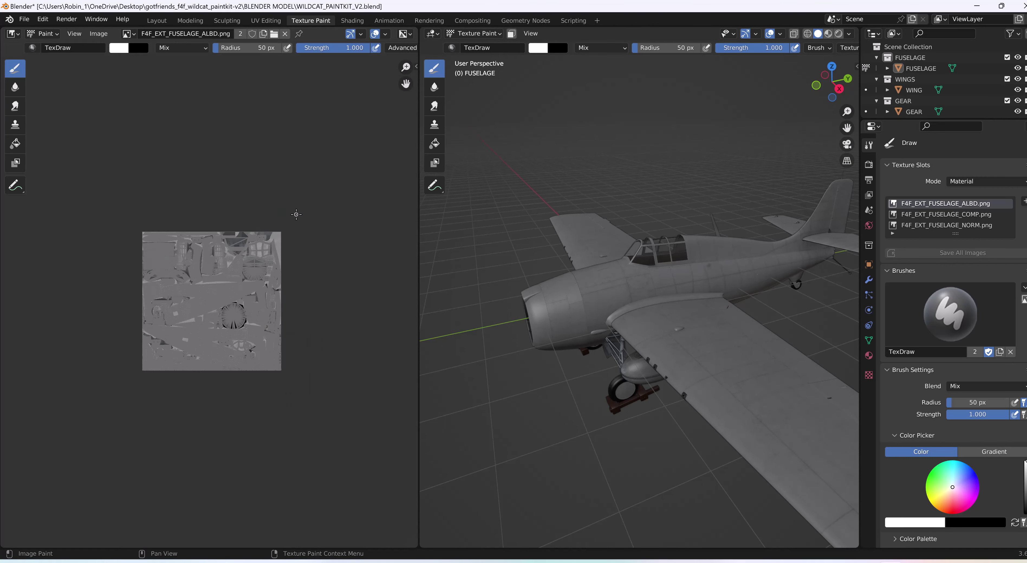
pyautogui.scroll(-4, 607, 115)
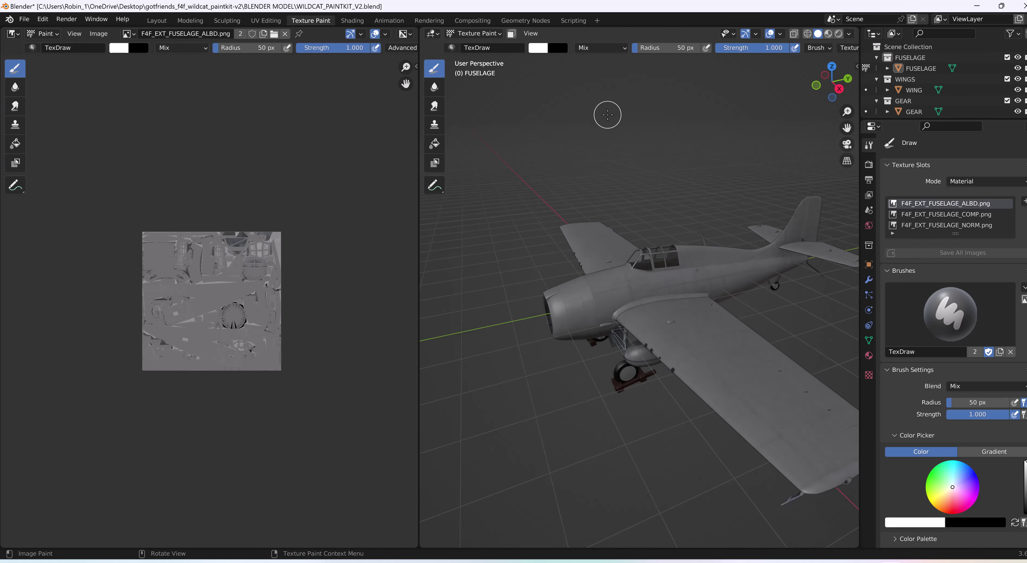
pyautogui.moveTo(607, 115)
pyautogui.mouseDown(button='middle')
pyautogui.moveTo(586, 96)
pyautogui.moveTo(459, 232)
pyautogui.mouseUp(button='middle')
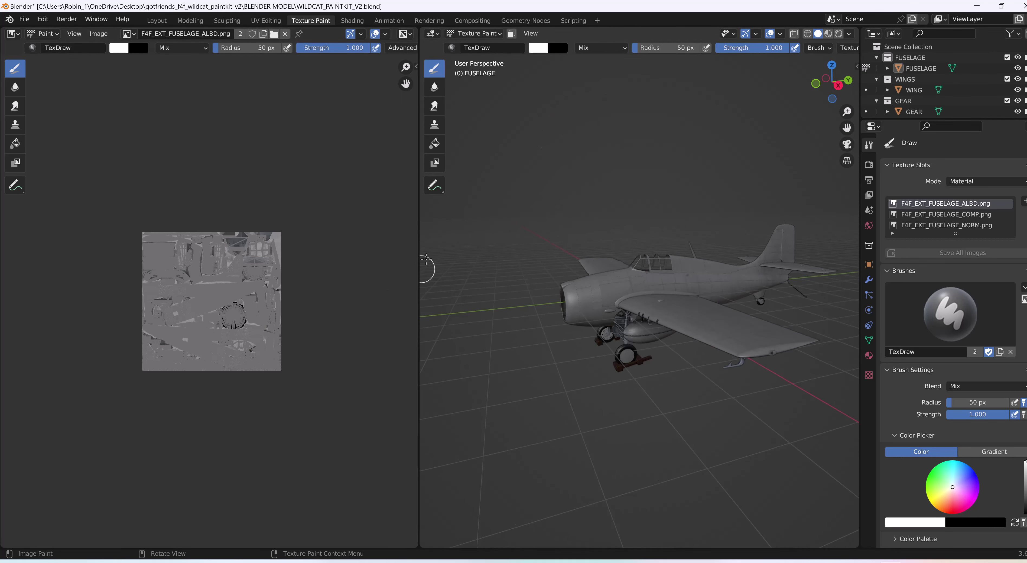
pyautogui.moveTo(418, 246); pyautogui.dragTo(304, 246)
# Return to the Layout workspace and view the whole aircraft in Material Preview shading
pyautogui.click(164, 22)
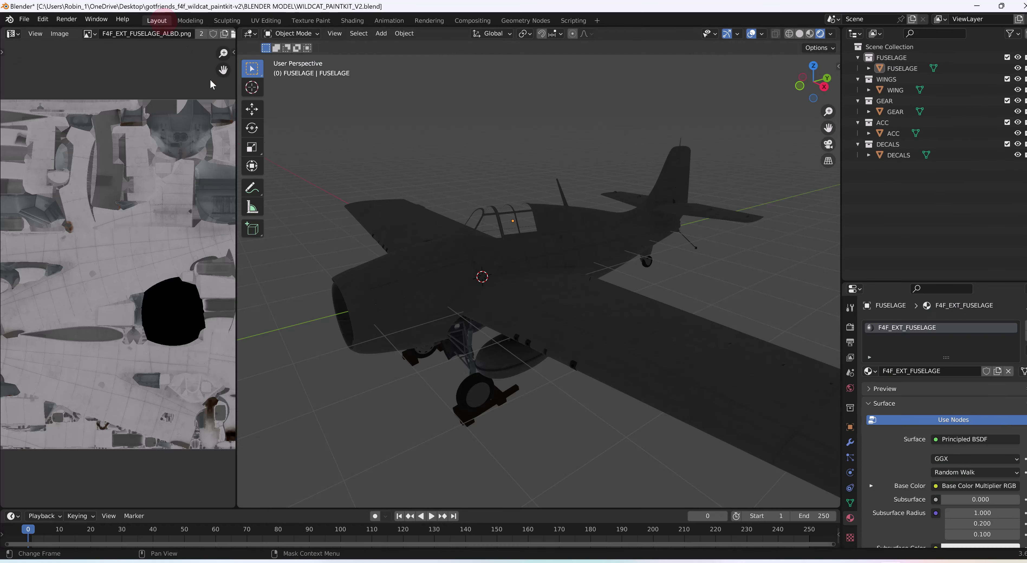
pyautogui.click(808, 34)
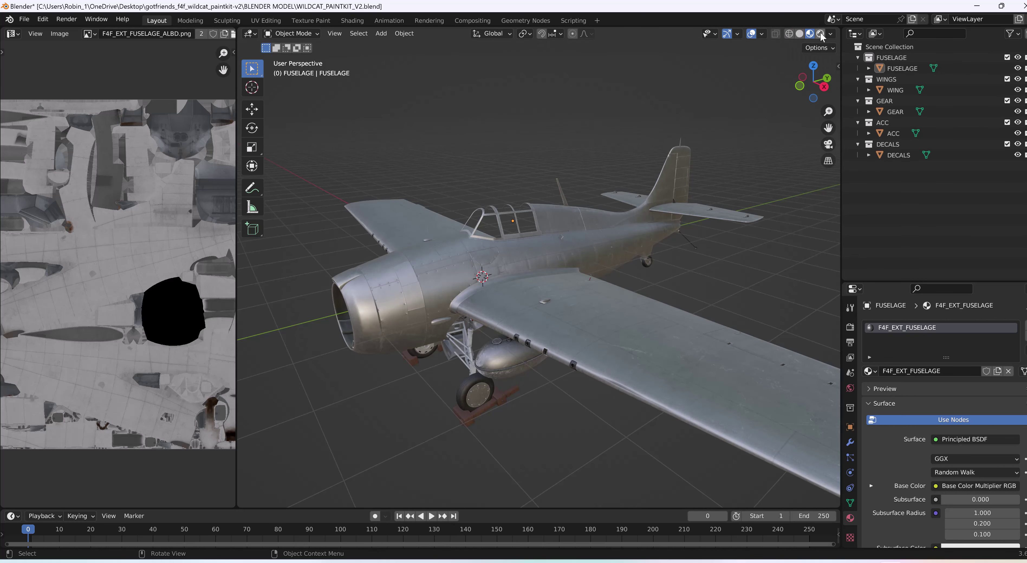
pyautogui.scroll(-1, 688, 152)
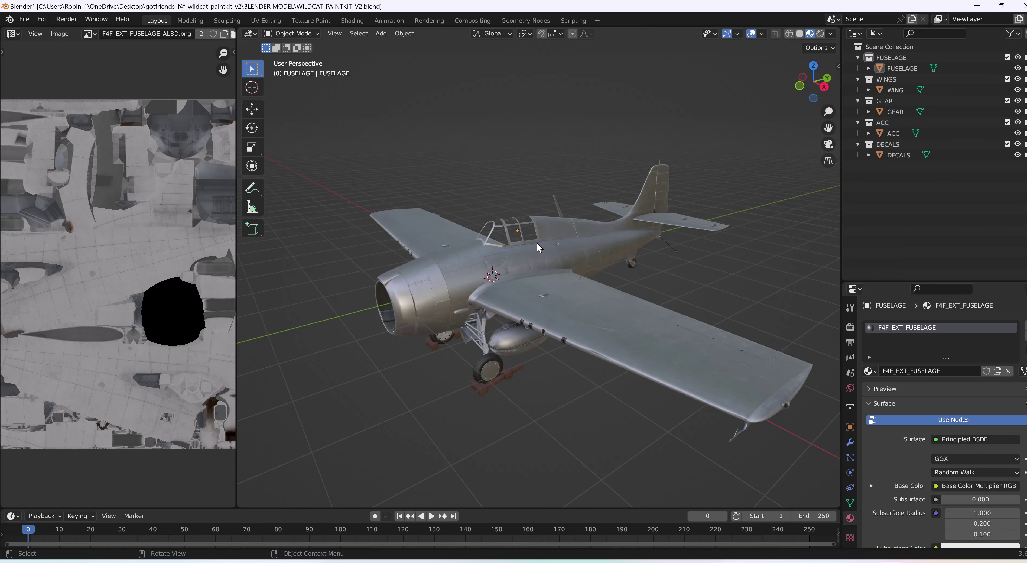
# Undo the relinking of the aluminum textures and display the aircraft in Solid shading
pyautogui.click(25, 19)
pyautogui.hotkey('ctrl', 'Tab')
pyautogui.press('ctrl')
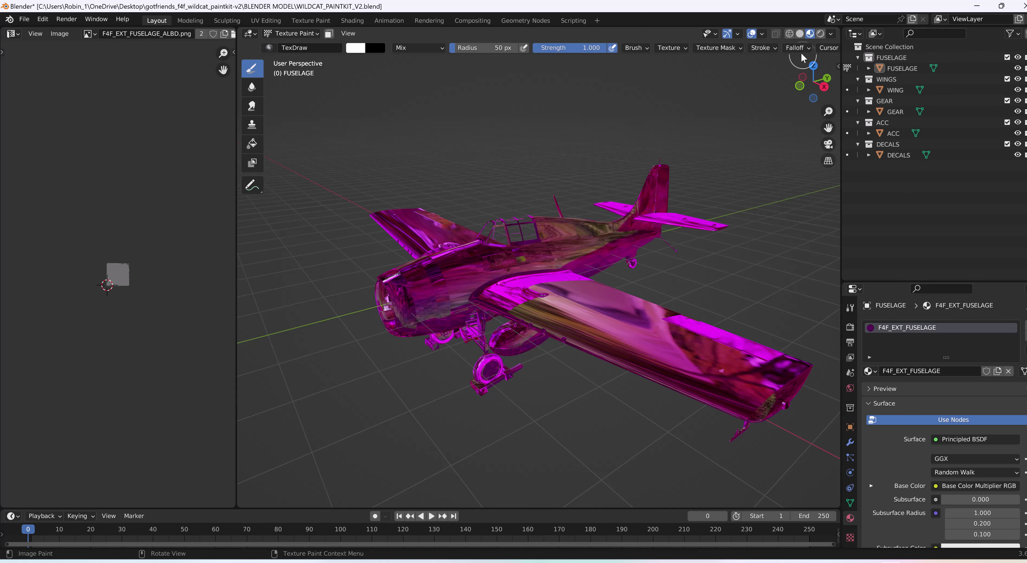
pyautogui.click(799, 34)
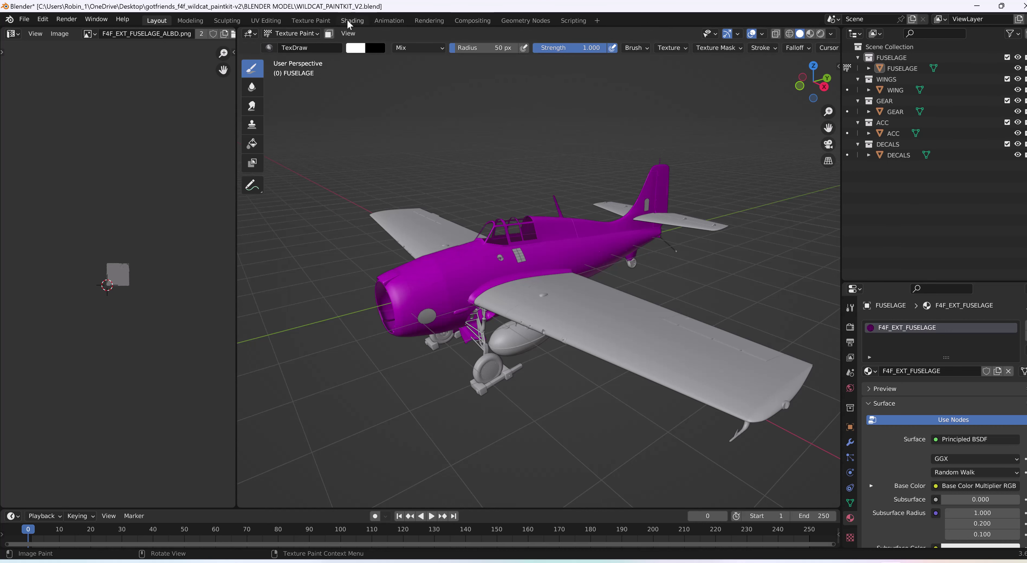
# Return the Layout workspace to Object Mode and select the fuselage object
pyautogui.click(311, 20)
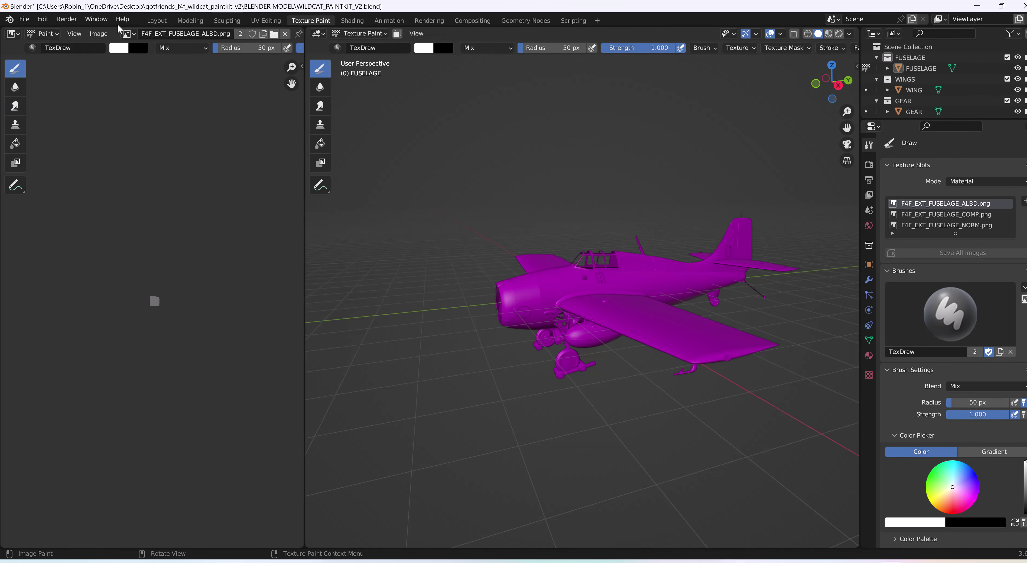
pyautogui.click(156, 20)
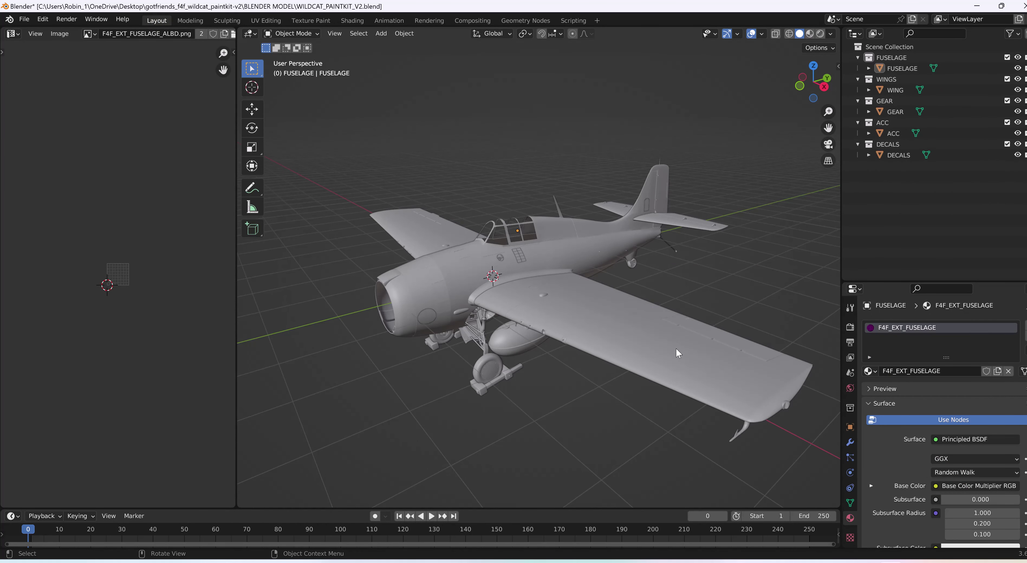
pyautogui.moveTo(733, 285); pyautogui.dragTo(733, 284, button='middle')
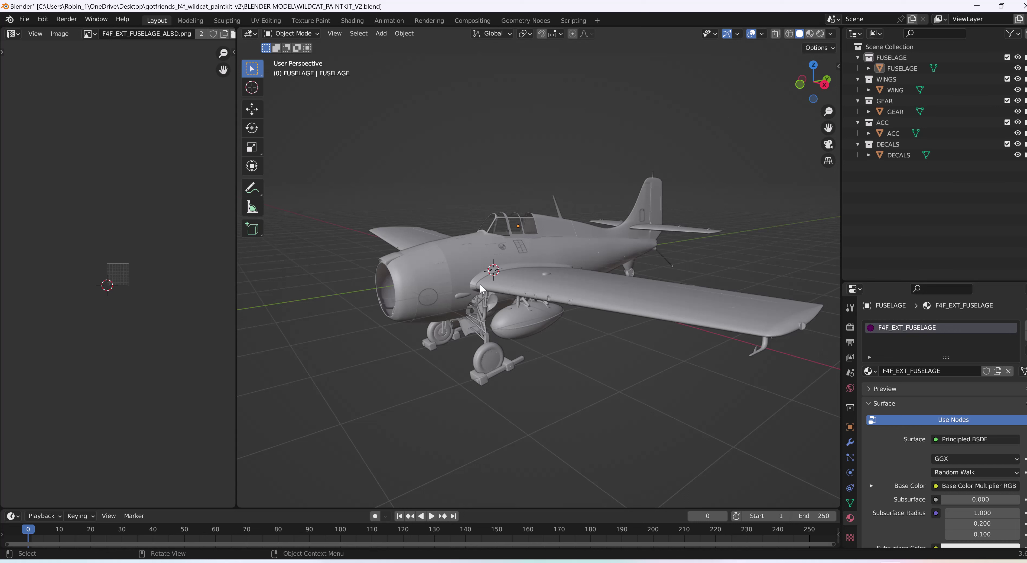
pyautogui.click(460, 263)
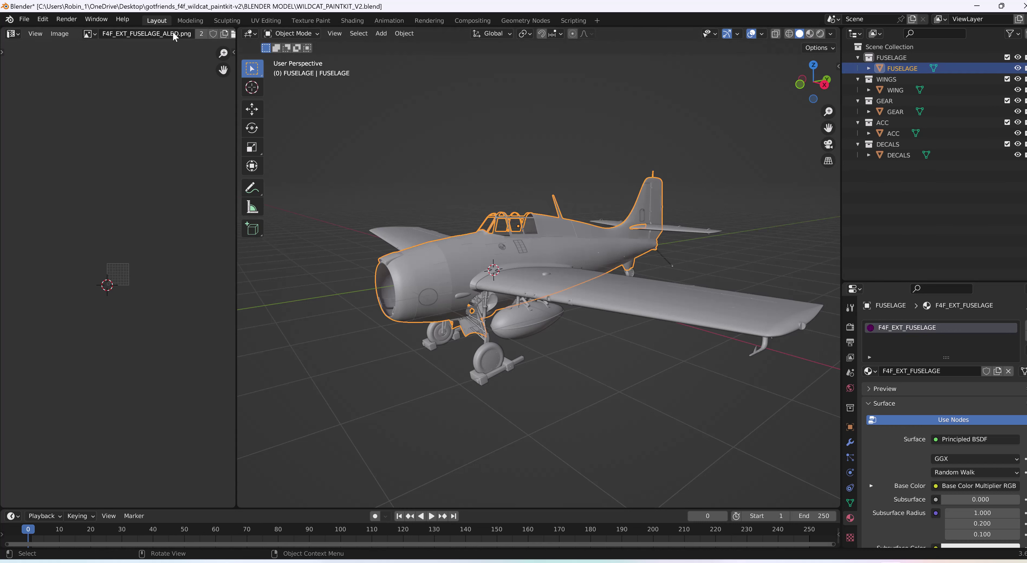
# Open the fuselage in the Texture Paint workspace and examine its UV layout in the image editor
pyautogui.click(309, 21)
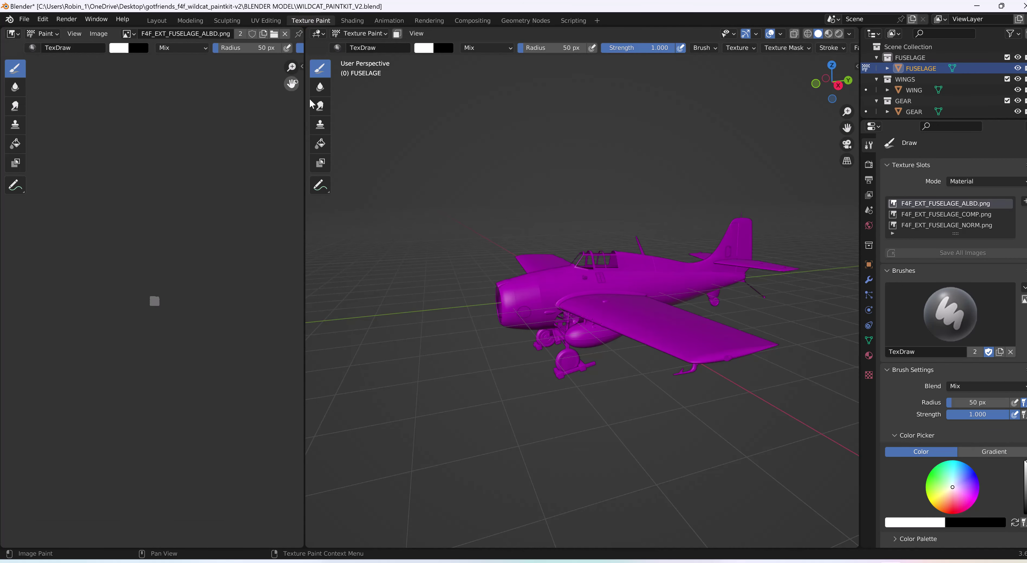
pyautogui.moveTo(612, 317); pyautogui.dragTo(628, 311, button='middle')
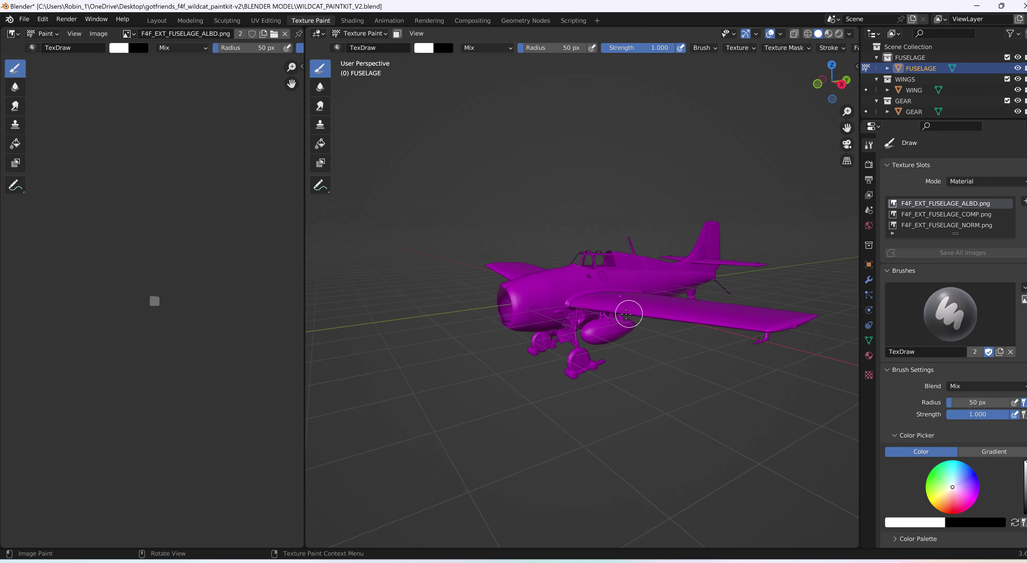
pyautogui.scroll(12, 183, 314)
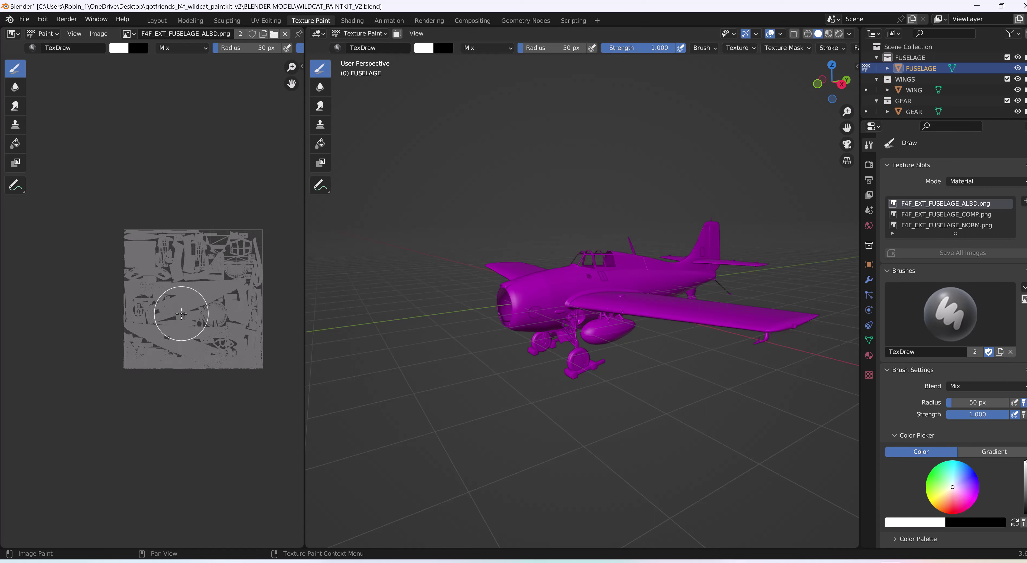
pyautogui.scroll(3, 181, 313)
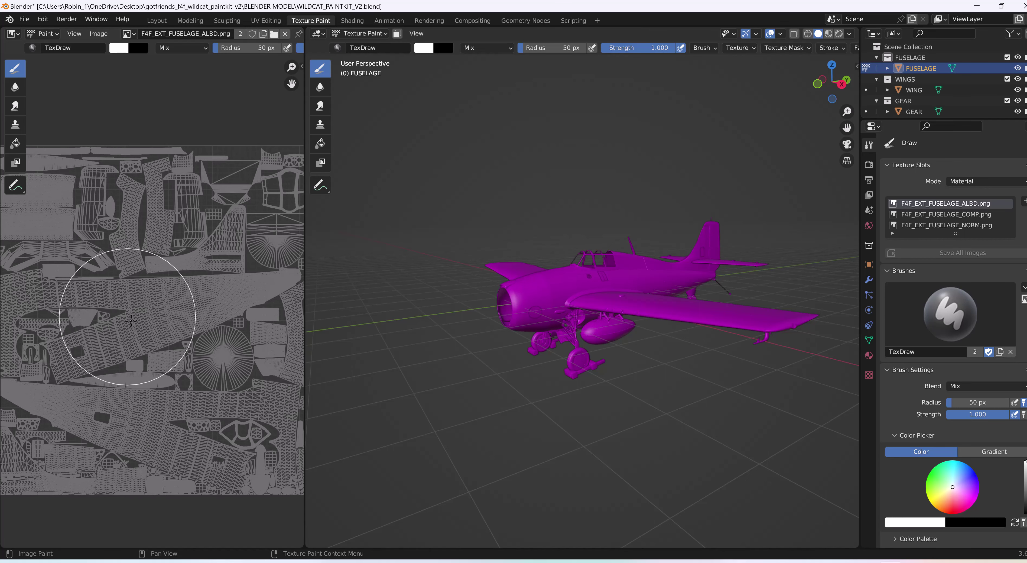
pyautogui.scroll(-2, 177, 331)
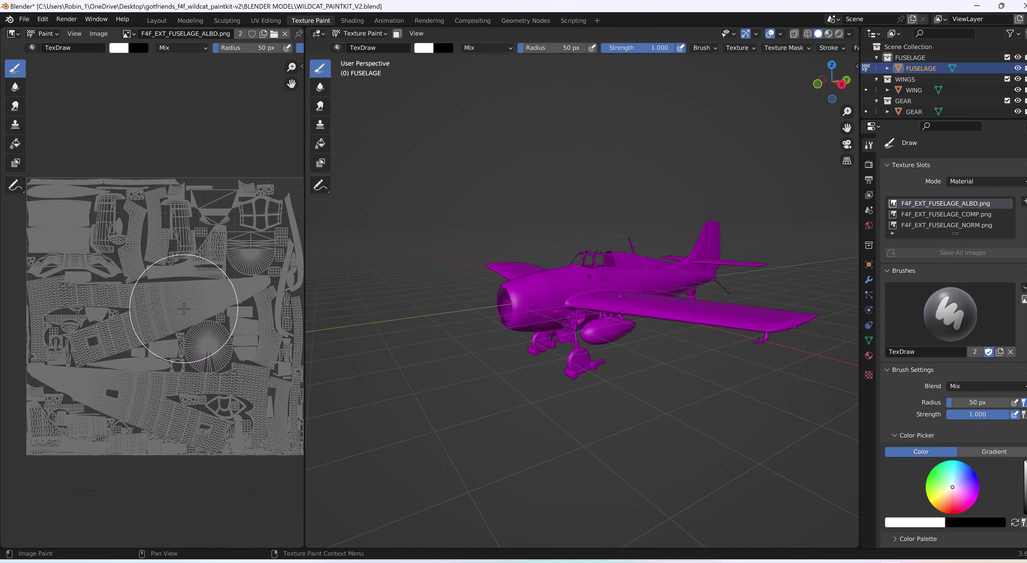
pyautogui.scroll(-4, 297, 38)
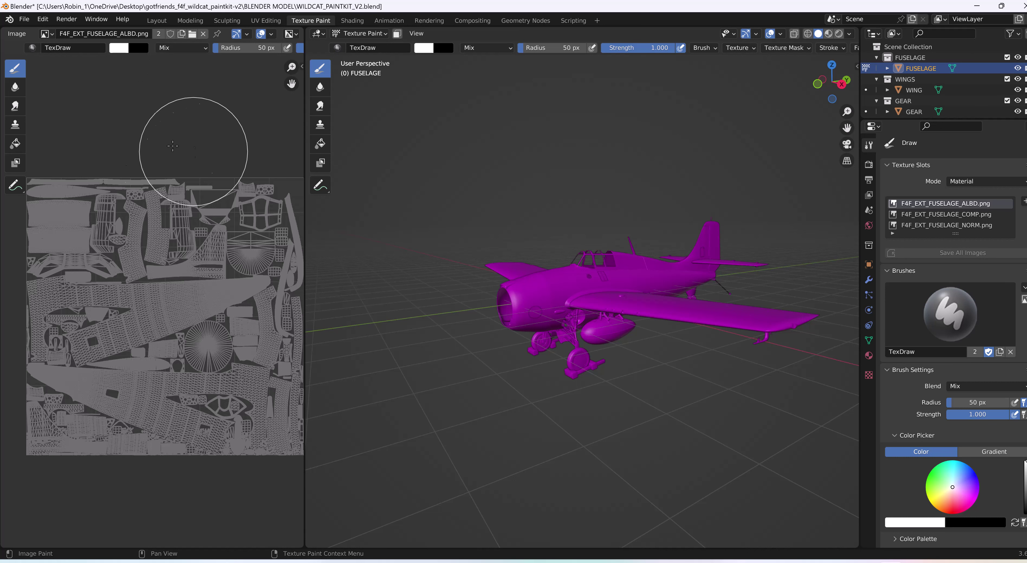
# Hide the UV wireframe overlay in the image editor
pyautogui.click(271, 35)
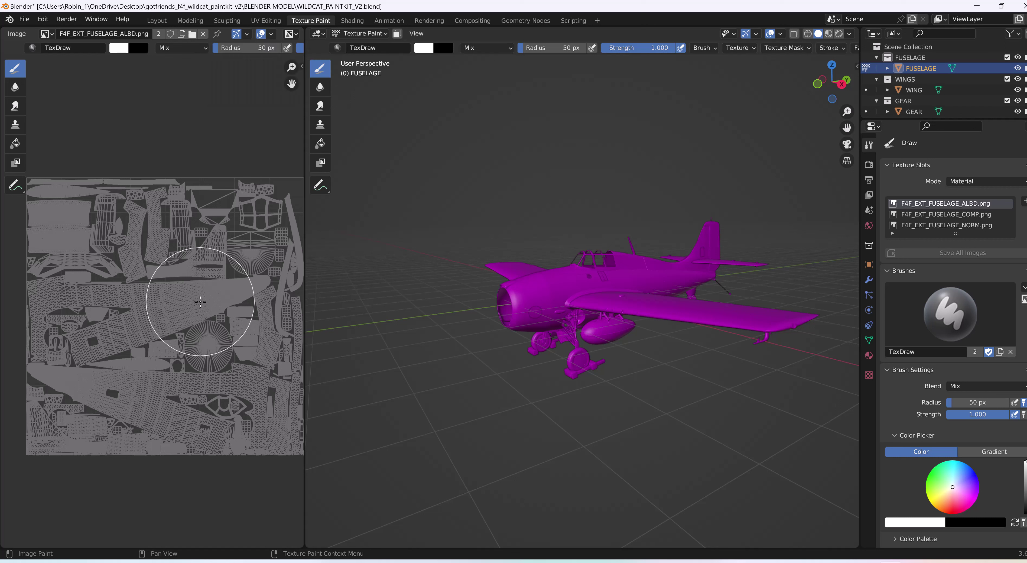
pyautogui.click(272, 34)
pyautogui.click(203, 67)
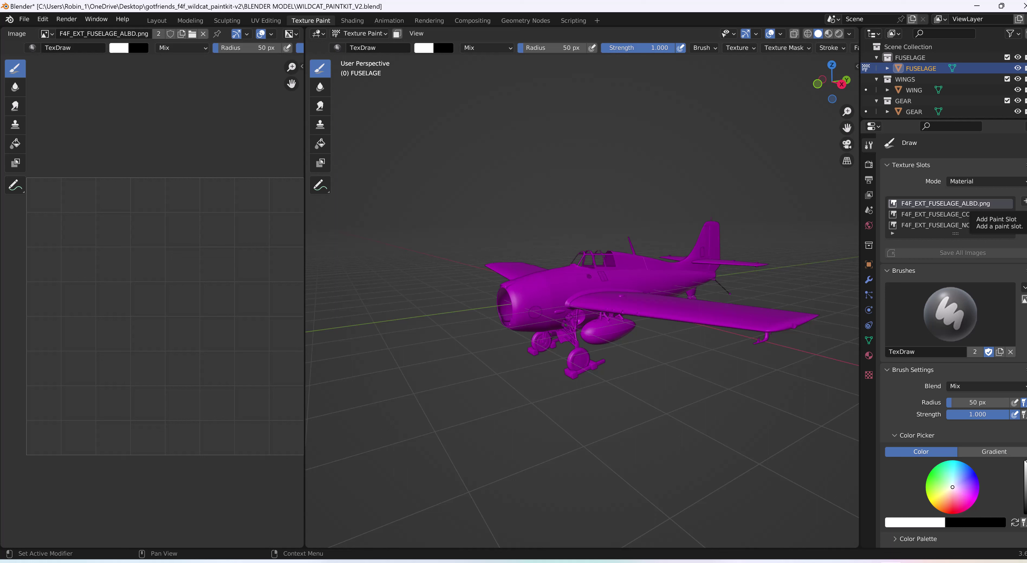
# Start a new Base Color paint slot for the fuselage material with width and height of 4096 px
pyautogui.click(1024, 201)
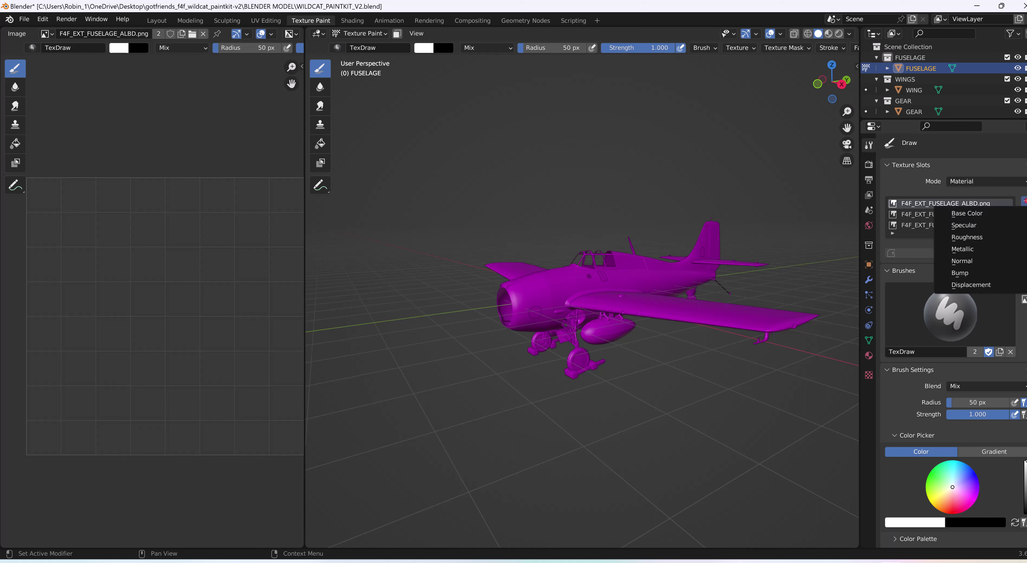
pyautogui.click(971, 211)
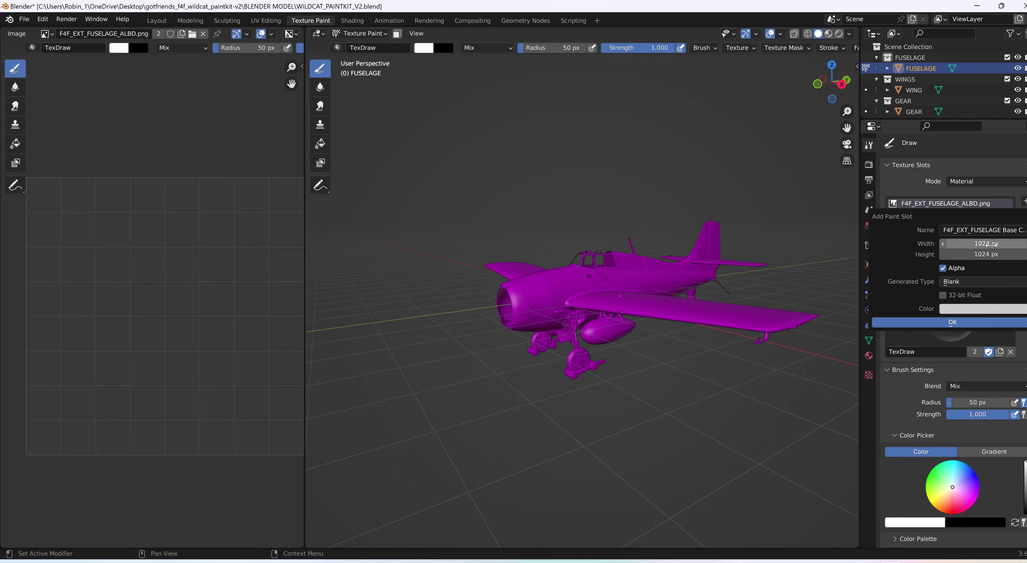
pyautogui.click(956, 244)
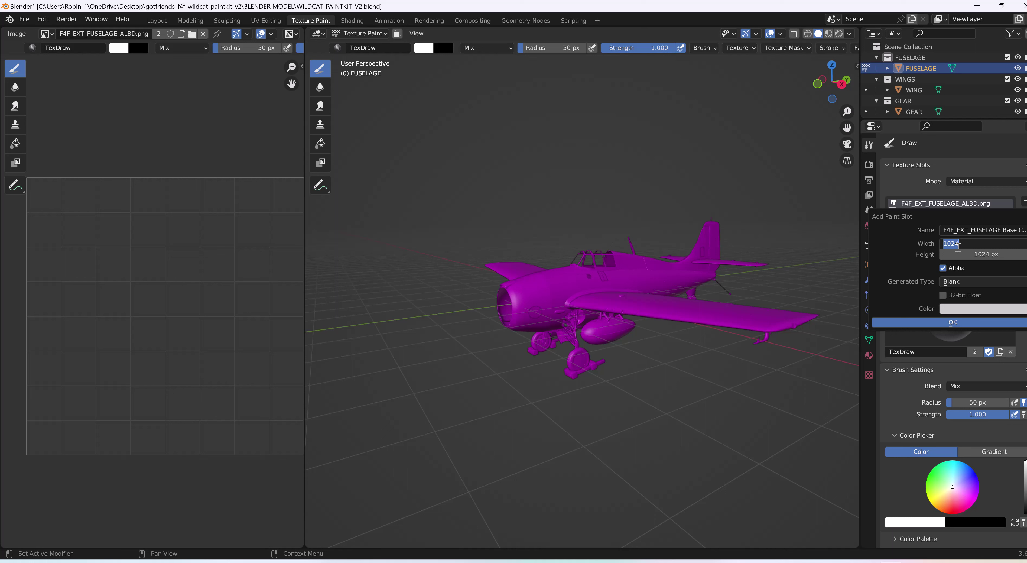
pyautogui.write('4096')
pyautogui.press('Return')
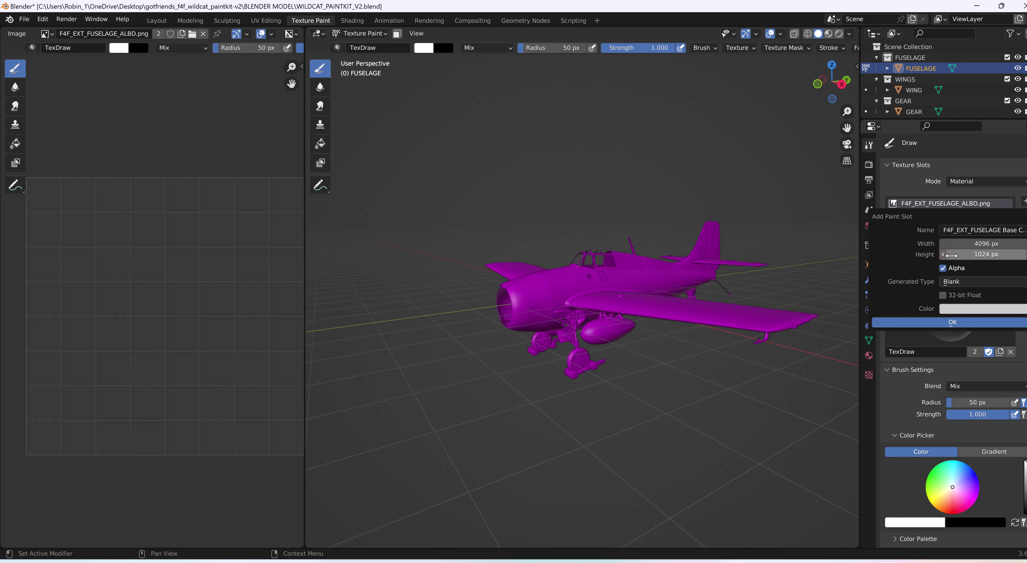
pyautogui.click(951, 255)
pyautogui.write('4')
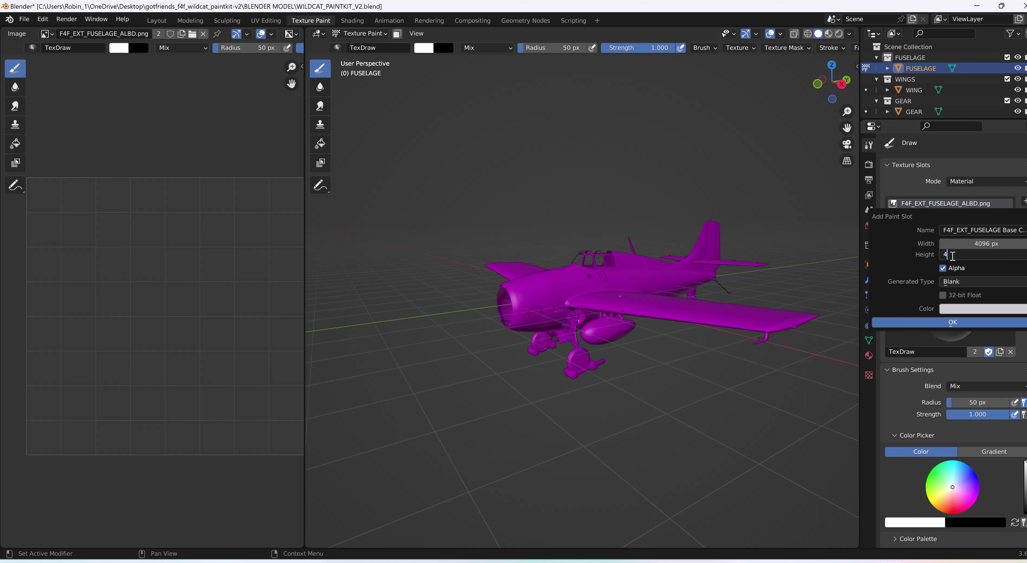
pyautogui.write('096')
# Set the new paint slot's fill color to white with a value of 1.000 and create it
pyautogui.click(993, 311)
pyautogui.click(994, 310)
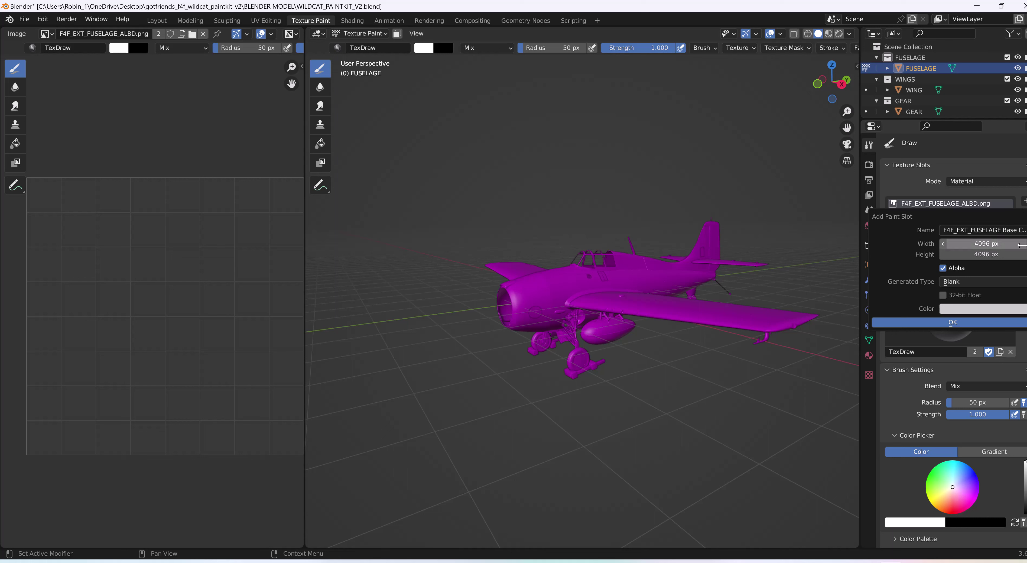
pyautogui.click(1007, 310)
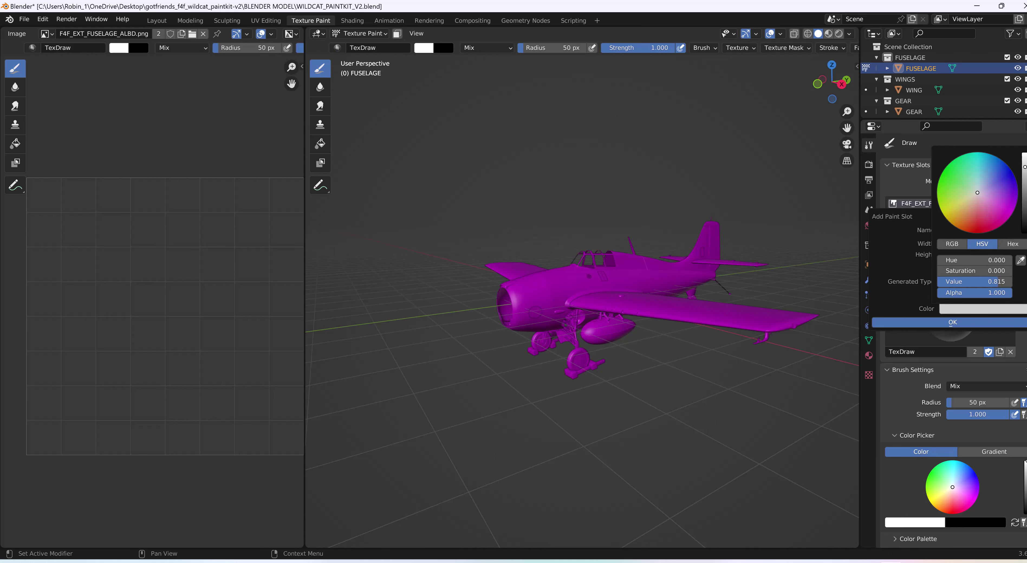
pyautogui.moveTo(1024, 167); pyautogui.dragTo(1024, 153)
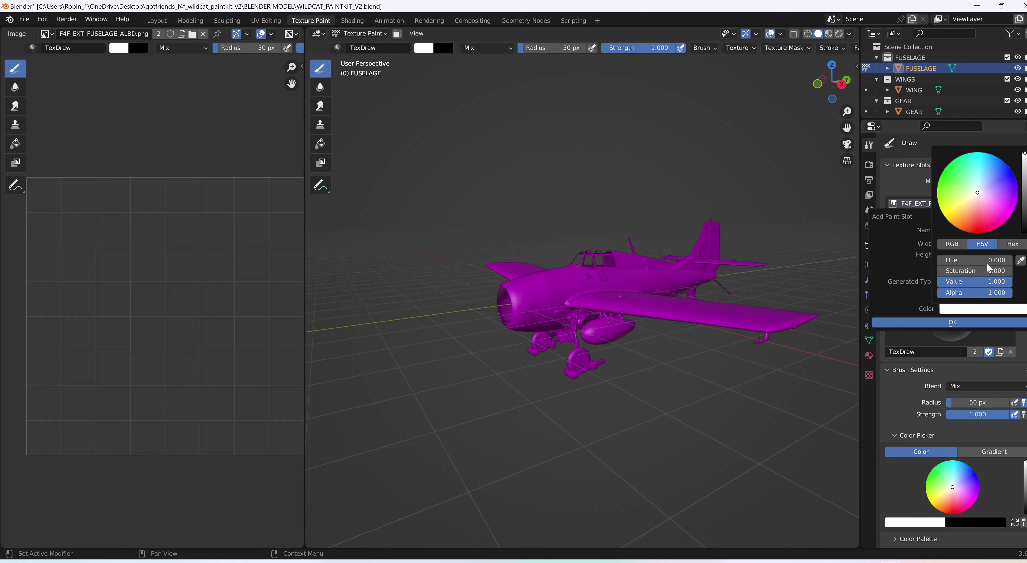
pyautogui.click(968, 320)
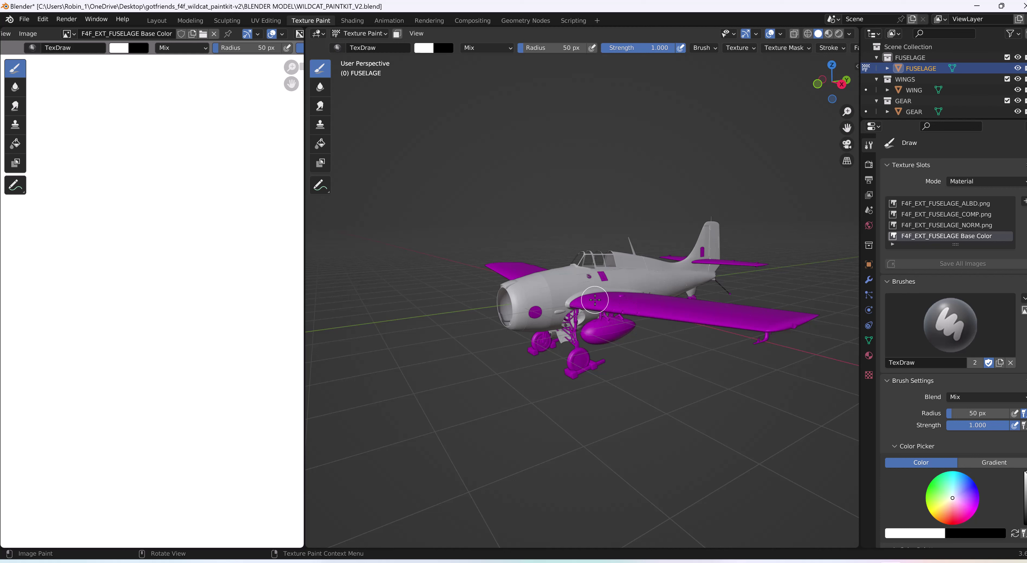
# Show the fuselage UV wireframe over the whole F4F_EXT_FUSELAGE Base Color image
pyautogui.scroll(-4, 207, 319)
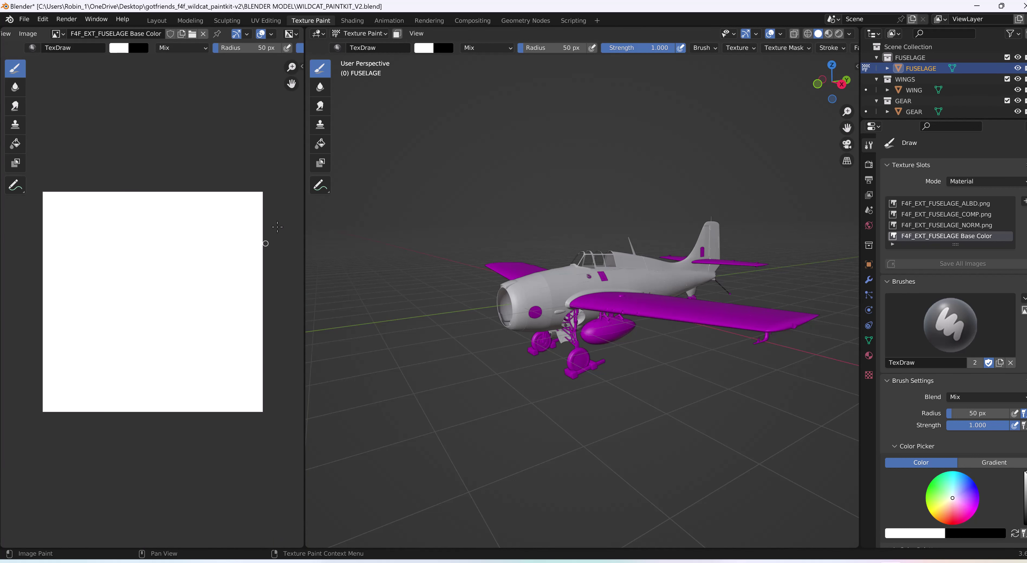
pyautogui.click(271, 34)
pyautogui.click(204, 67)
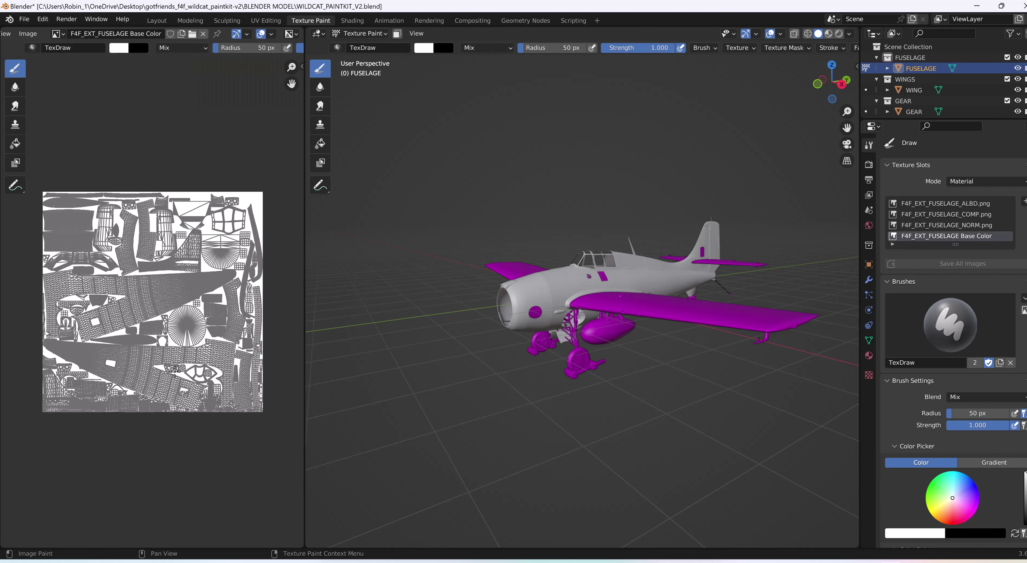
# Examine the blank fuselage texture with its UV layout and the matching fuselage parts on the aircraft model
pyautogui.scroll(6, 175, 368)
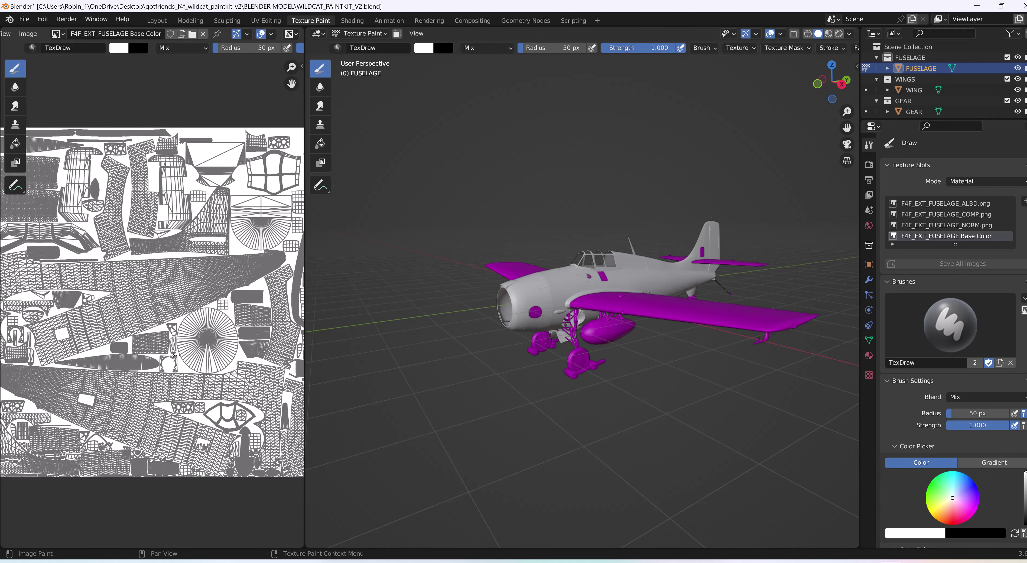
pyautogui.scroll(-4, 173, 355)
pyautogui.scroll(-1, 532, 416)
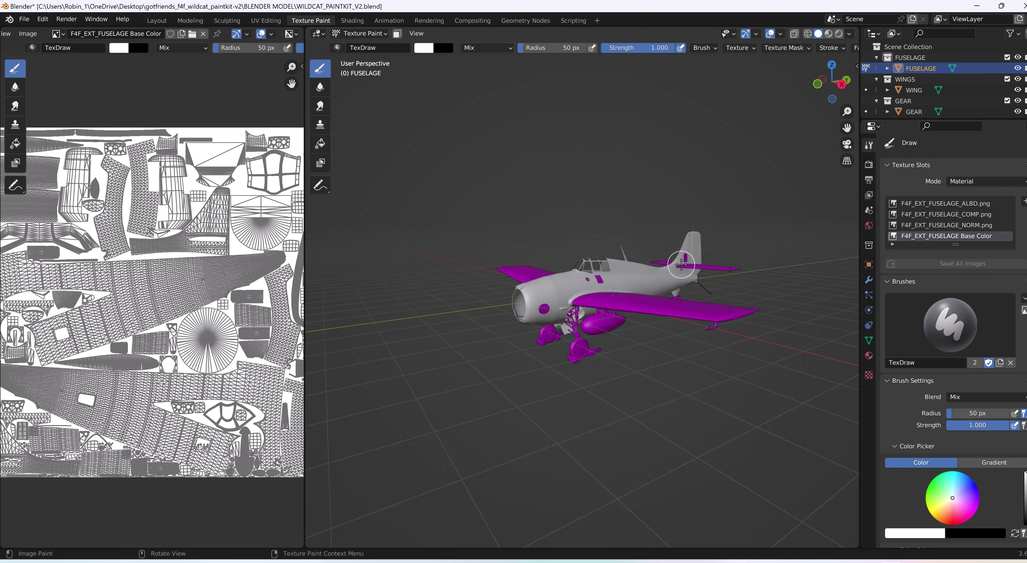
pyautogui.scroll(2, 605, 281)
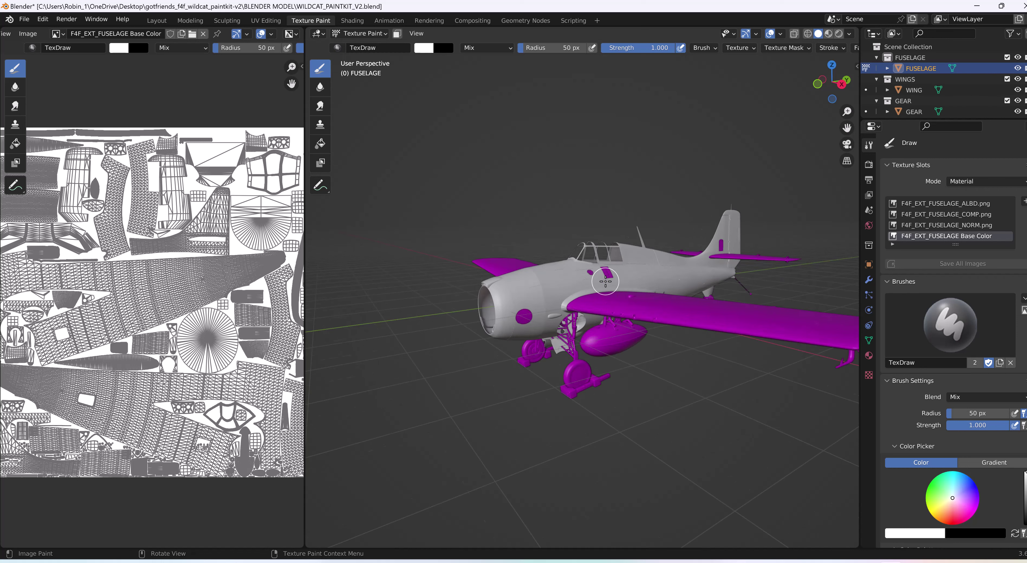
pyautogui.scroll(5, 606, 282)
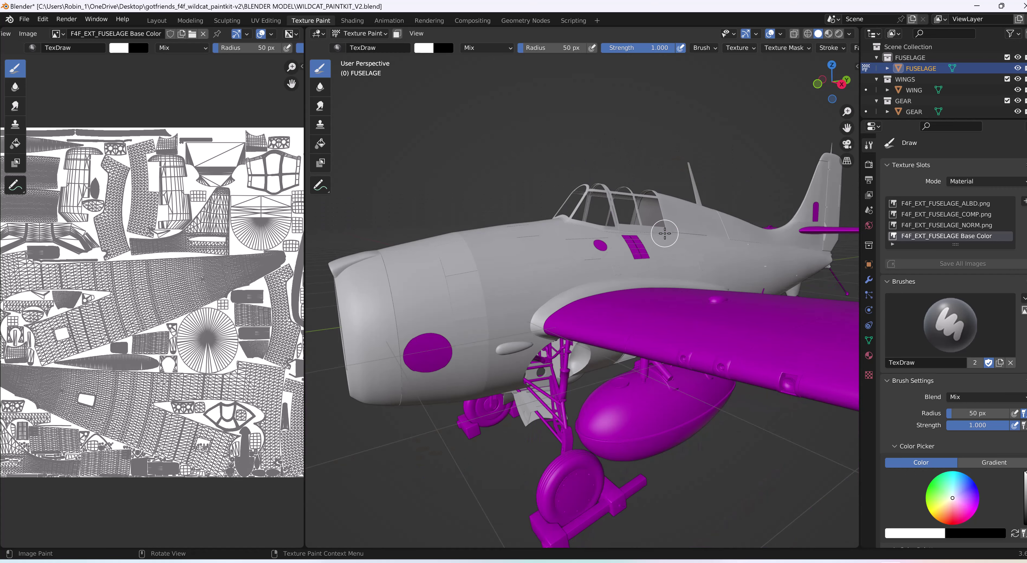
pyautogui.scroll(-4, 664, 233)
pyautogui.scroll(1, 677, 434)
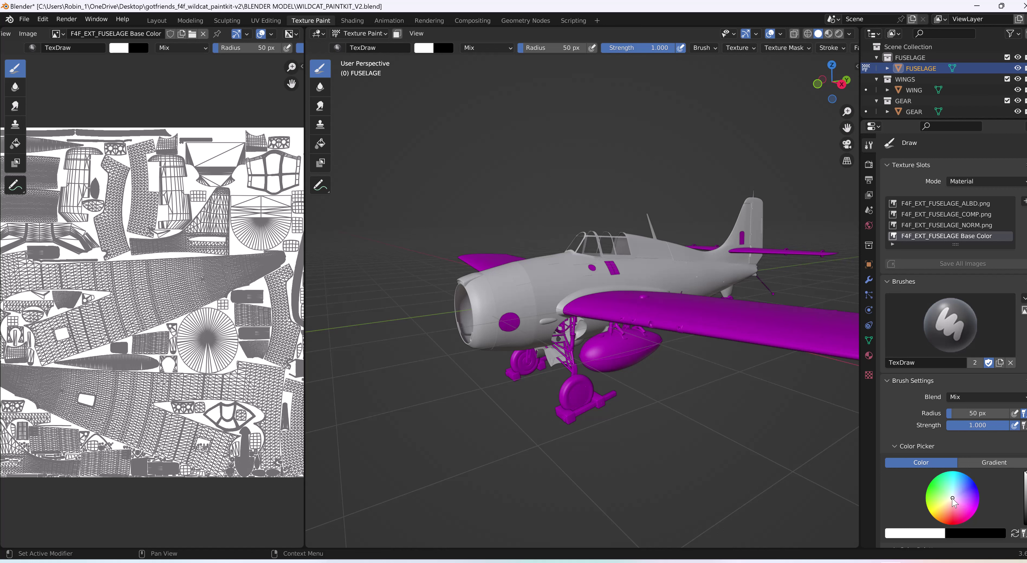
# Fill the whole fuselage with bright green on the Base Color slot using the Fill tool at strength 1.000
pyautogui.click(935, 482)
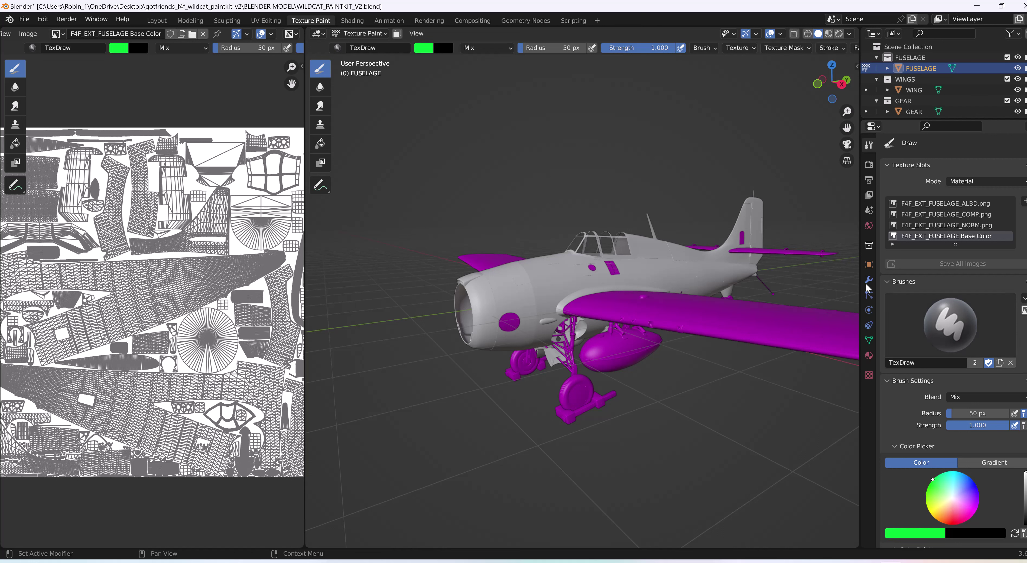
pyautogui.click(320, 144)
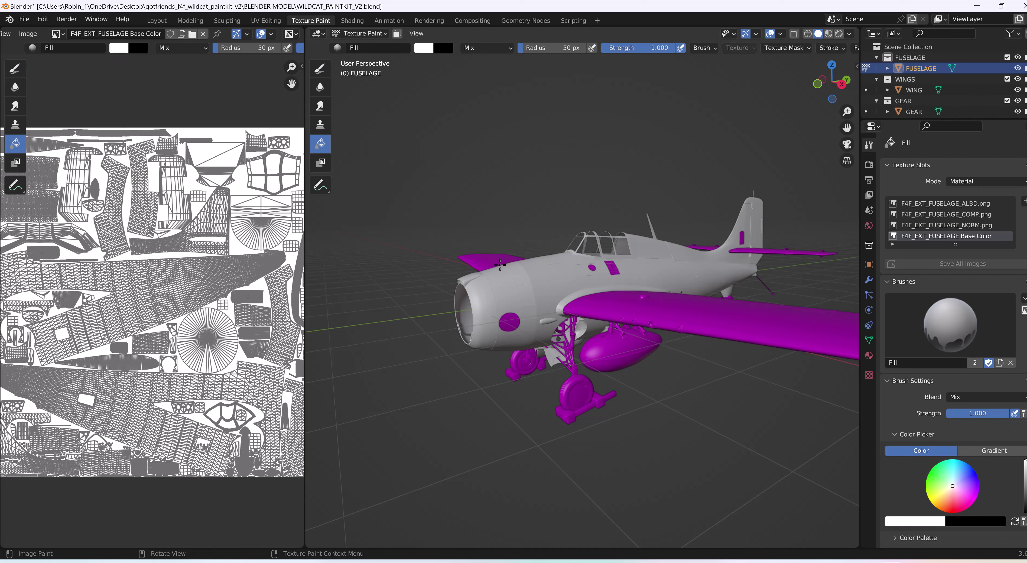
pyautogui.moveTo(938, 487); pyautogui.dragTo(931, 469)
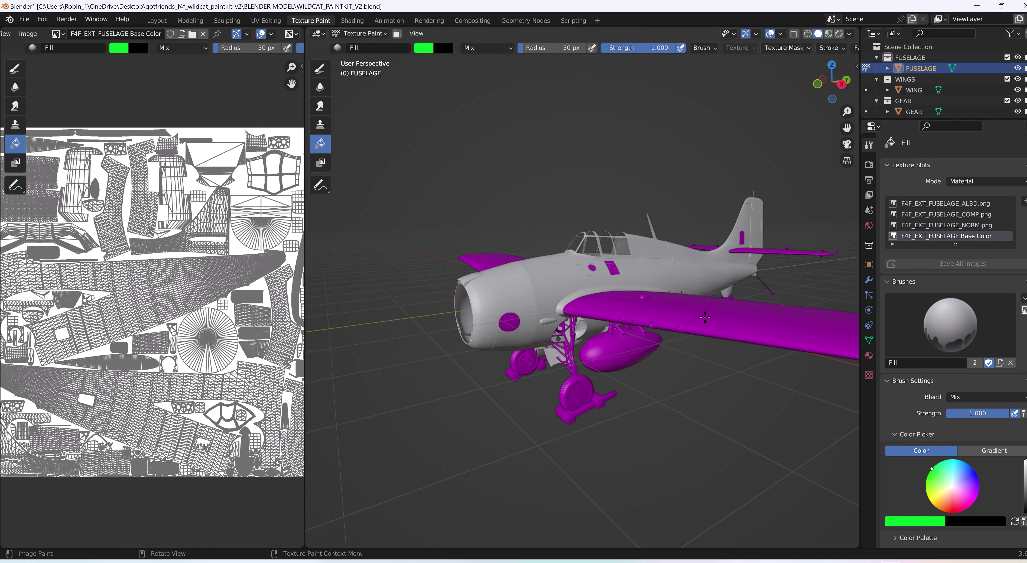
pyautogui.click(549, 288)
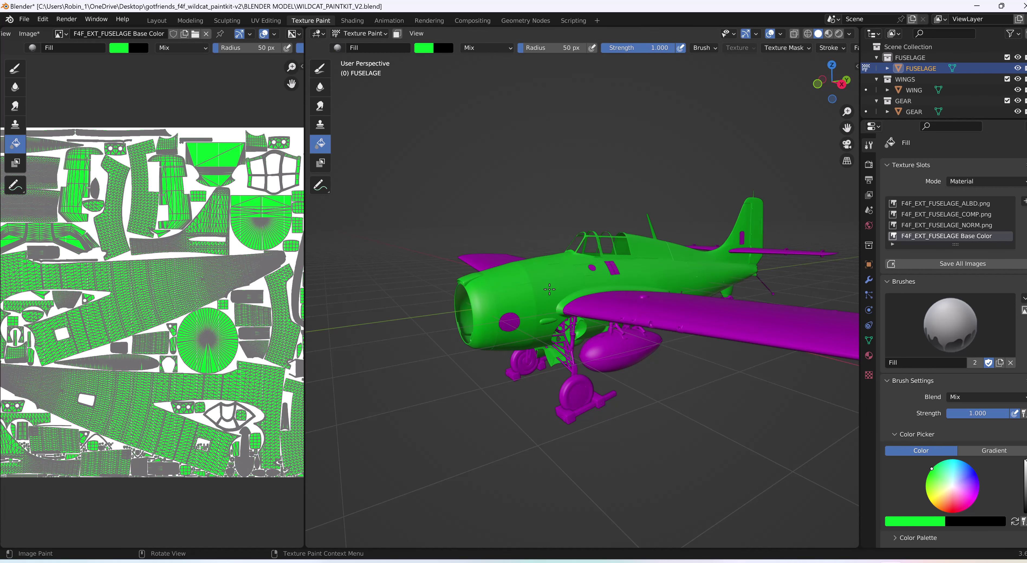
pyautogui.click(549, 288)
pyautogui.moveTo(638, 278)
pyautogui.mouseDown(button='middle')
pyautogui.moveTo(631, 204)
pyautogui.moveTo(636, 295)
pyautogui.mouseUp(button='middle')
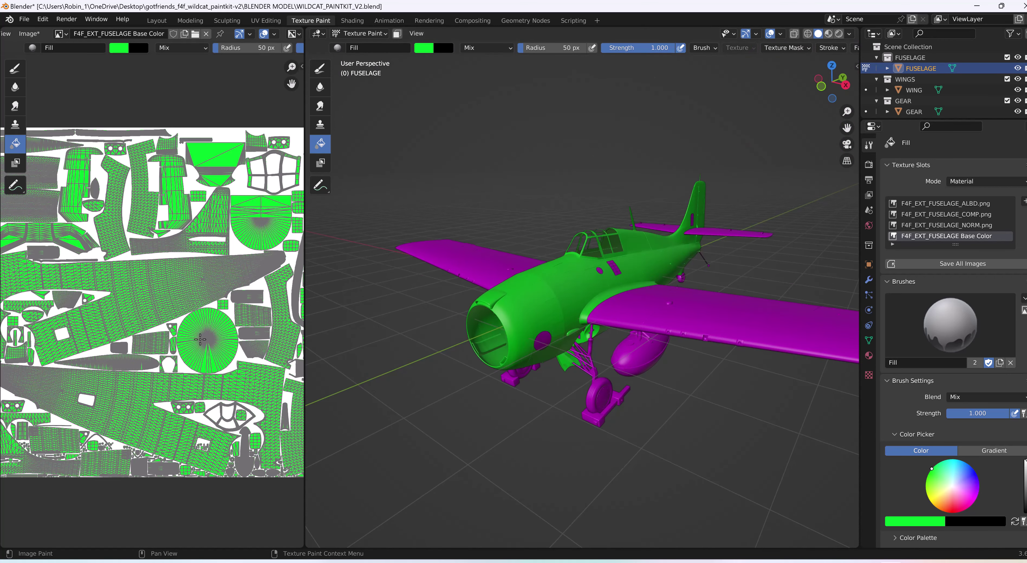
# Examine how the green fill covers the large fuselage panels and meets their UV outlines in the texture image
pyautogui.scroll(8, 193, 335)
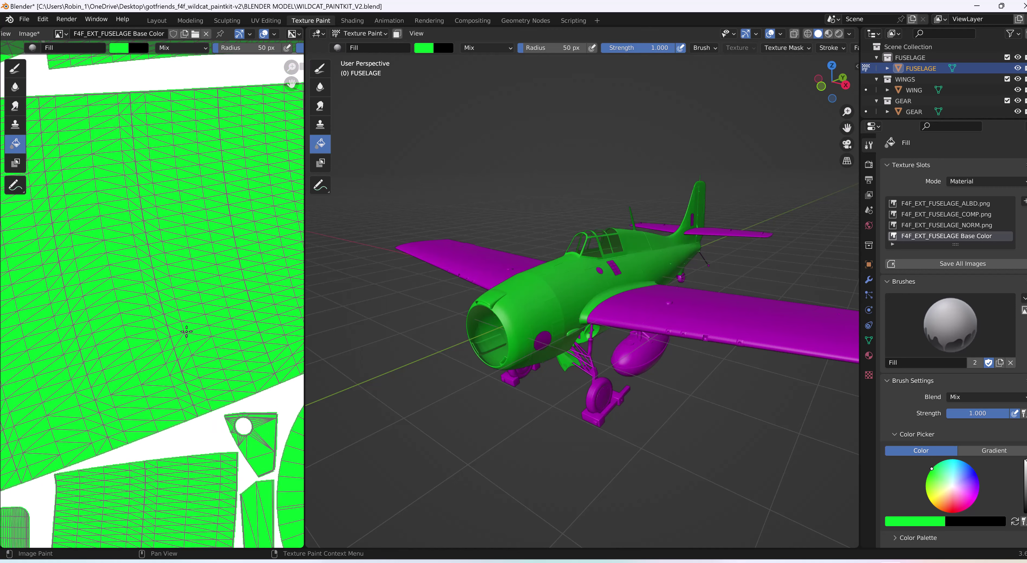
pyautogui.scroll(-5, 186, 331)
pyautogui.scroll(5, 186, 331)
pyautogui.scroll(2, 241, 168)
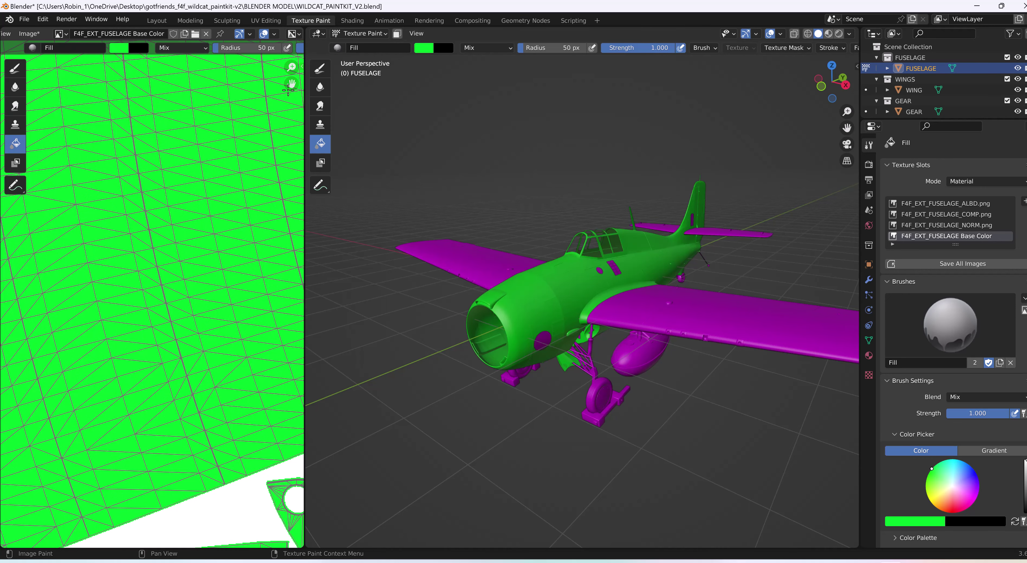
pyautogui.moveTo(291, 84); pyautogui.dragTo(167, 518)
pyautogui.moveTo(132, 223); pyautogui.dragTo(71, 164, button='middle')
pyautogui.scroll(4, 101, 332)
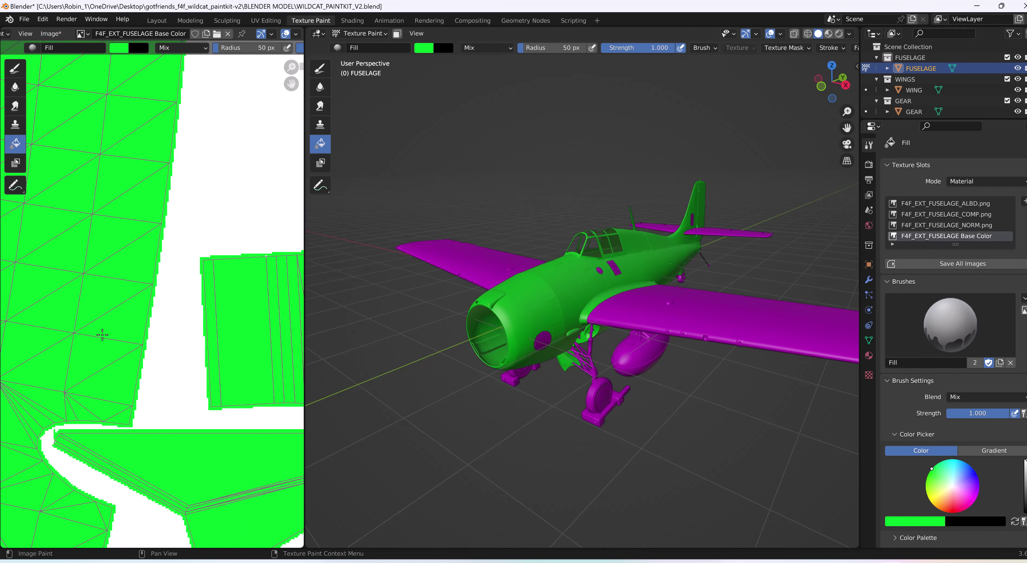
pyautogui.moveTo(144, 360); pyautogui.dragTo(292, 531, button='middle')
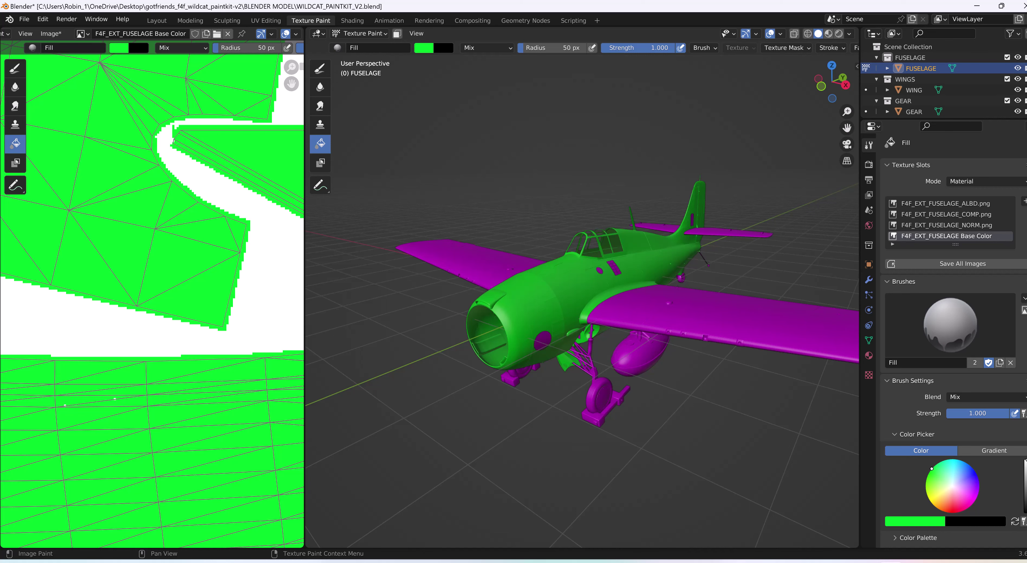
# Inspect the fill's bleed margin at pixel level in the gaps between neighbouring fuselage UV islands
pyautogui.scroll(-2, 309, 539)
pyautogui.scroll(2, 222, 419)
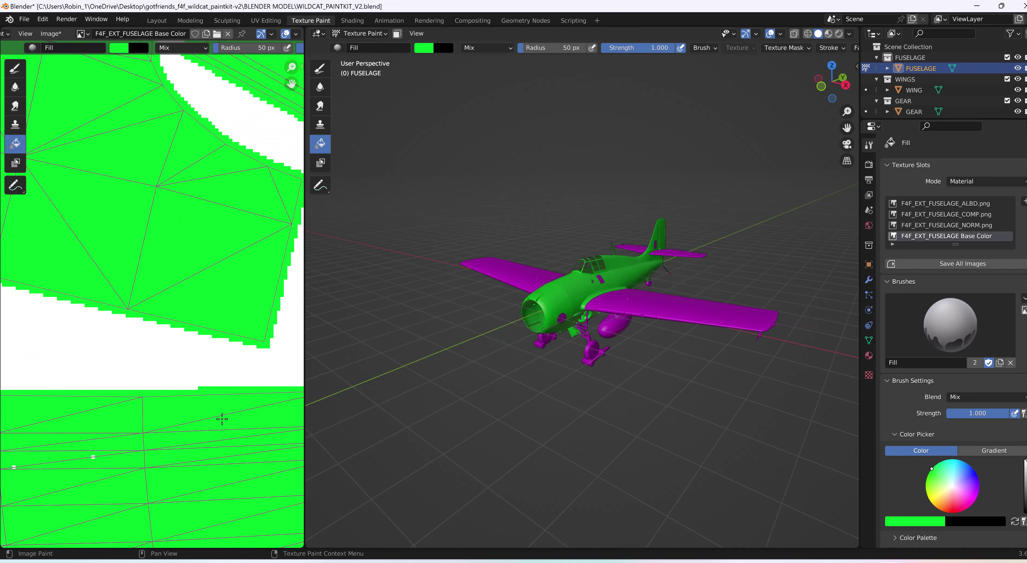
pyautogui.scroll(-1, 218, 419)
pyautogui.scroll(-2, 222, 418)
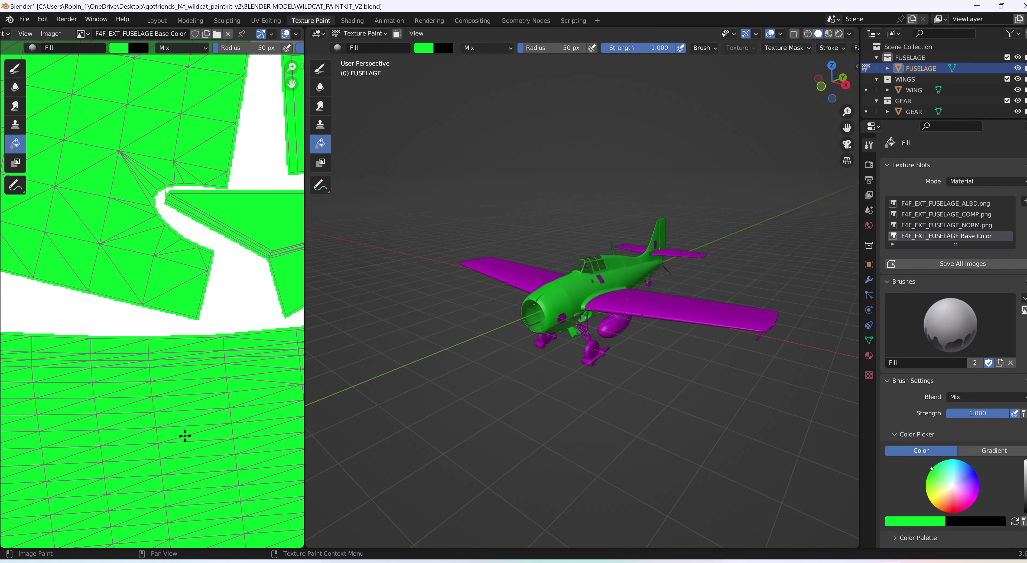
pyautogui.moveTo(183, 435); pyautogui.dragTo(79, 416, button='middle')
pyautogui.moveTo(9, 326); pyautogui.dragTo(196, 267, button='middle')
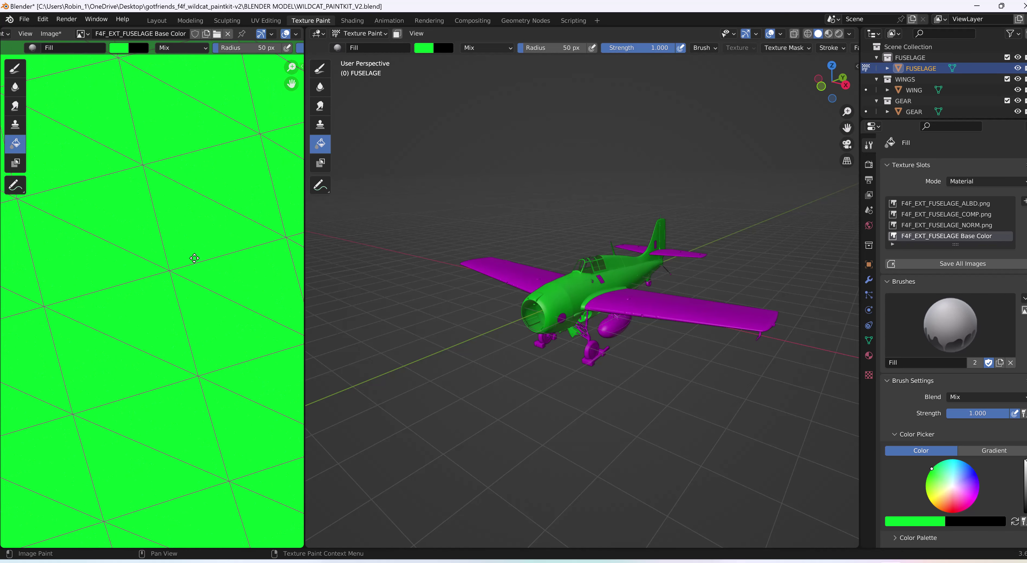
pyautogui.scroll(3, 234, 365)
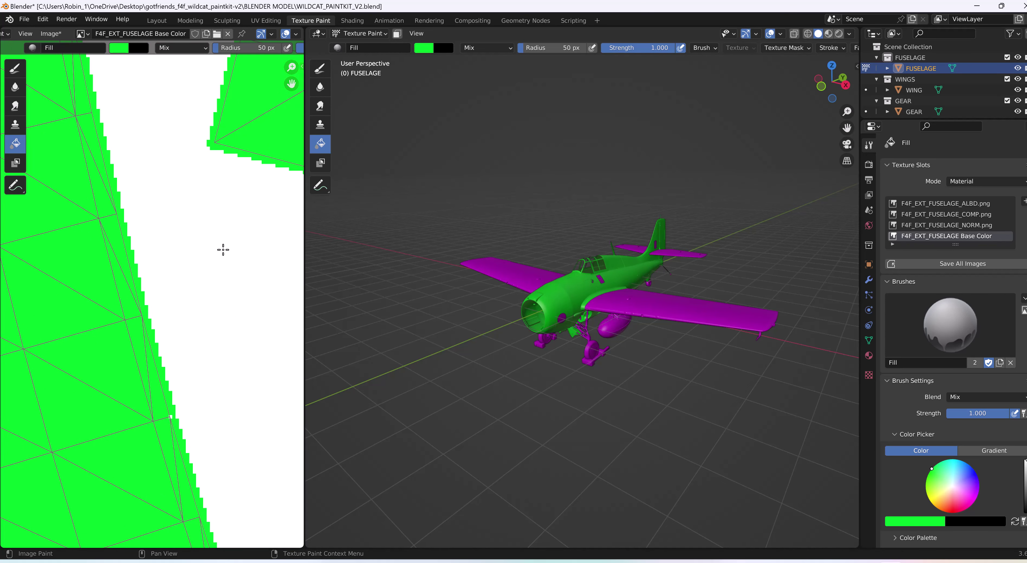
pyautogui.scroll(-3, 223, 255)
pyautogui.scroll(-4, 223, 257)
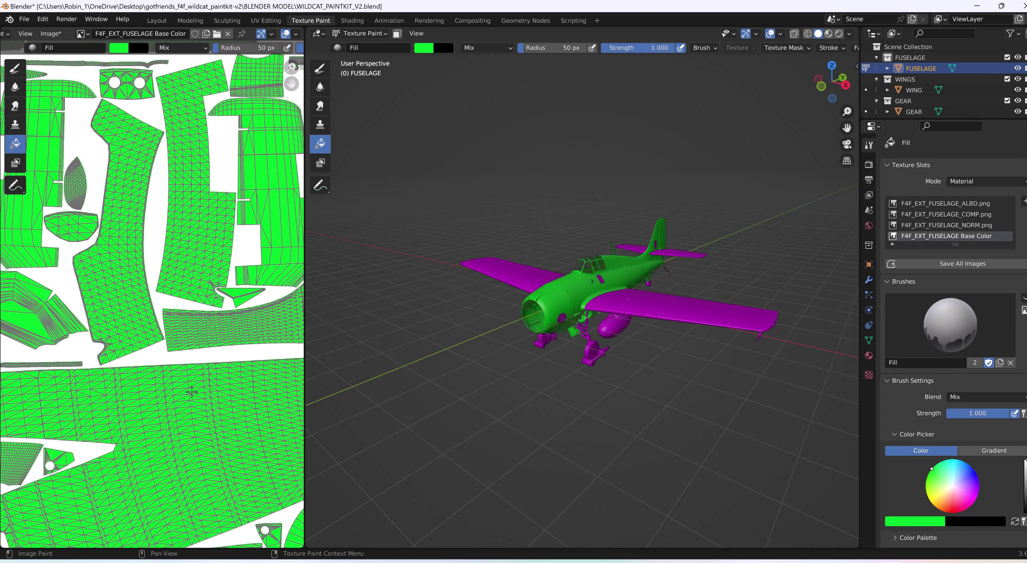
# Check the fill coverage along the curved panel edges and the upper arc of the arch-shaped UV island
pyautogui.moveTo(229, 263); pyautogui.dragTo(7, 295, button='middle')
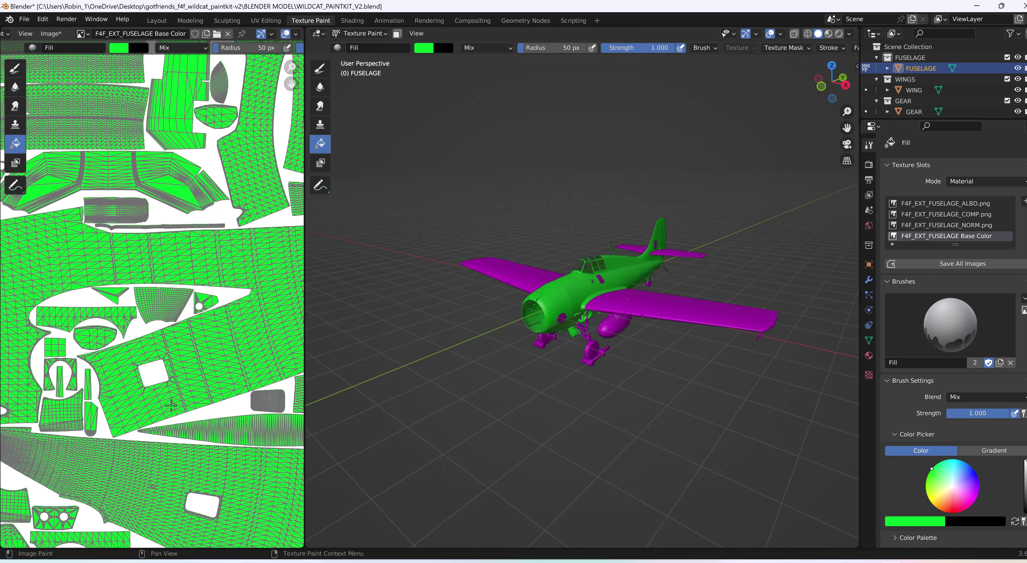
pyautogui.scroll(6, 271, 304)
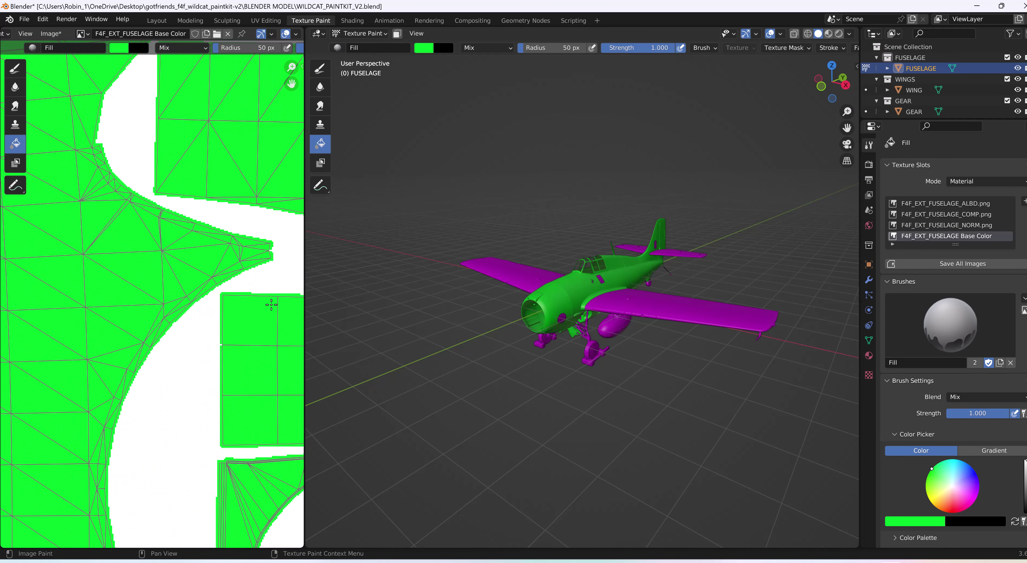
pyautogui.scroll(2, 271, 305)
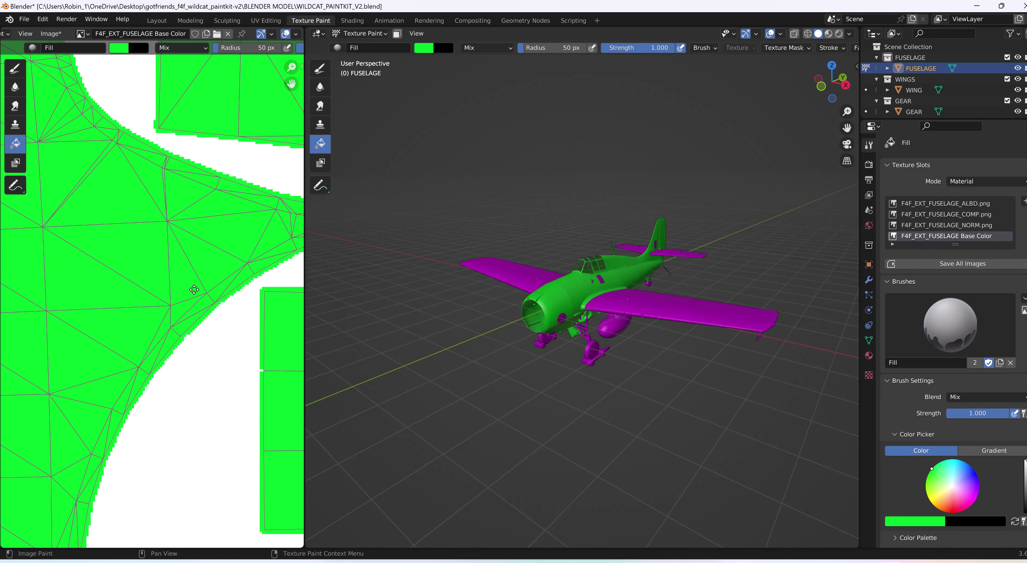
pyautogui.moveTo(194, 289); pyautogui.dragTo(55, 101, button='middle')
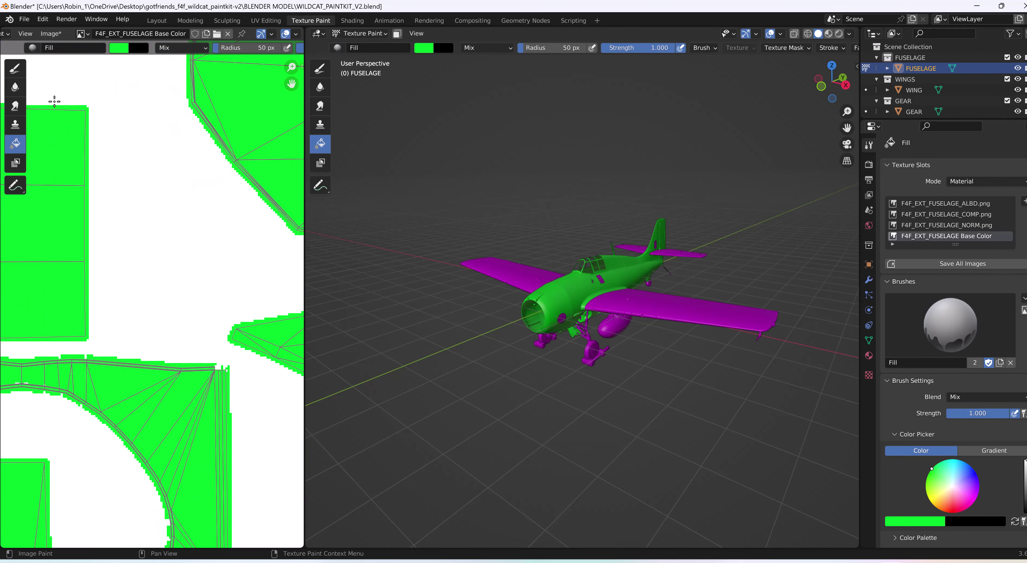
pyautogui.moveTo(208, 401); pyautogui.dragTo(221, 245, button='middle')
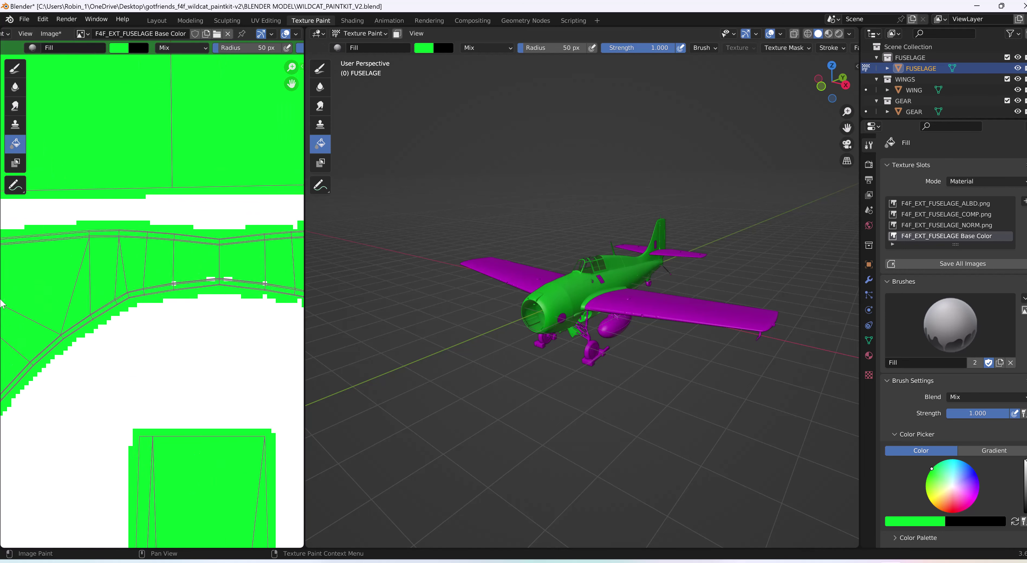
pyautogui.scroll(5, 220, 245)
pyautogui.scroll(-5, 164, 321)
pyautogui.moveTo(165, 321); pyautogui.dragTo(195, 353, button='middle')
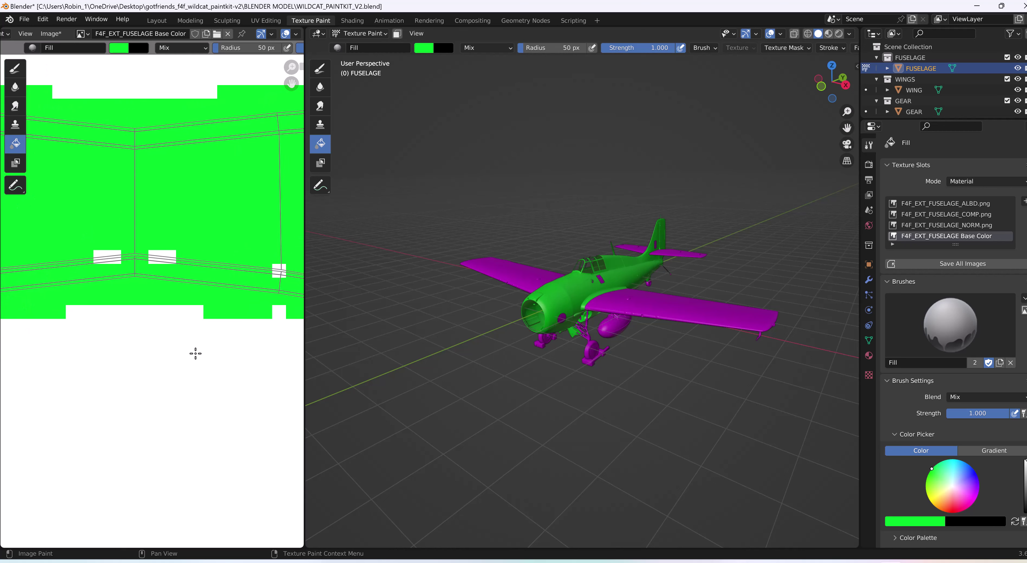
pyautogui.scroll(4, 75, 348)
pyautogui.moveTo(75, 348); pyautogui.dragTo(56, 351, button='middle')
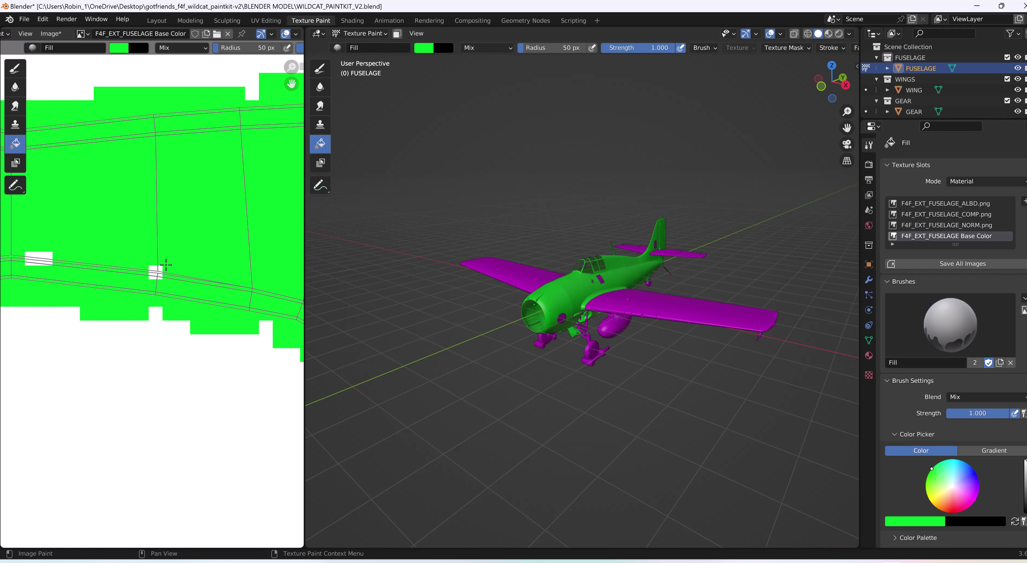
pyautogui.scroll(-3, 124, 314)
pyautogui.scroll(5, 100, 335)
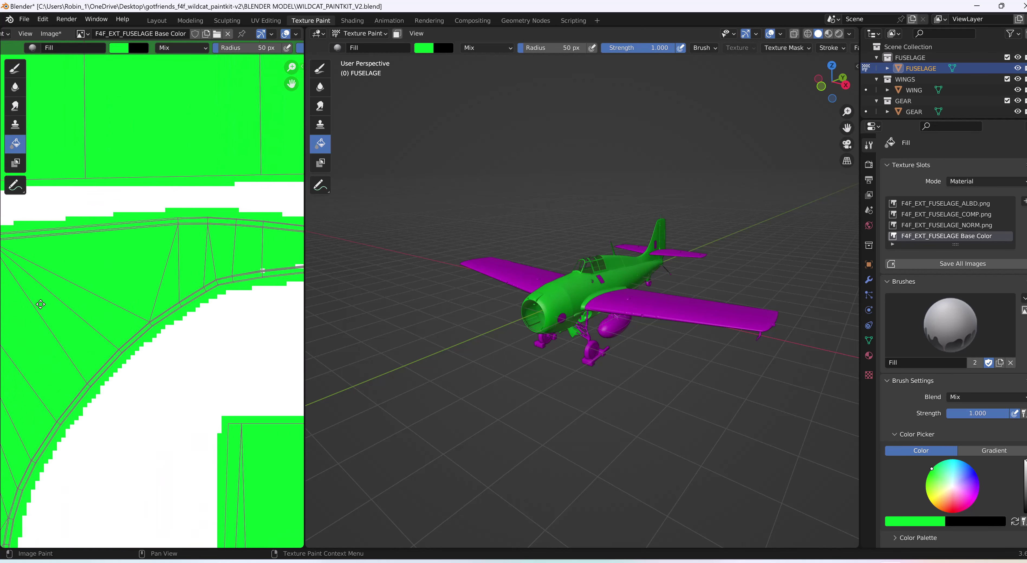
# Inspect the side edge of the arch-shaped island closely, comparing the painted pixels with its UV outline
pyautogui.scroll(-3, 106, 294)
pyautogui.scroll(4, 171, 270)
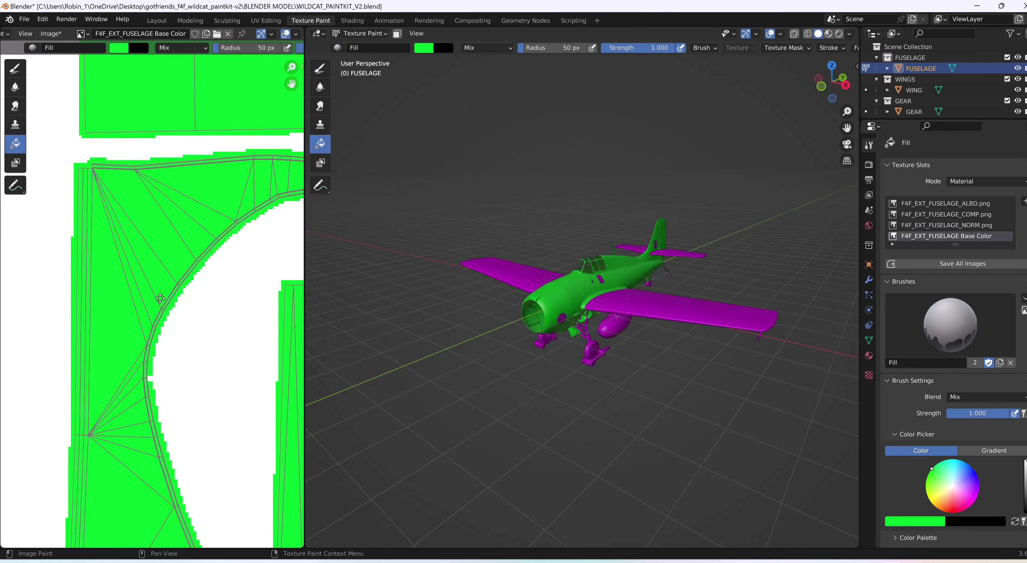
pyautogui.scroll(2, 172, 270)
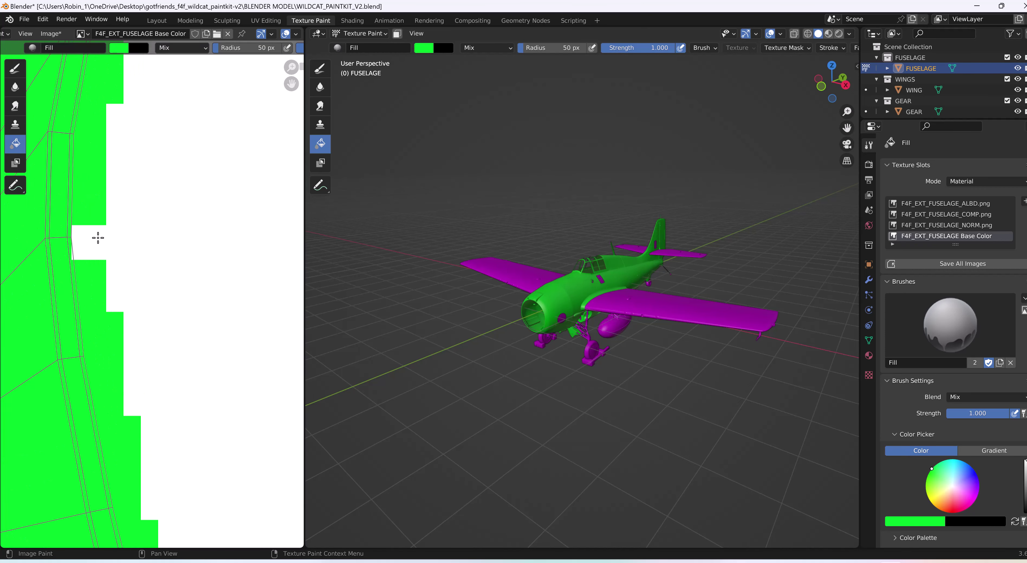
pyautogui.scroll(2, 98, 238)
pyautogui.scroll(-2, 98, 238)
pyautogui.scroll(5, 112, 279)
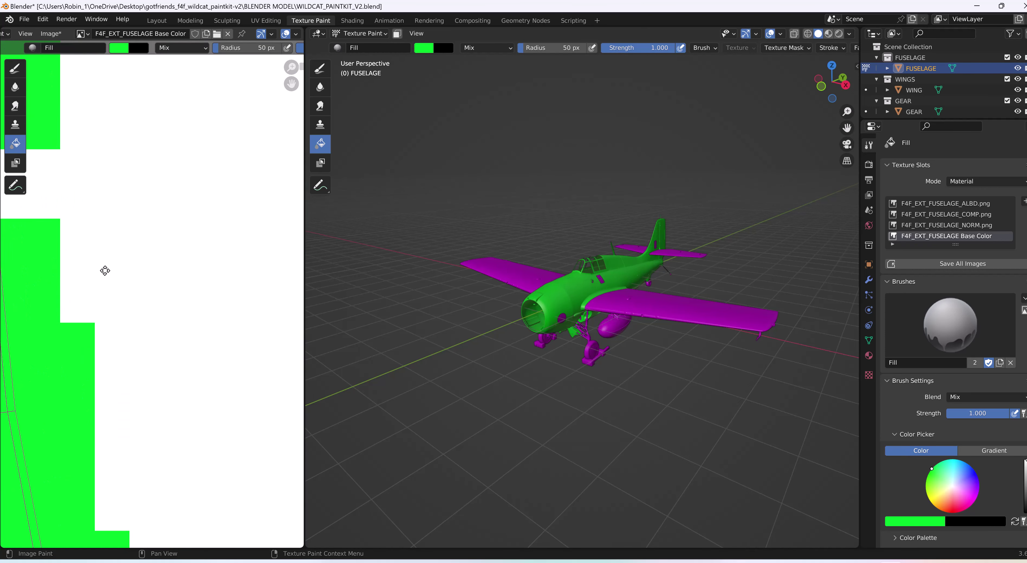
pyautogui.scroll(2, 265, 324)
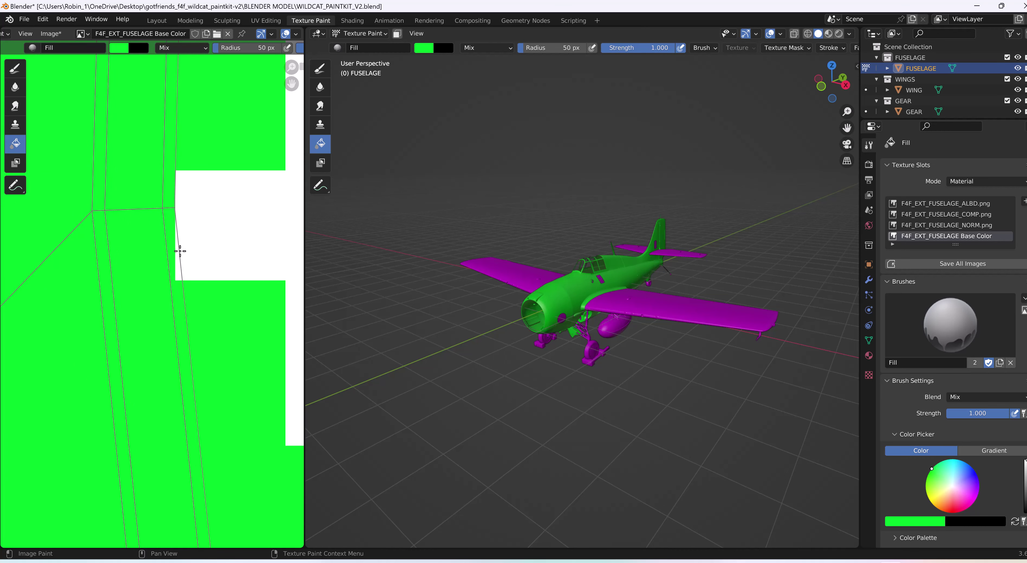
pyautogui.scroll(2, 179, 251)
pyautogui.scroll(-5, 180, 251)
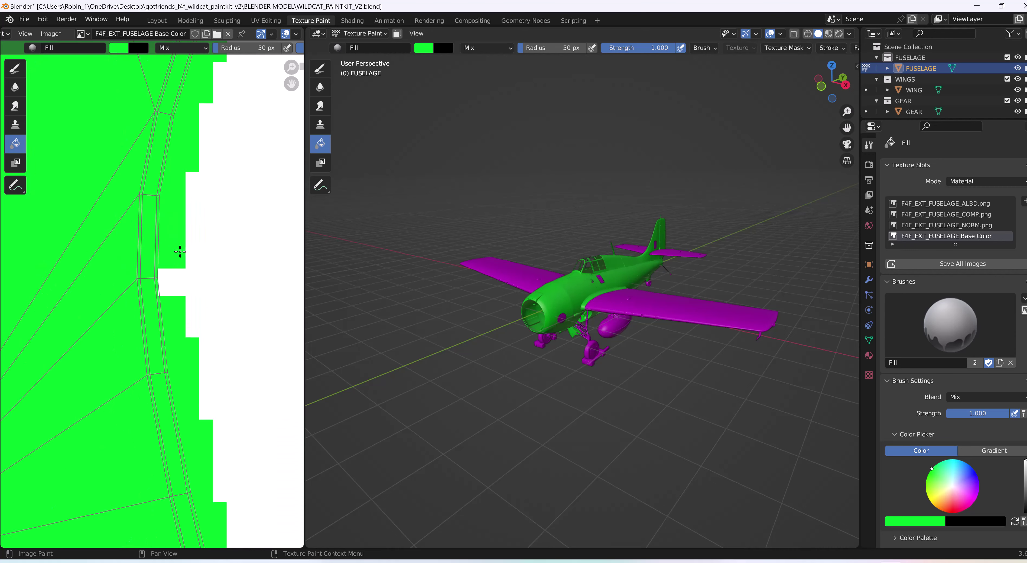
pyautogui.scroll(-1, 180, 251)
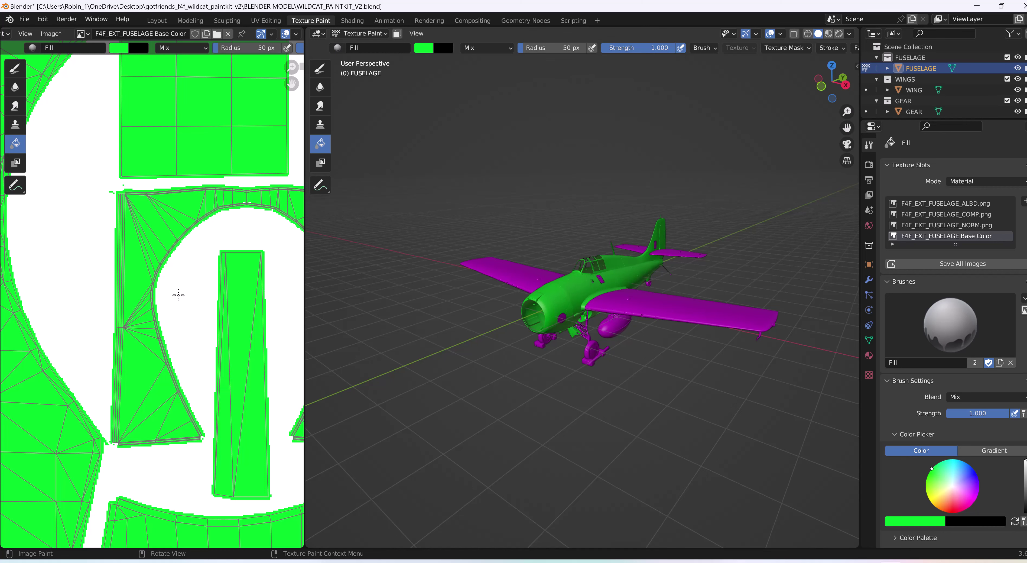
# Examine the fill around the arch-shaped island's lower corners and the adjacent fuselage panels
pyautogui.scroll(4, 178, 295)
pyautogui.moveTo(178, 307); pyautogui.dragTo(224, 255, button='middle')
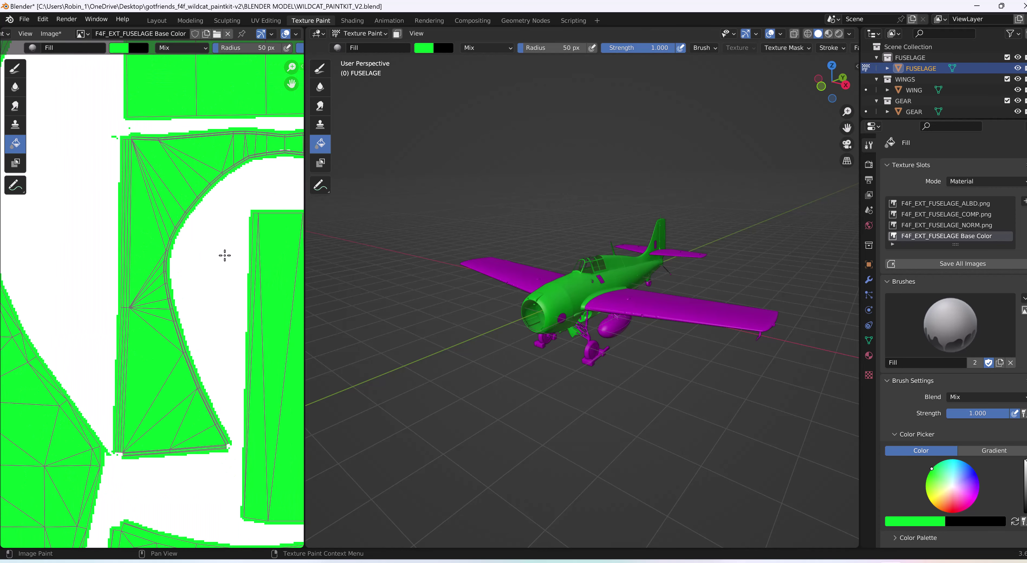
pyautogui.scroll(-4, 224, 255)
pyautogui.scroll(3, 168, 360)
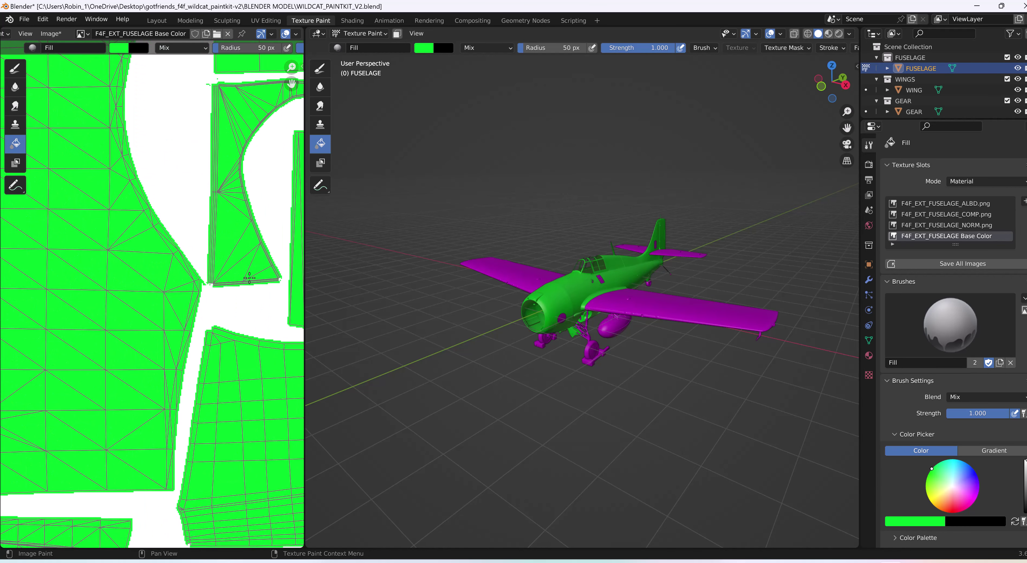
# Inspect the fill pixels at the arch-shaped island's lower corner, where its margin nearly meets the neighbouring large fuselage panel
pyautogui.scroll(3, 249, 278)
pyautogui.moveTo(252, 286); pyautogui.dragTo(117, 314, button='middle')
pyautogui.scroll(2, 140, 311)
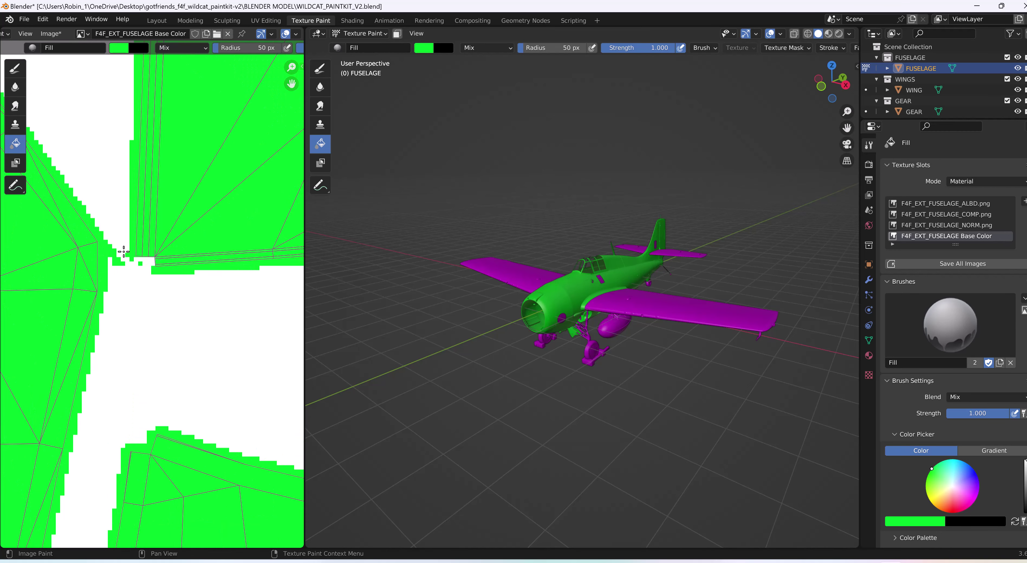
pyautogui.scroll(2, 126, 273)
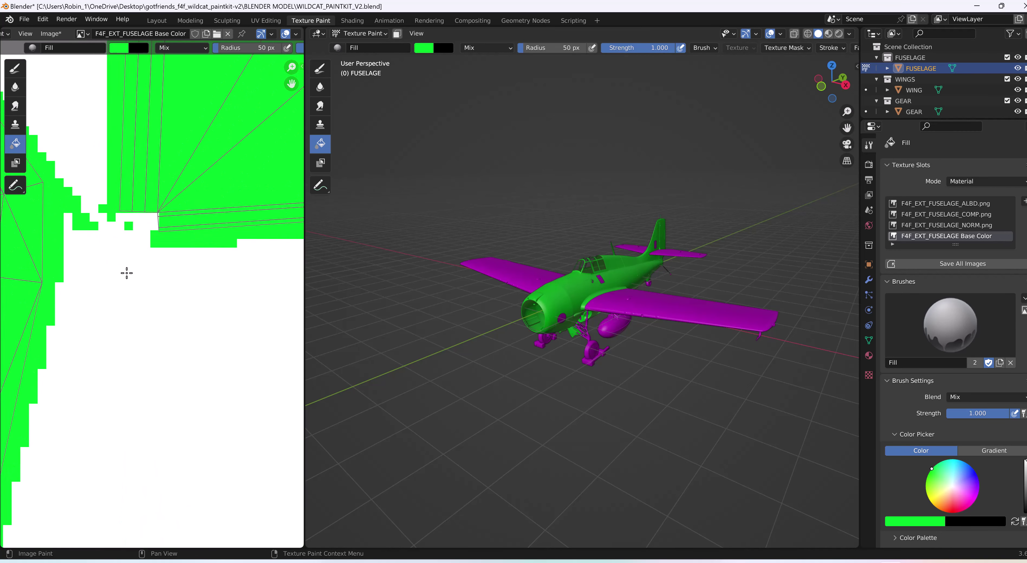
pyautogui.scroll(-5, 115, 263)
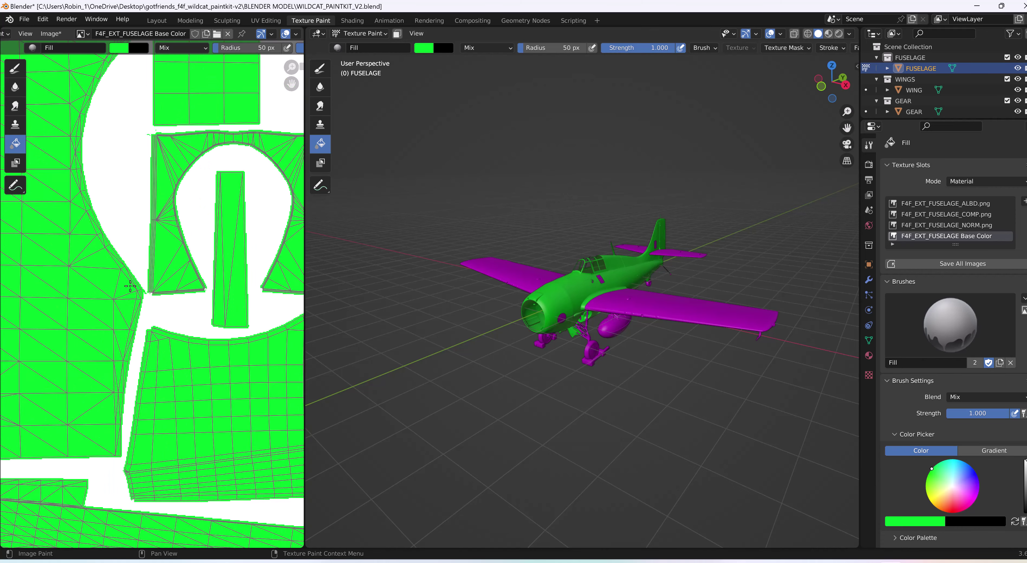
# Turn off the texture paint UV overlay in the image editor and review the whole filled fuselage texture
pyautogui.scroll(-4, 130, 286)
pyautogui.moveTo(130, 285); pyautogui.dragTo(88, 277, button='middle')
pyautogui.scroll(-4, 160, 286)
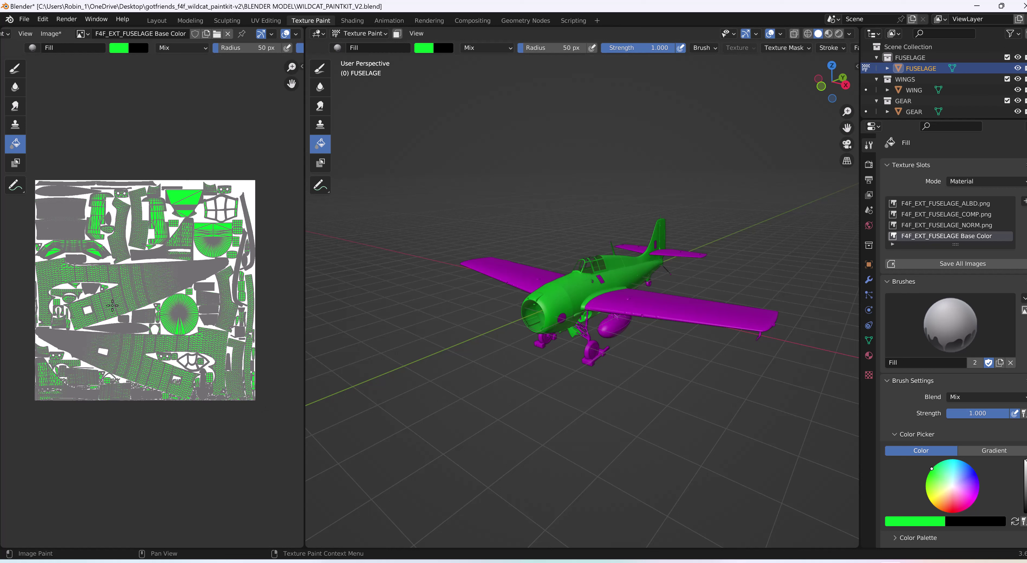
pyautogui.click(296, 34)
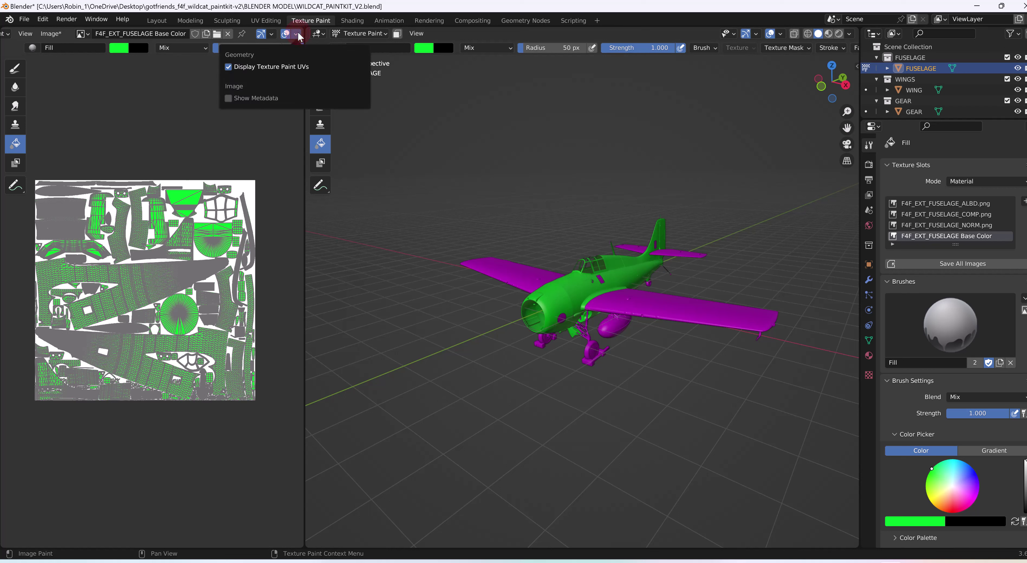
pyautogui.click(230, 65)
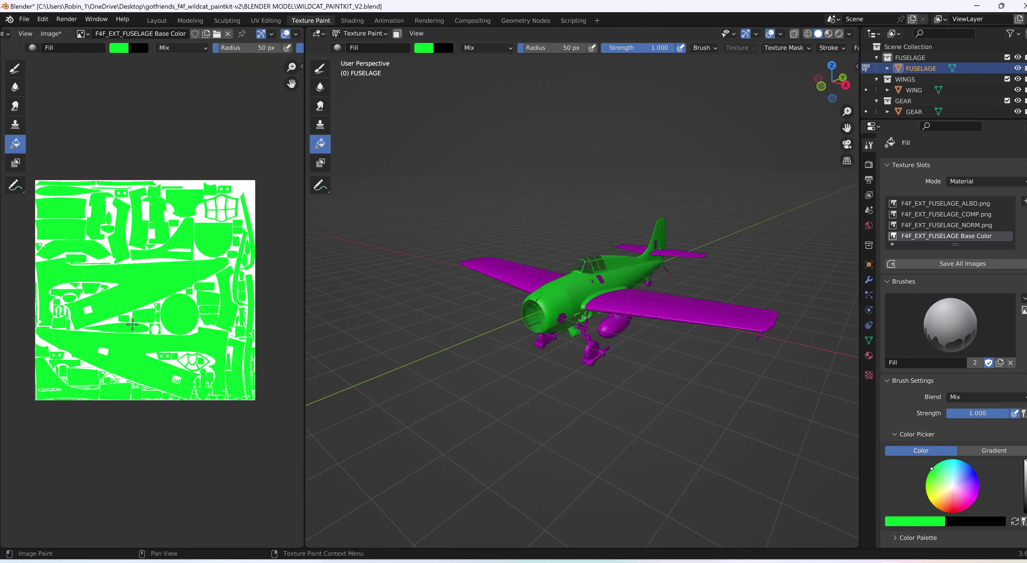
pyautogui.scroll(1, 132, 324)
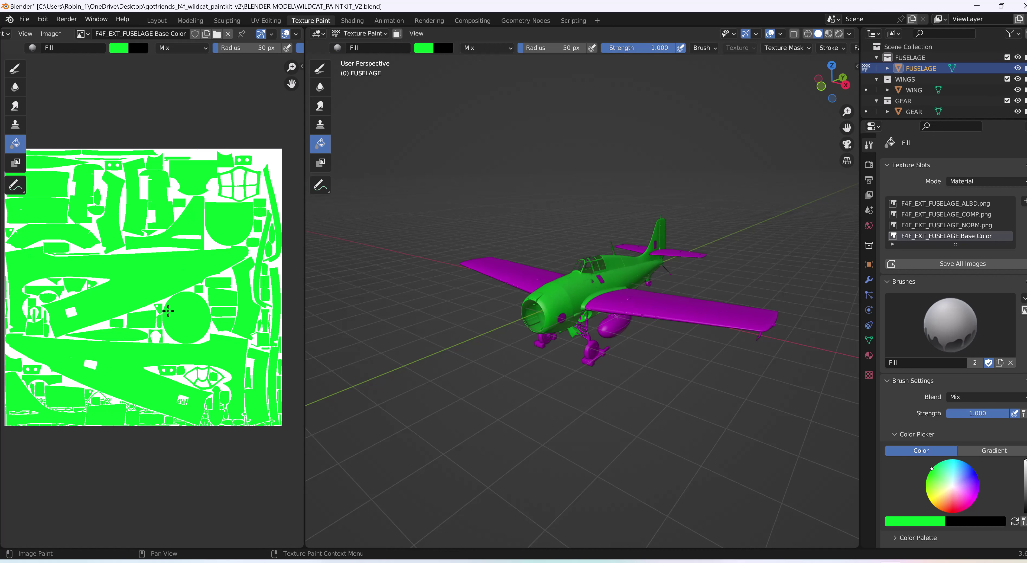
pyautogui.scroll(-1, 168, 311)
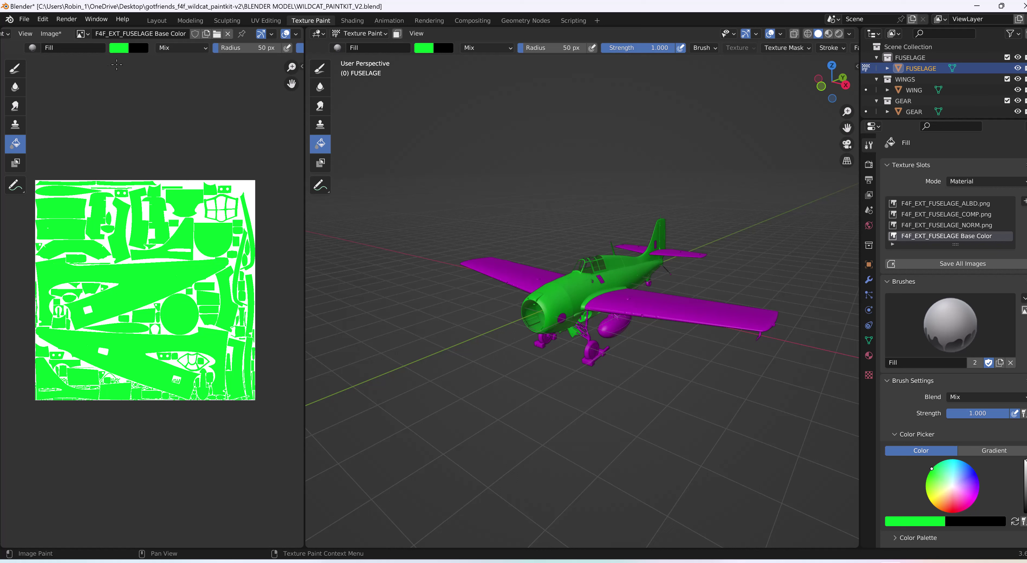
pyautogui.click(24, 18)
pyautogui.moveTo(35, 78)
pyautogui.moveTo(685, 416); pyautogui.dragTo(712, 416, button='middle')
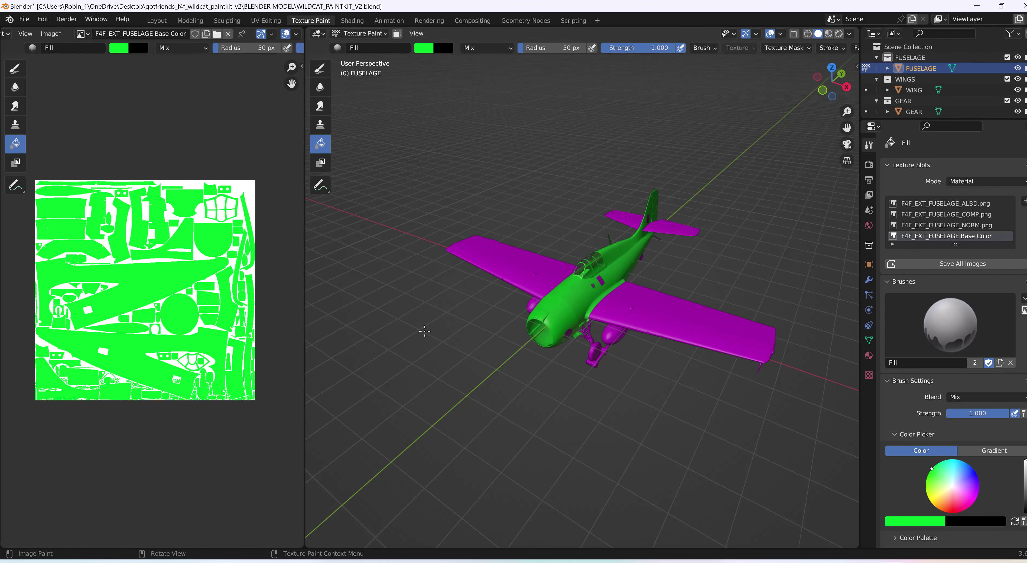
pyautogui.moveTo(409, 356); pyautogui.dragTo(408, 344, button='middle')
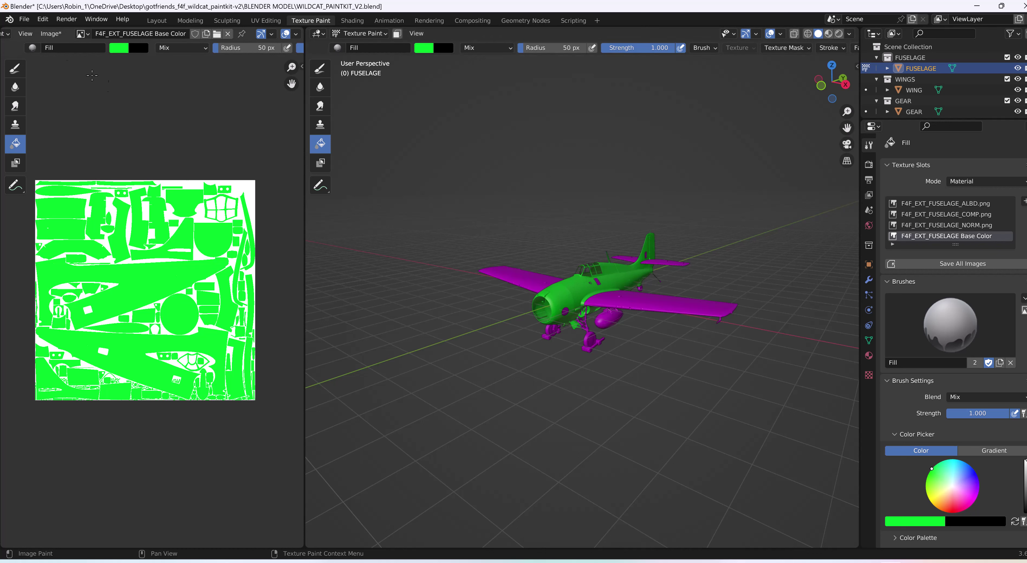
pyautogui.click(24, 19)
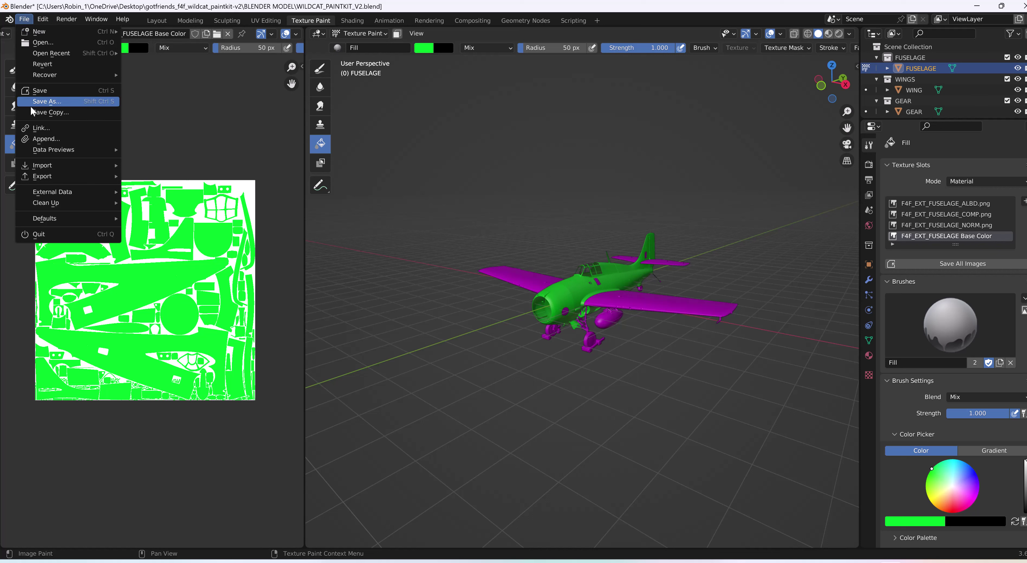
pyautogui.moveTo(30, 179)
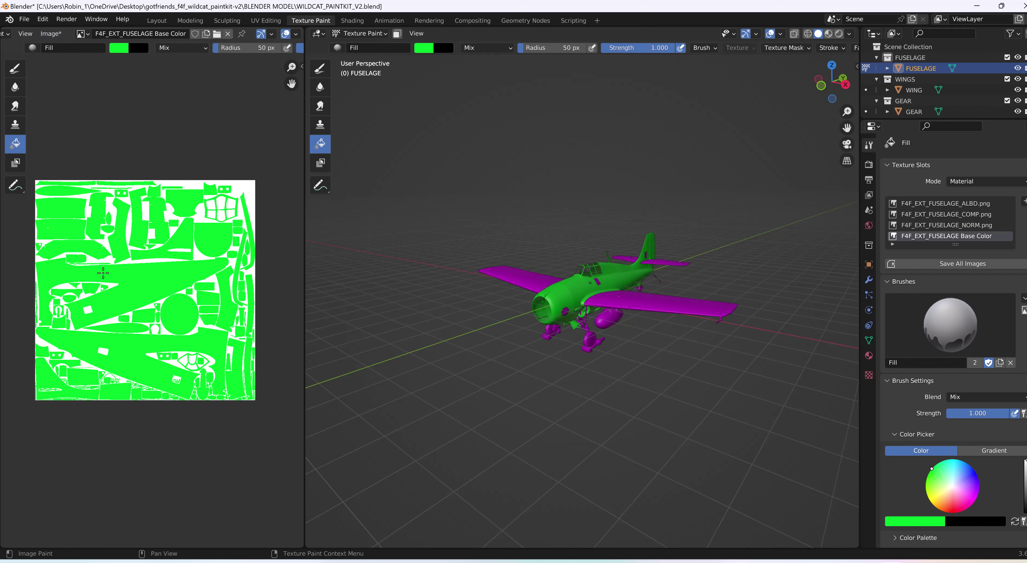
# Bring up the save and export commands for the fuselage base color image
pyautogui.click(51, 34)
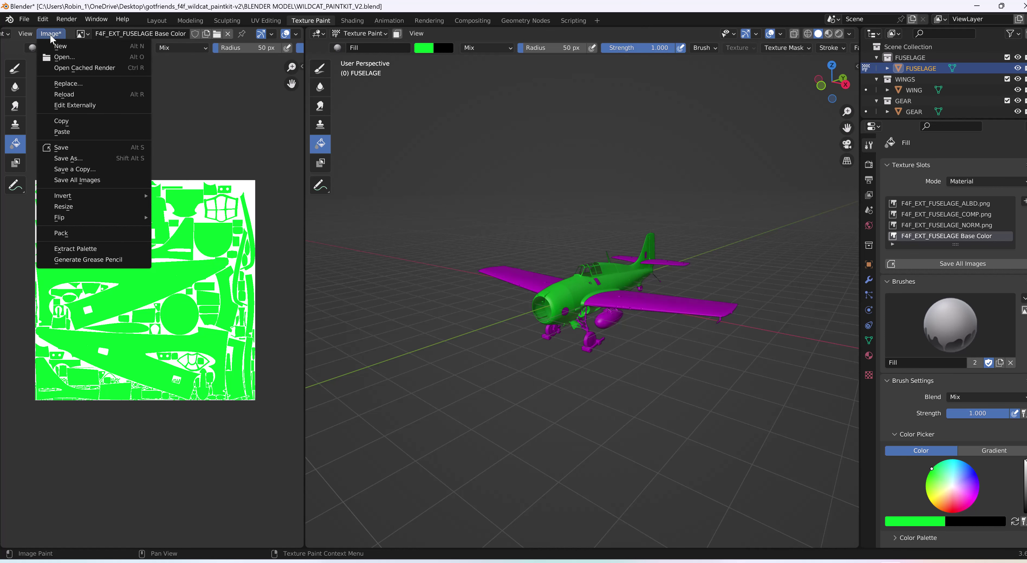
# Save the fuselage base color texture to the Desktop as F4F_EXT_FUSELAGE Base Color.png
pyautogui.click(67, 157)
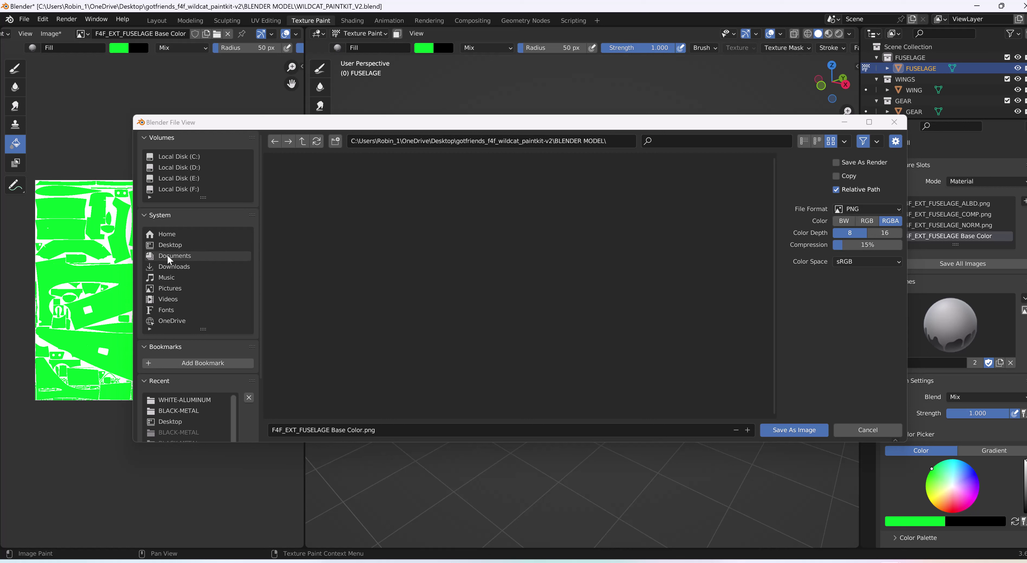
pyautogui.click(167, 245)
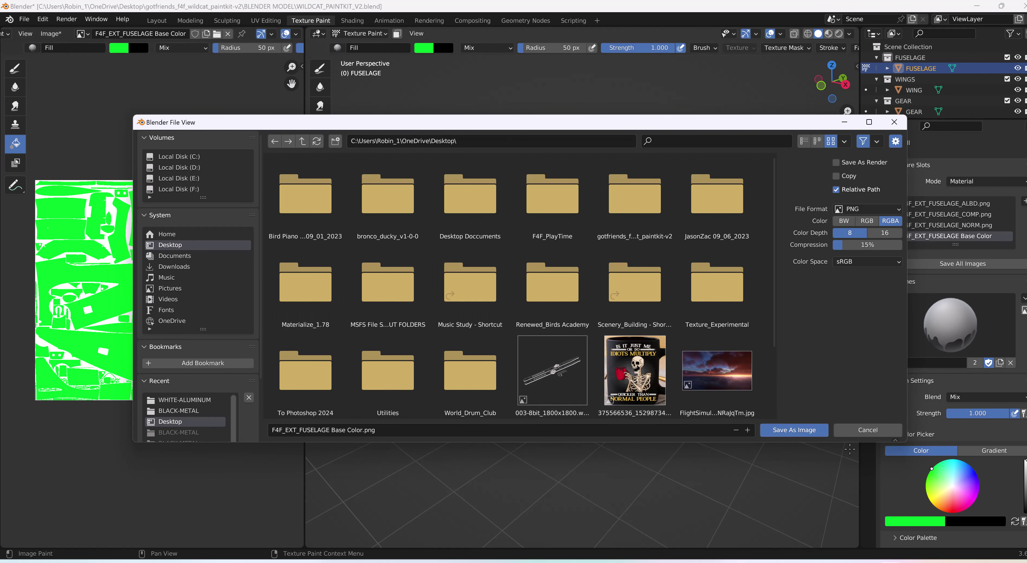
pyautogui.click(807, 430)
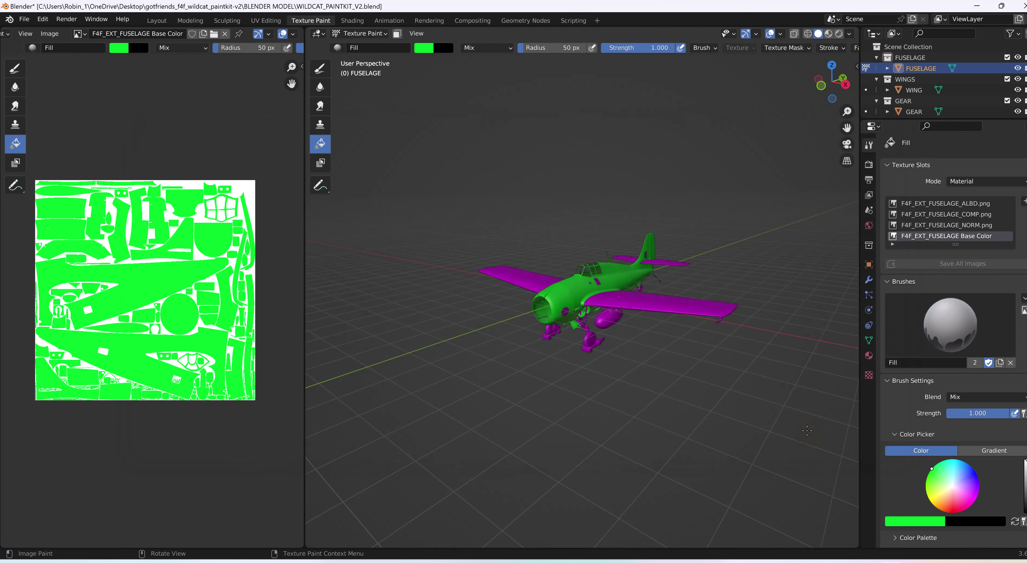
# Open the exported fuselage base color PNG from the Desktop to inspect it, close it and return to Blender
pyautogui.click(976, 6)
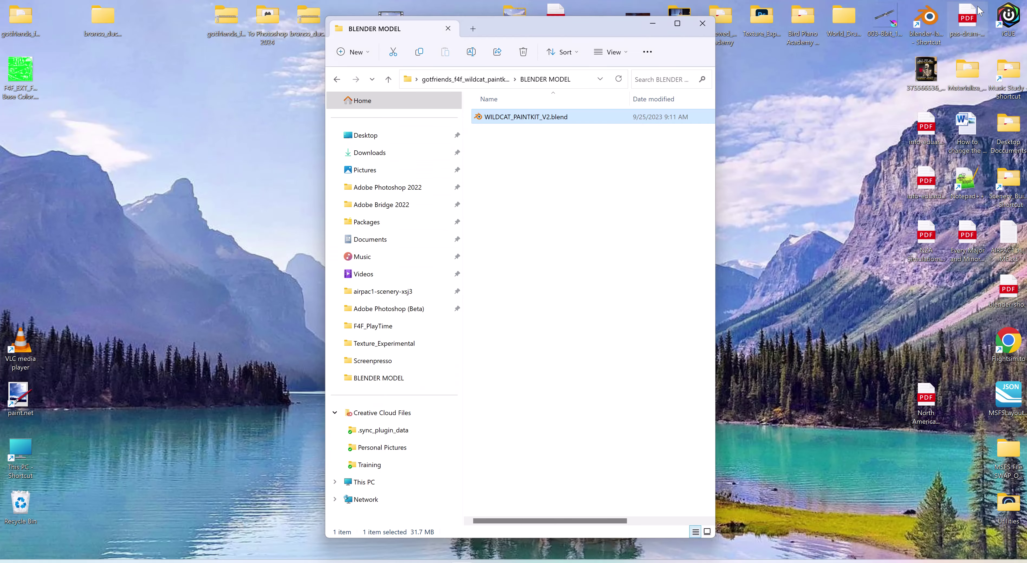
pyautogui.click(14, 76)
pyautogui.doubleClick(14, 76)
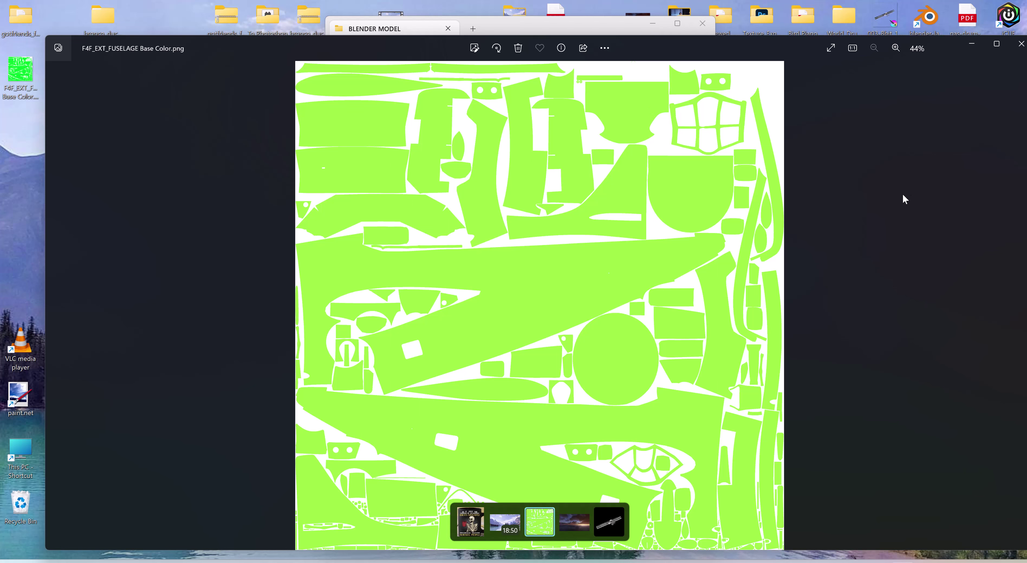
pyautogui.click(1020, 45)
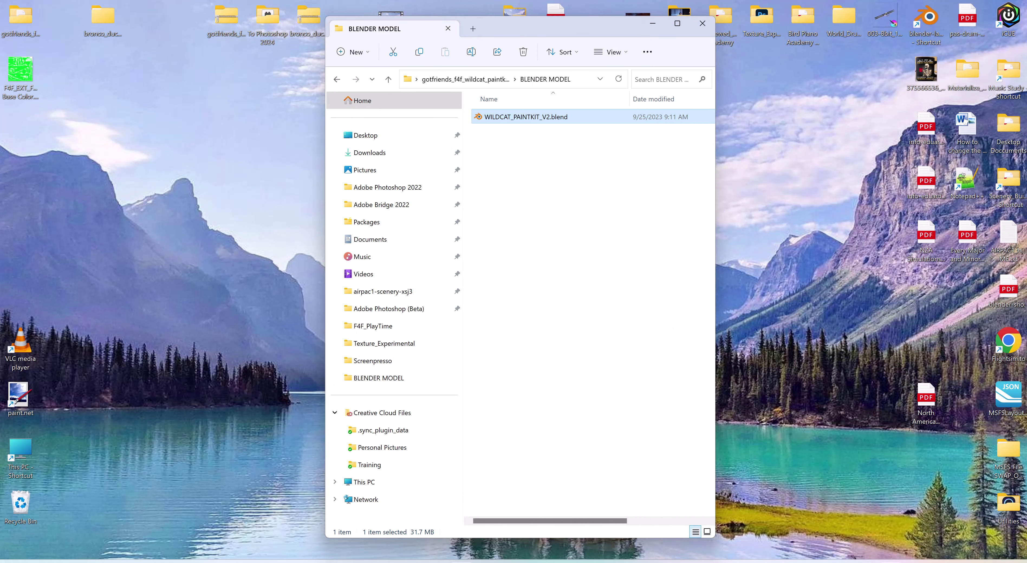
pyautogui.click(890, 560)
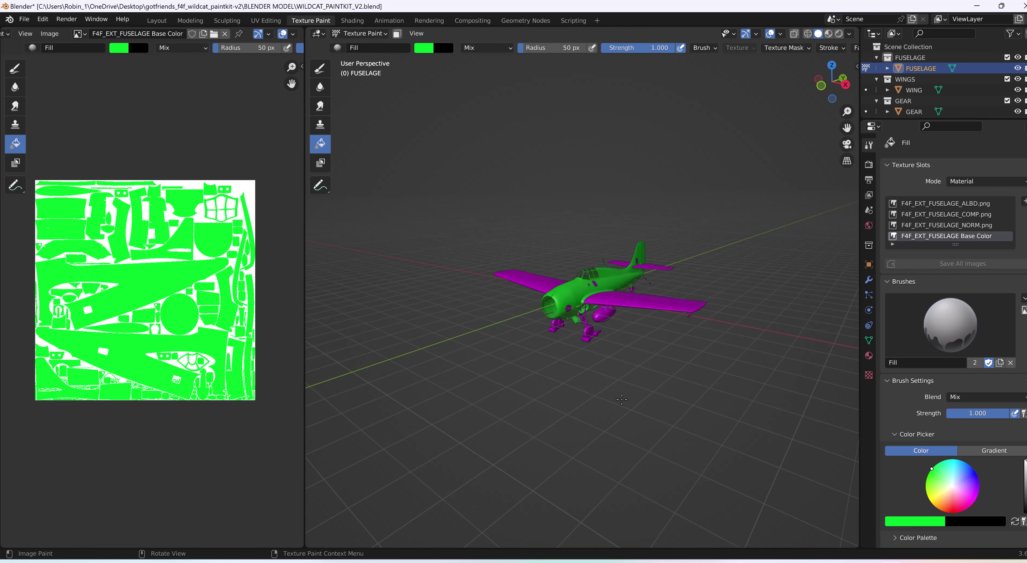
# Undo the fuselage painting and the added base color texture, going back as far as Object Mode
pyautogui.scroll(5, 621, 399)
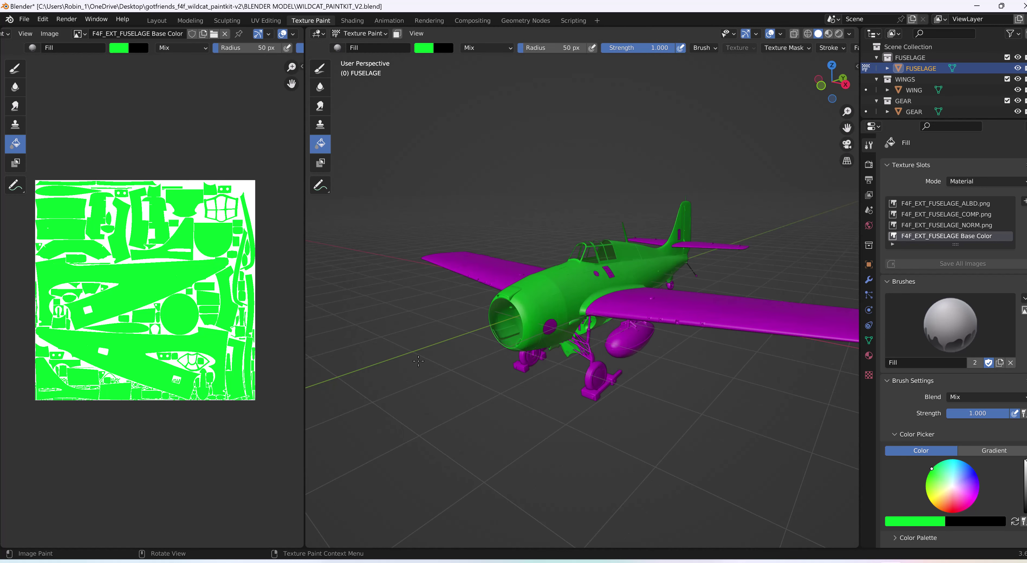
pyautogui.scroll(-1, 418, 361)
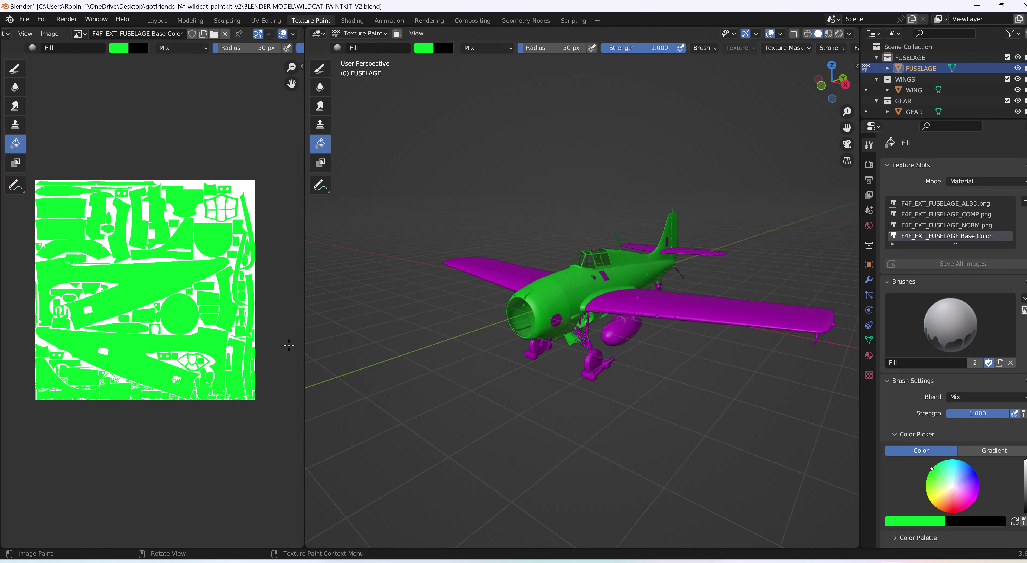
pyautogui.click(364, 366)
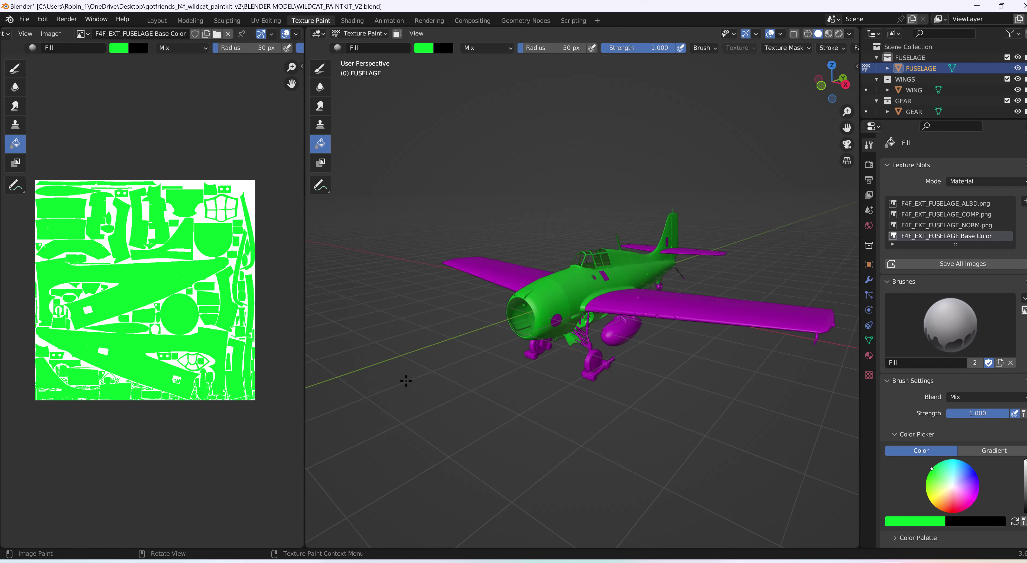
pyautogui.press('ctrl')
pyautogui.hotkey('ctrl', 'z')
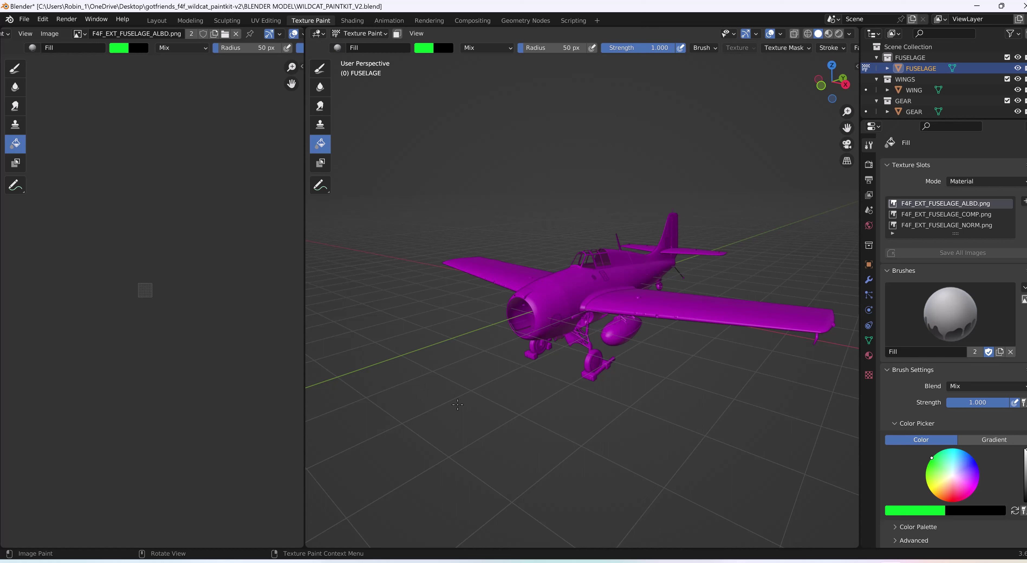
pyautogui.hotkey('ctrl', 'z')
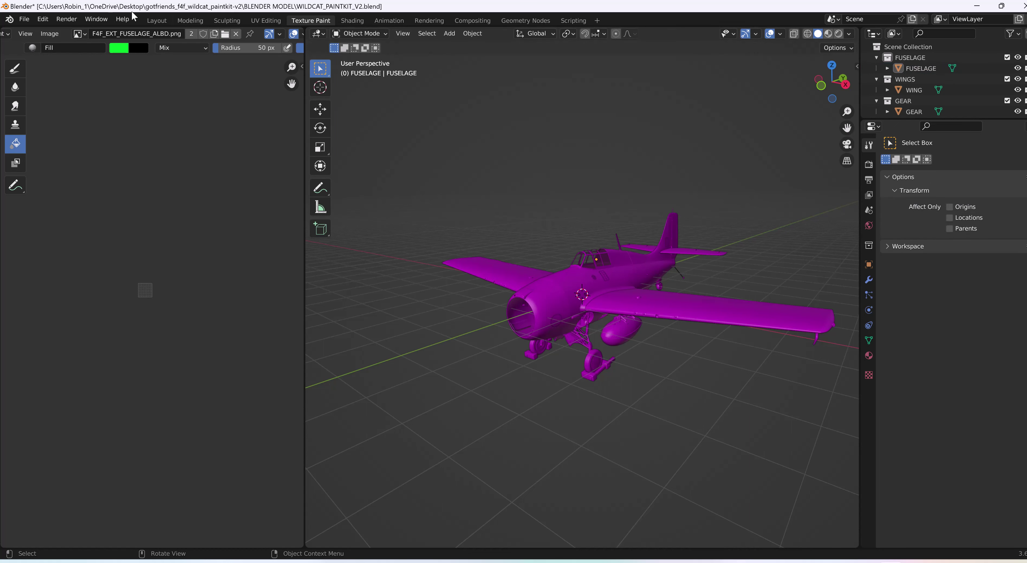
# Switch to the Layout workspace and view the aircraft from a lower angle
pyautogui.click(155, 21)
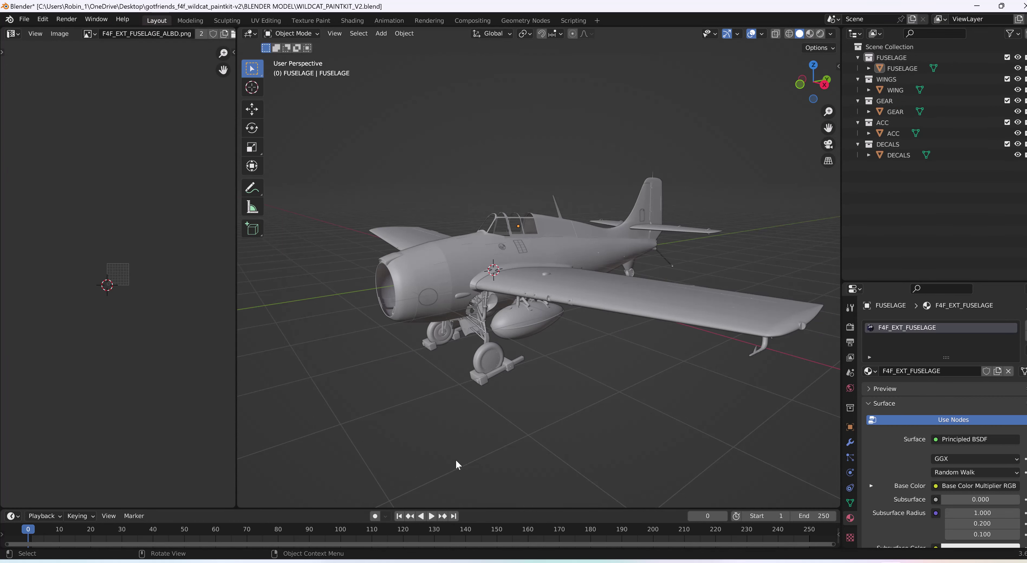
pyautogui.moveTo(509, 465)
pyautogui.mouseDown(button='middle')
pyautogui.moveTo(564, 438)
pyautogui.moveTo(557, 448)
pyautogui.moveTo(500, 450)
pyautogui.mouseUp(button='middle')
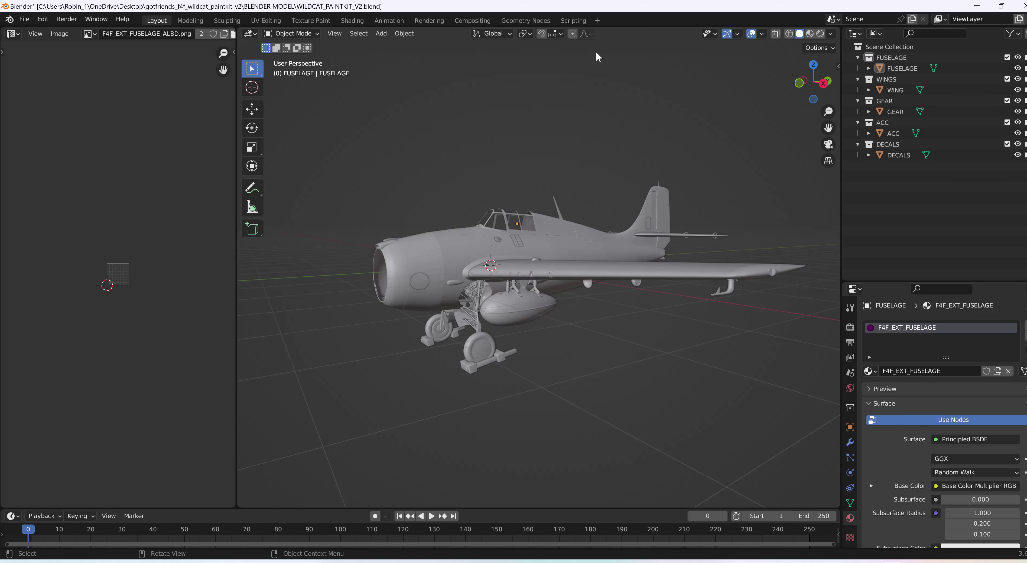
pyautogui.moveTo(600, 6); pyautogui.dragTo(599, 230)
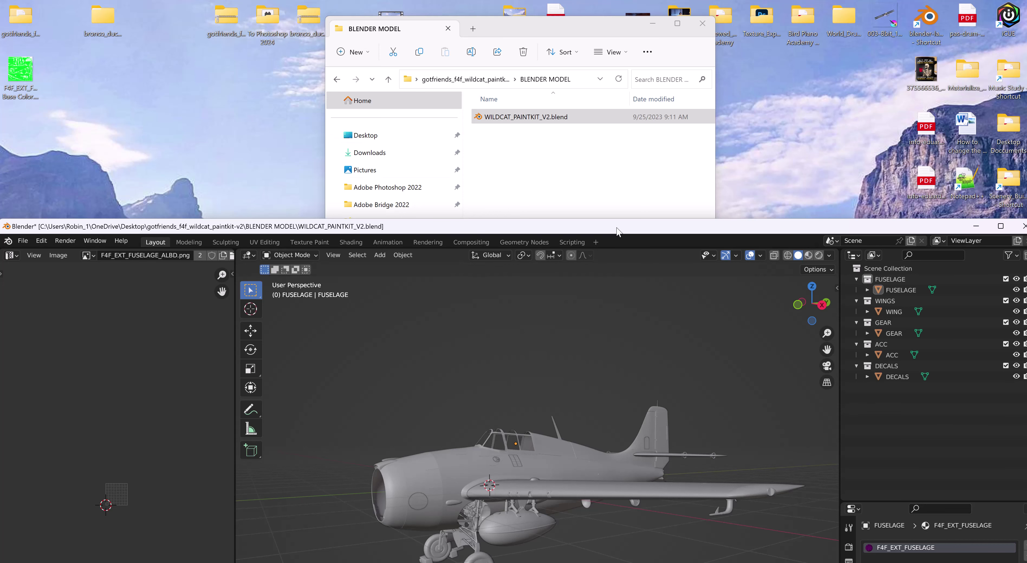
pyautogui.moveTo(617, 225); pyautogui.dragTo(624, 13)
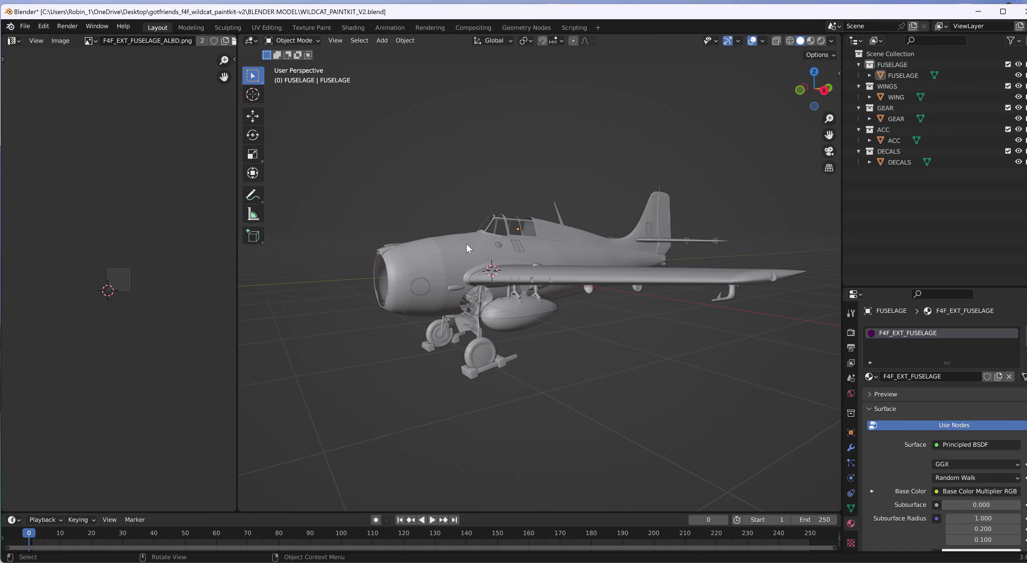
# Select the fuselage and bring its mesh into Edit Mode in the Modeling workspace
pyautogui.click(474, 258)
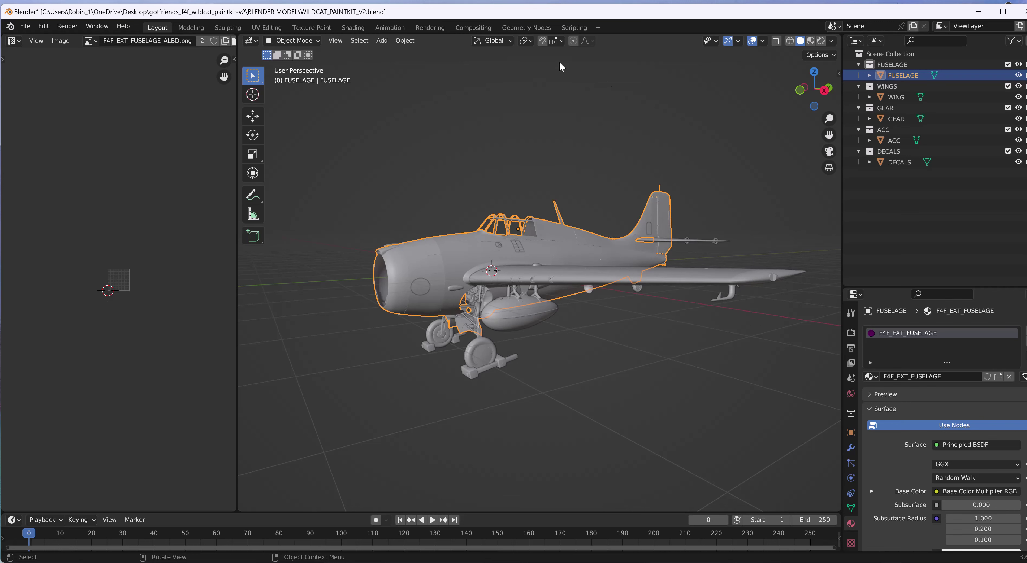
pyautogui.click(200, 31)
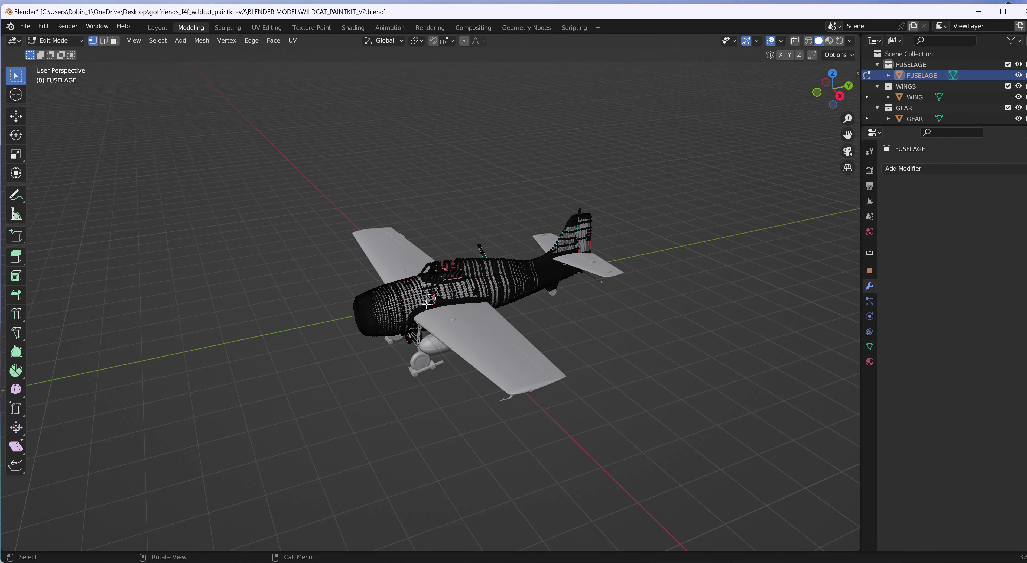
pyautogui.scroll(6, 454, 292)
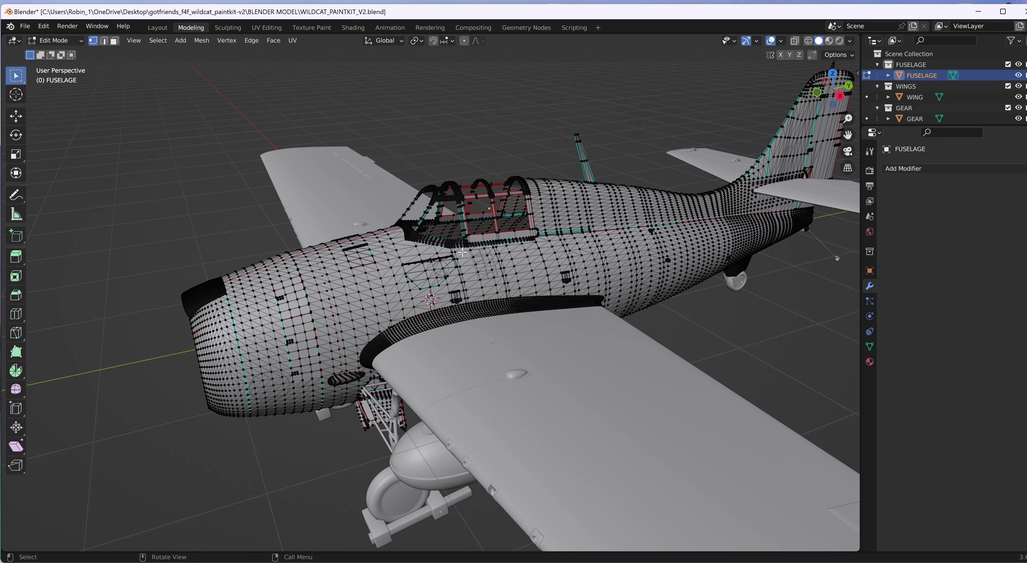
pyautogui.scroll(-3, 484, 253)
pyautogui.scroll(-2, 544, 272)
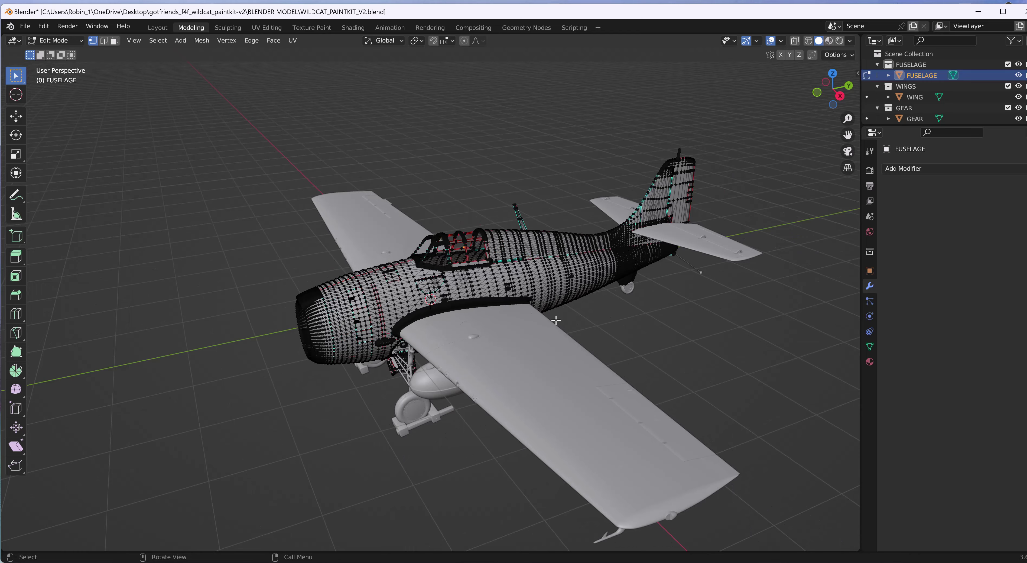
pyautogui.moveTo(556, 320); pyautogui.dragTo(559, 303, button='middle')
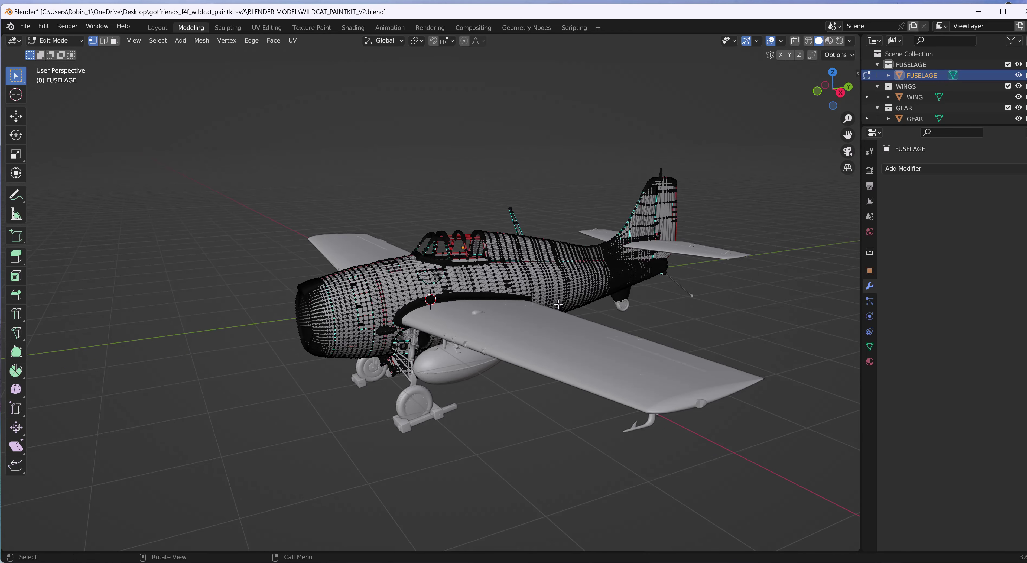
pyautogui.scroll(2, 558, 303)
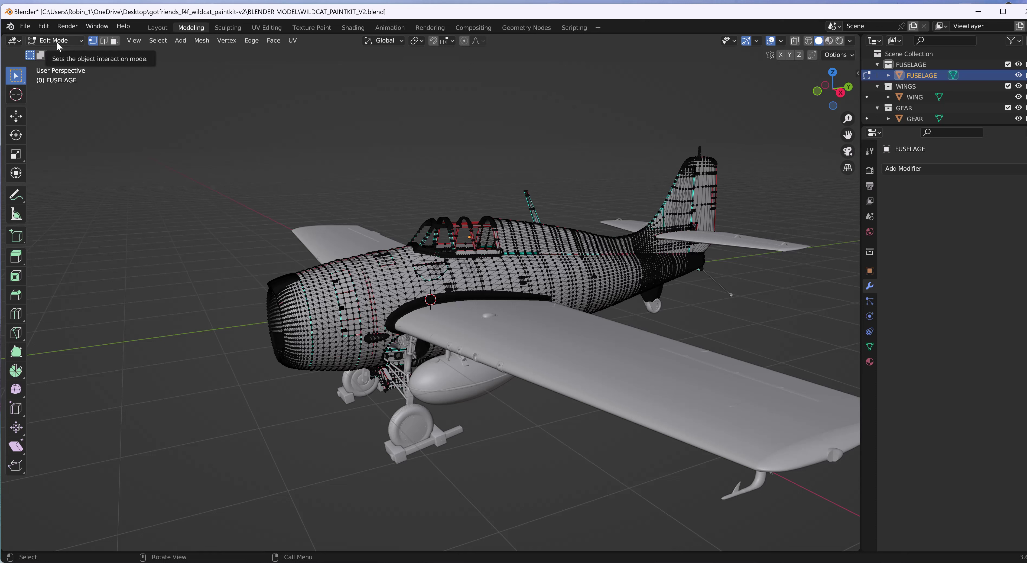
# Select the entire fuselage mesh and separate it by loose parts
pyautogui.click(158, 40)
pyautogui.click(172, 56)
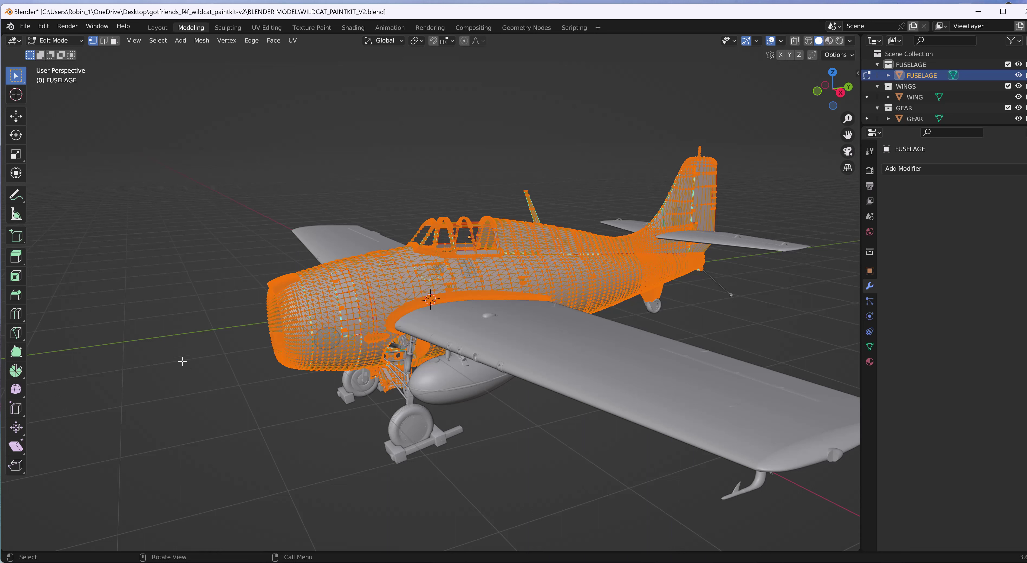
pyautogui.rightClick(169, 362)
pyautogui.rightClick(117, 414)
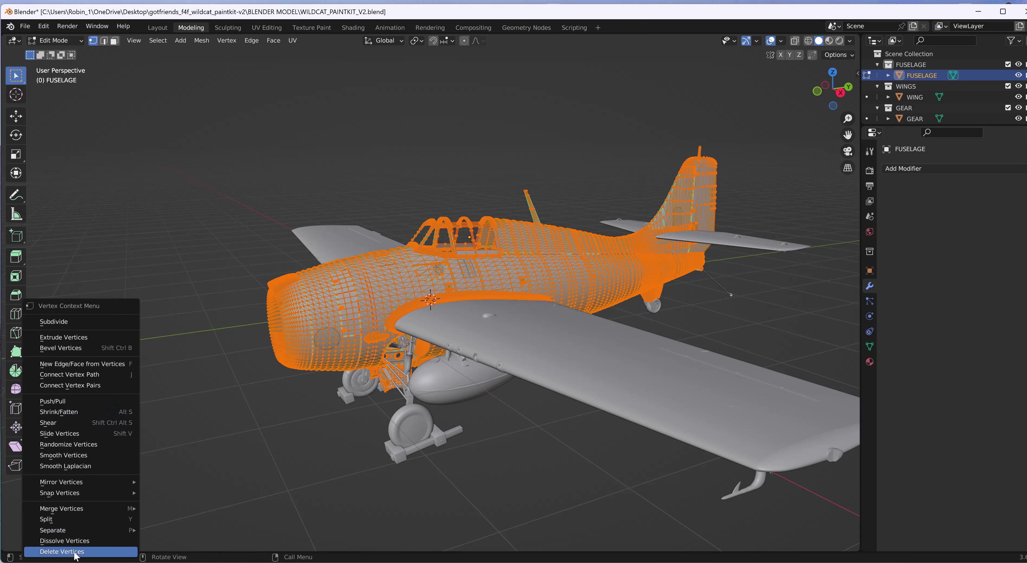
pyautogui.moveTo(65, 533)
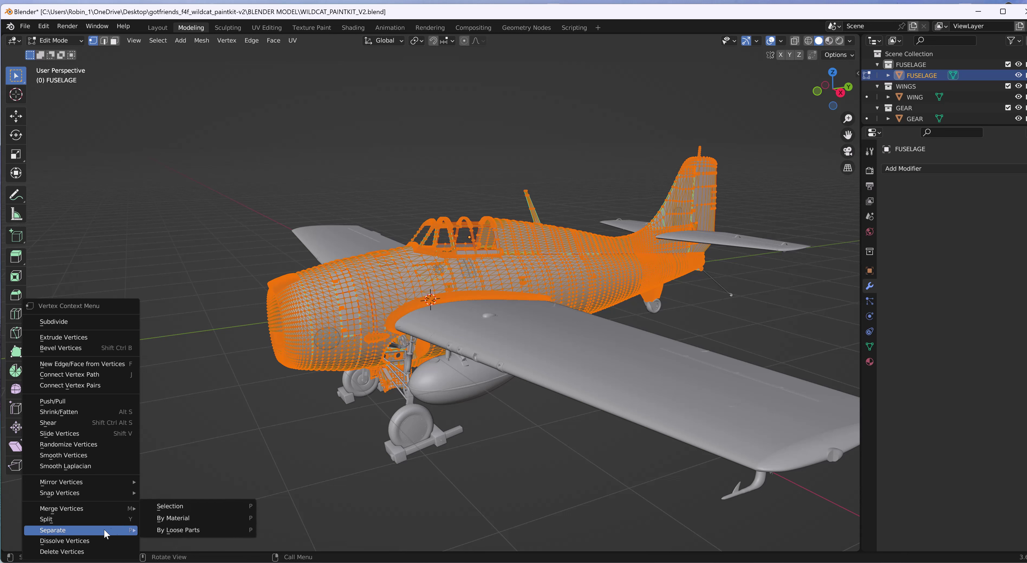
pyautogui.click(184, 529)
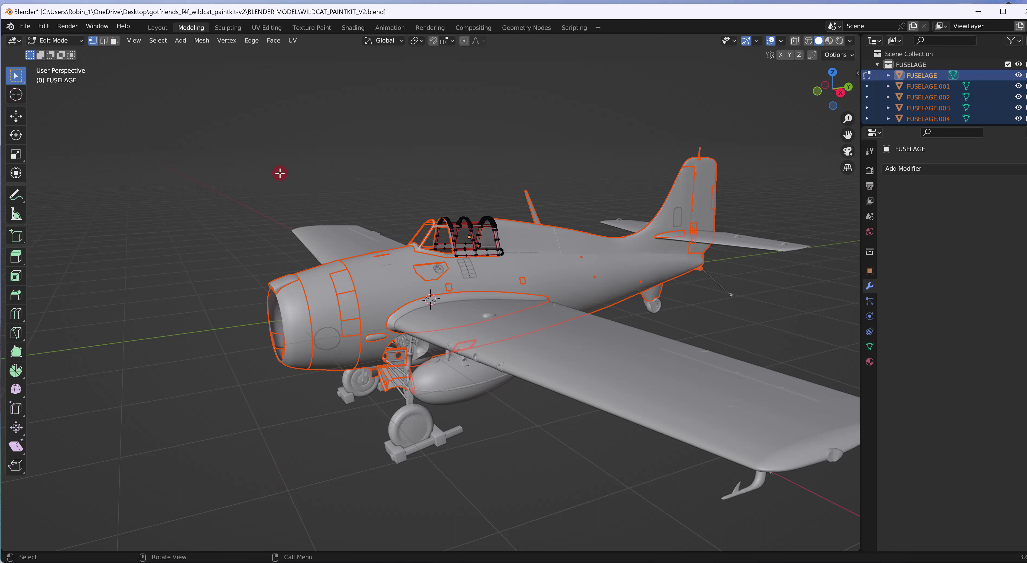
# Return to Object Mode and deselect all the separated fuselage parts
pyautogui.rightClick(222, 418)
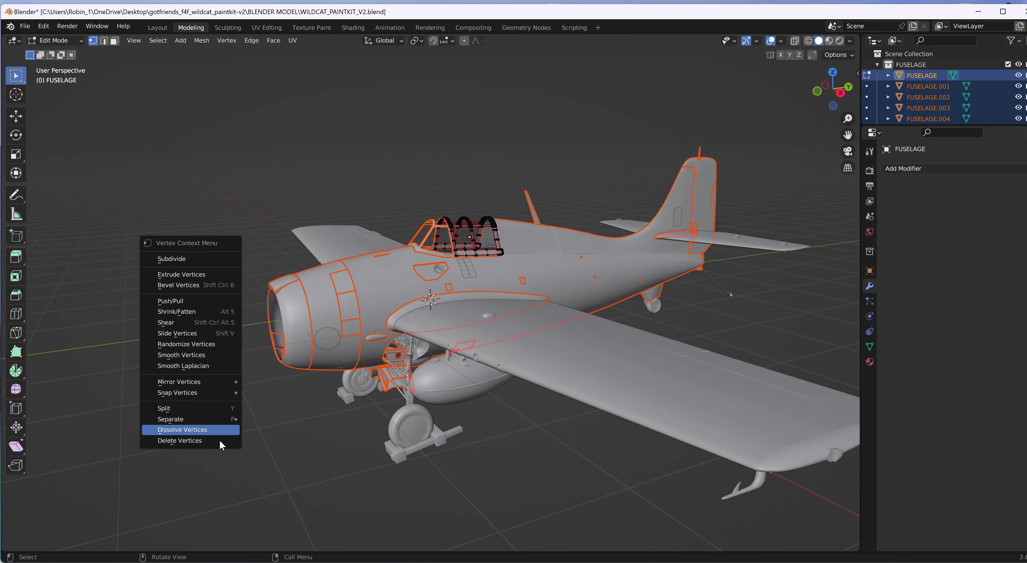
pyautogui.press('Escape')
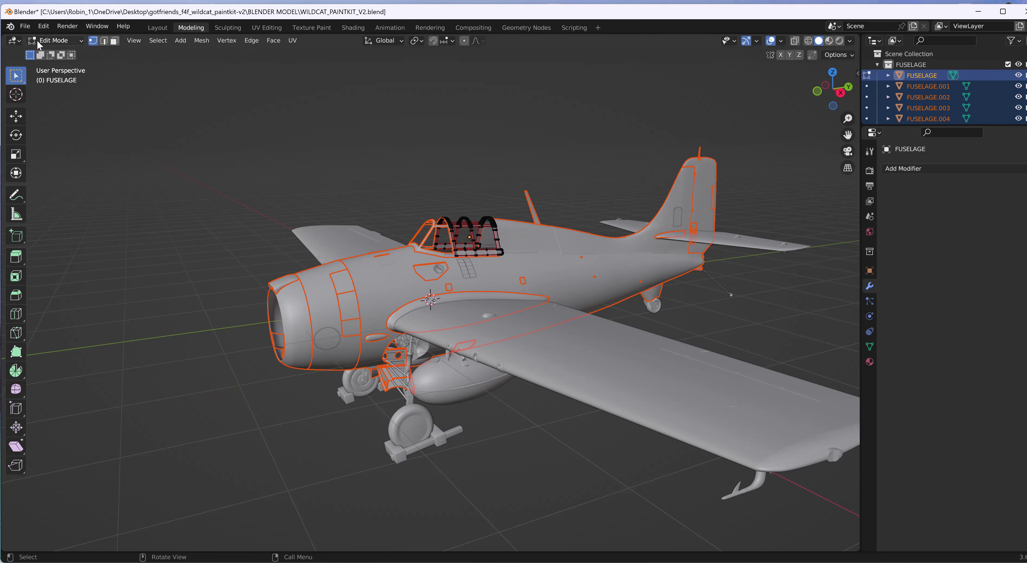
pyautogui.click(80, 40)
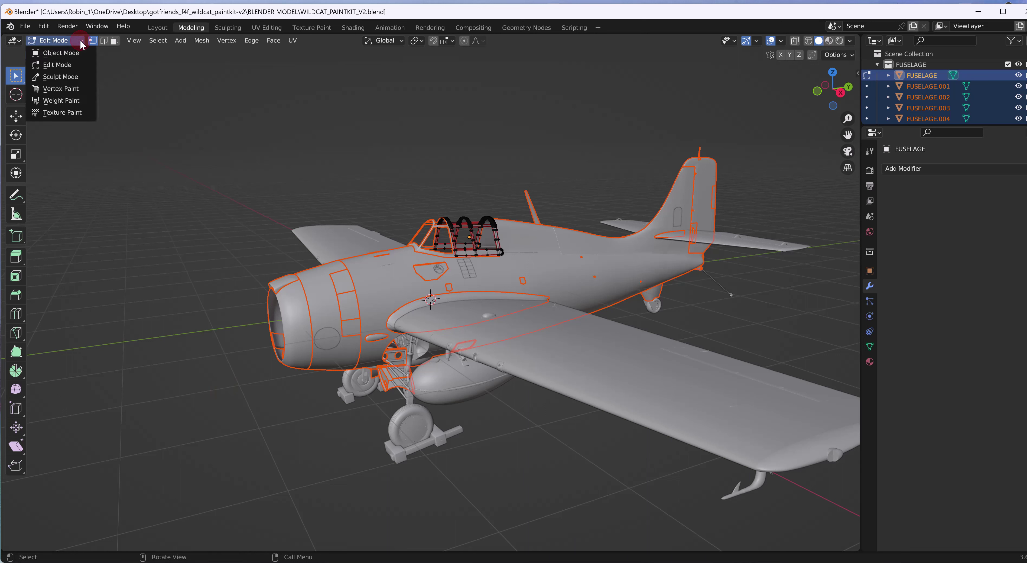
pyautogui.click(58, 51)
pyautogui.click(60, 225)
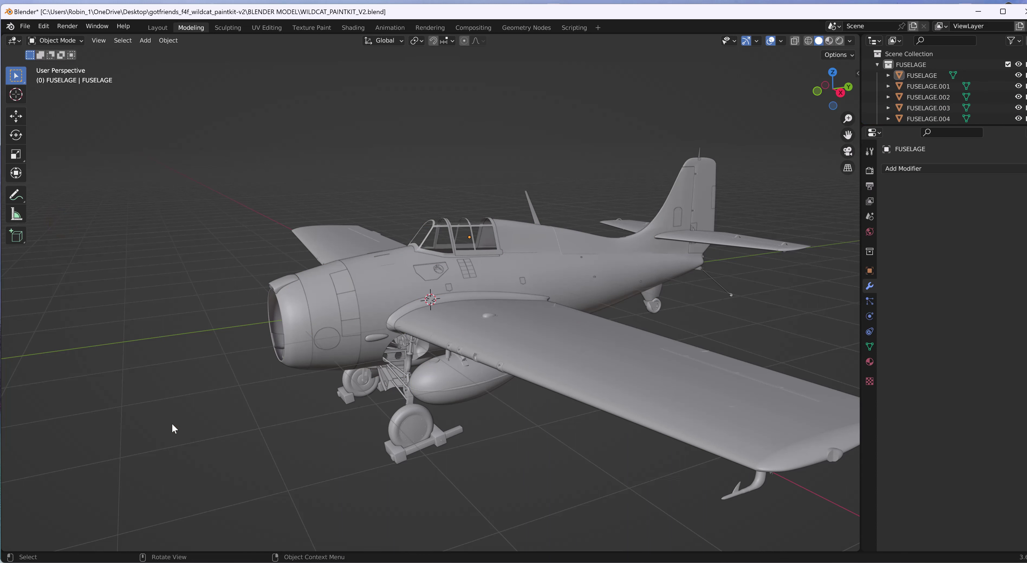
# Select the nose ring, cowling, small side panels and main fuselage body one by one to check their separation
pyautogui.click(299, 320)
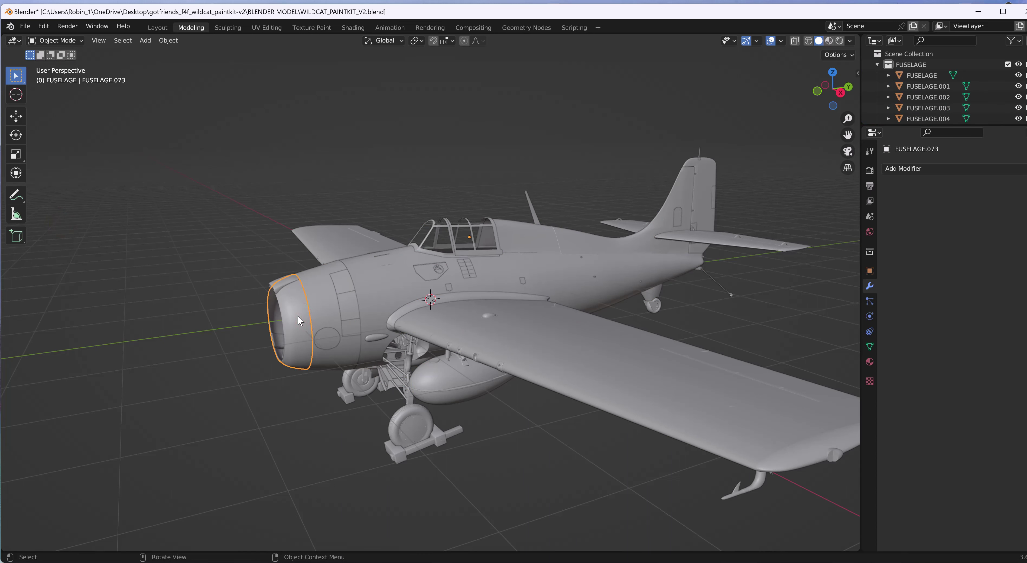
pyautogui.click(321, 302)
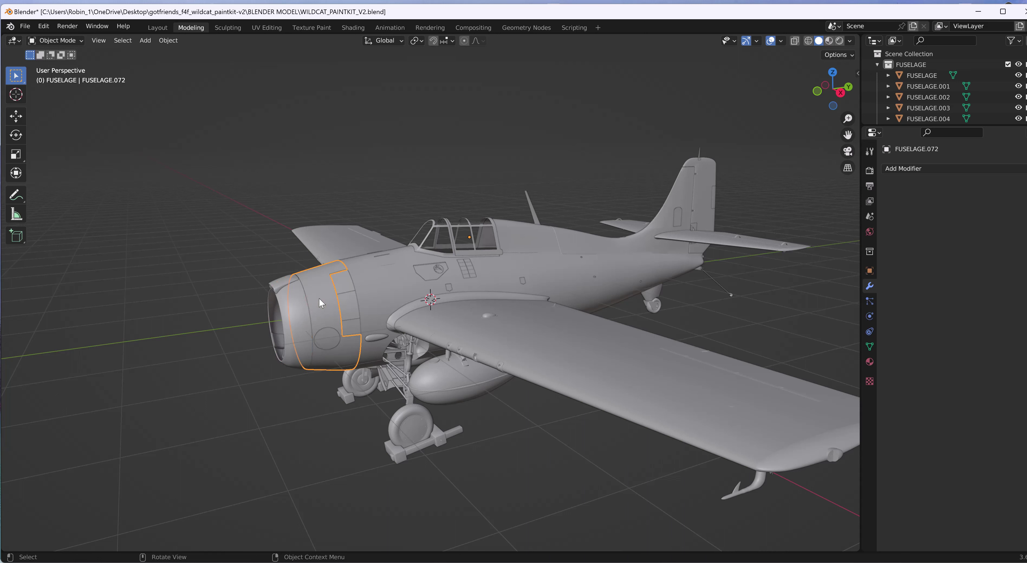
pyautogui.click(383, 292)
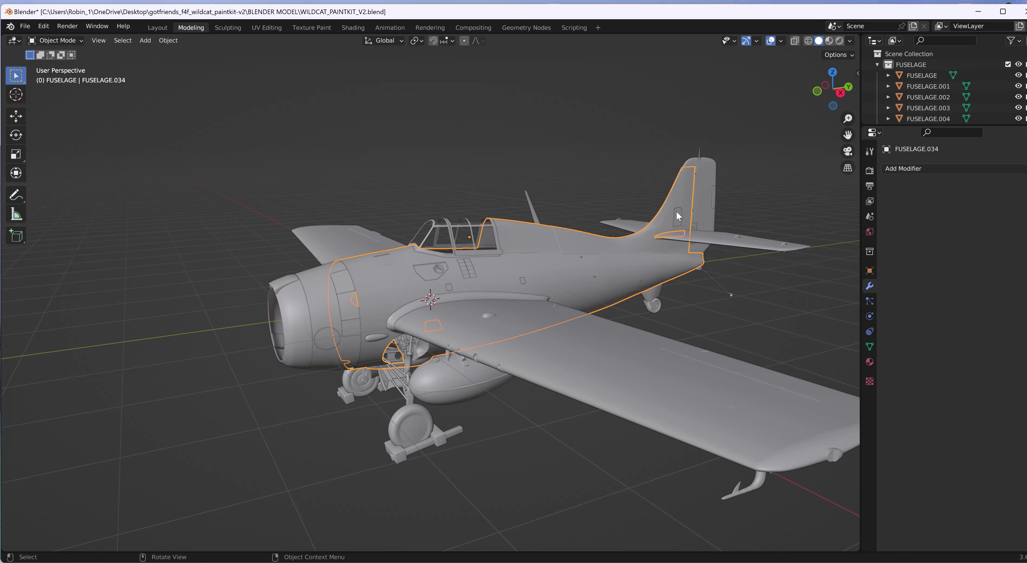
pyautogui.click(346, 284)
pyautogui.click(352, 328)
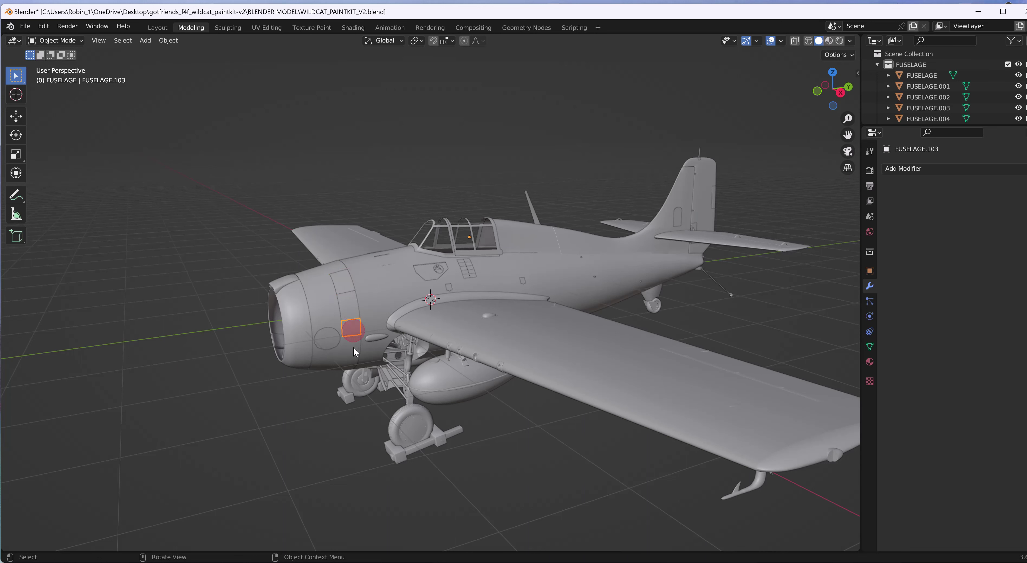
pyautogui.click(372, 338)
pyautogui.click(385, 289)
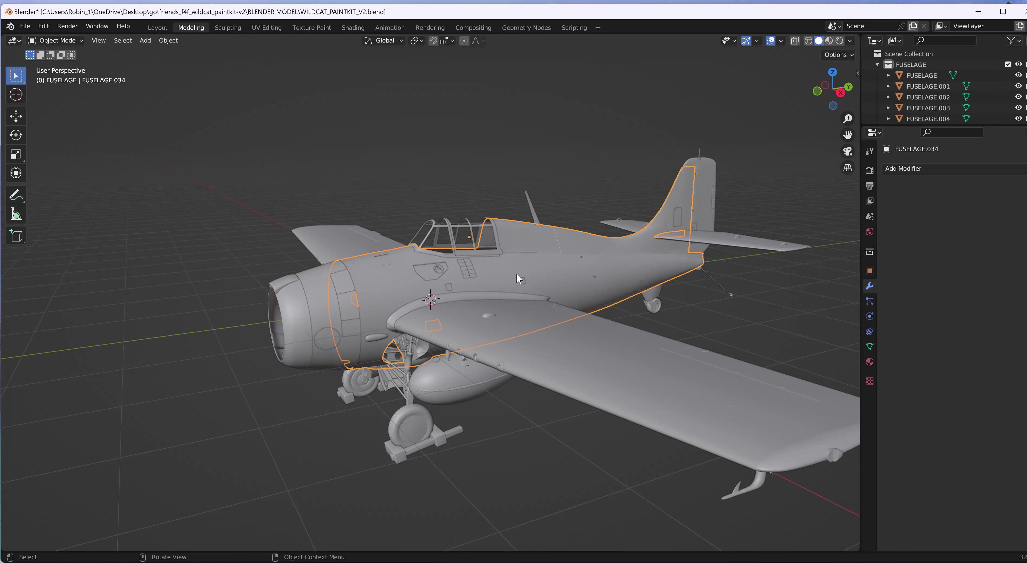
# Select the wing root fairing, wing and drop tank objects one by one to check their separation, and clear the selection
pyautogui.click(508, 295)
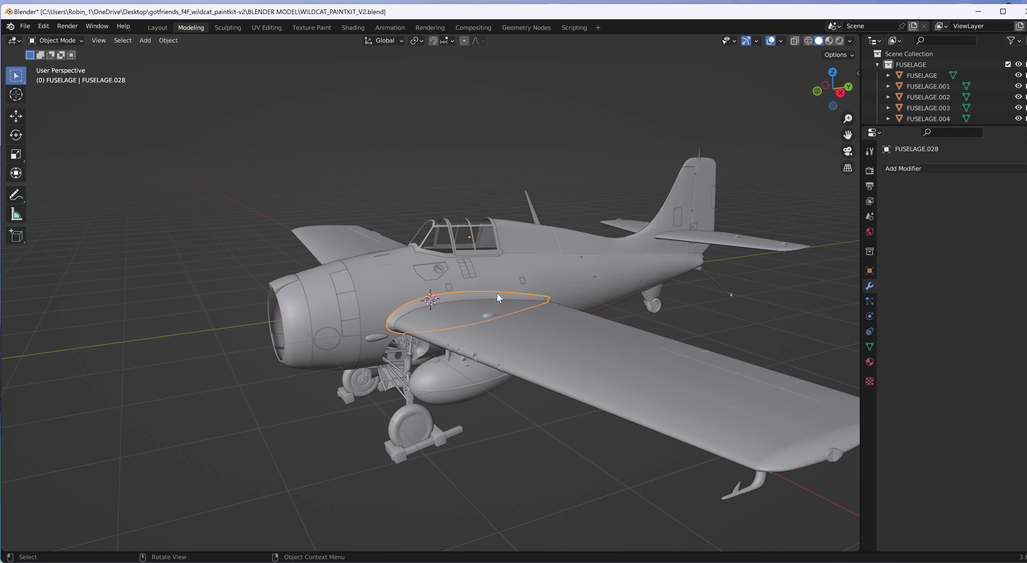
pyautogui.click(574, 268)
pyautogui.click(587, 367)
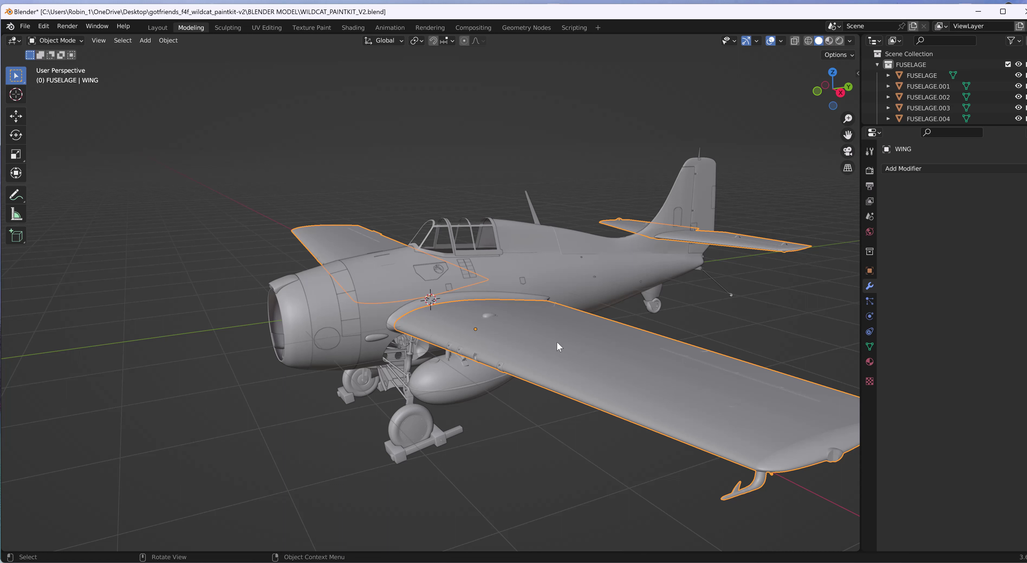
pyautogui.click(433, 383)
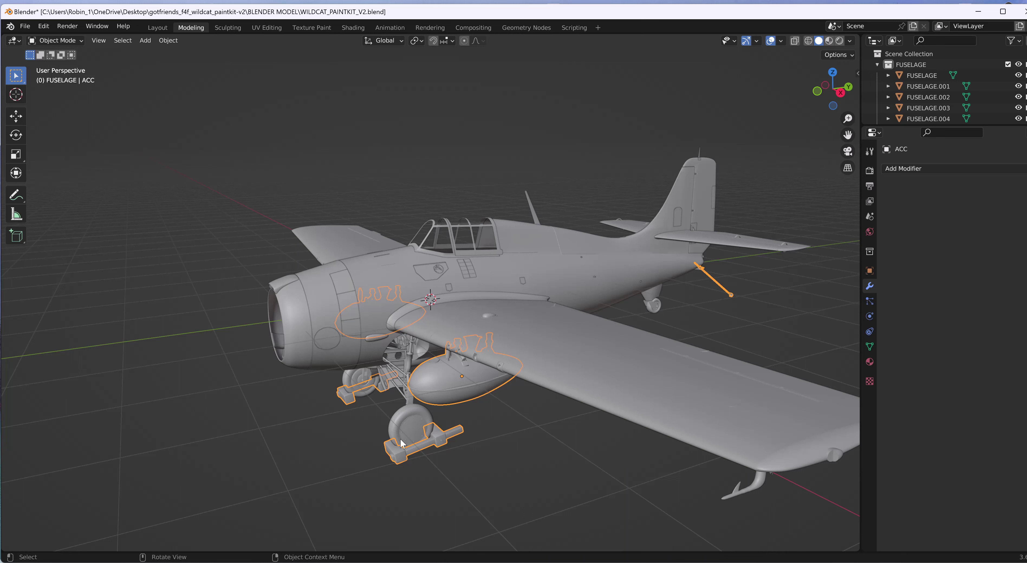
pyautogui.click(177, 191)
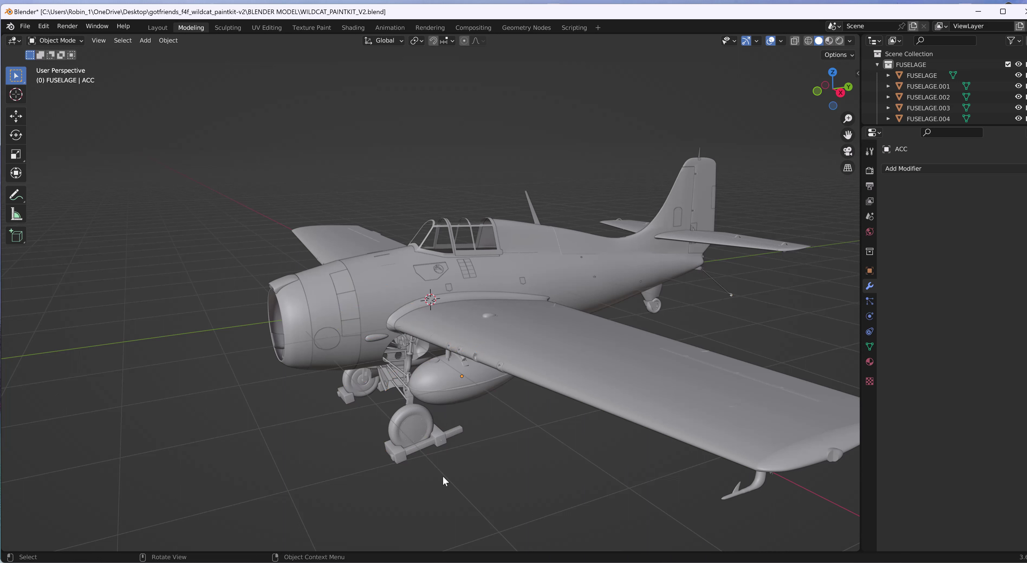
# Hide the accessories object that contains the drop tanks, wheel chocks and tail hook
pyautogui.click(440, 389)
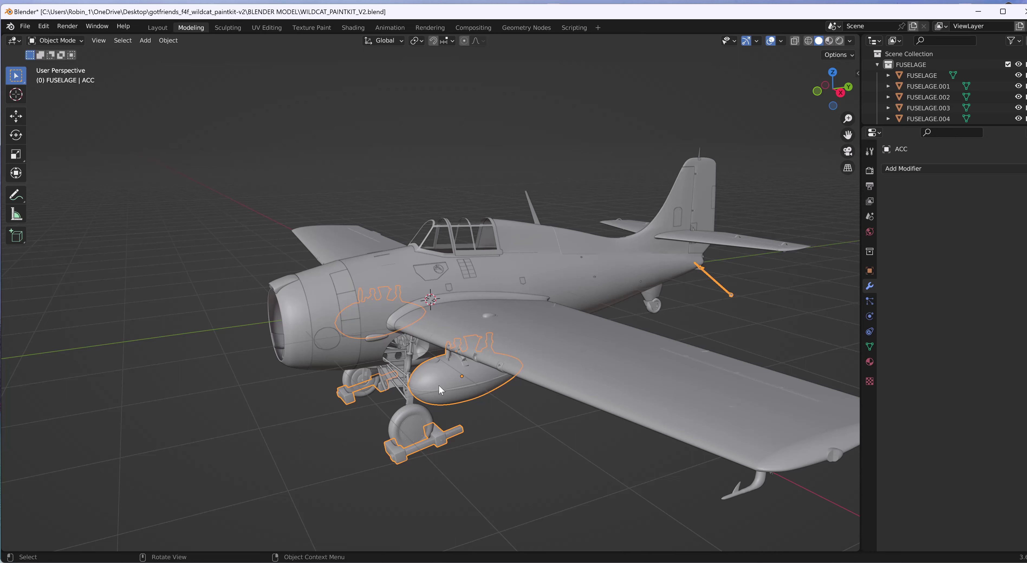
pyautogui.press('h')
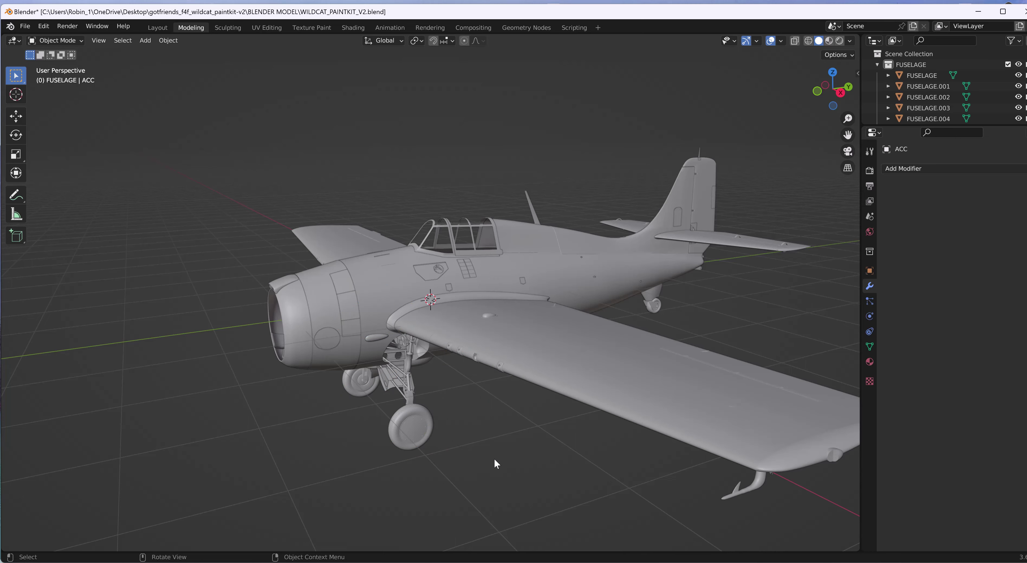
pyautogui.moveTo(494, 460)
pyautogui.mouseDown(button='middle')
pyautogui.moveTo(488, 419)
pyautogui.moveTo(541, 401)
pyautogui.moveTo(624, 467)
pyautogui.moveTo(525, 497)
pyautogui.moveTo(488, 433)
pyautogui.moveTo(500, 454)
pyautogui.mouseUp(button='middle')
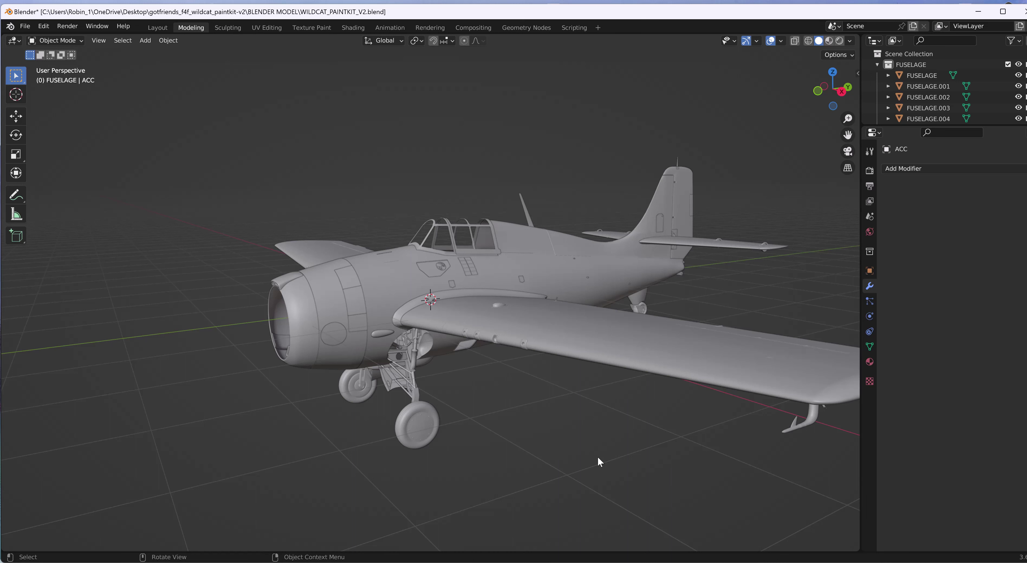
# Select the main fuselage body and add a white Base Color paint slot to its material for texture painting
pyautogui.click(390, 288)
pyautogui.click(550, 449)
pyautogui.click(398, 284)
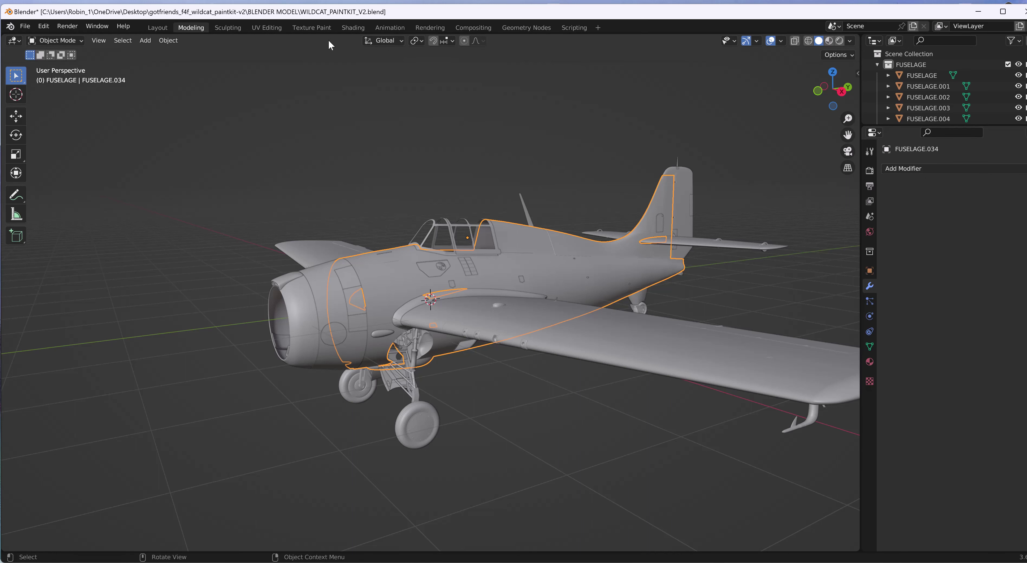
pyautogui.click(314, 26)
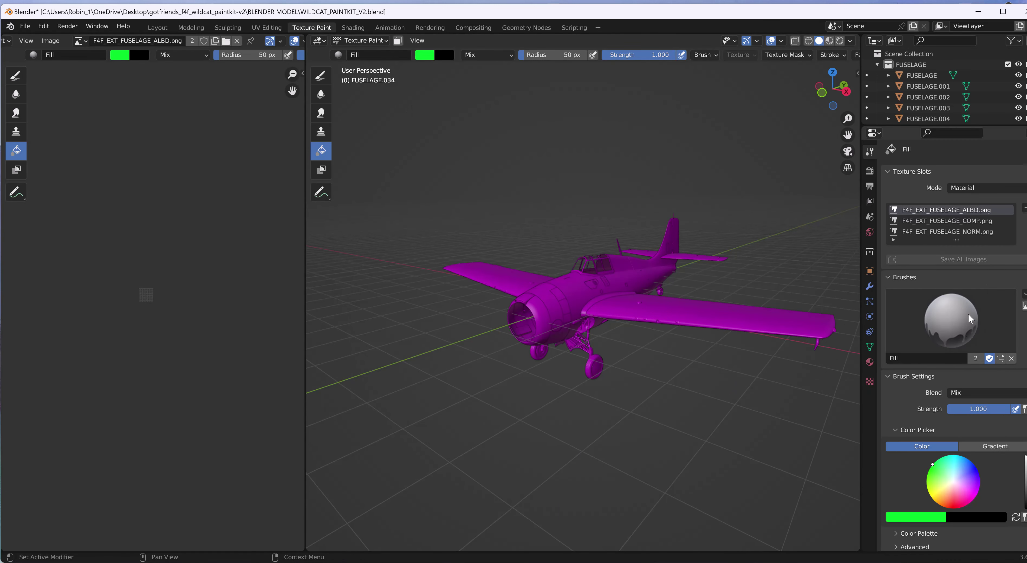
pyautogui.click(1023, 208)
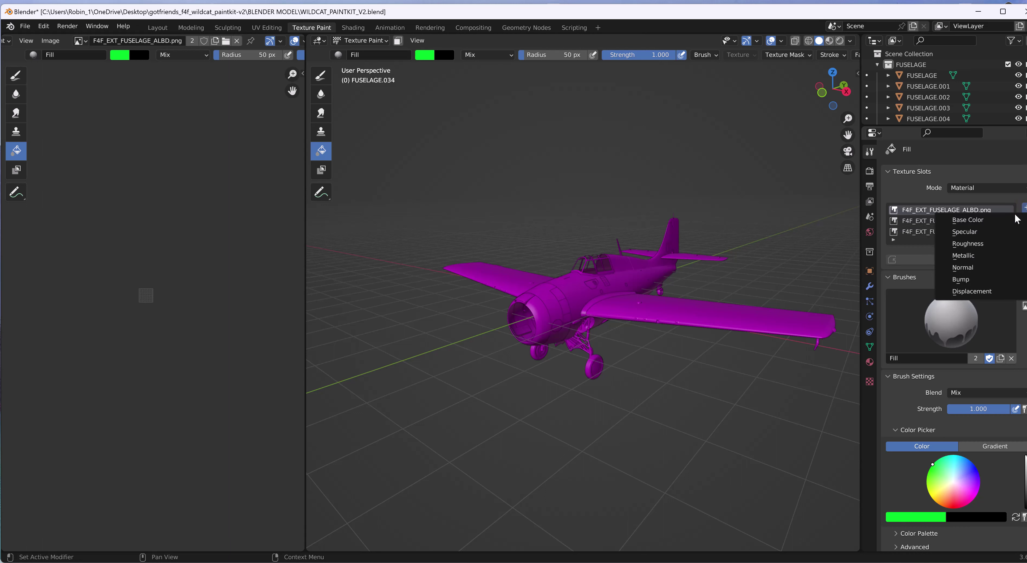
pyautogui.click(967, 220)
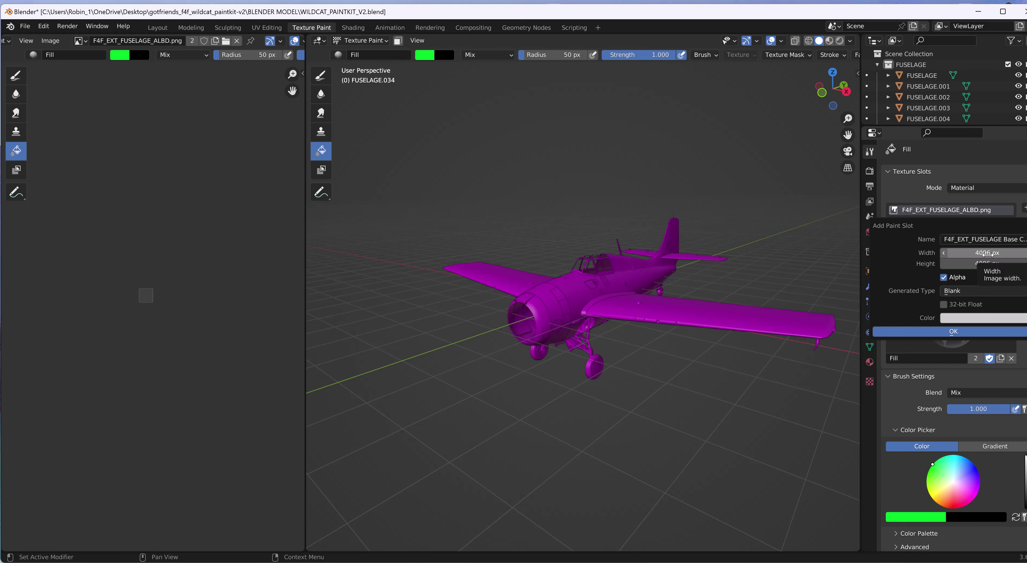
pyautogui.click(989, 318)
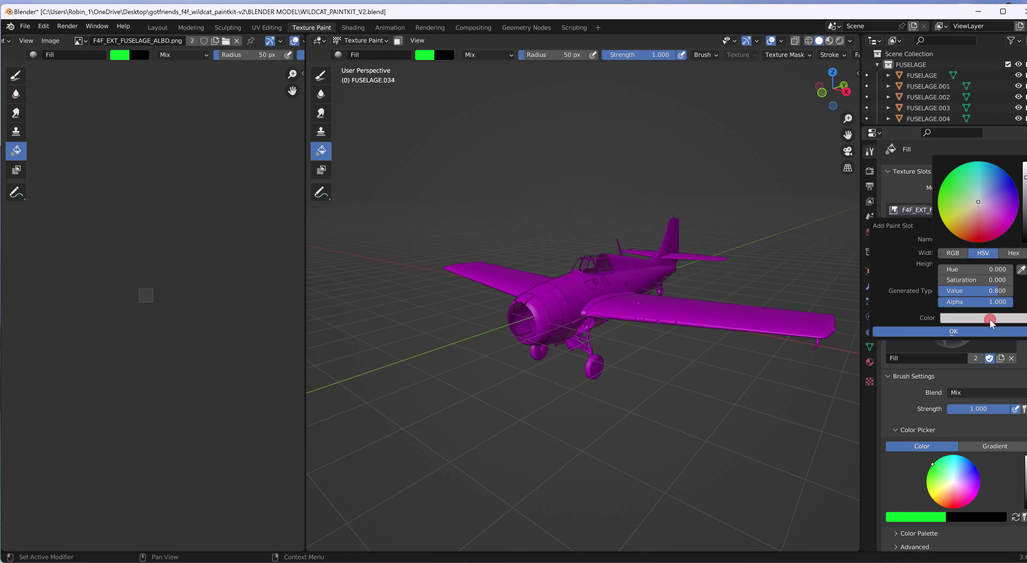
pyautogui.moveTo(1025, 179); pyautogui.dragTo(1025, 162)
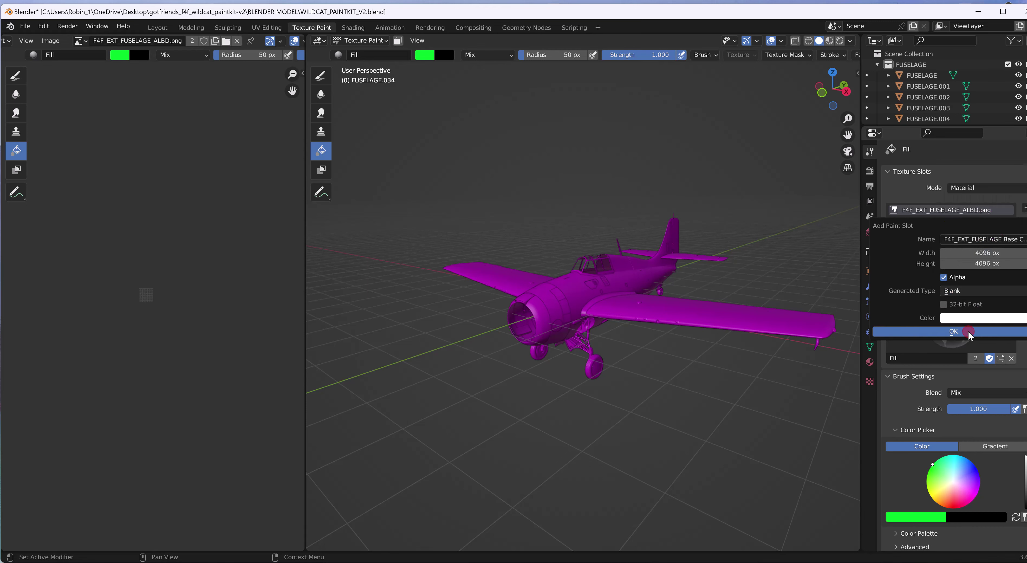
pyautogui.click(968, 330)
# Fill the main fuselage body with blue
pyautogui.moveTo(748, 372); pyautogui.dragTo(693, 364, button='middle')
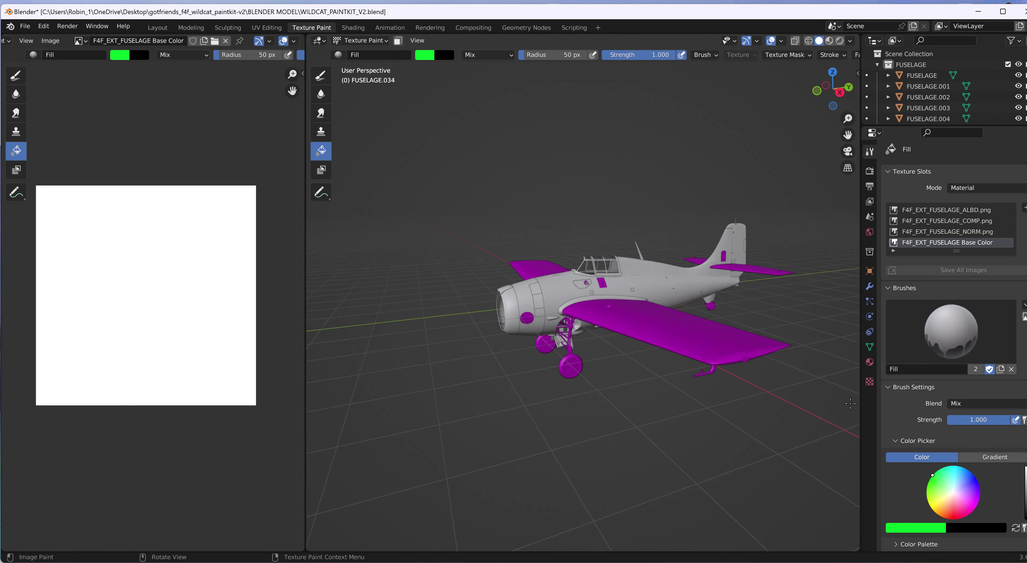
pyautogui.click(974, 480)
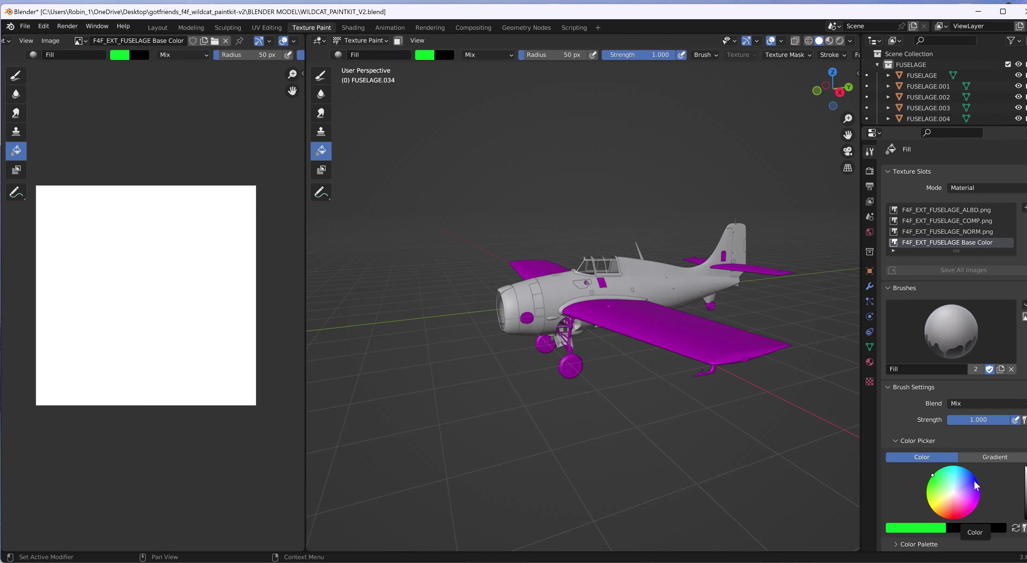
pyautogui.click(654, 273)
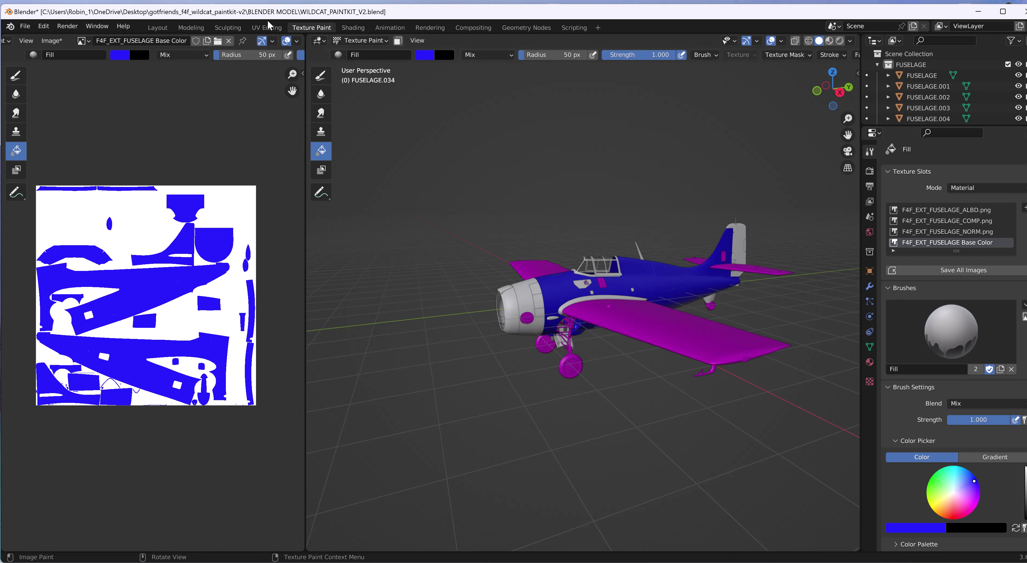
# Make the cowling section behind the nose ring the active object and fill it with yellow in Texture Paint
pyautogui.click(159, 27)
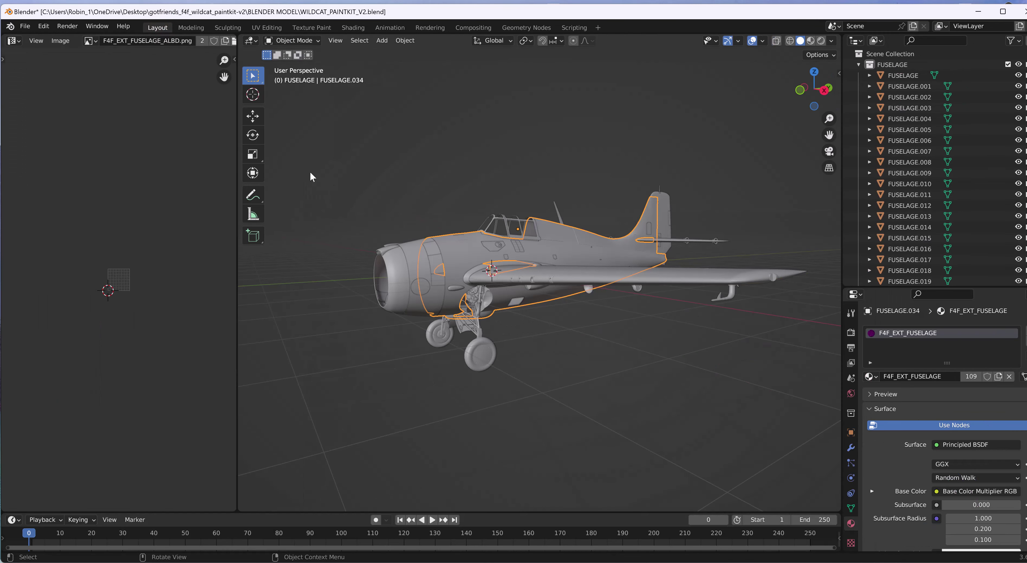
pyautogui.click(410, 258)
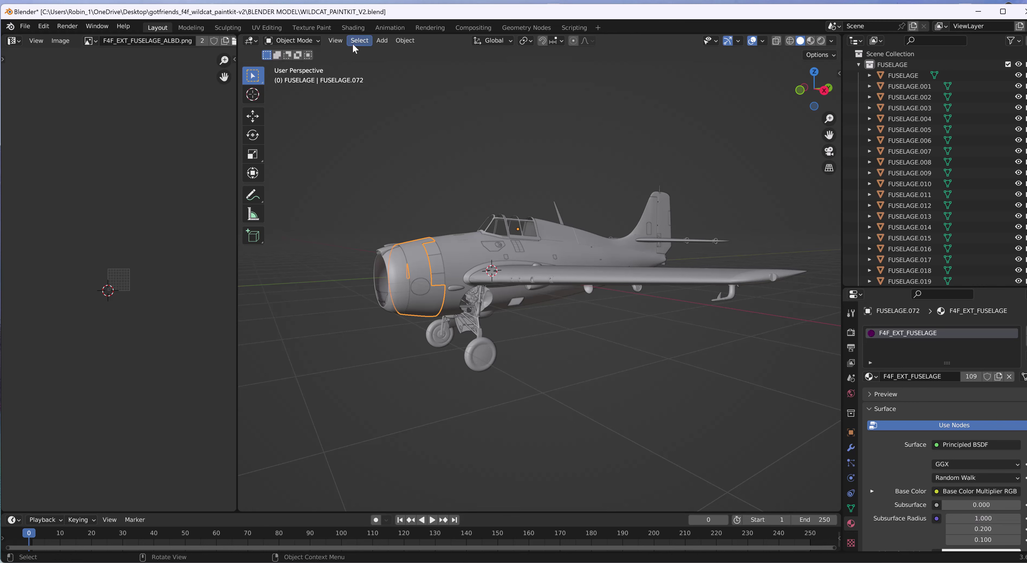
pyautogui.click(313, 28)
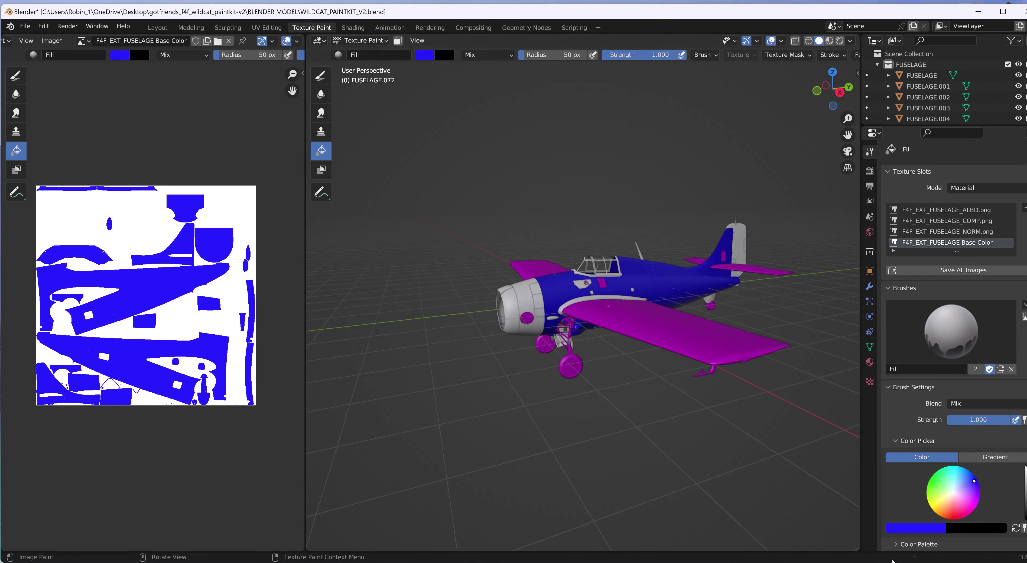
pyautogui.click(933, 510)
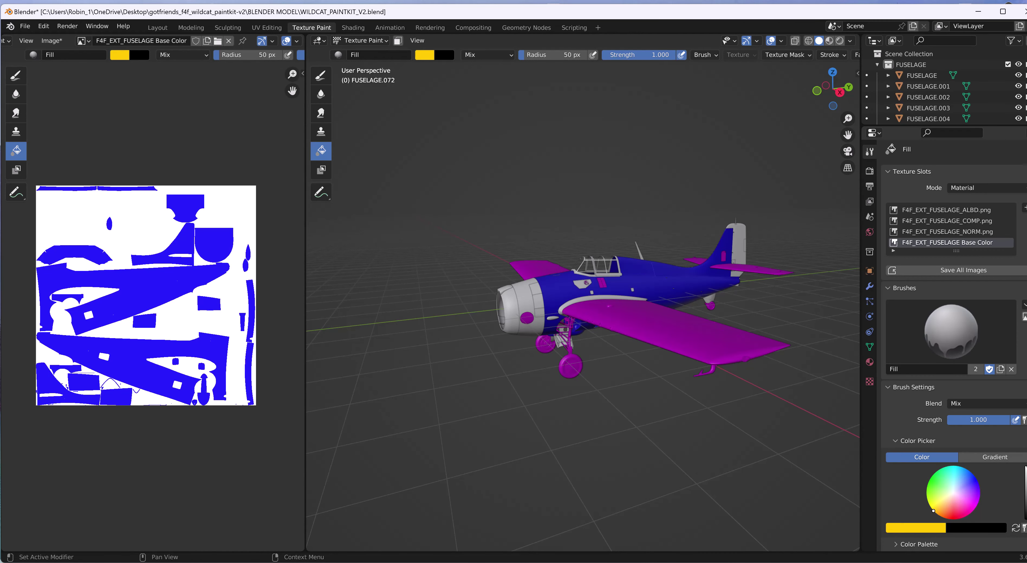
pyautogui.click(530, 301)
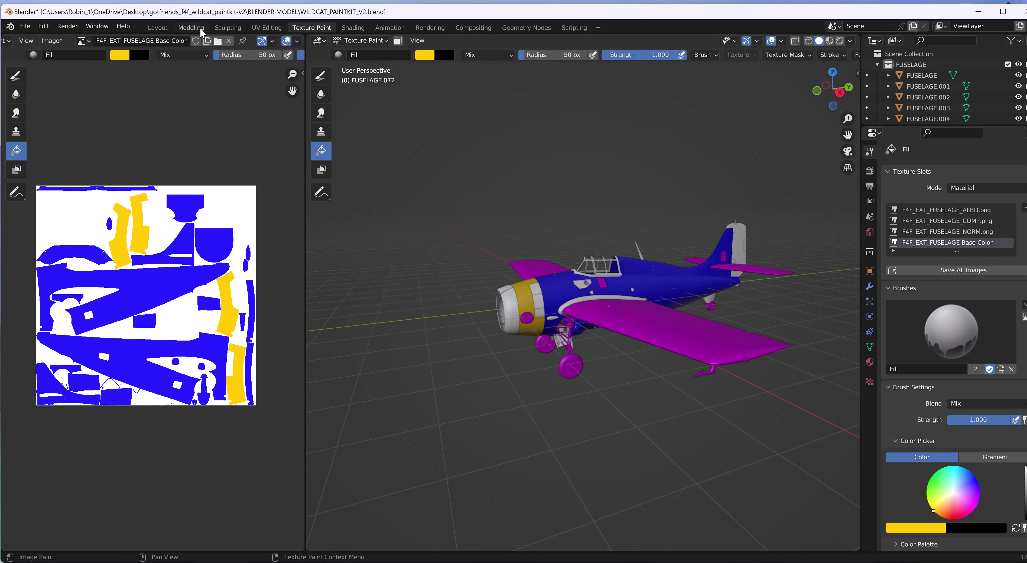
# Make the small upper panel at the cowling's rear edge the active object and fill it with red in Texture Paint
pyautogui.click(157, 27)
pyautogui.click(436, 252)
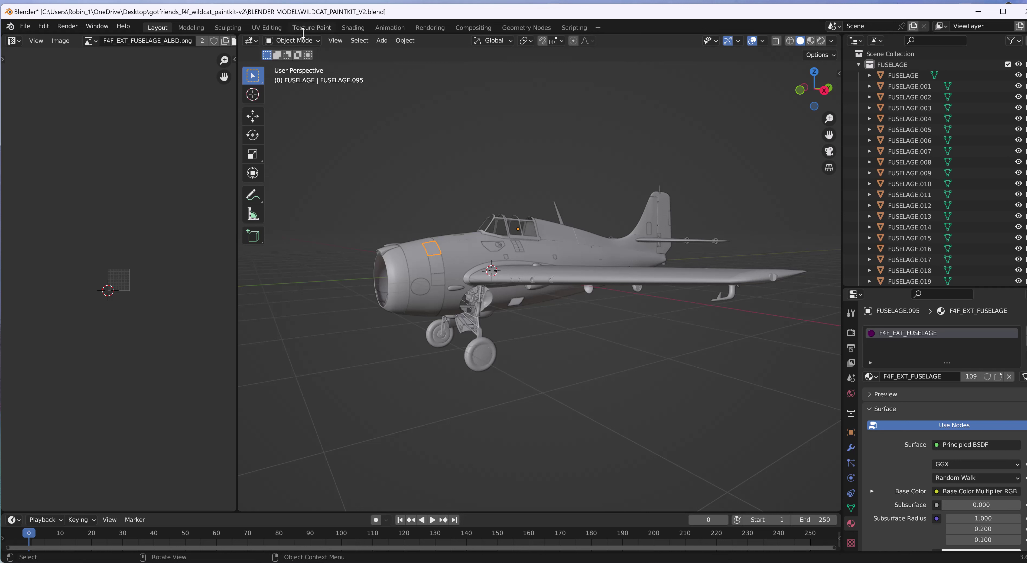
pyautogui.click(310, 27)
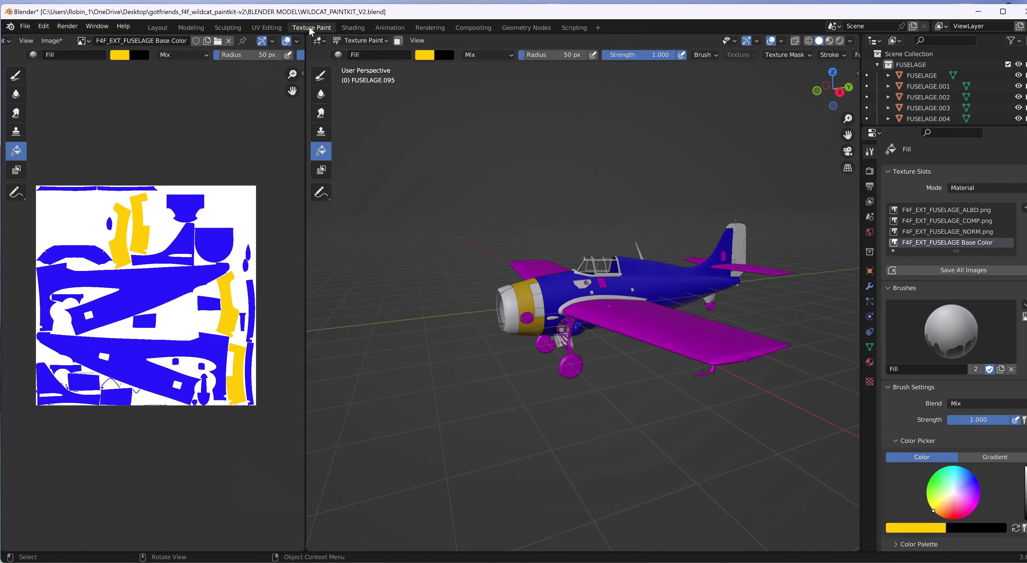
pyautogui.click(948, 506)
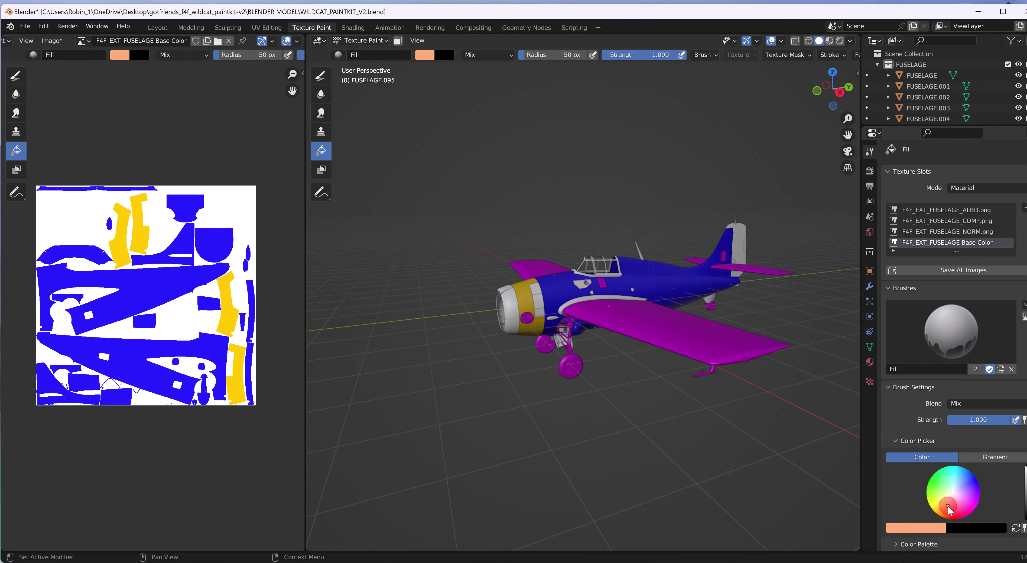
pyautogui.click(952, 512)
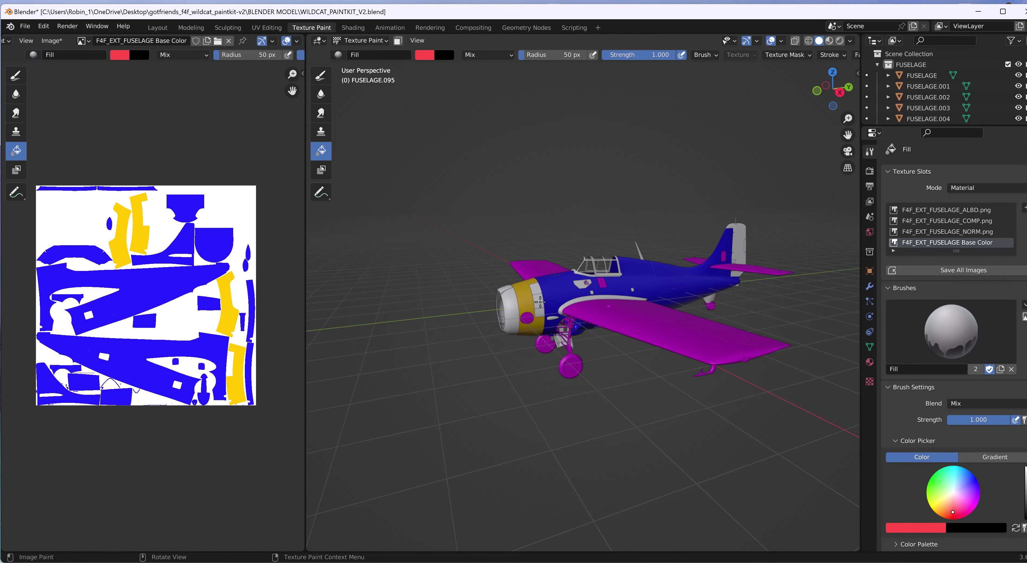
pyautogui.click(538, 292)
# Set up the Draw brush with black as the active colour and a radius of 6 px
pyautogui.scroll(8, 504, 407)
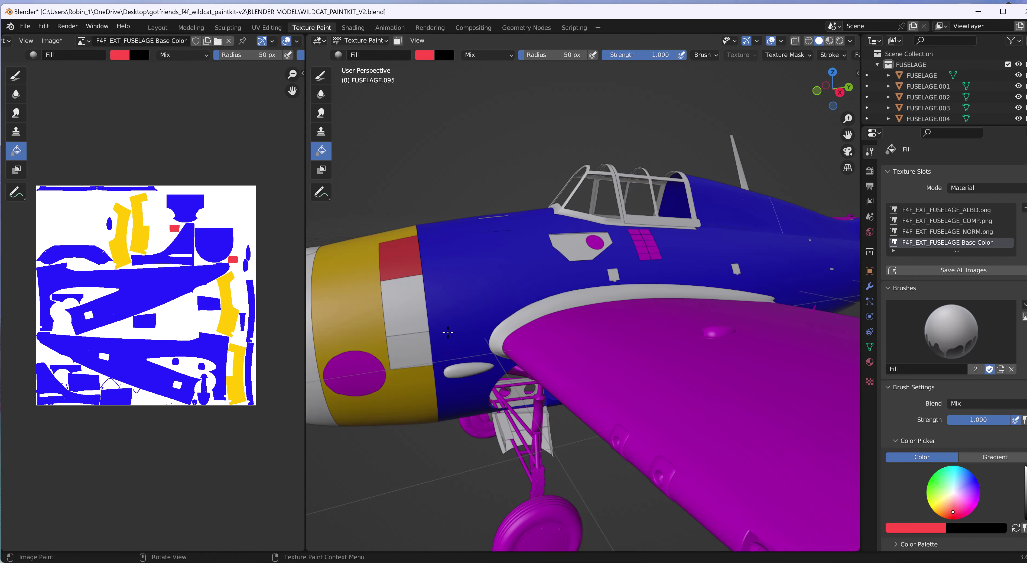
pyautogui.scroll(2, 444, 318)
pyautogui.scroll(-2, 435, 303)
pyautogui.click(1015, 527)
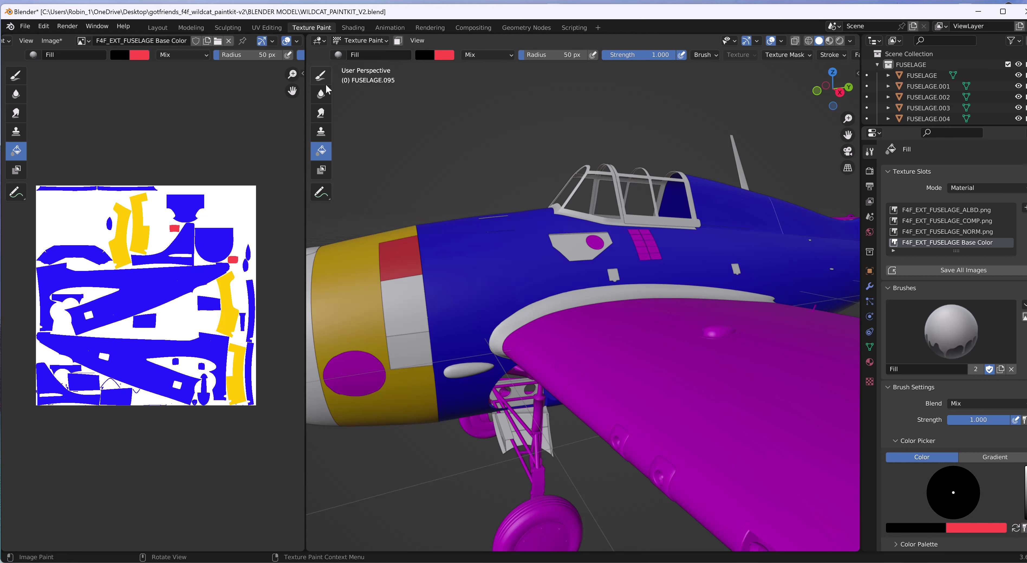
pyautogui.click(321, 75)
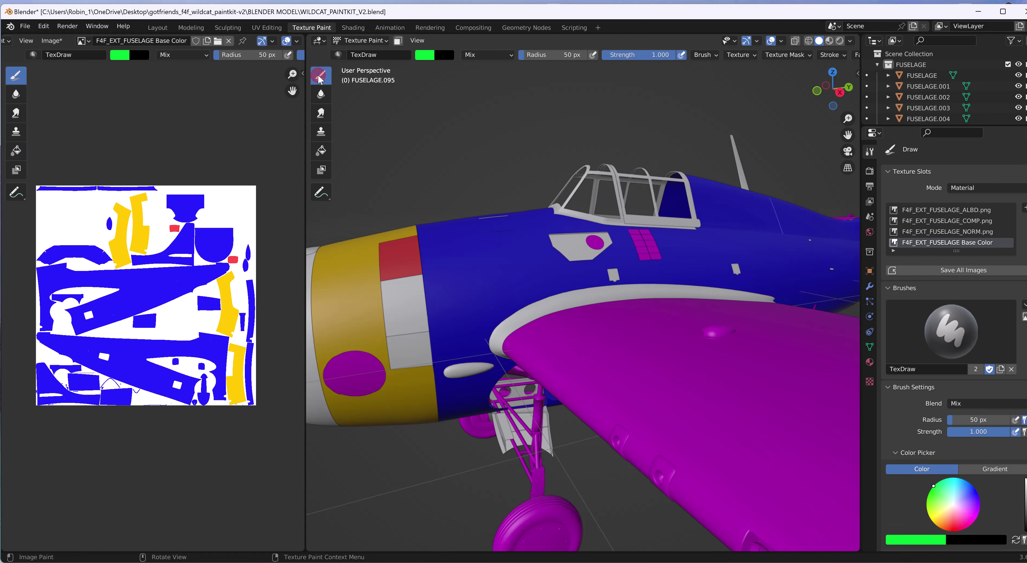
pyautogui.click(1015, 539)
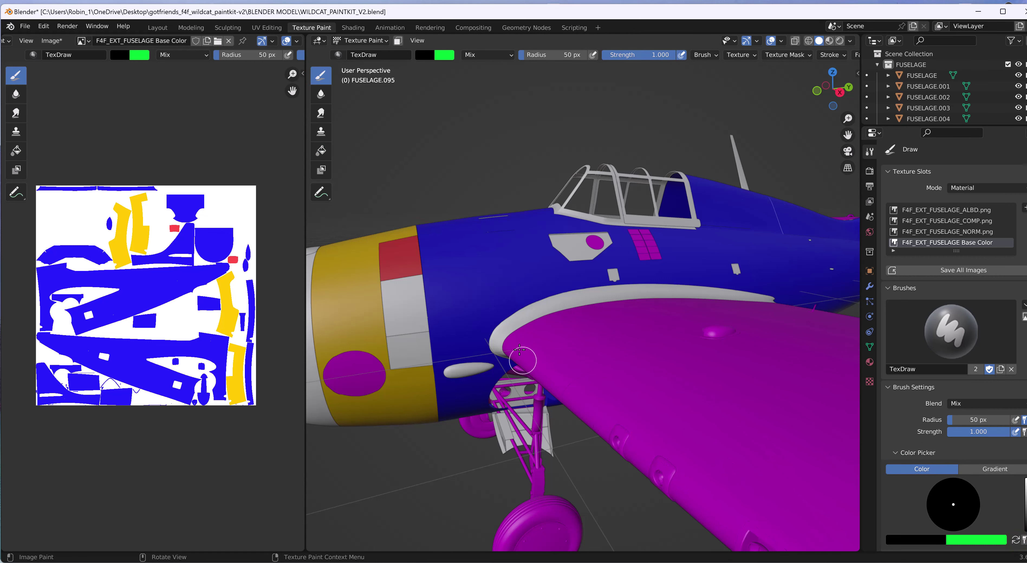
pyautogui.press('f')
pyautogui.click(403, 263)
pyautogui.press('f')
pyautogui.click(400, 276)
# Draw a small black arrow pointing down on the lower half of the red cowling panel
pyautogui.moveTo(397, 269); pyautogui.dragTo(397, 264)
pyautogui.moveTo(395, 271); pyautogui.dragTo(402, 270)
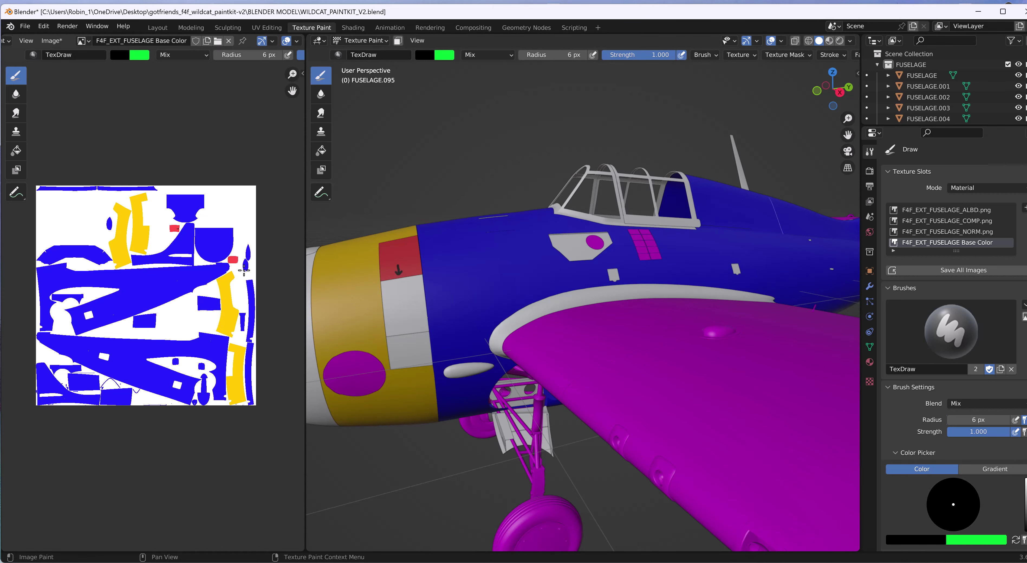
pyautogui.scroll(5, 212, 258)
pyautogui.scroll(-3, 223, 188)
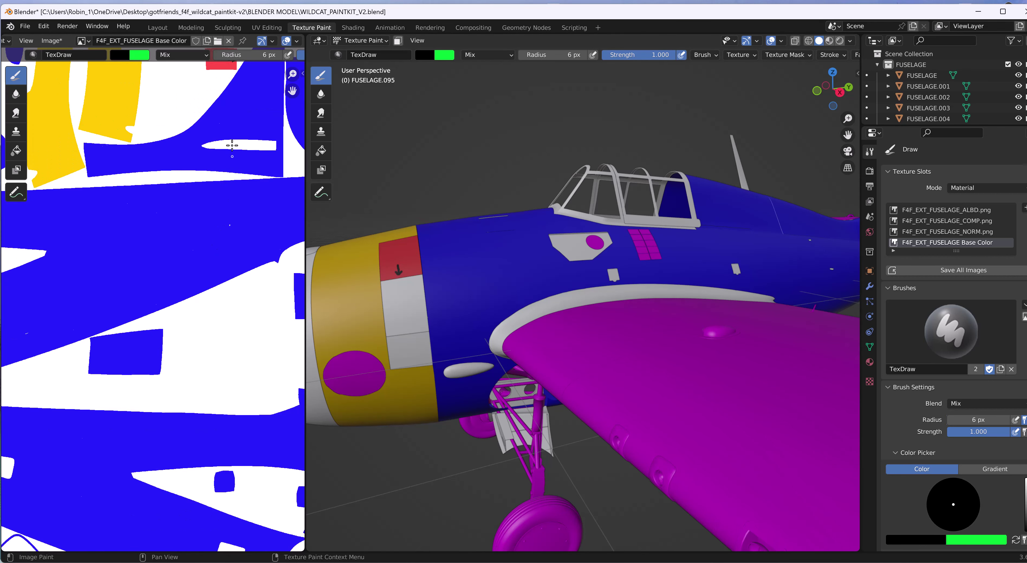
pyautogui.scroll(2, 397, 262)
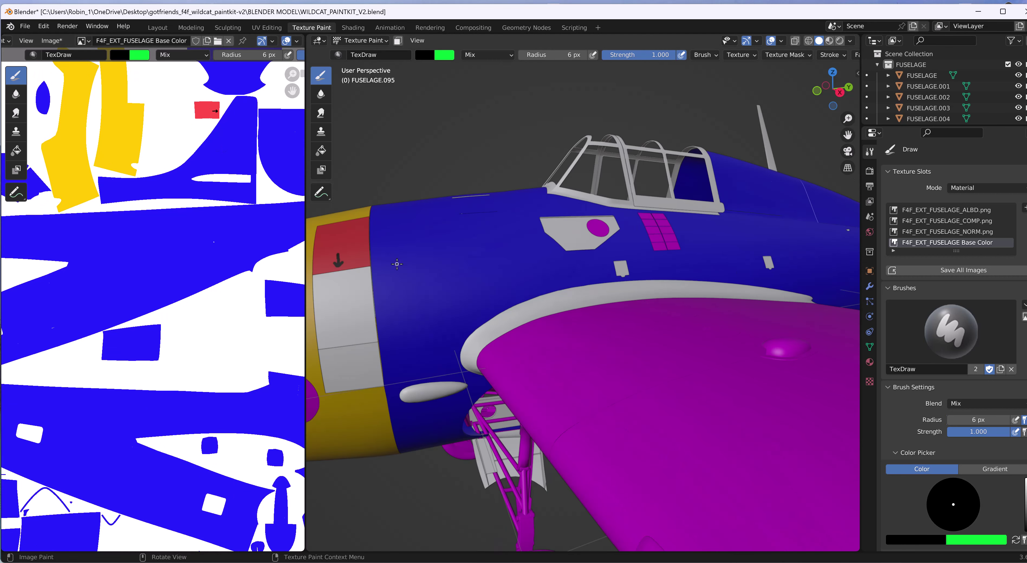
# Draw a small black T-shaped mark above the arrow on the red cowling panel
pyautogui.moveTo(341, 228)
pyautogui.mouseDown()
pyautogui.moveTo(342, 240)
pyautogui.moveTo(347, 226)
pyautogui.mouseUp()
pyautogui.scroll(-3, 349, 319)
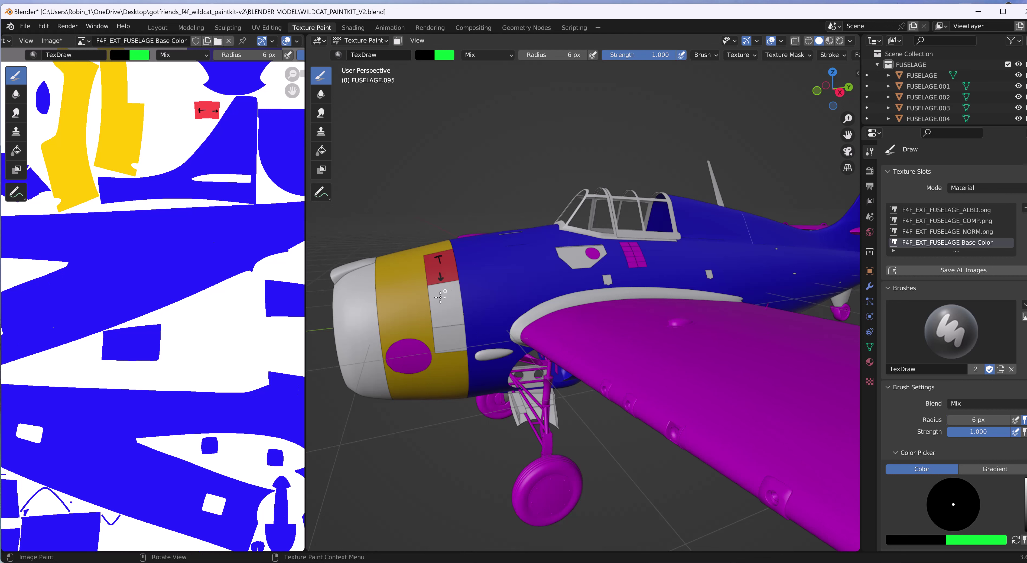
pyautogui.scroll(-2, 451, 336)
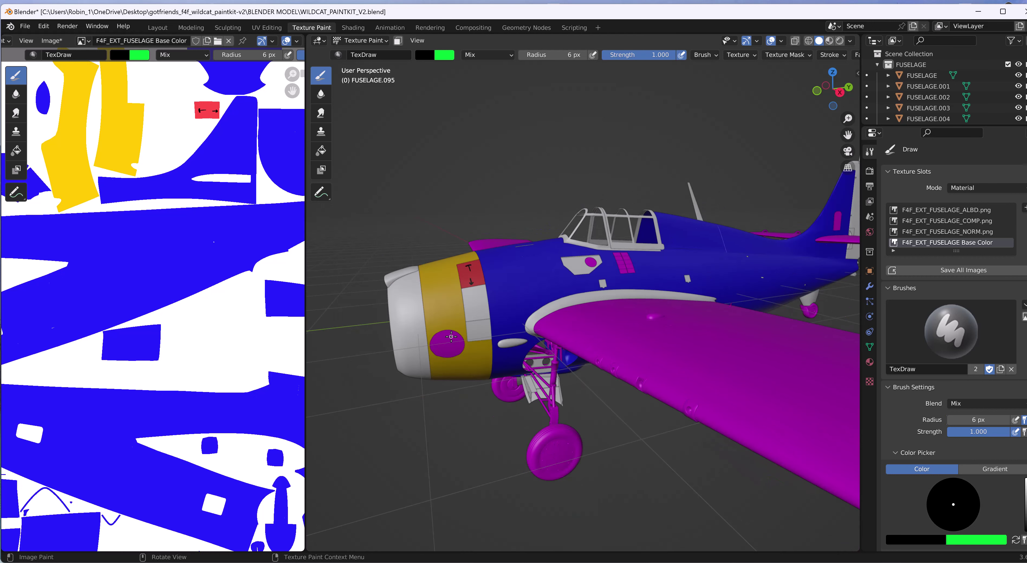
pyautogui.scroll(-1, 451, 336)
pyautogui.scroll(-1, 451, 336)
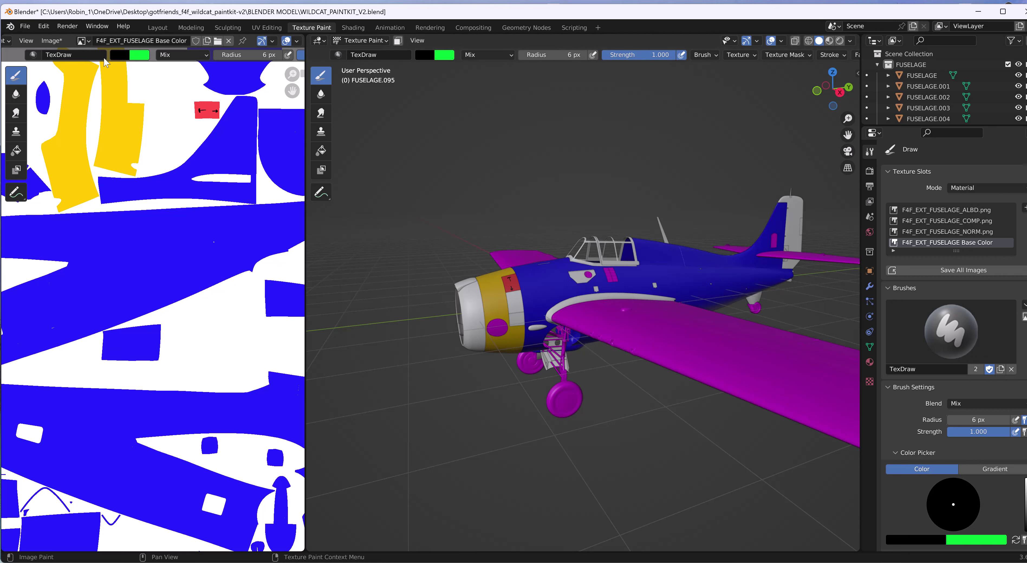
# Save the painted Base Color image to the Desktop as F4F_EXT_FUSELAGE Parts Base Color.png in PNG format
pyautogui.click(22, 27)
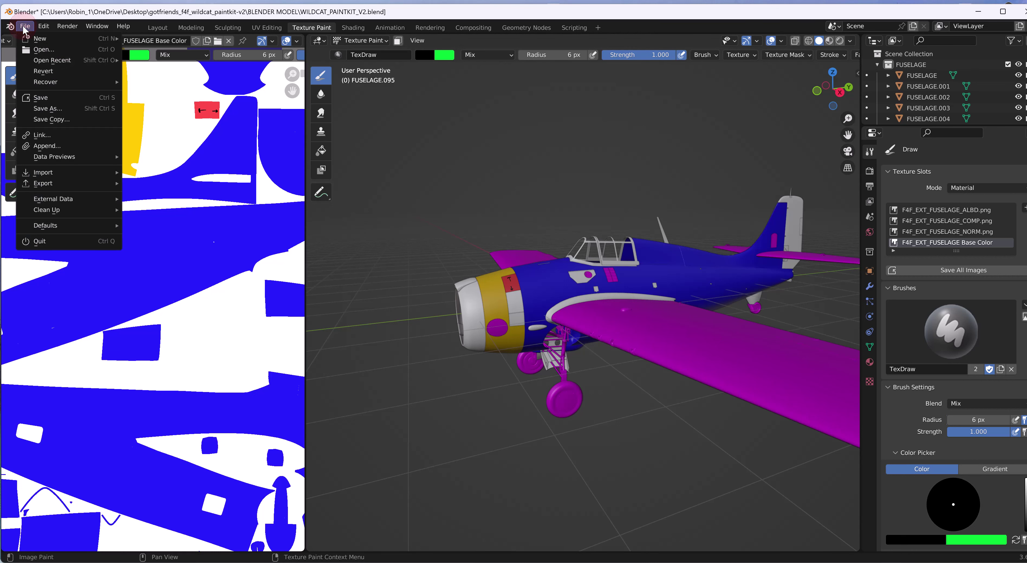
pyautogui.moveTo(76, 26)
pyautogui.click(23, 29)
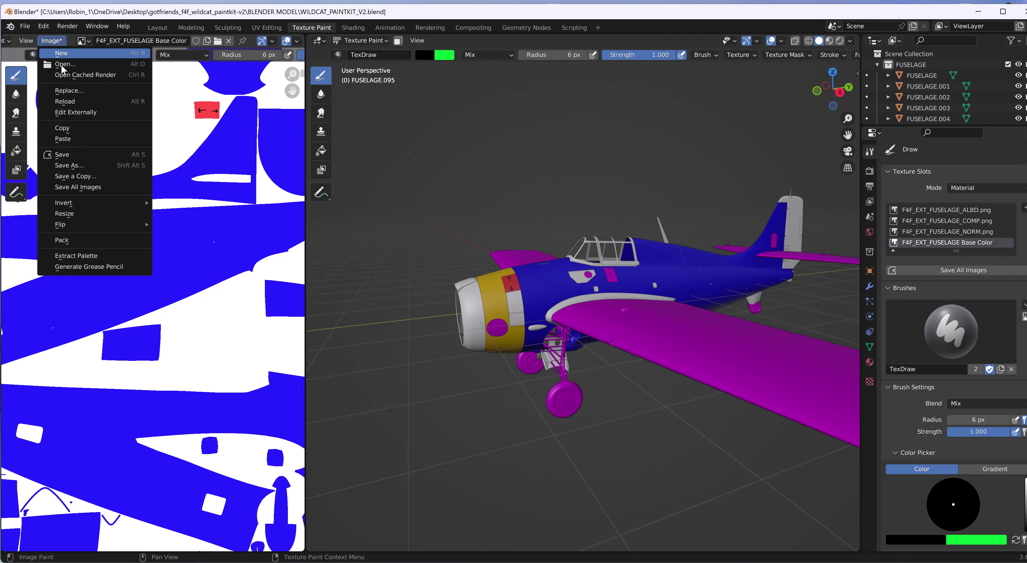
pyautogui.click(67, 166)
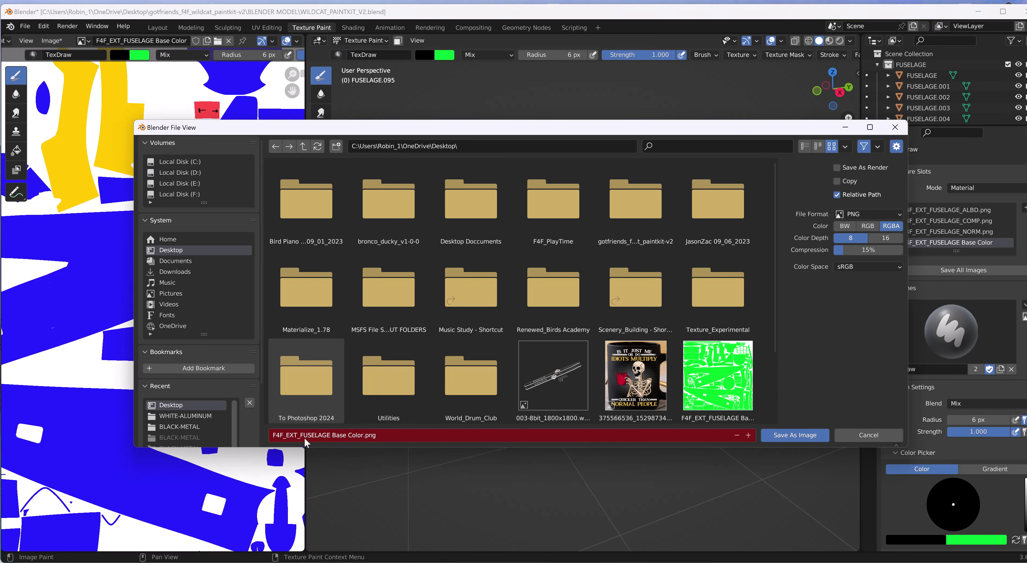
pyautogui.click(331, 435)
pyautogui.write('Parts')
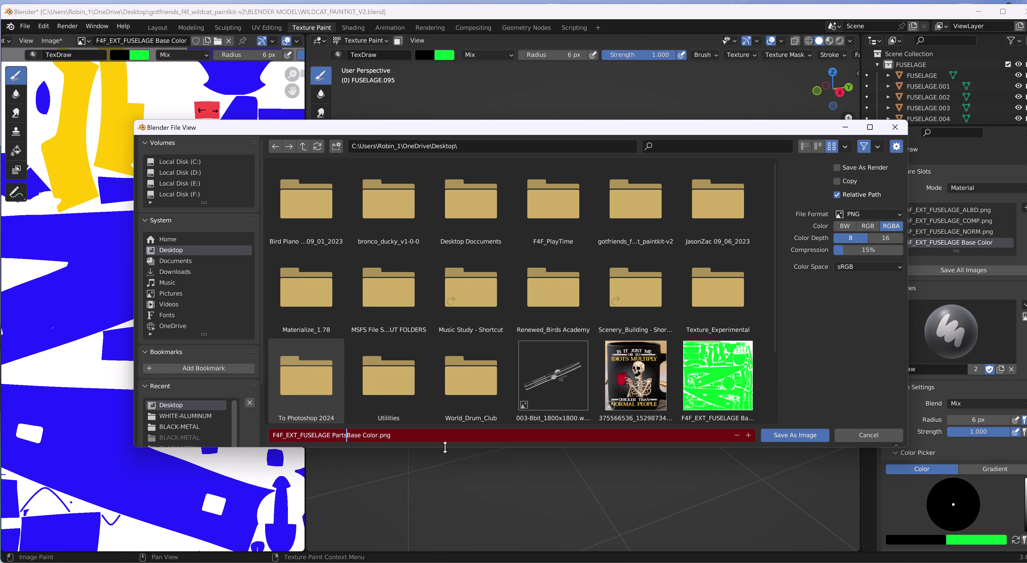
pyautogui.click(799, 438)
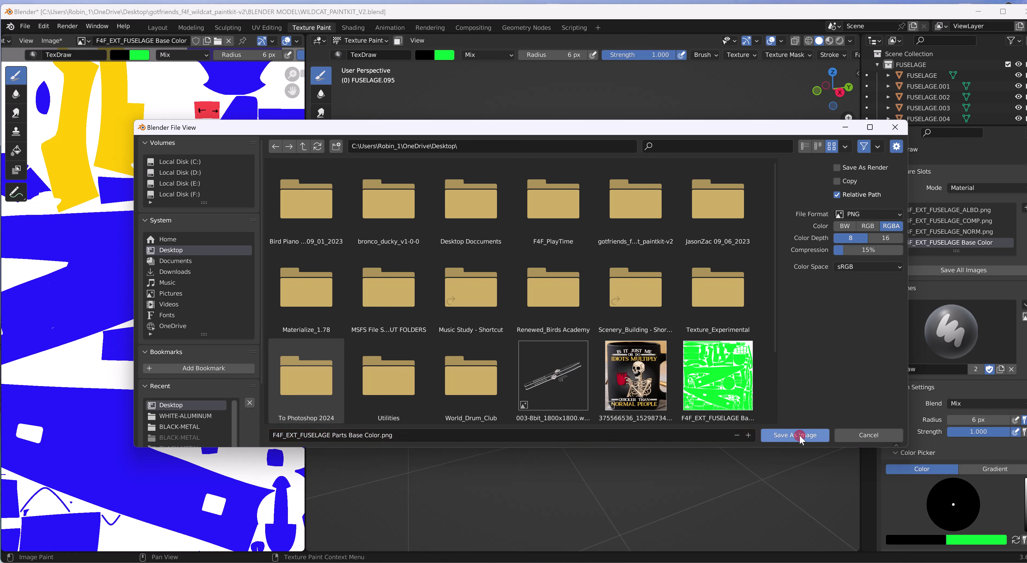
pyautogui.click(800, 436)
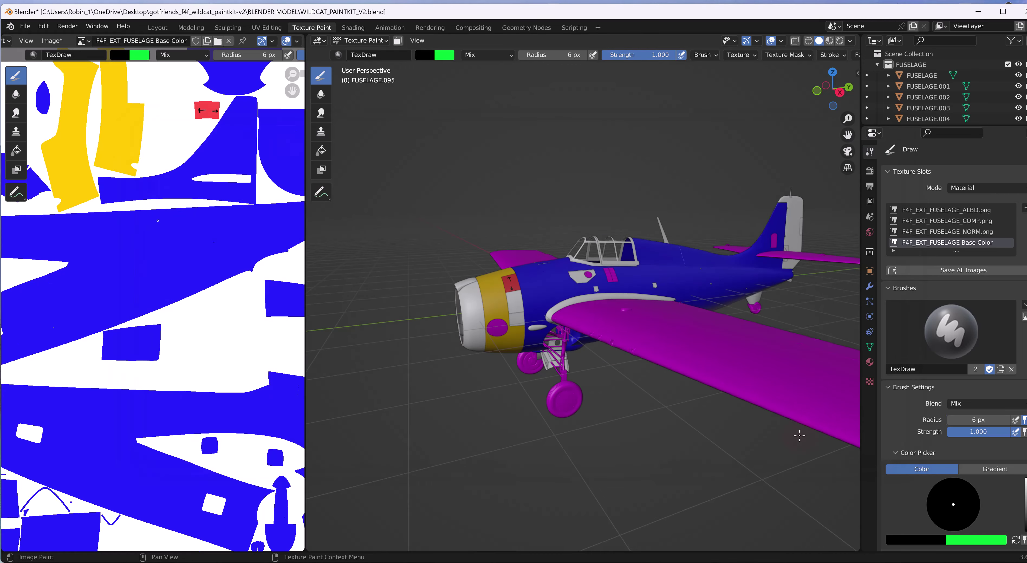
# Minimize Blender and examine the two saved fuselage images on the desktop, Base Color and Parts Base Color, closing each one
pyautogui.click(978, 11)
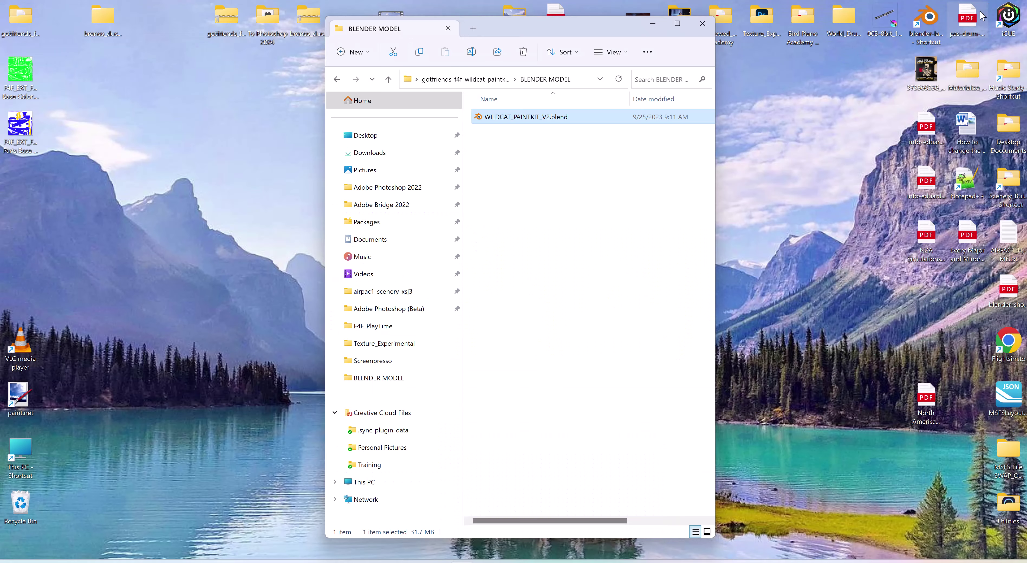
pyautogui.doubleClick(19, 65)
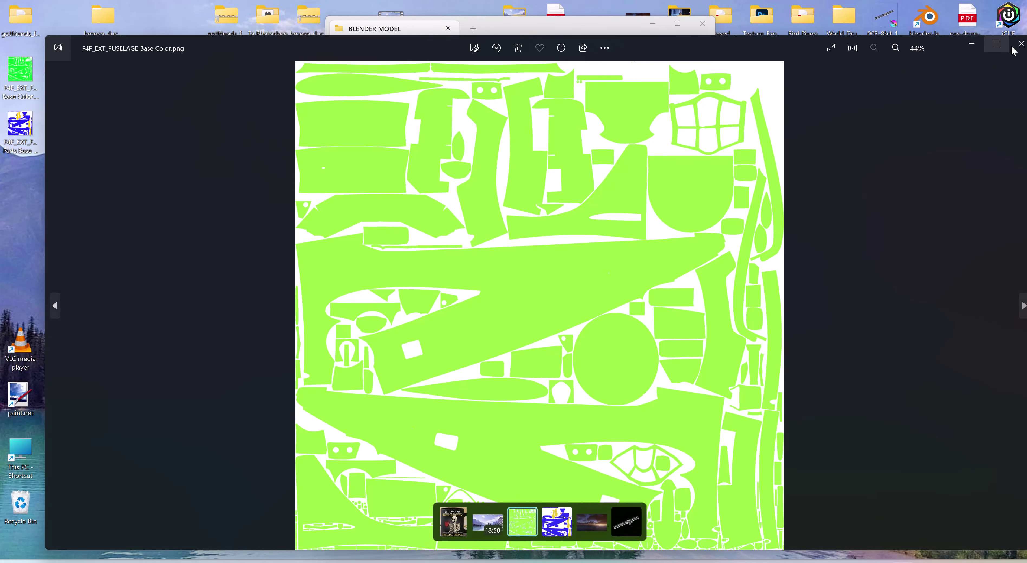
pyautogui.click(1017, 44)
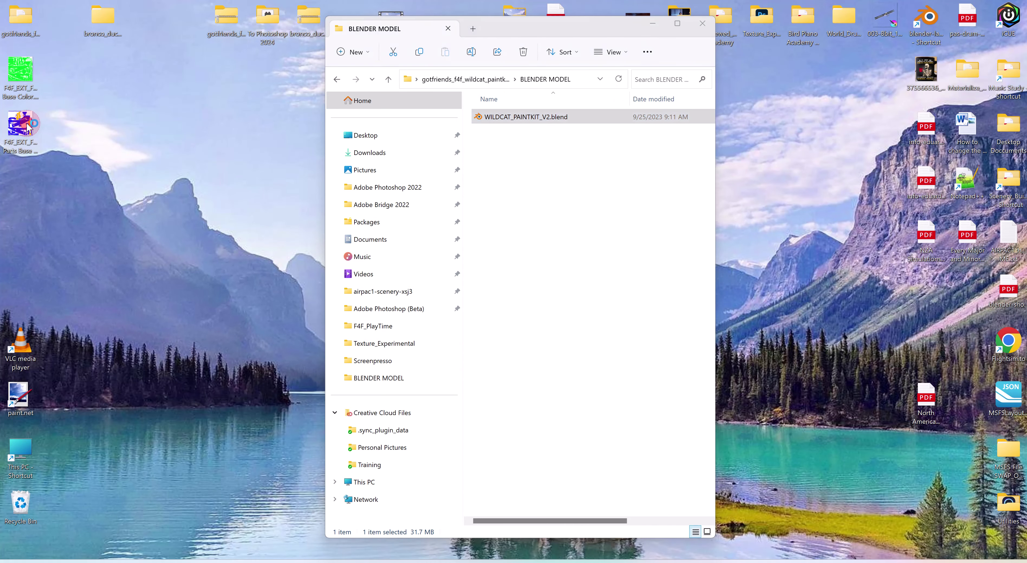
pyautogui.doubleClick(28, 127)
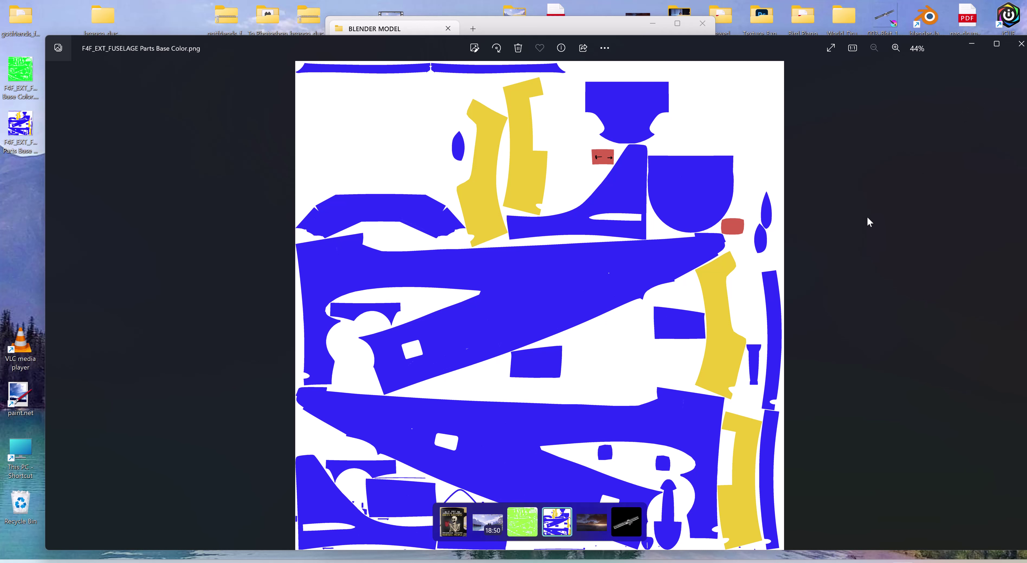
pyautogui.moveTo(692, 55); pyautogui.dragTo(665, 52)
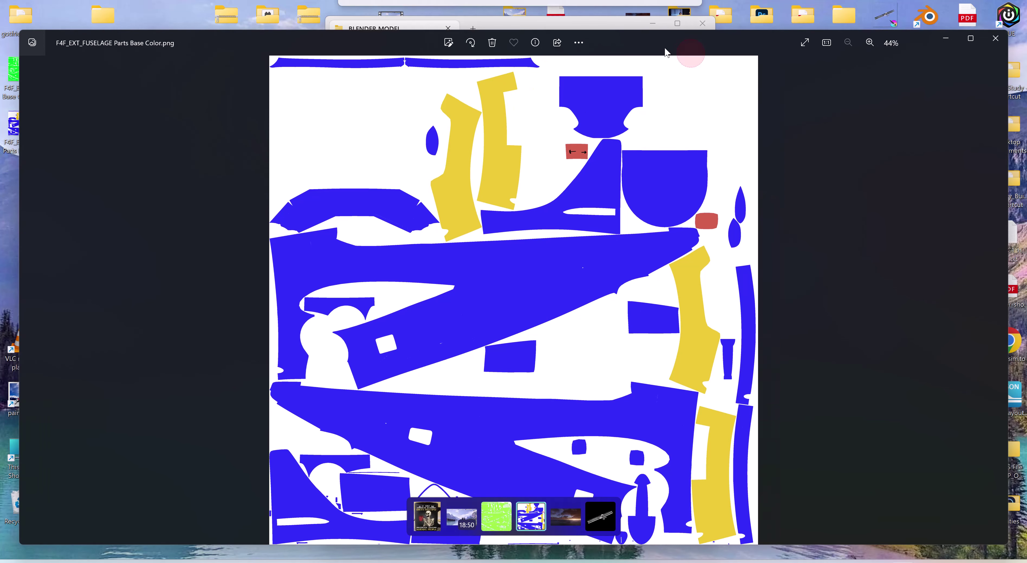
pyautogui.click(996, 38)
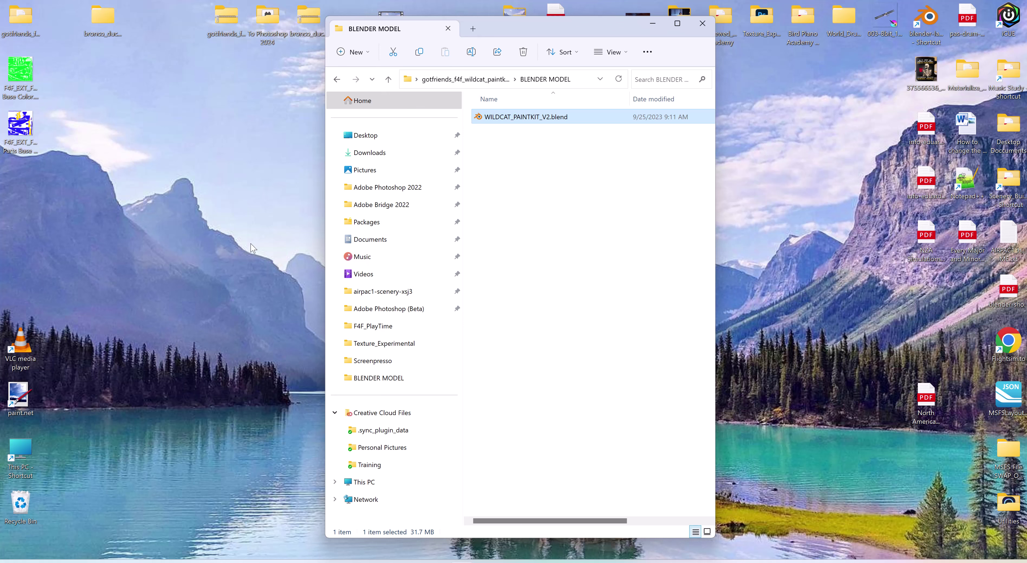
# Return to Blender, close the project without saving its changes, and reopen WILDCAT_PAINTKIT_V2.blend from the BLENDER MODEL folder
pyautogui.press('Return')
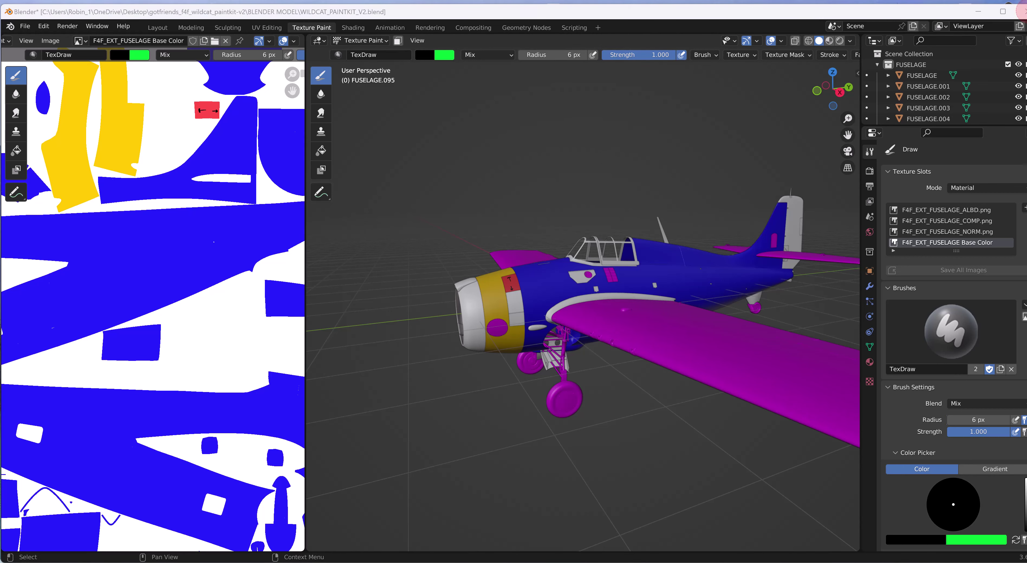
pyautogui.click(1021, 10)
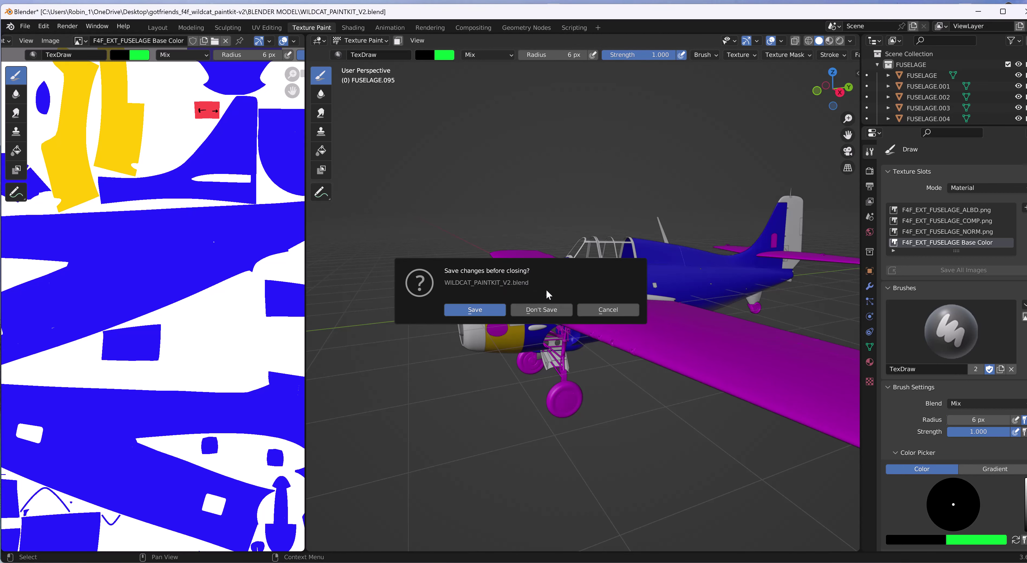
pyautogui.click(555, 310)
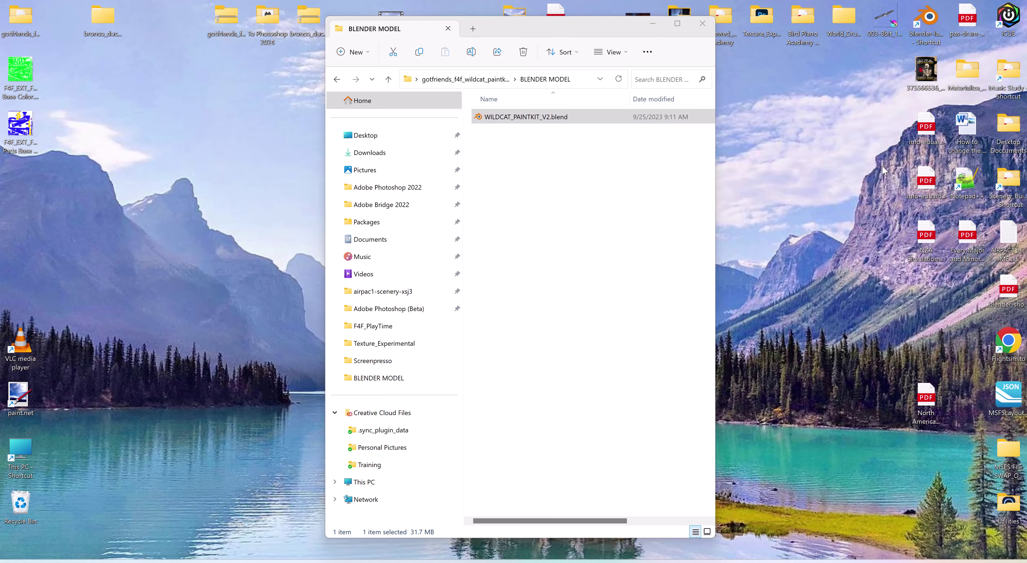
pyautogui.doubleClick(500, 116)
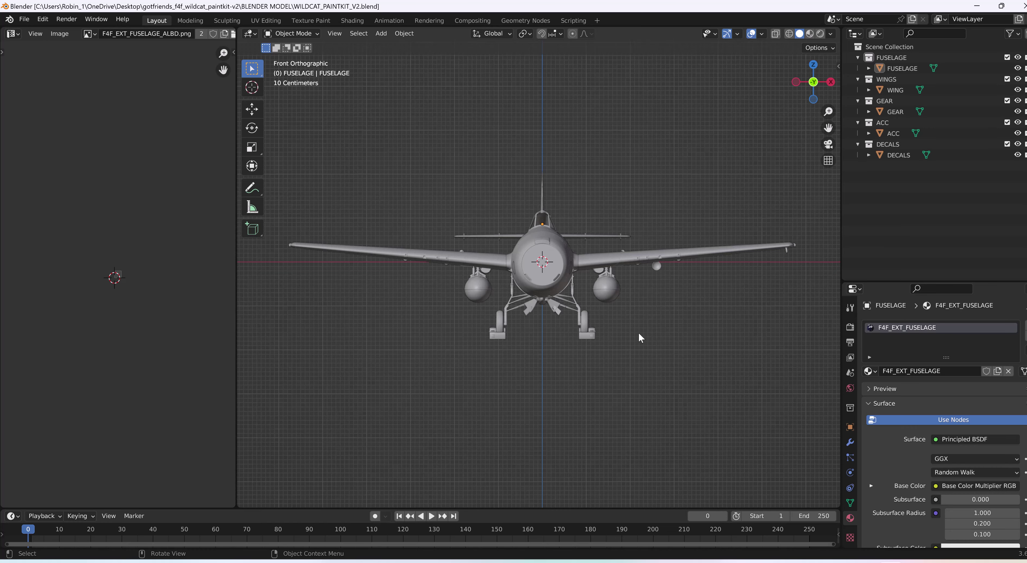
# Show the aircraft in Material Preview from an angled view and save the project over WILDCAT_PAINTKIT_V2.blend
pyautogui.moveTo(639, 332); pyautogui.dragTo(568, 353, button='middle')
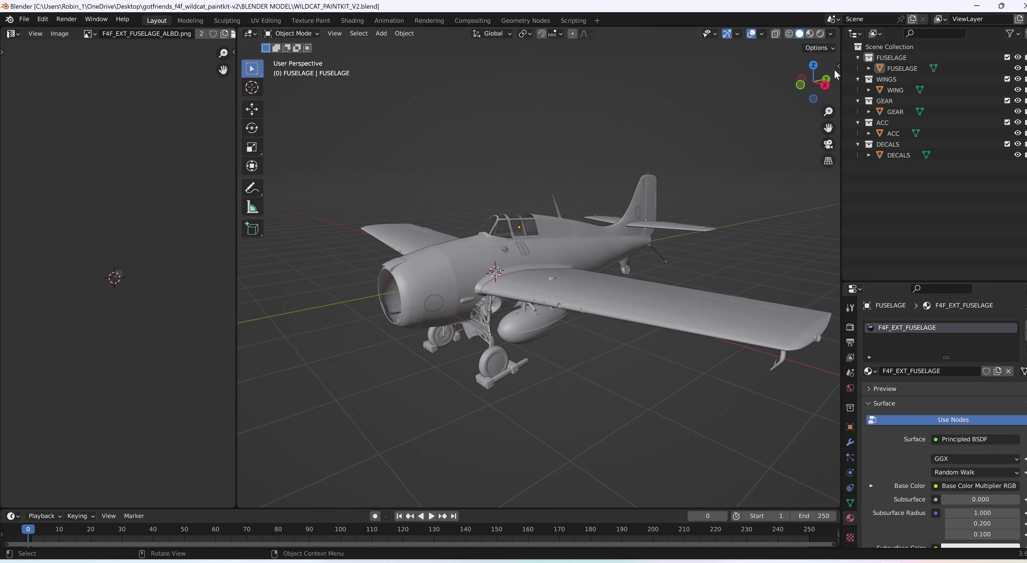
pyautogui.click(810, 34)
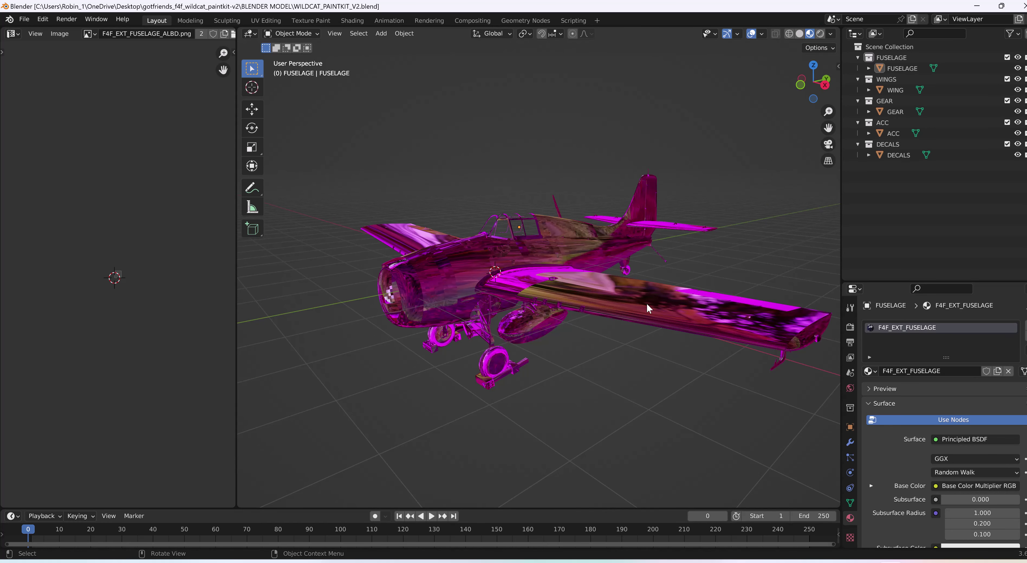
pyautogui.moveTo(562, 329); pyautogui.dragTo(560, 341, button='middle')
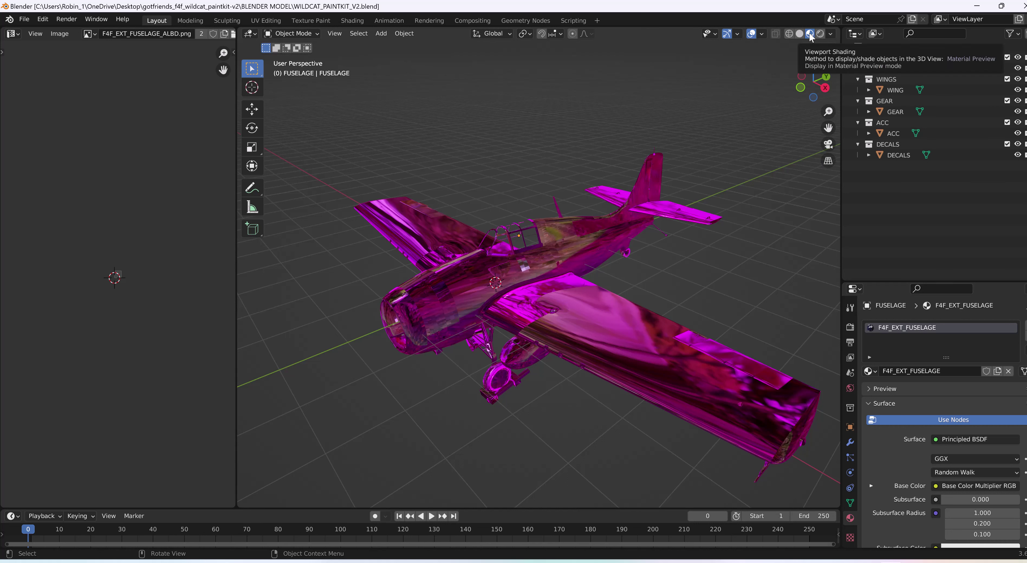
pyautogui.click(24, 19)
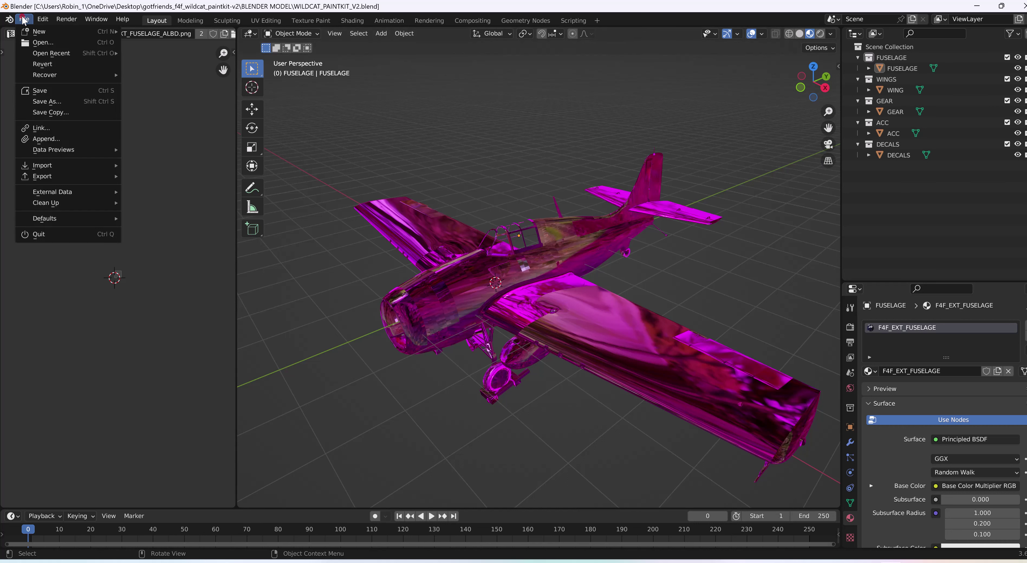
pyautogui.click(41, 100)
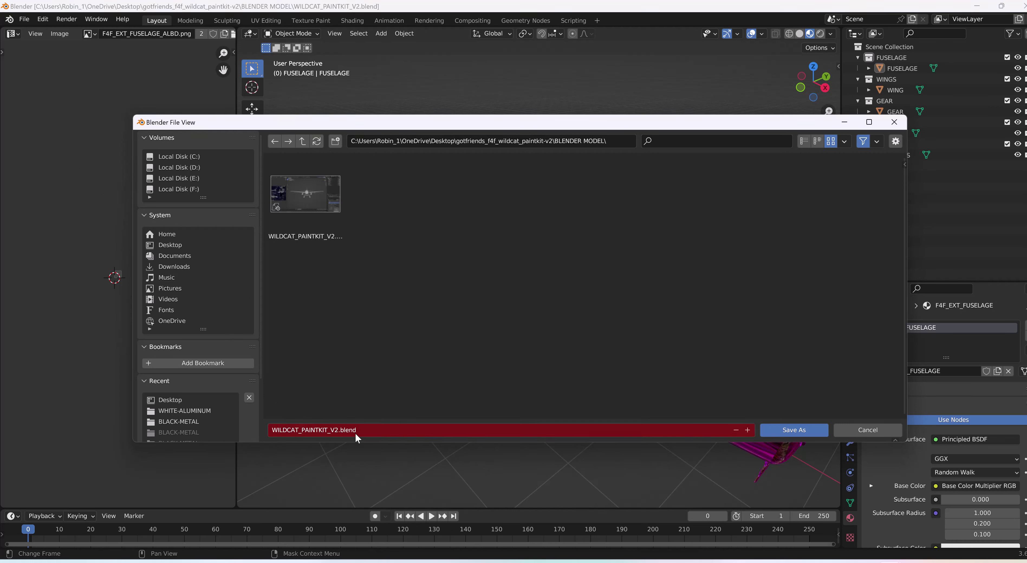
pyautogui.click(802, 430)
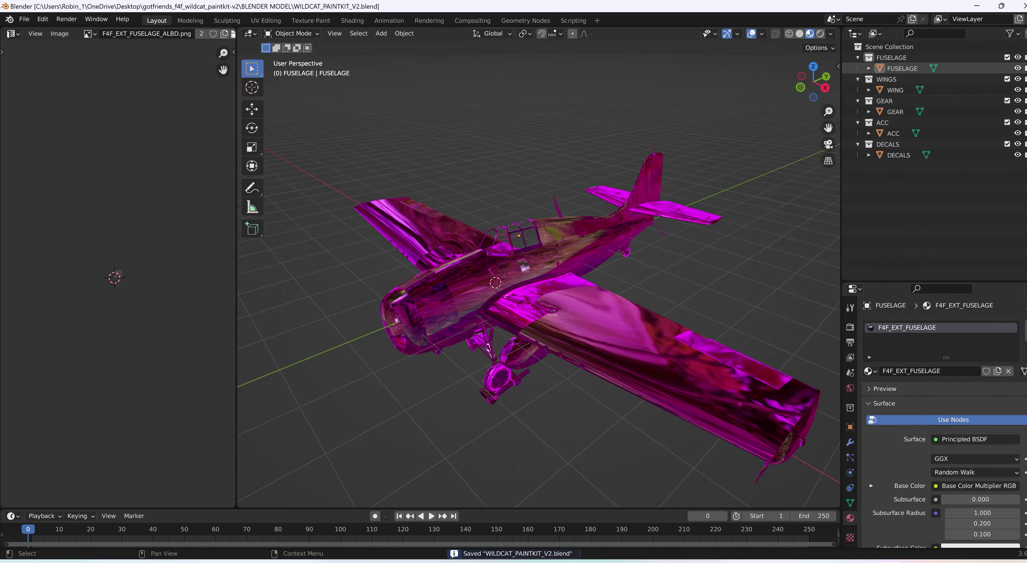
# Close Blender, check the backup file in the BLENDER MODEL folder, and load the newly saved WILDCAT_PAINTKIT_V2.blend
pyautogui.click(1021, 5)
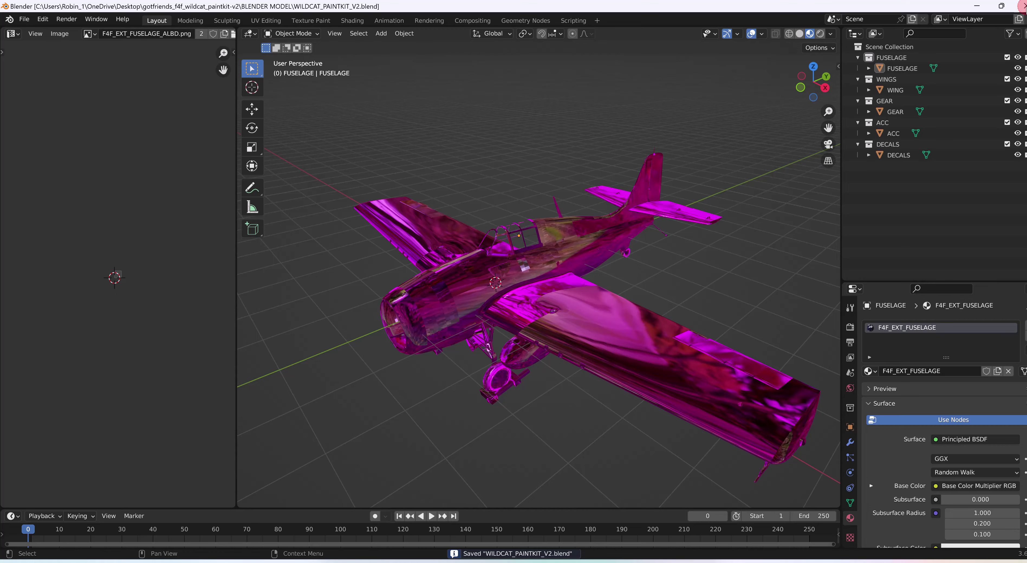
pyautogui.click(836, 176)
pyautogui.click(487, 140)
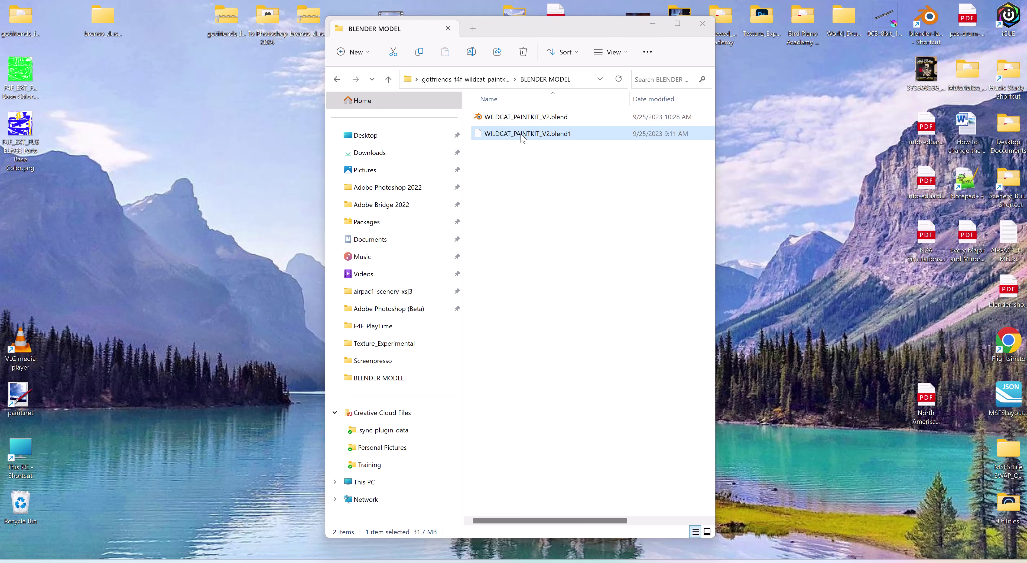
pyautogui.click(525, 118)
pyautogui.doubleClick(525, 118)
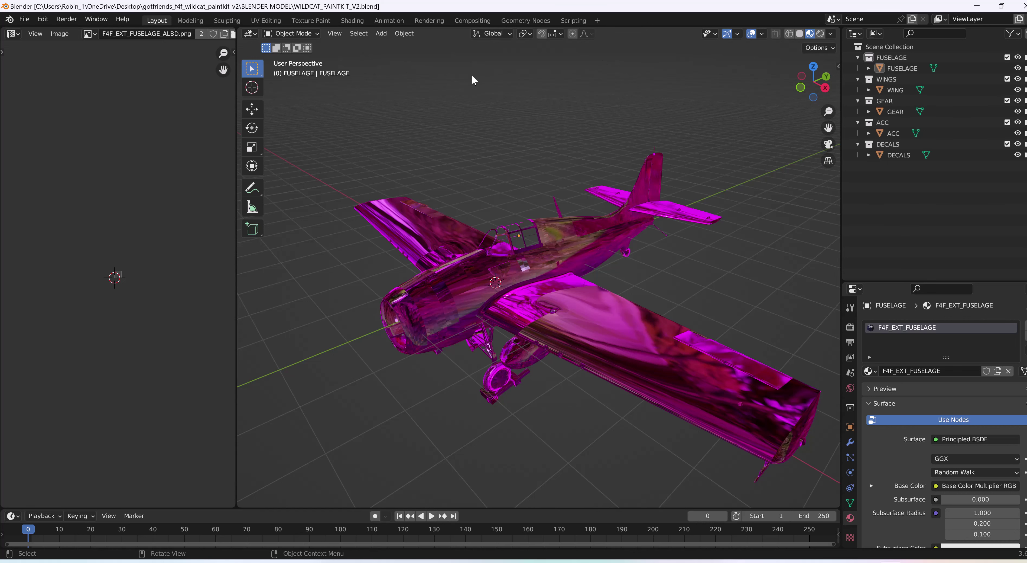
# Switch to the Texture Paint workspace and set the Draw brush's falloff to the flat, constant curve preset
pyautogui.click(302, 20)
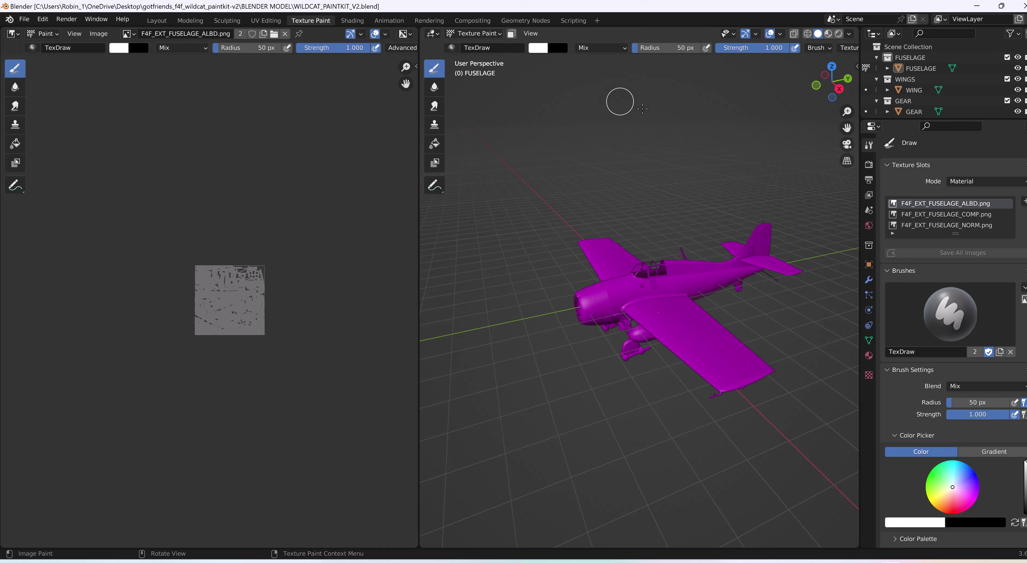
pyautogui.scroll(-2, 793, 47)
pyautogui.scroll(-8, 793, 47)
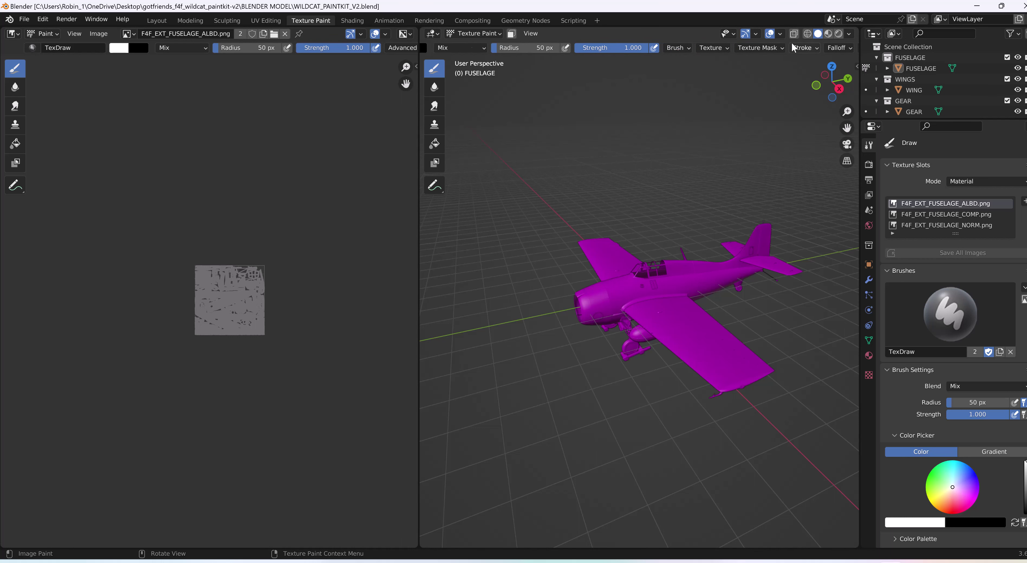
pyautogui.scroll(-2, 741, 65)
pyautogui.scroll(-2, 740, 65)
pyautogui.scroll(3, 759, 48)
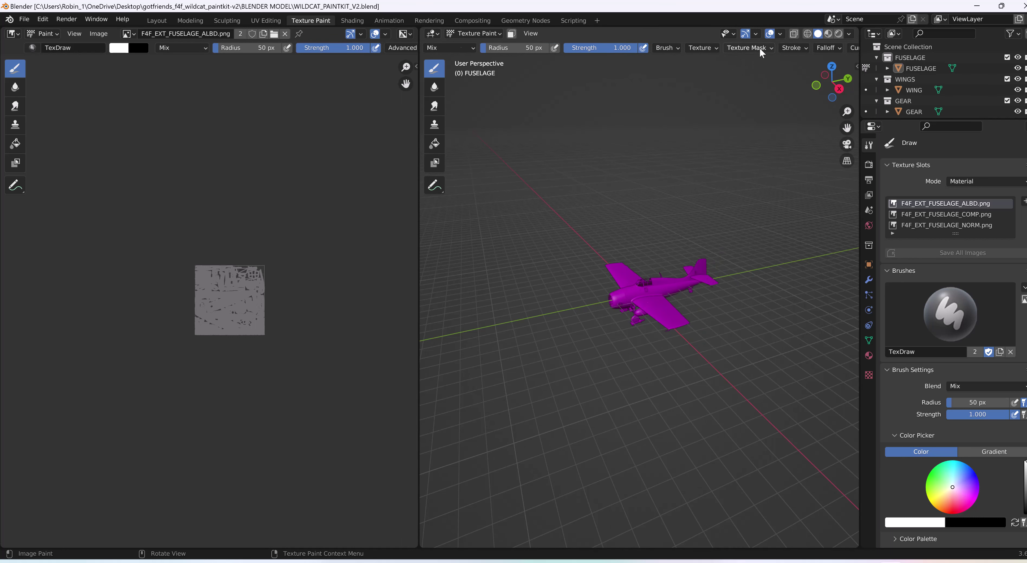
pyautogui.scroll(-2, 765, 61)
pyautogui.scroll(-5, 781, 49)
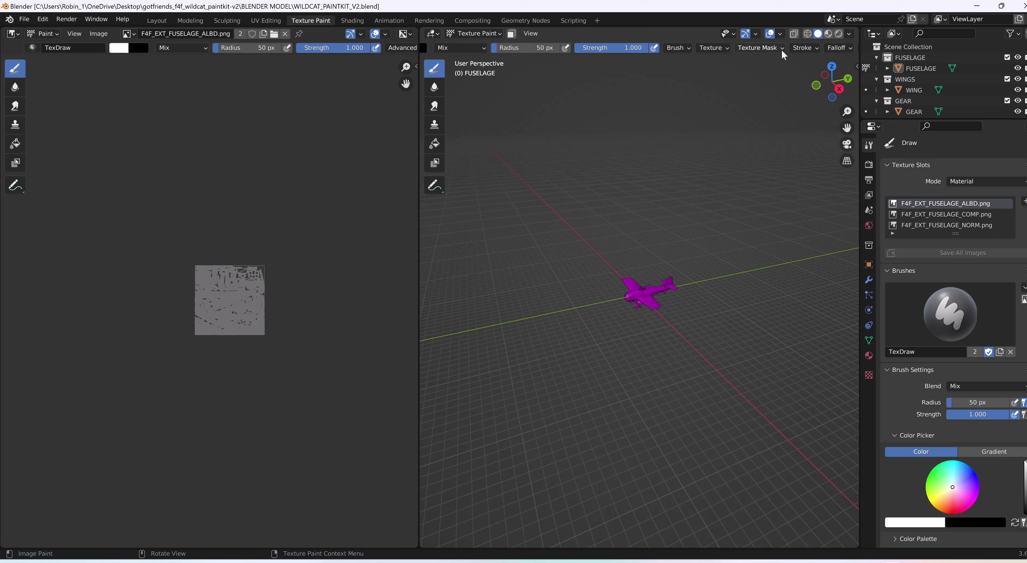
pyautogui.scroll(-3, 781, 49)
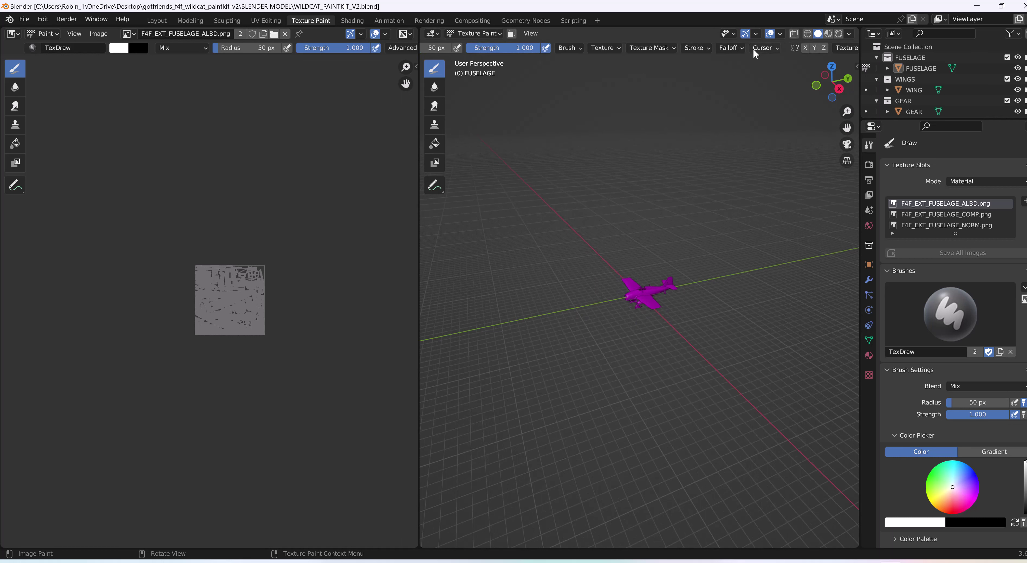
pyautogui.click(728, 48)
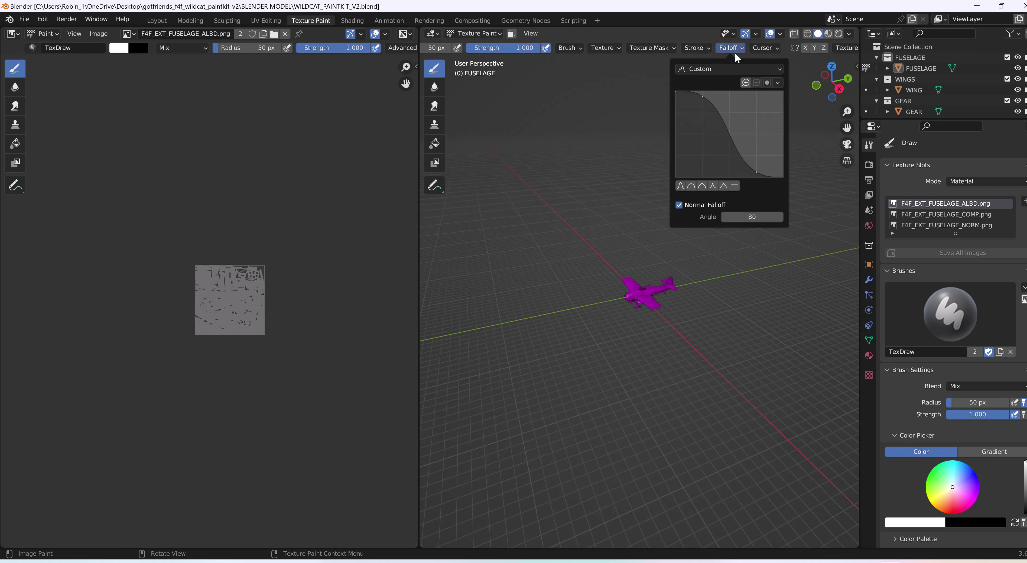
pyautogui.click(735, 184)
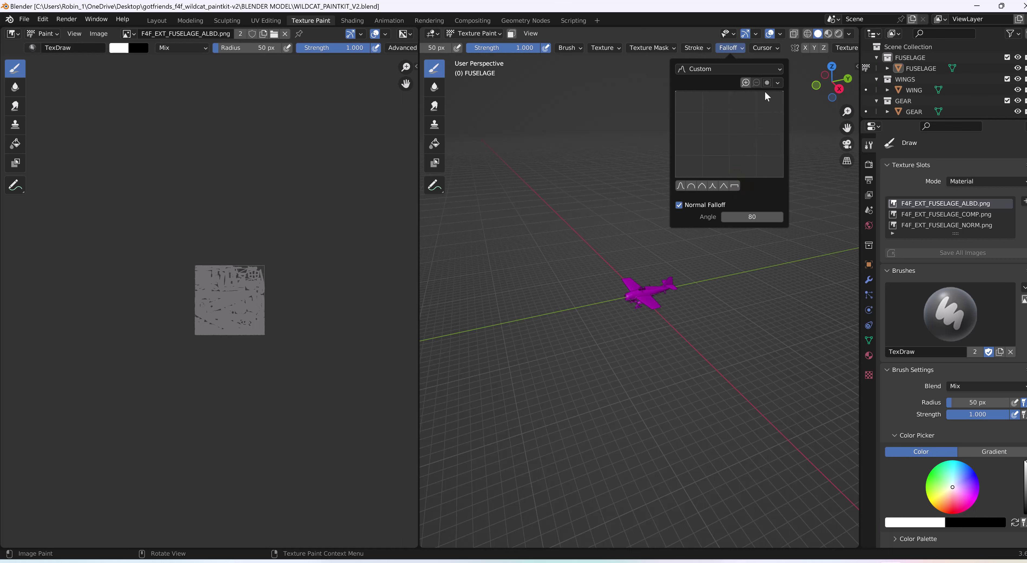
# Set the Draw brush's stroke method to Line
pyautogui.moveTo(694, 48)
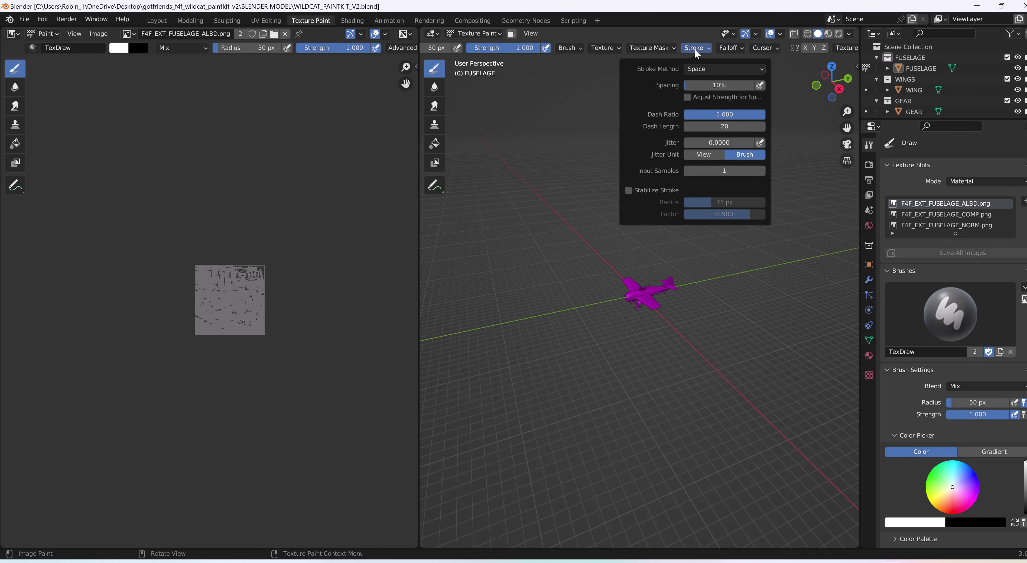
pyautogui.click(693, 69)
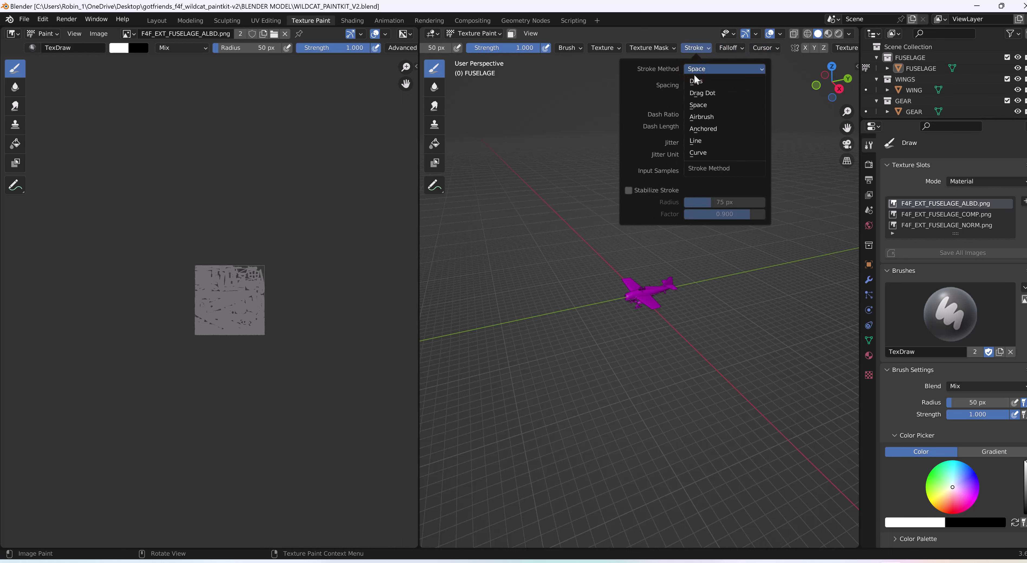
pyautogui.click(703, 141)
pyautogui.scroll(8, 701, 300)
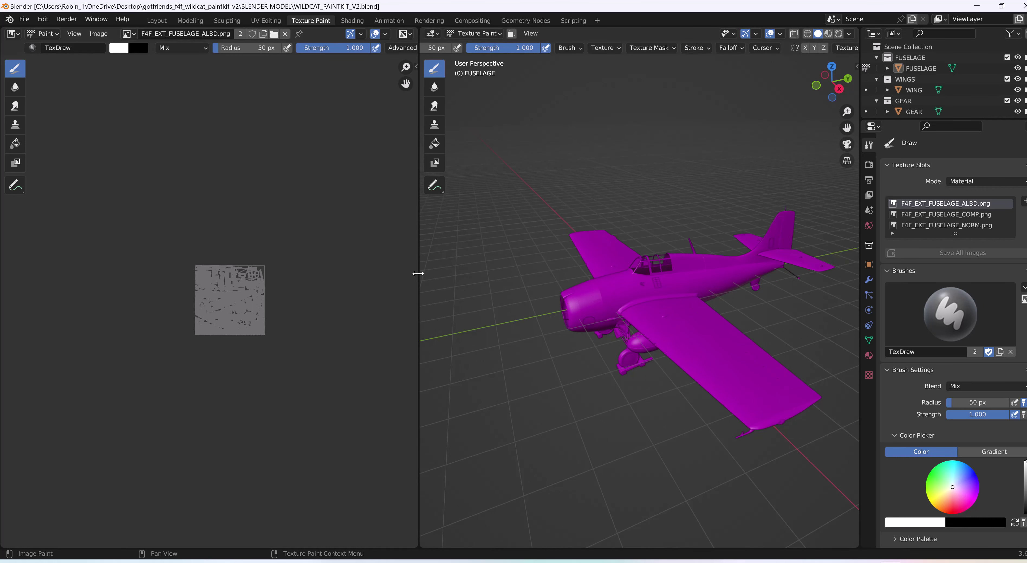
# Narrow the image editor to enlarge the 3D viewport, recentre the aircraft, and frame the fuselage texture in the image area
pyautogui.moveTo(417, 273); pyautogui.dragTo(213, 270)
pyautogui.rightClick(617, 269)
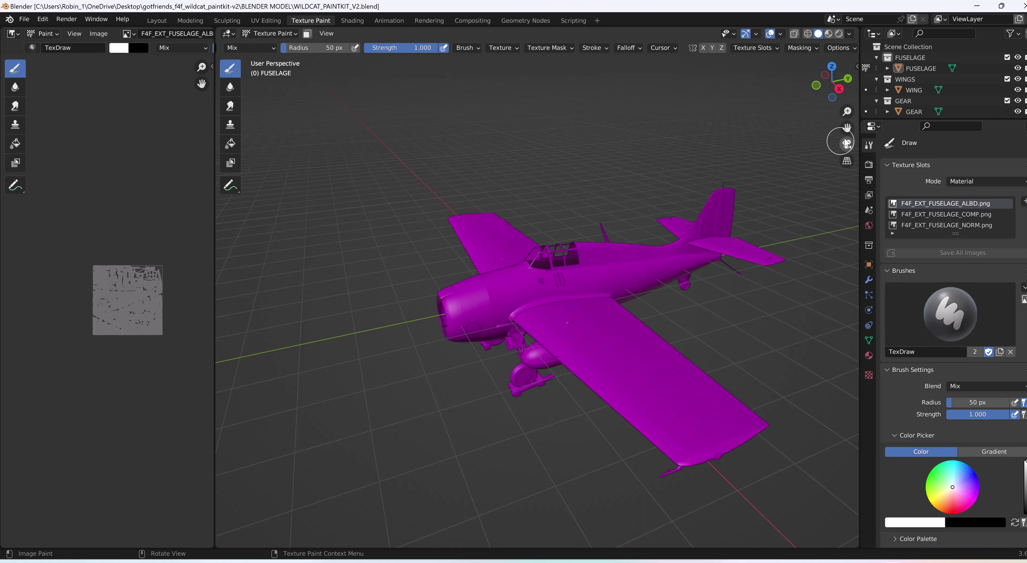
pyautogui.moveTo(847, 128)
pyautogui.mouseDown()
pyautogui.moveTo(813, 112)
pyautogui.moveTo(801, 82)
pyautogui.moveTo(807, 91)
pyautogui.mouseUp()
pyautogui.scroll(2, 141, 362)
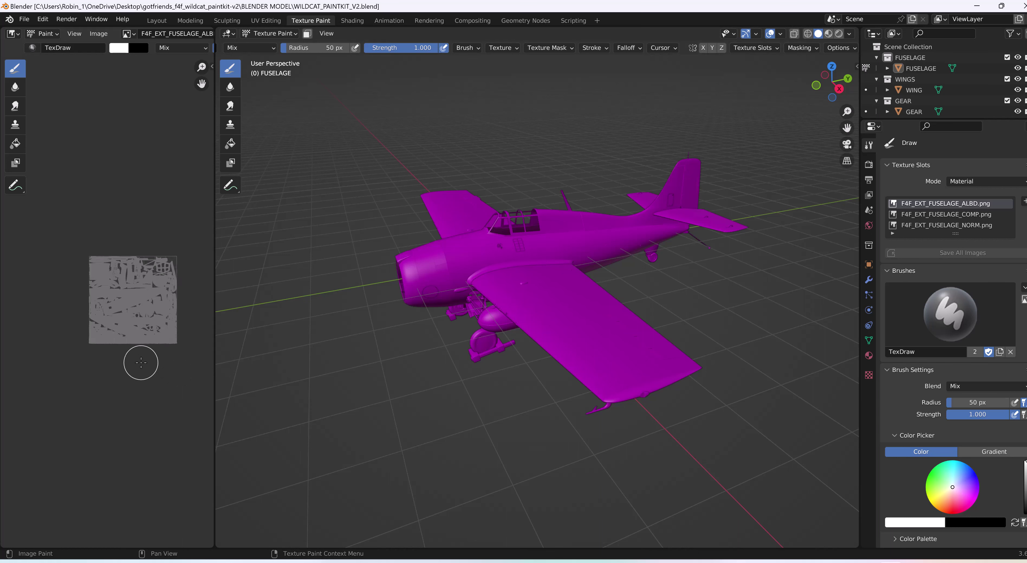
pyautogui.scroll(1, 145, 348)
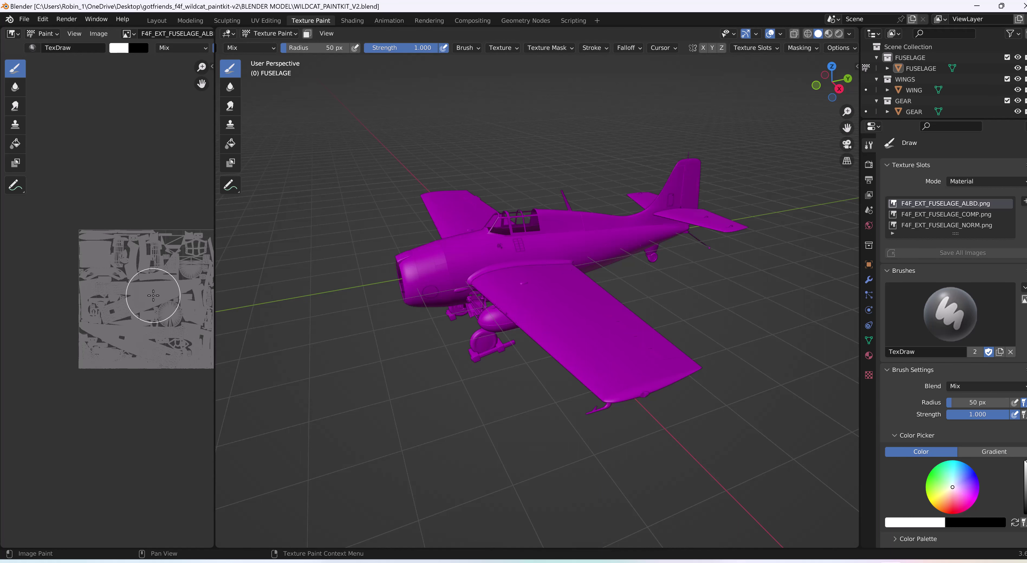
pyautogui.moveTo(153, 295); pyautogui.dragTo(107, 312, button='middle')
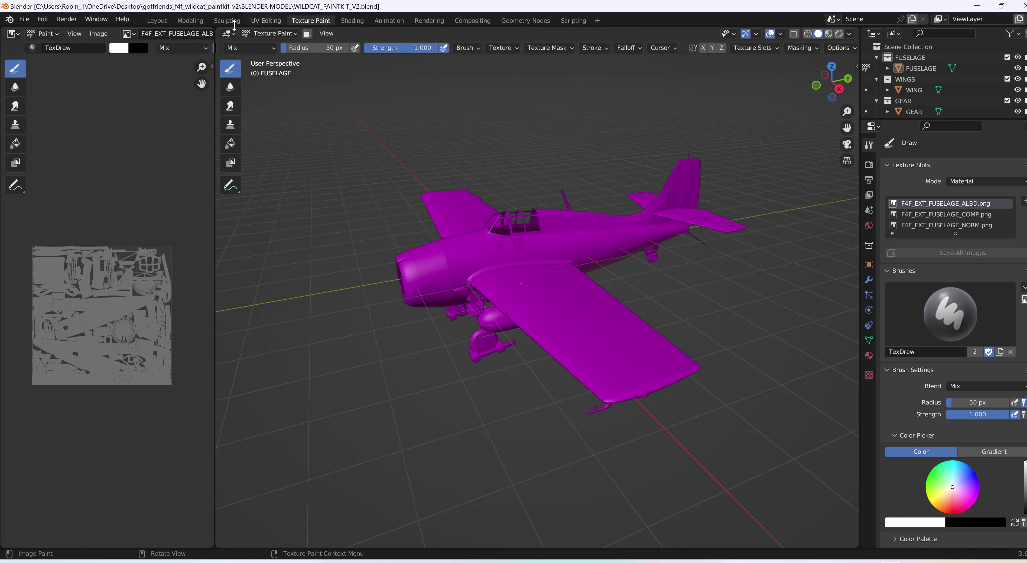
# Return to the Layout workspace, enlarge the UV grid in the image editor, and save the project over WILDCAT_PAINTKIT_V2.blend
pyautogui.click(158, 23)
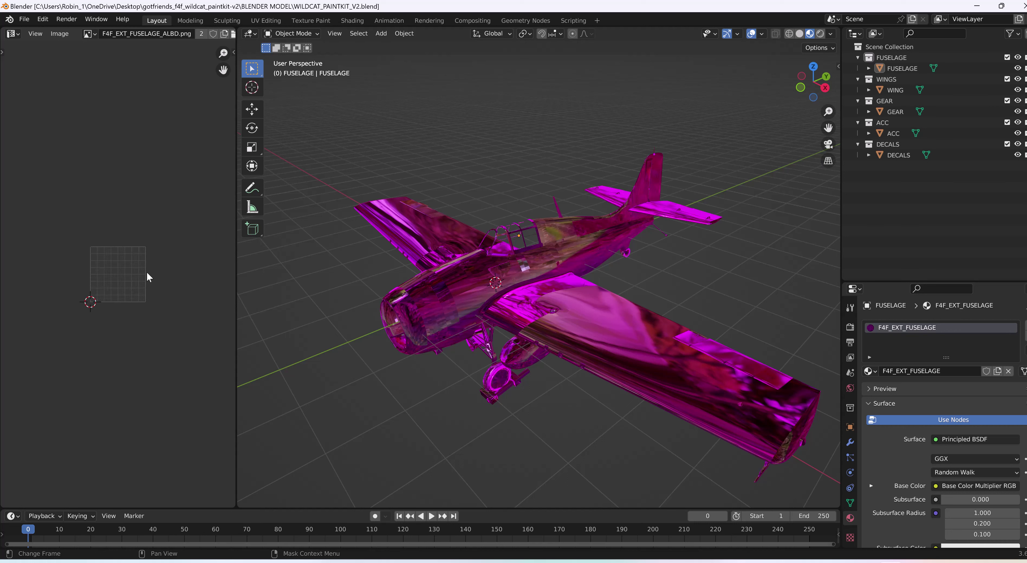
pyautogui.scroll(3, 148, 277)
pyautogui.scroll(1, 147, 277)
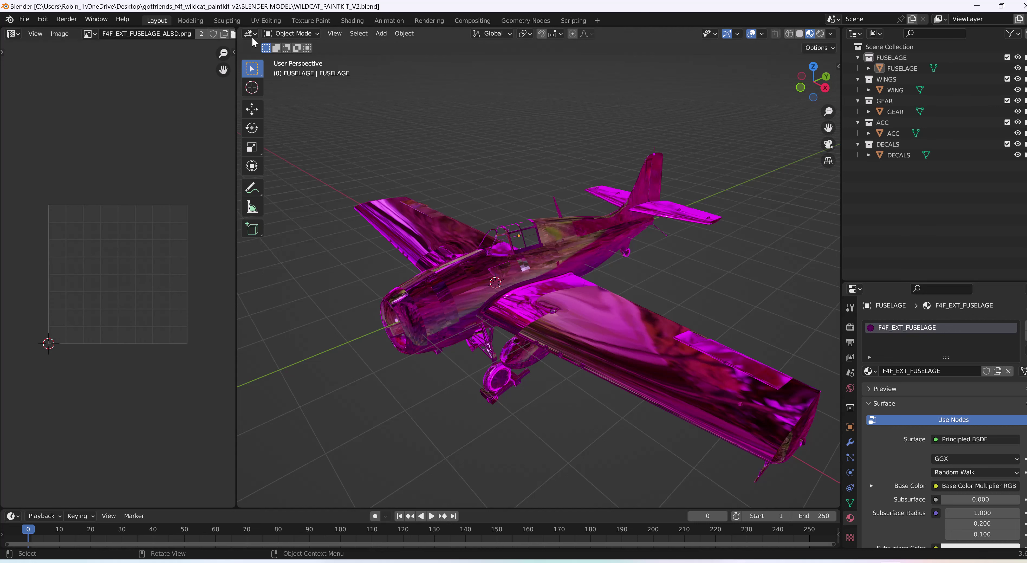
pyautogui.click(23, 19)
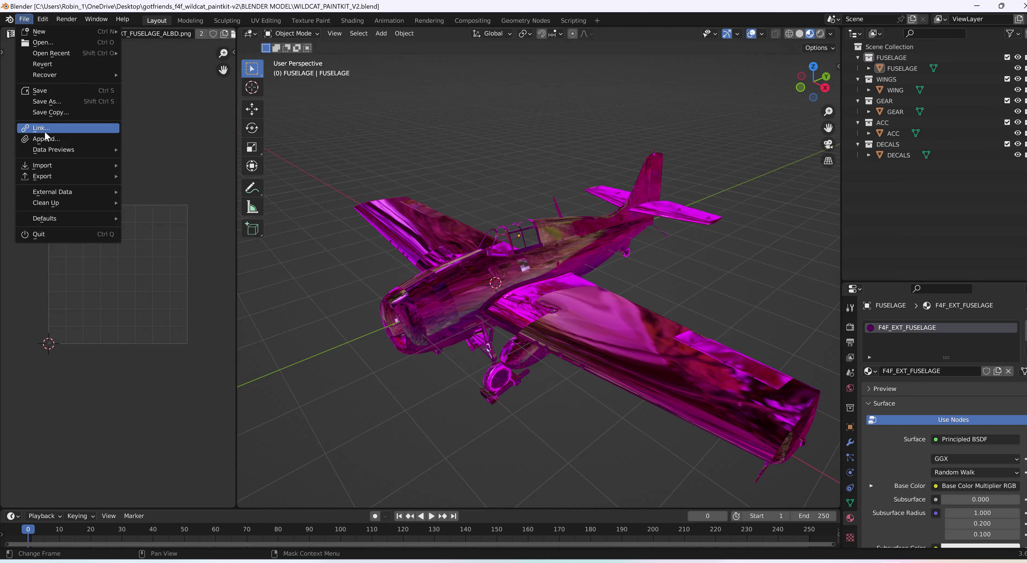
pyautogui.click(40, 101)
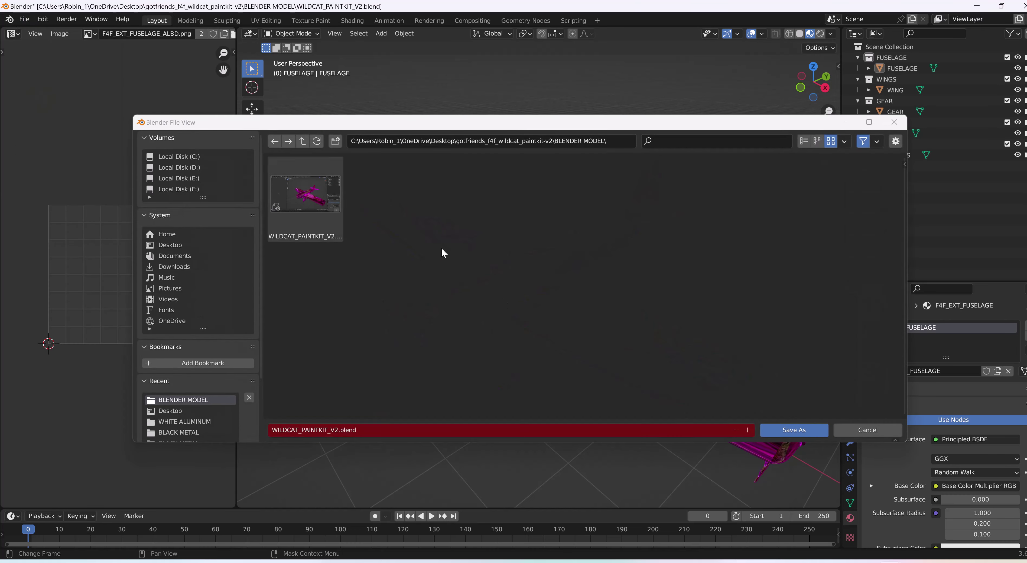
pyautogui.click(805, 429)
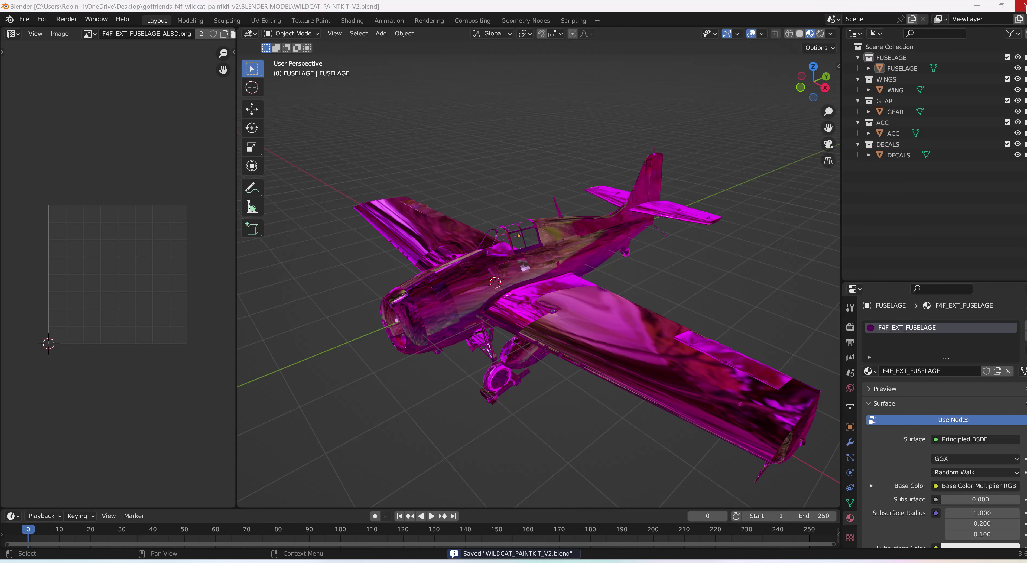
# Close Blender, reopen WILDCAT_PAINTKIT_V2.blend, and check the saved view arrangement in the Texture Paint workspace
pyautogui.click(1023, 7)
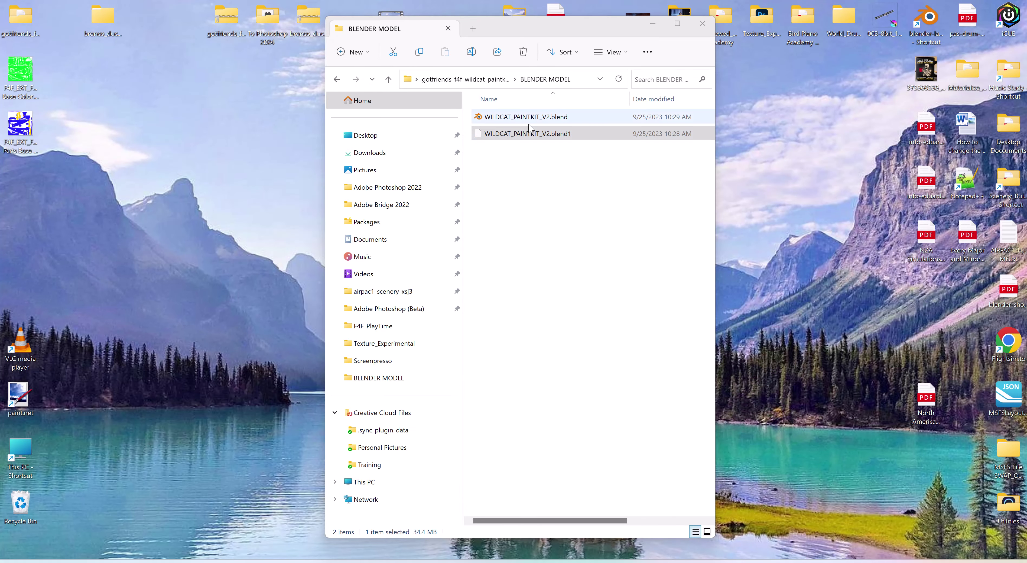
pyautogui.doubleClick(497, 116)
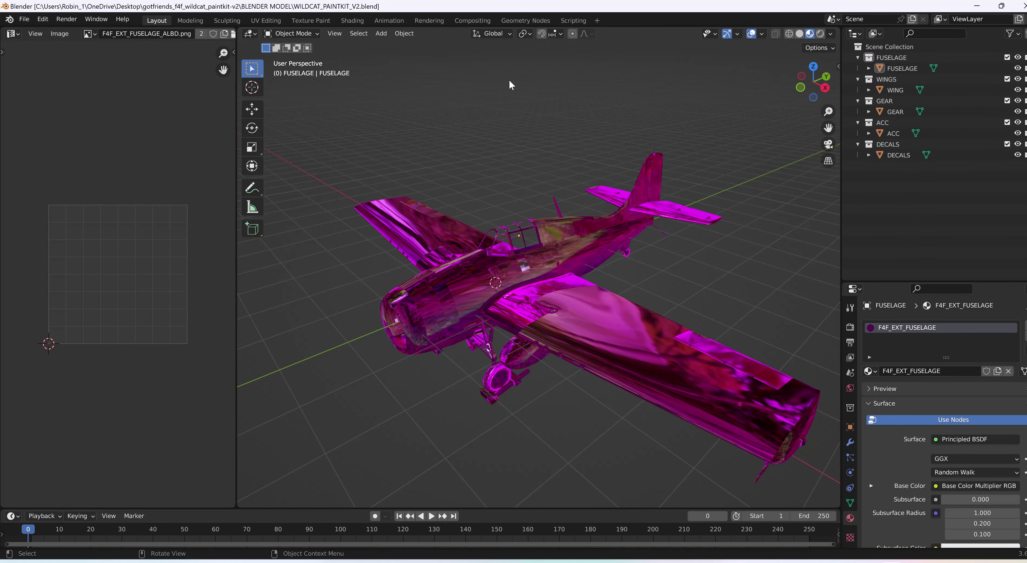
pyautogui.click(310, 21)
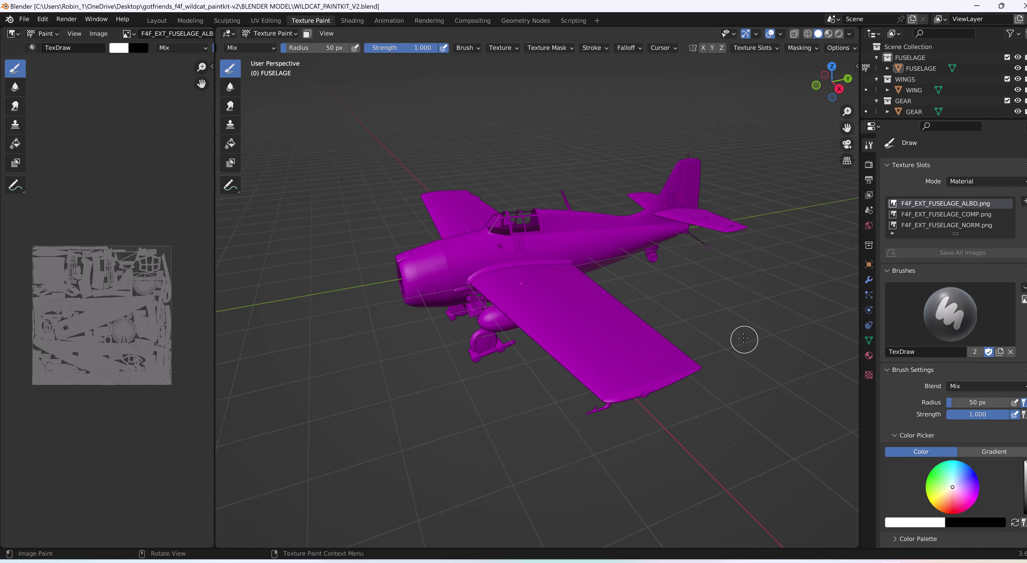
pyautogui.moveTo(643, 370); pyautogui.dragTo(582, 378, button='middle')
pyautogui.scroll(2, 582, 380)
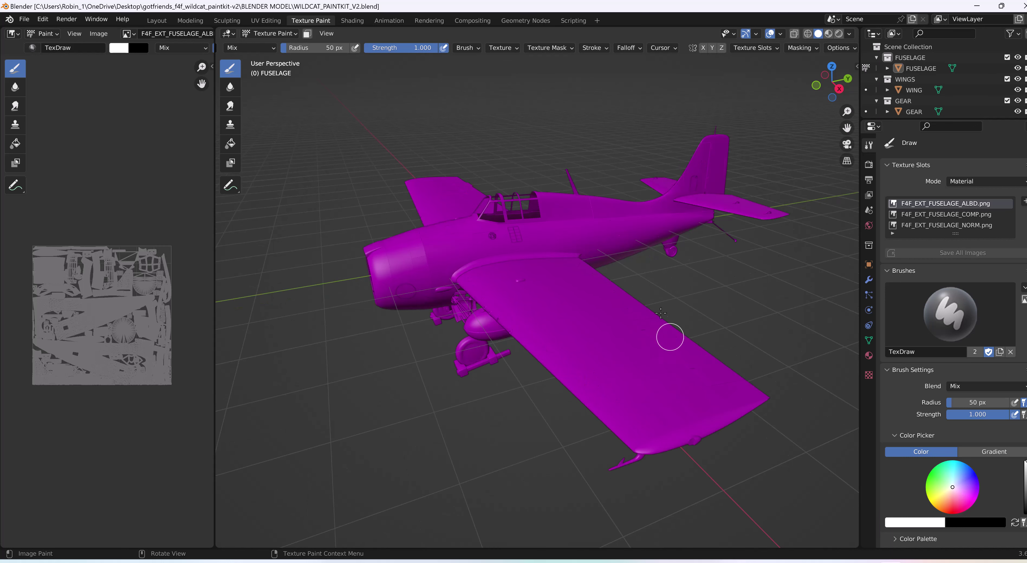
# Find the missing textures from the IMAGES/PNGs/BLACK-METAL folder in the Layout workspace, inspect the aircraft, and close Blender without saving
pyautogui.click(157, 21)
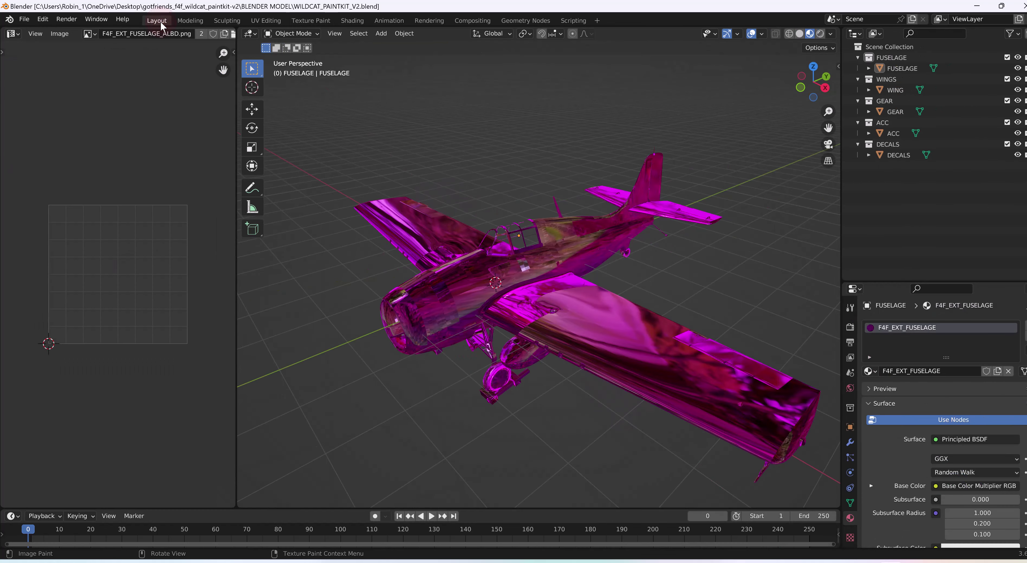
pyautogui.click(31, 22)
pyautogui.moveTo(42, 194)
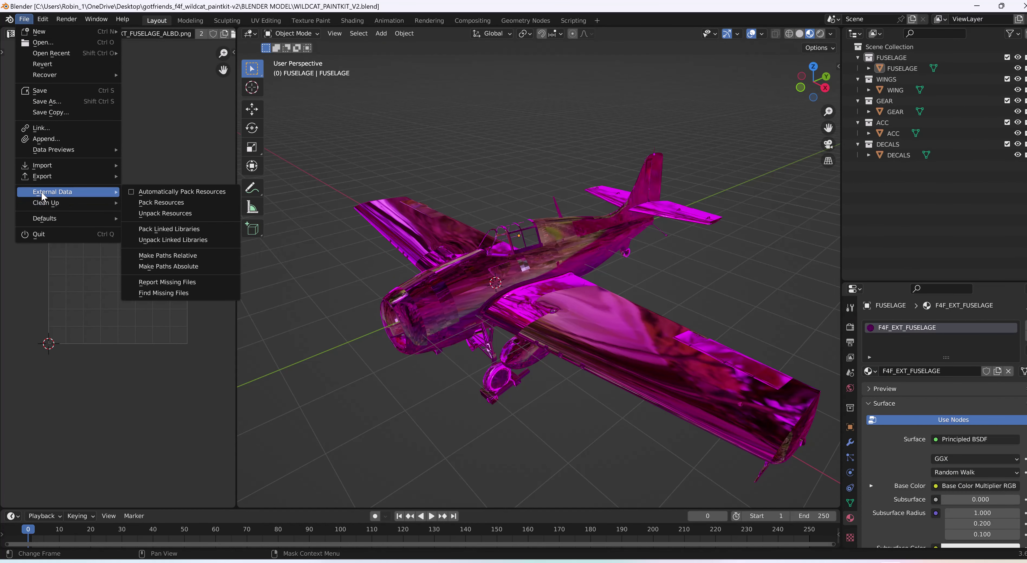
pyautogui.click(183, 293)
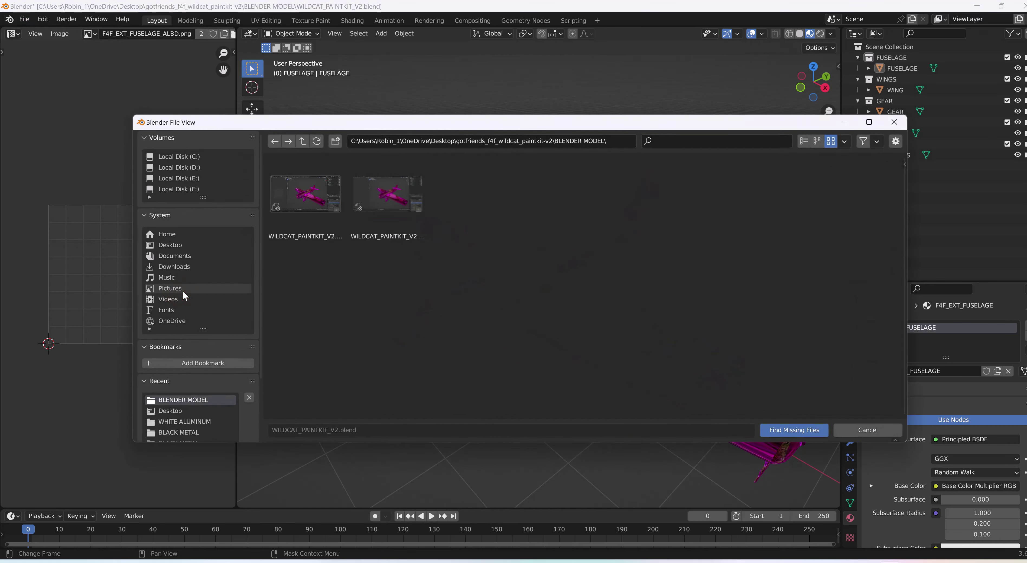
pyautogui.click(302, 140)
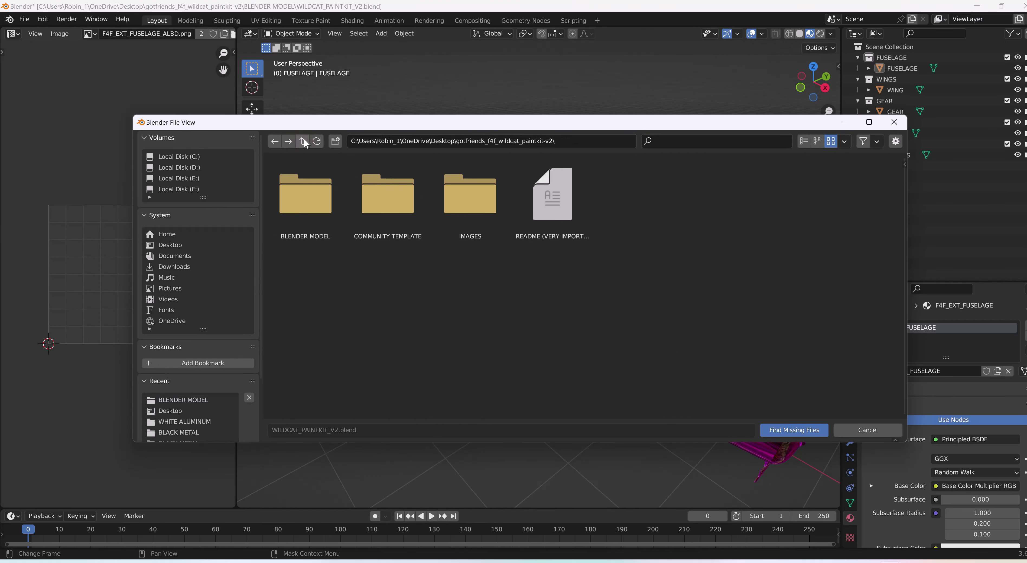
pyautogui.click(476, 203)
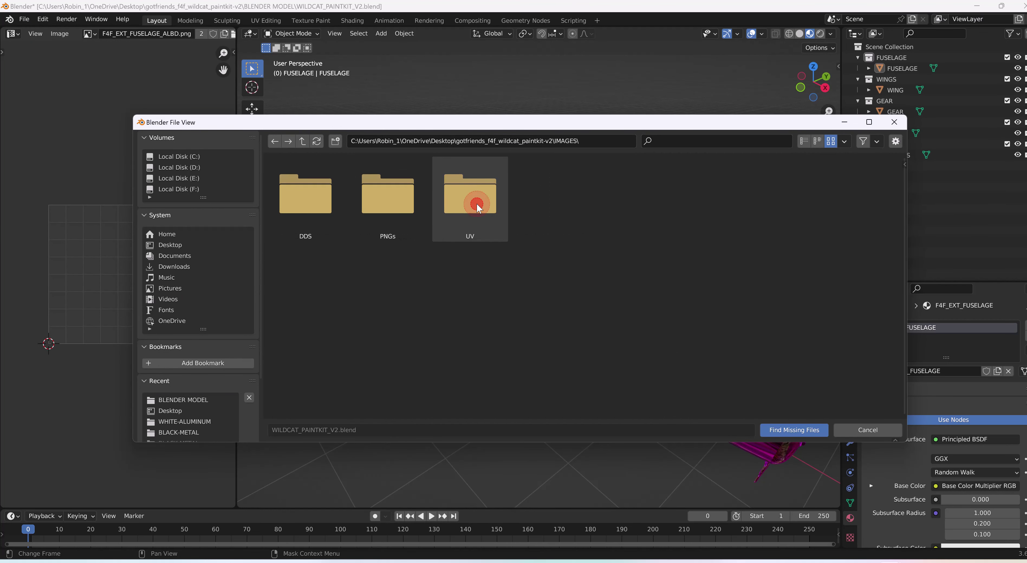
pyautogui.doubleClick(393, 192)
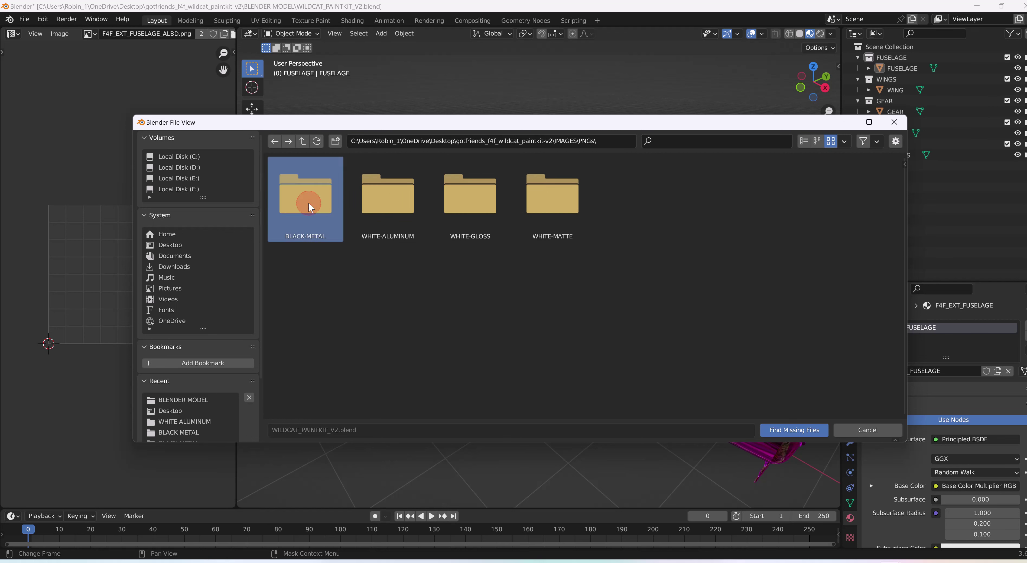
pyautogui.click(326, 205)
pyautogui.doubleClick(326, 205)
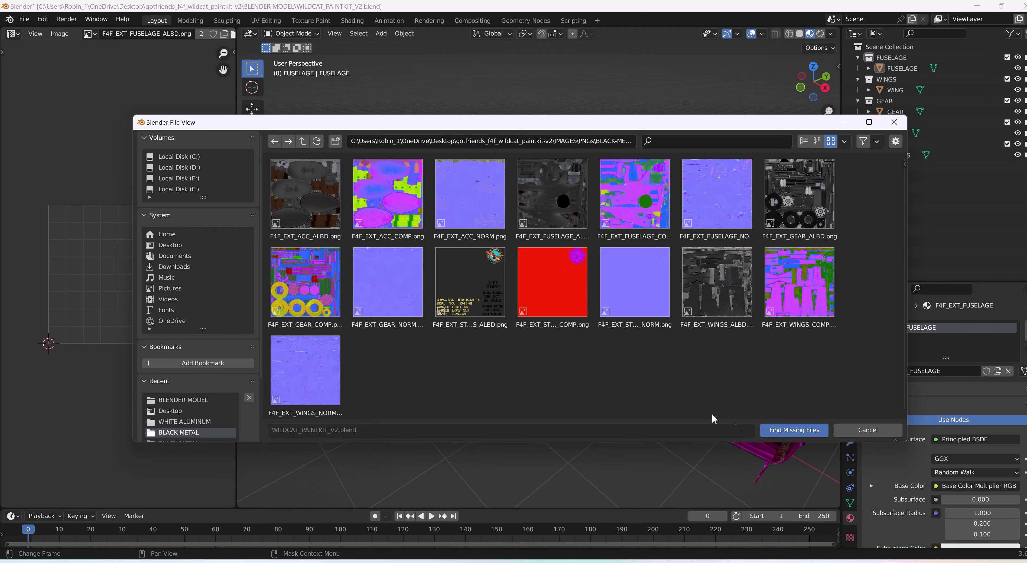
pyautogui.click(801, 430)
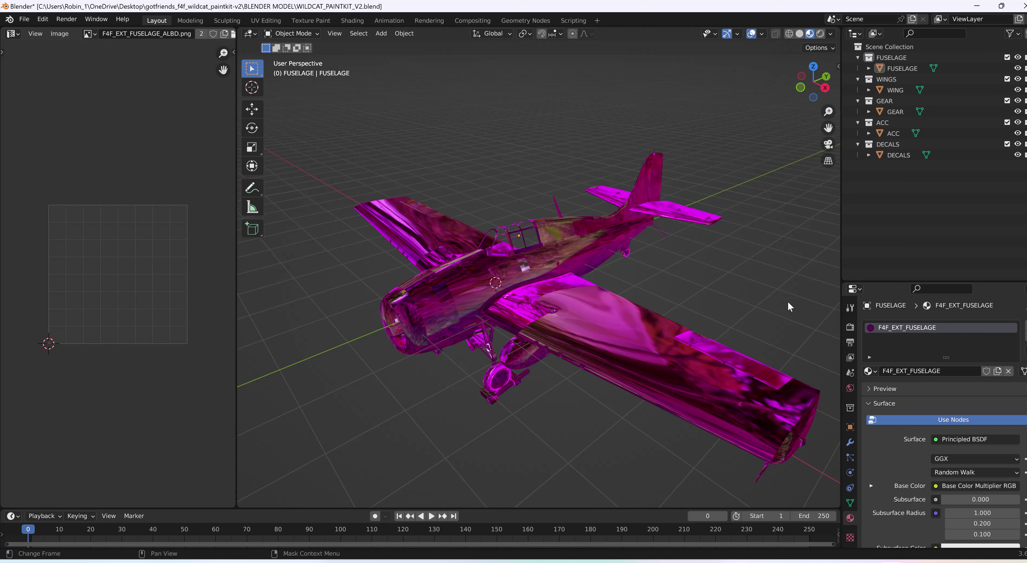
pyautogui.moveTo(753, 309)
pyautogui.mouseDown(button='middle')
pyautogui.moveTo(746, 274)
pyautogui.moveTo(618, 300)
pyautogui.moveTo(680, 280)
pyautogui.moveTo(748, 282)
pyautogui.moveTo(745, 297)
pyautogui.mouseUp(button='middle')
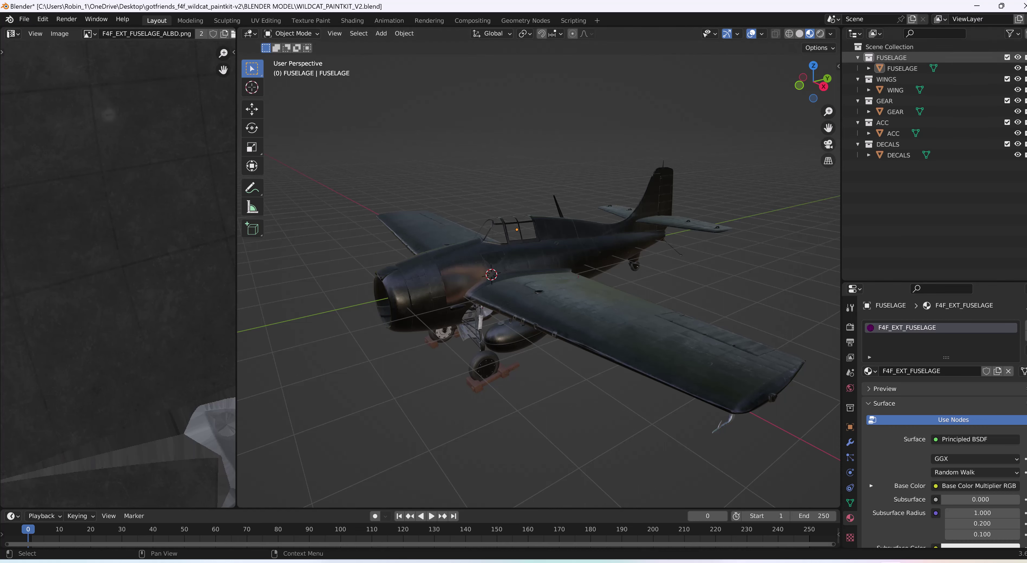
pyautogui.click(1021, 5)
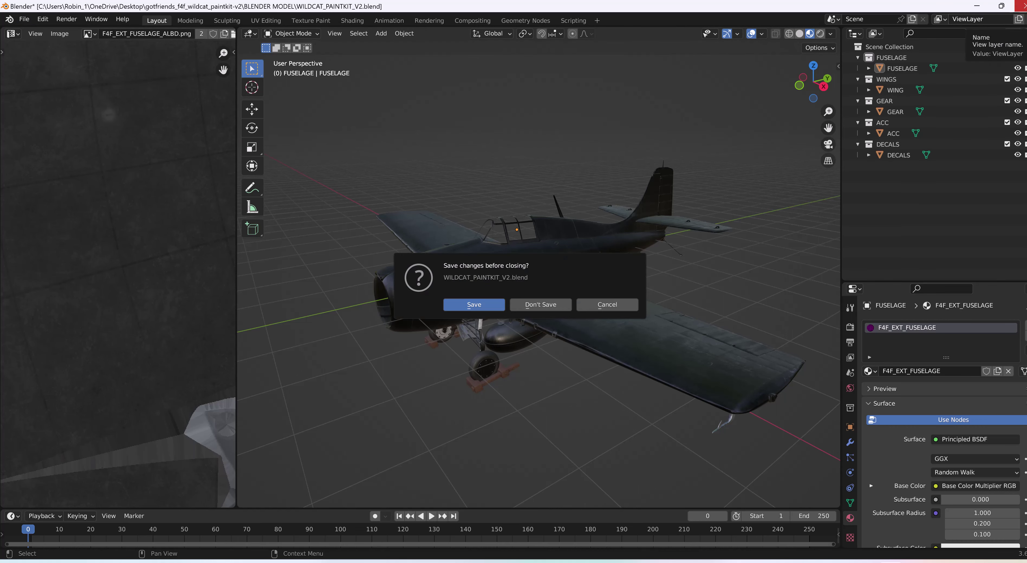
pyautogui.click(560, 304)
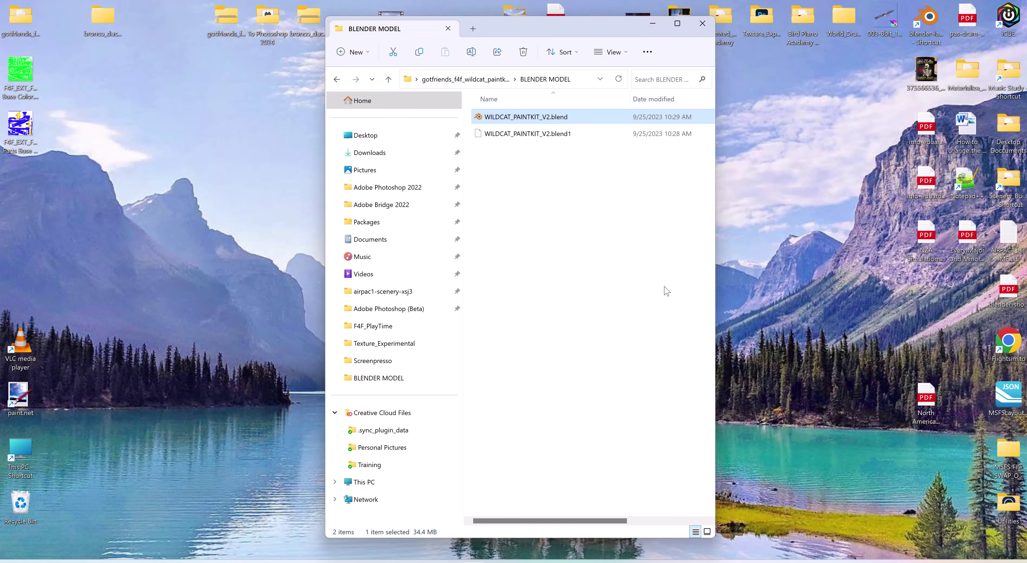
# Try to delete the gotfriends_f4f_wildcat_paintkit-v2 folder from the desktop, and close the BLENDER MODEL folder window
pyautogui.click(20, 20)
pyautogui.rightClick(22, 19)
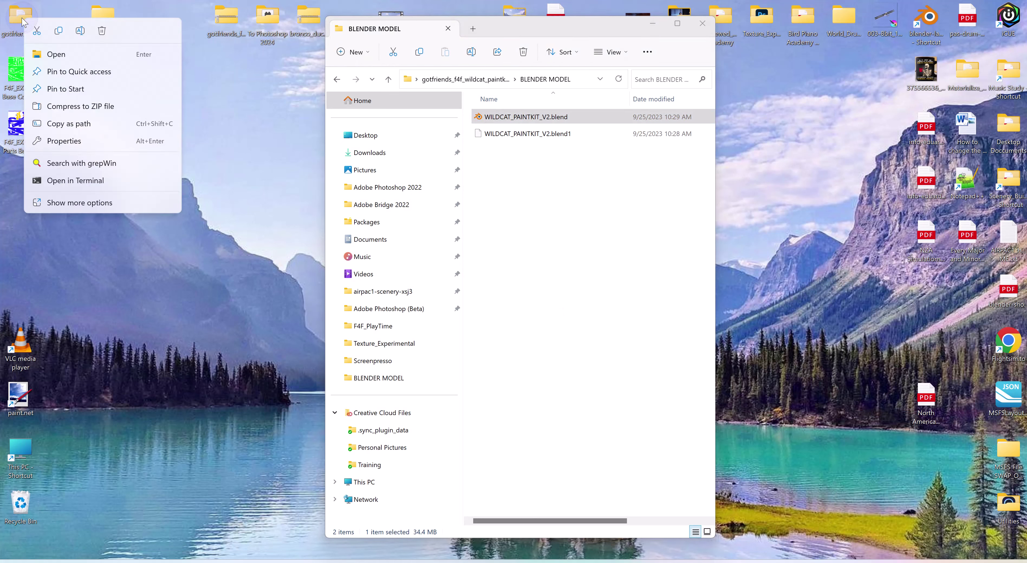
pyautogui.click(103, 32)
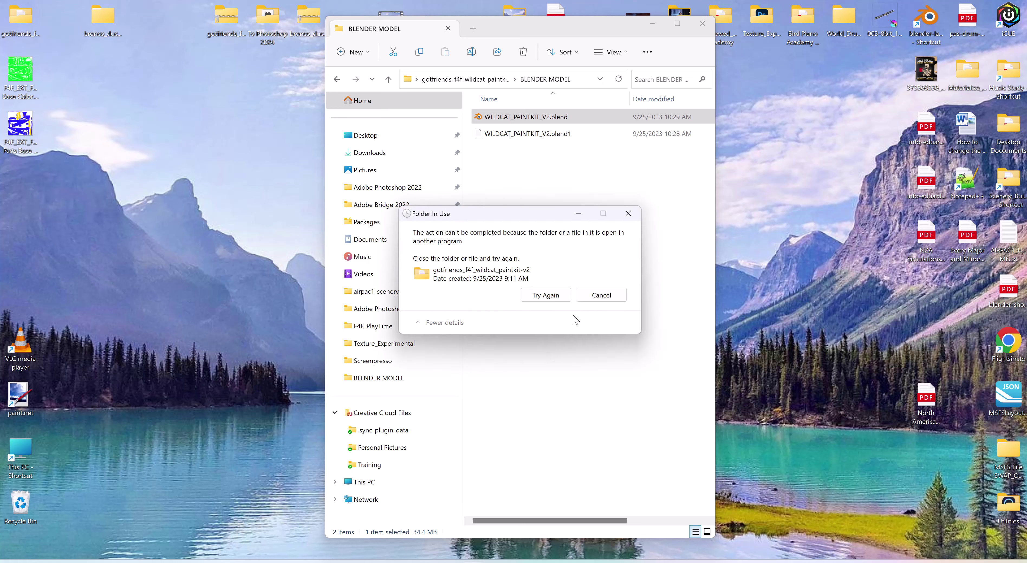
pyautogui.click(553, 298)
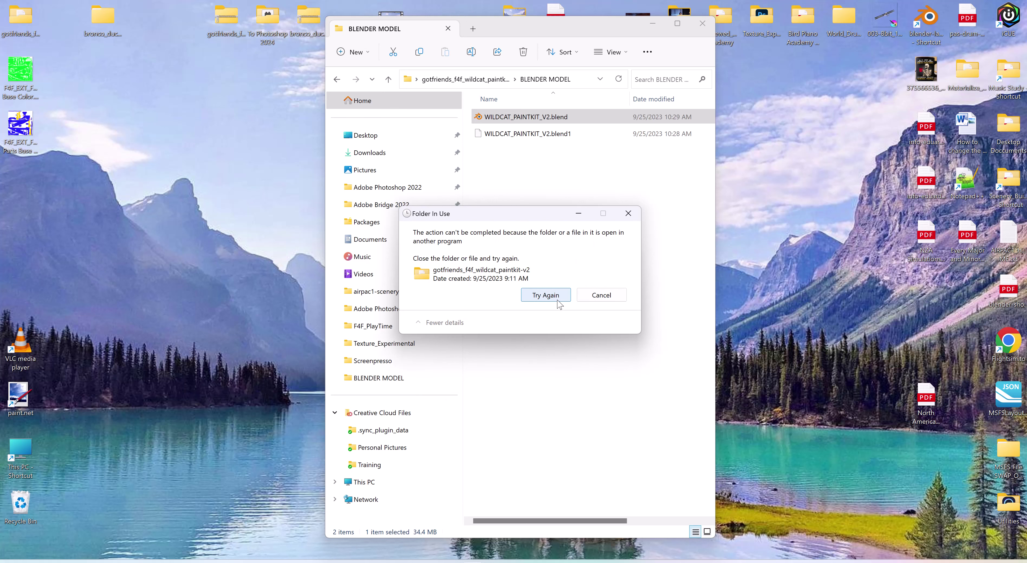
pyautogui.click(554, 297)
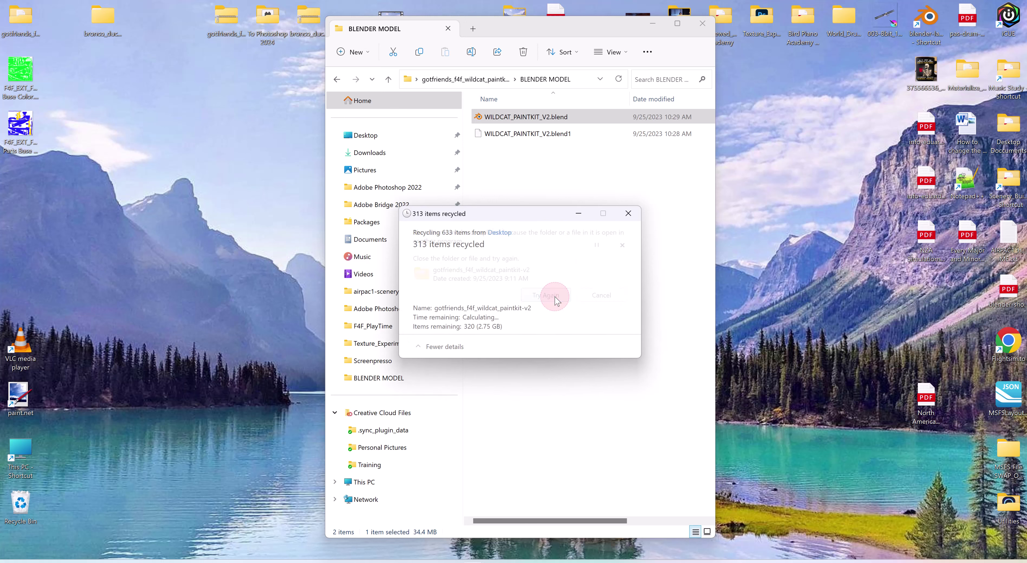
pyautogui.click(627, 213)
pyautogui.click(702, 23)
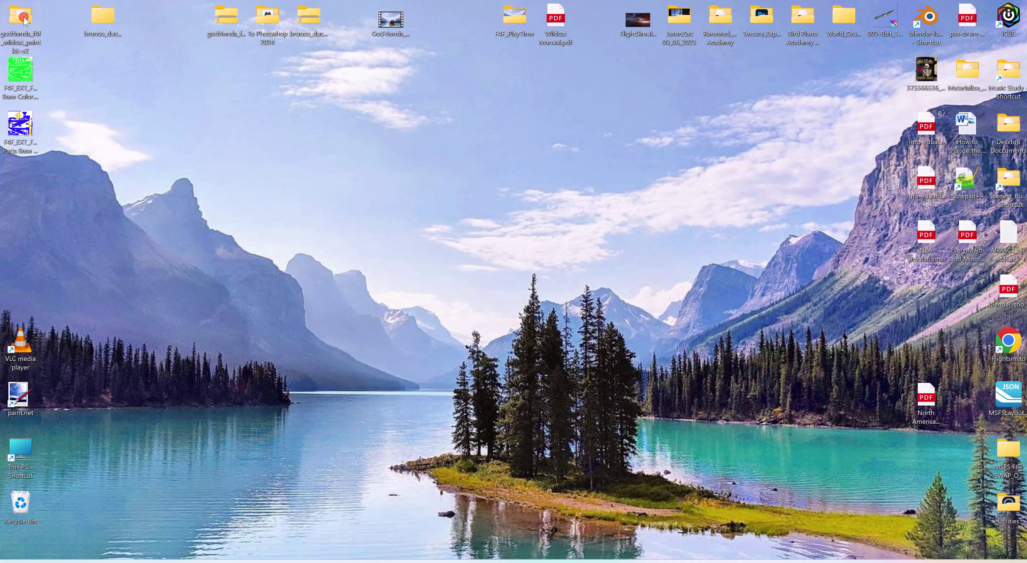
# Move the paintkit folder elsewhere on the desktop, try to delete it again, and return it to its original spot
pyautogui.moveTo(25, 21); pyautogui.dragTo(107, 131)
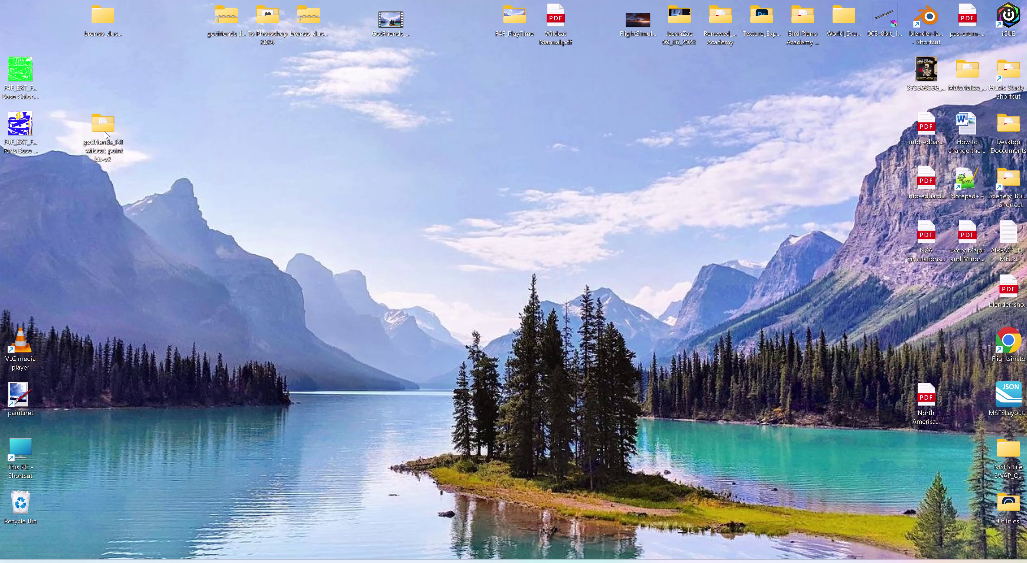
pyautogui.moveTo(104, 131); pyautogui.dragTo(109, 23)
pyautogui.moveTo(109, 23); pyautogui.dragTo(110, 24, button='right')
pyautogui.click(139, 51)
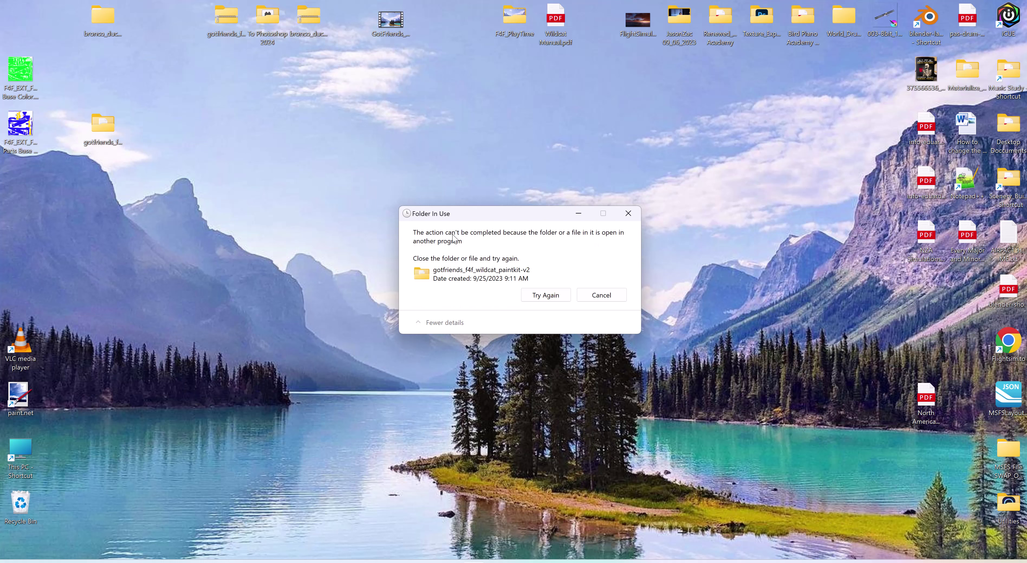
pyautogui.click(628, 213)
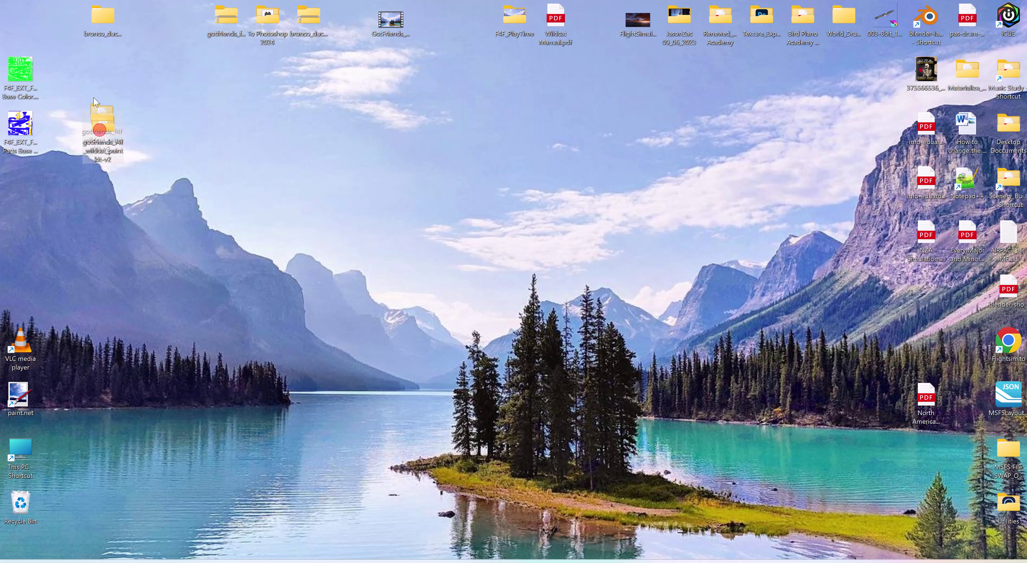
pyautogui.moveTo(103, 123); pyautogui.dragTo(26, 24)
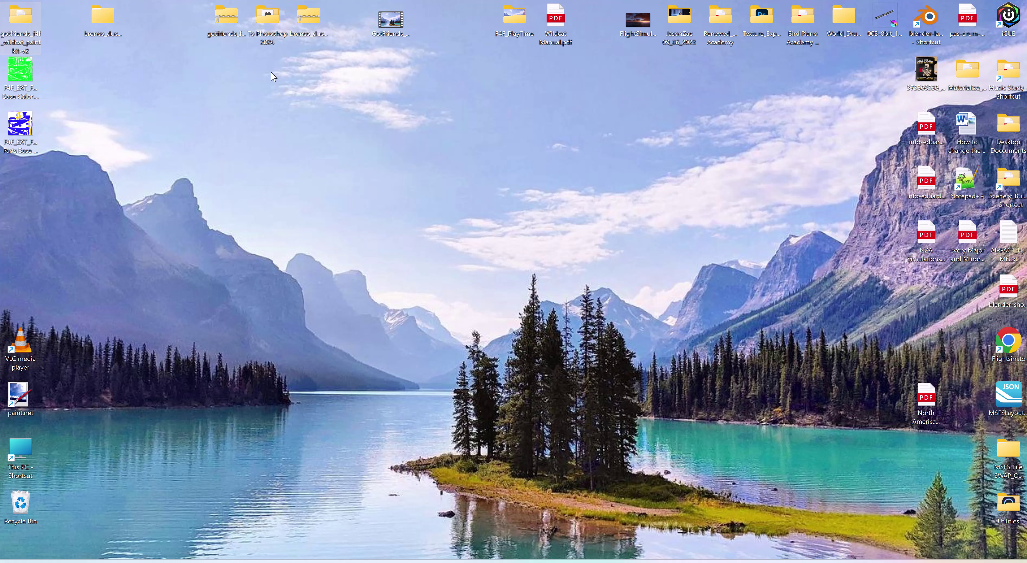
# Open WILDCAT_PAINTKIT_V2.blend from the BLENDER MODEL folder of gotfriends_f4f_wildcat_paintkit-v2 and switch the 3D viewport to solid shading
pyautogui.doubleClick(24, 22)
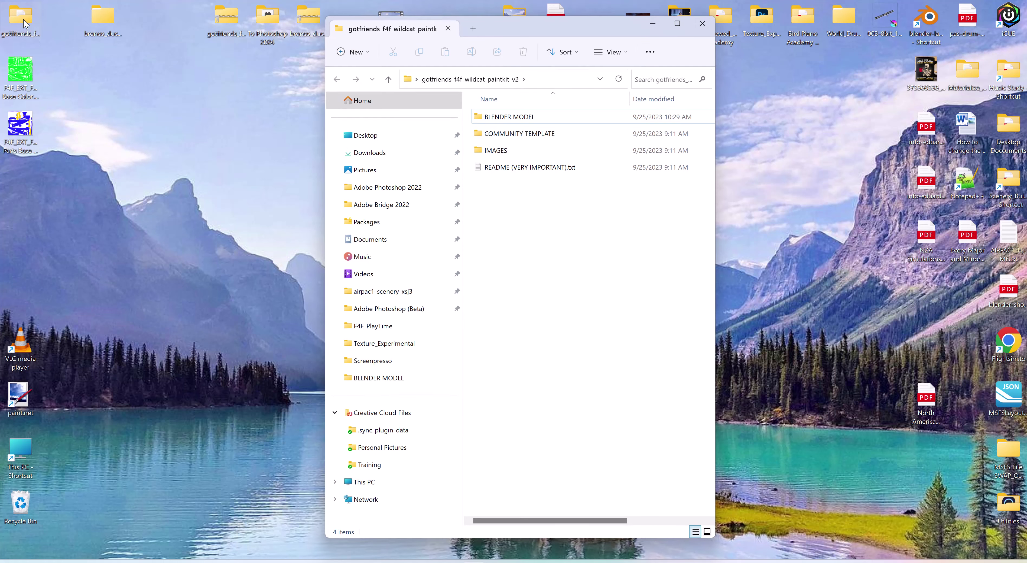
pyautogui.doubleClick(533, 120)
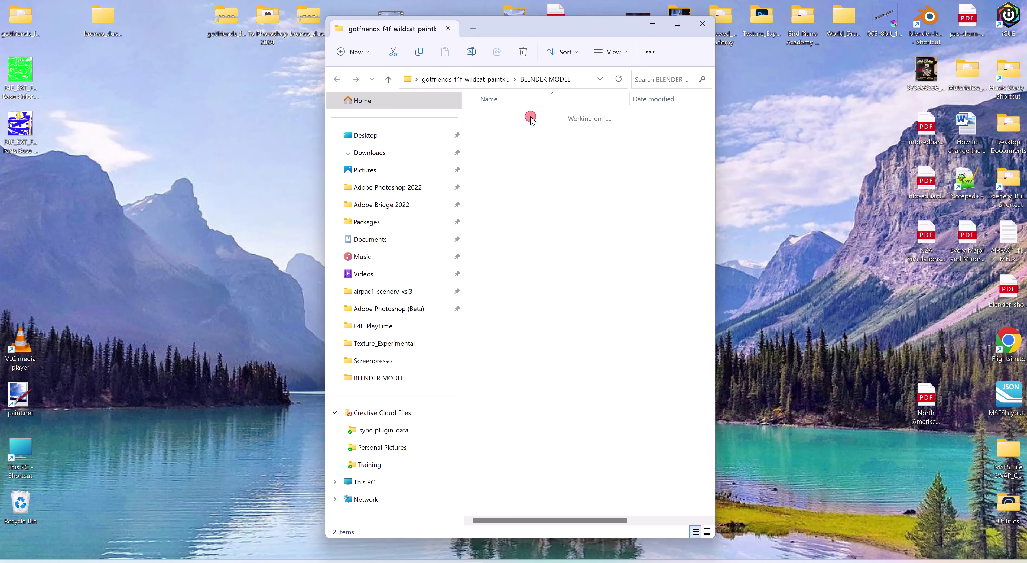
pyautogui.doubleClick(526, 116)
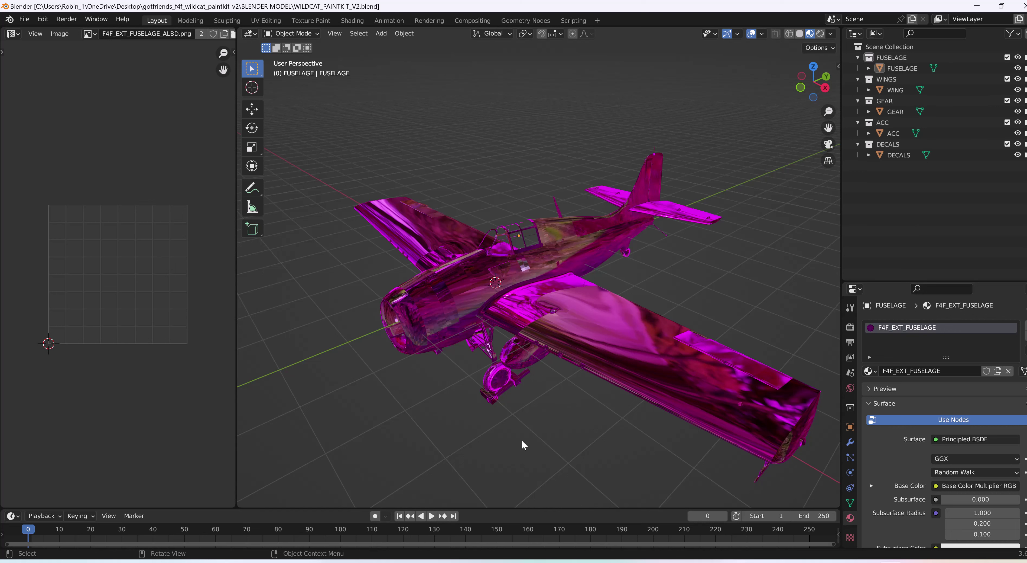
pyautogui.click(800, 34)
pyautogui.moveTo(559, 77); pyautogui.dragTo(578, 91, button='middle')
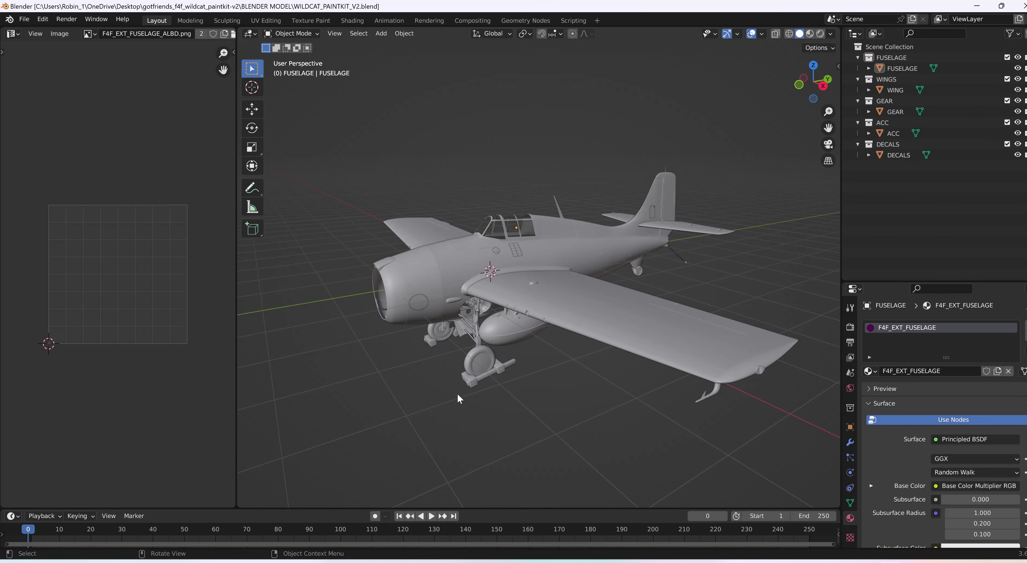
pyautogui.scroll(4, 455, 446)
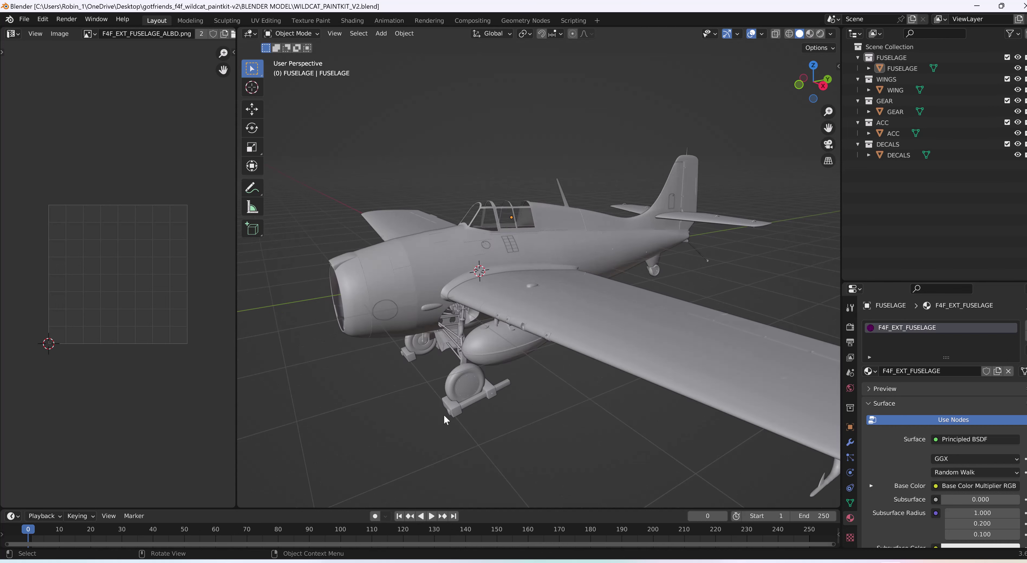
# Start Find Missing Files and browse to the paintkit's IMAGES/DDS/BLACK-METAL folder
pyautogui.click(25, 19)
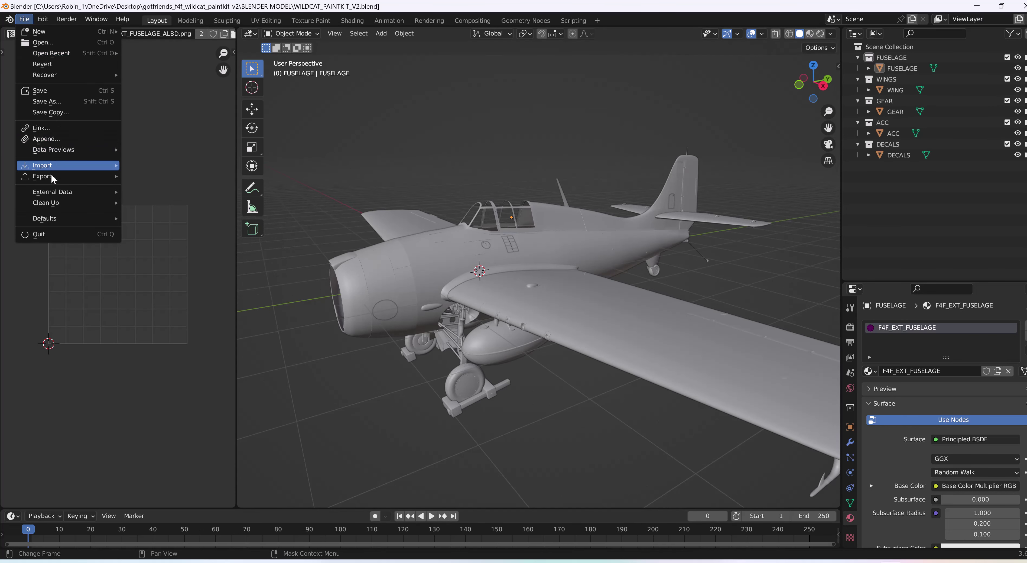
pyautogui.moveTo(52, 192)
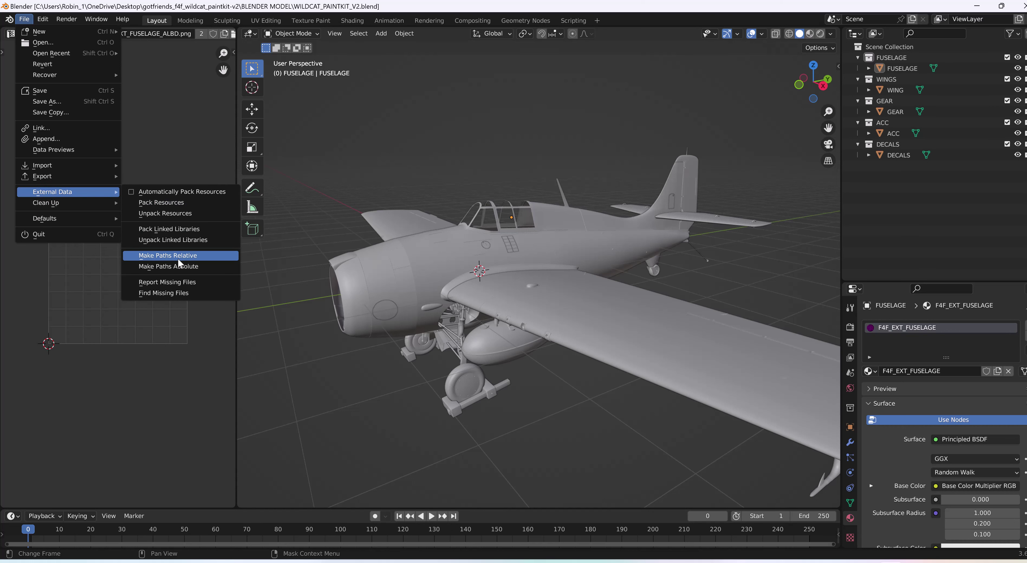
pyautogui.click(175, 293)
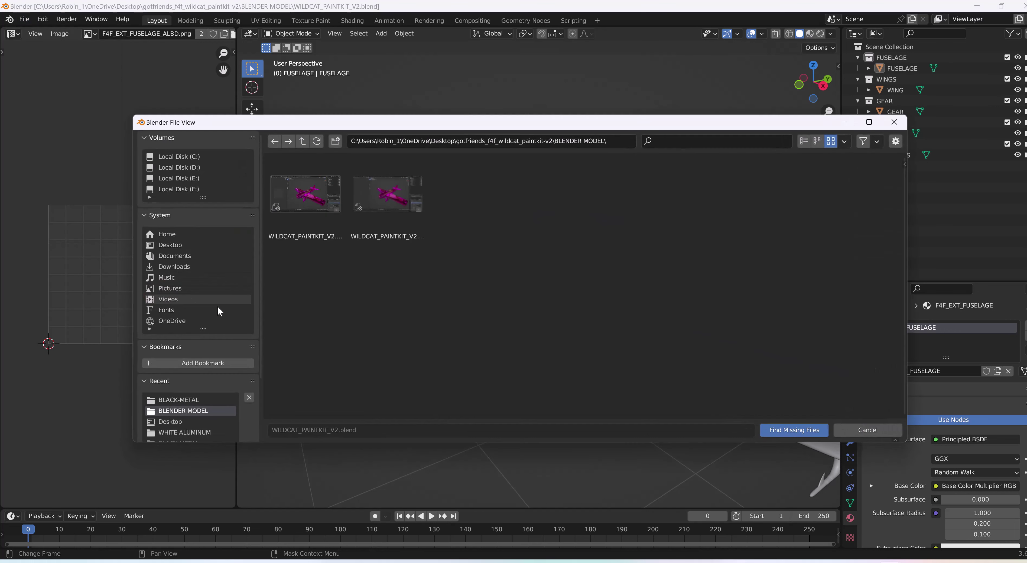
pyautogui.click(303, 141)
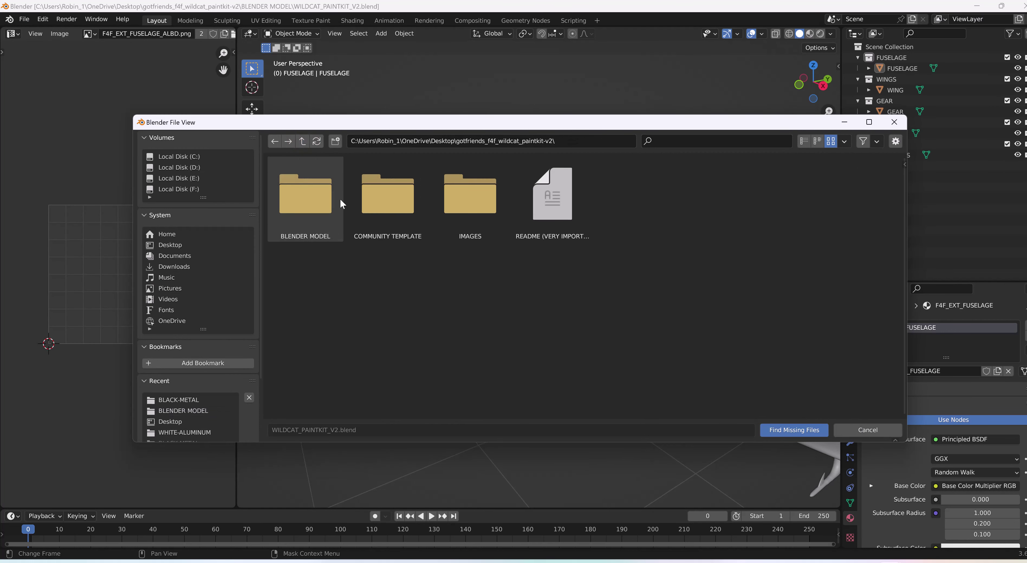
pyautogui.doubleClick(311, 204)
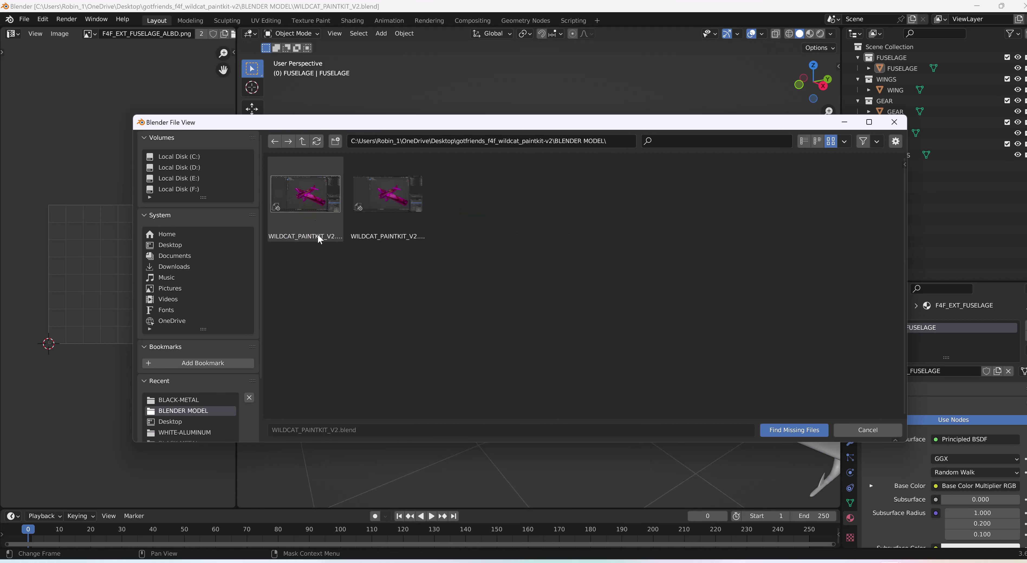
pyautogui.click(303, 141)
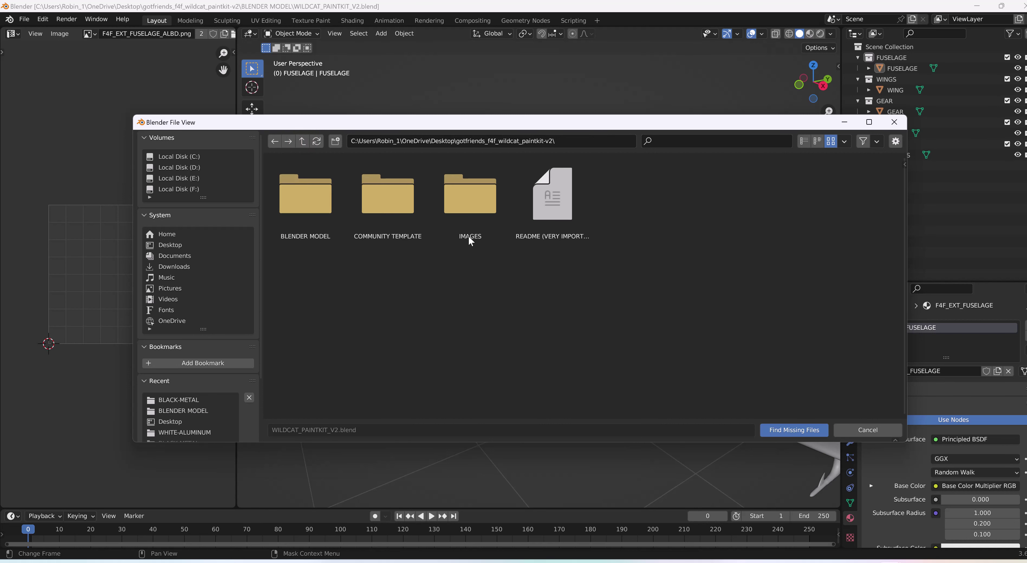
pyautogui.click(464, 208)
pyautogui.click(465, 208)
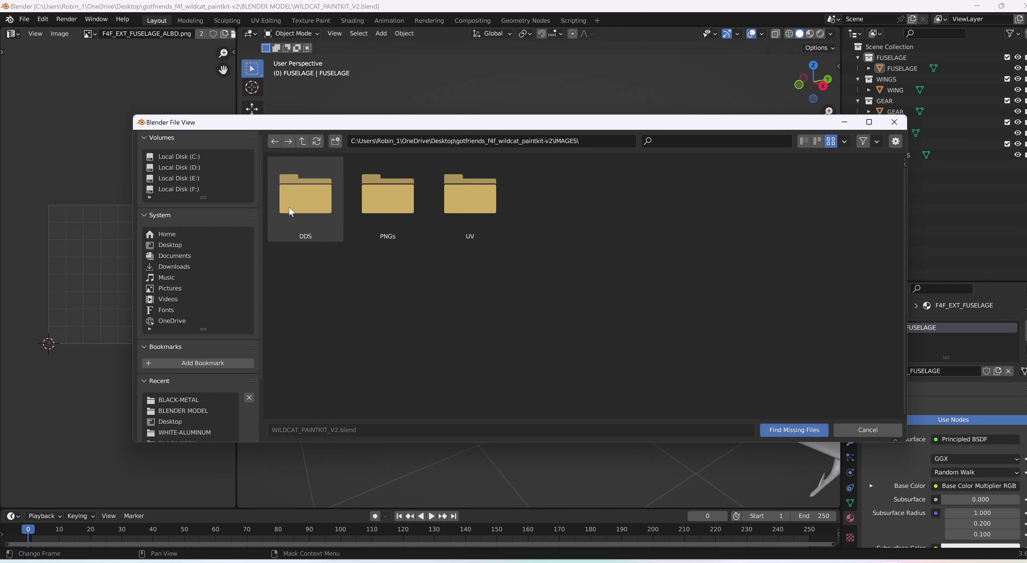
pyautogui.click(304, 208)
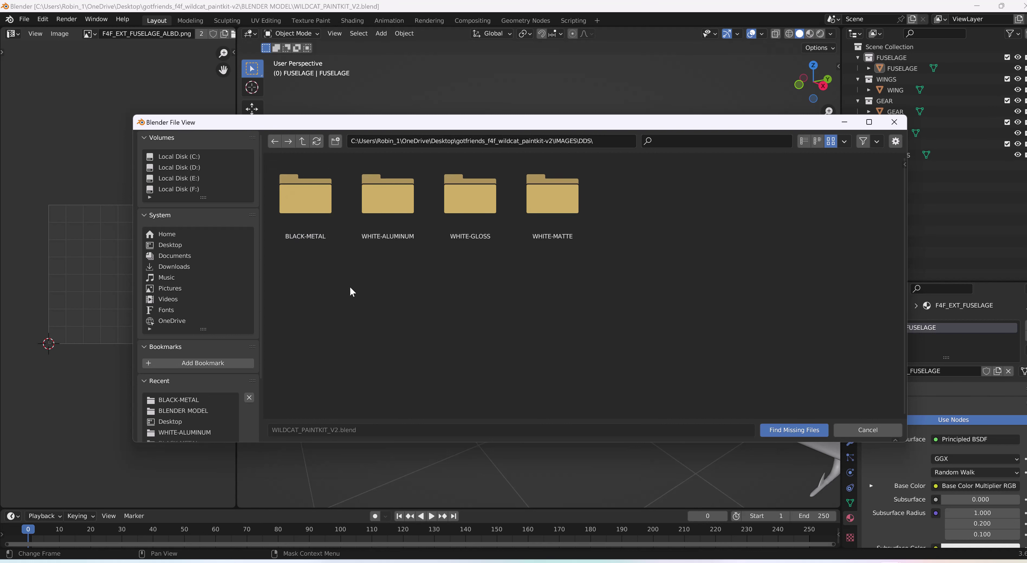
pyautogui.click(311, 197)
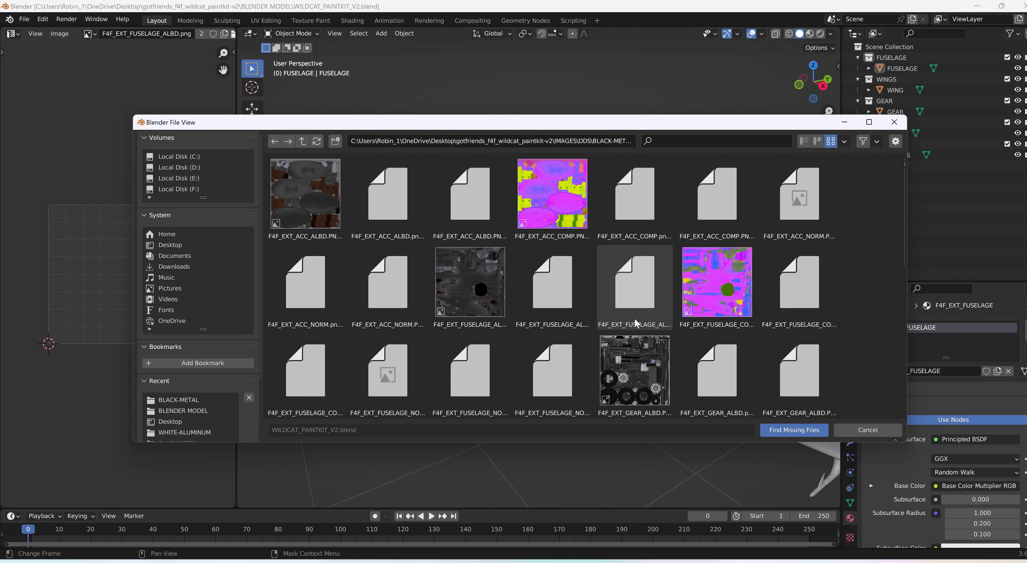
# Look through the DDS textures in the BLACK-METAL folder and try to relink the missing files from it
pyautogui.scroll(-5, 634, 319)
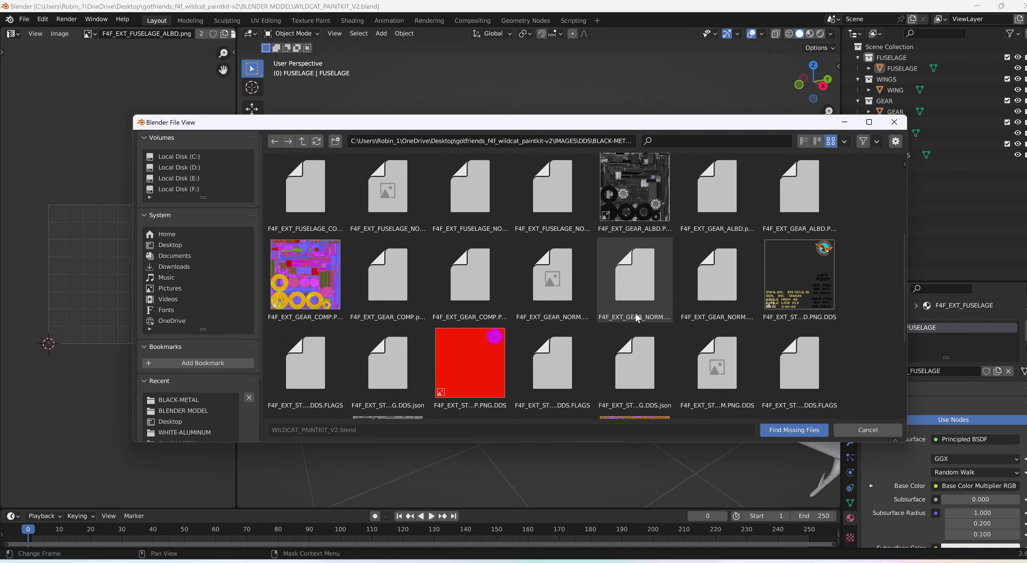
pyautogui.scroll(-5, 635, 311)
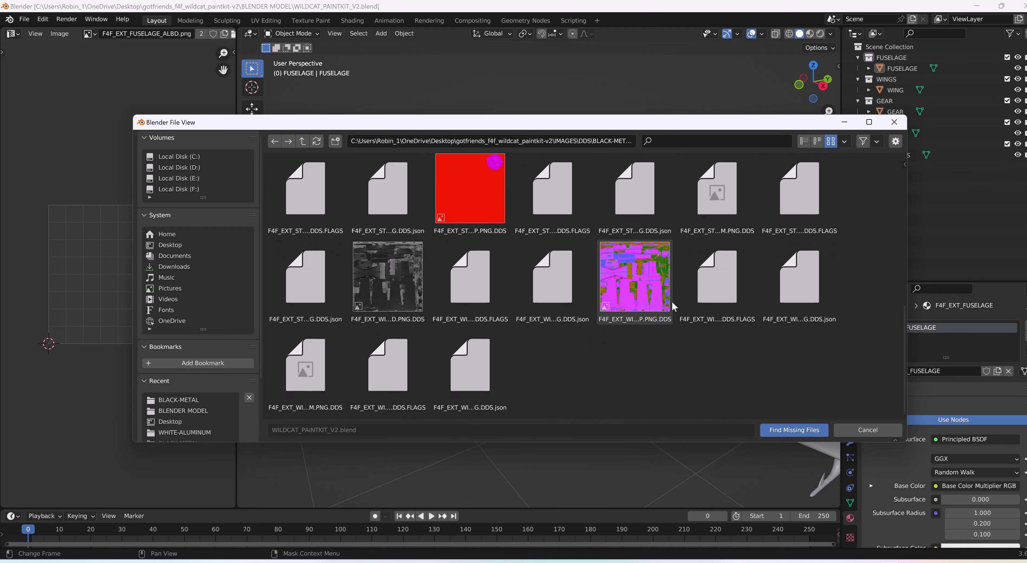
pyautogui.scroll(8, 369, 286)
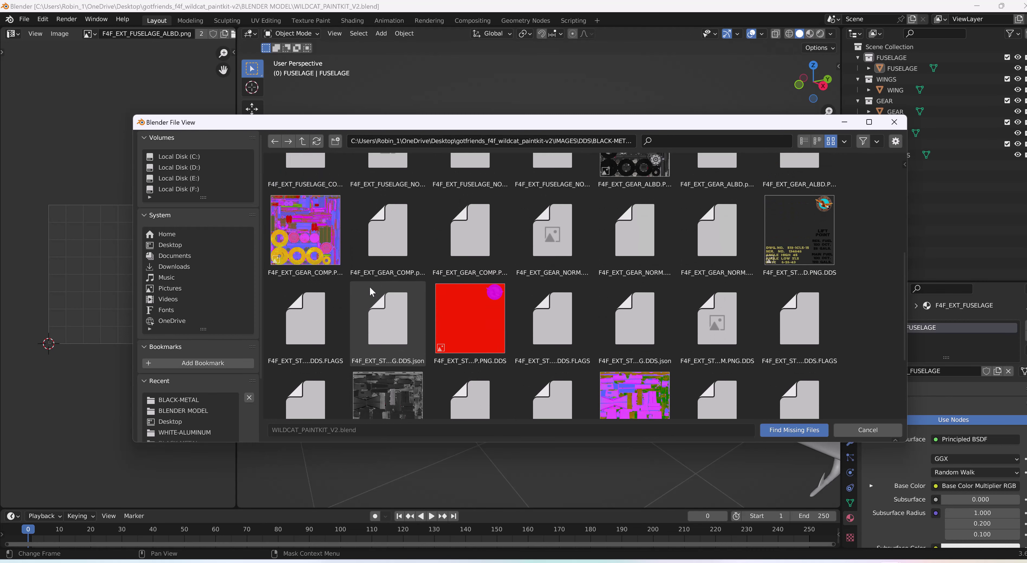
pyautogui.scroll(2, 669, 237)
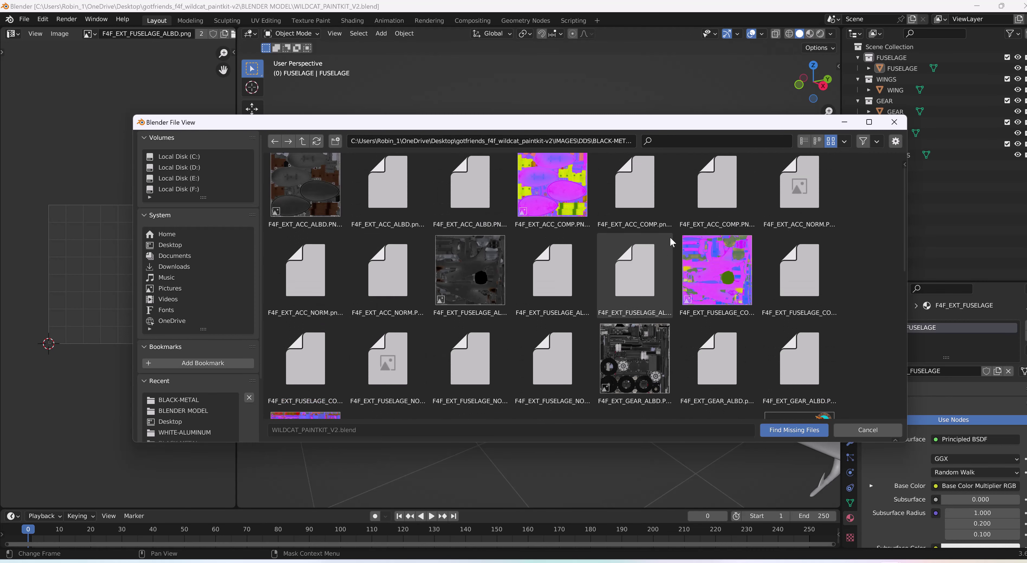
pyautogui.click(795, 430)
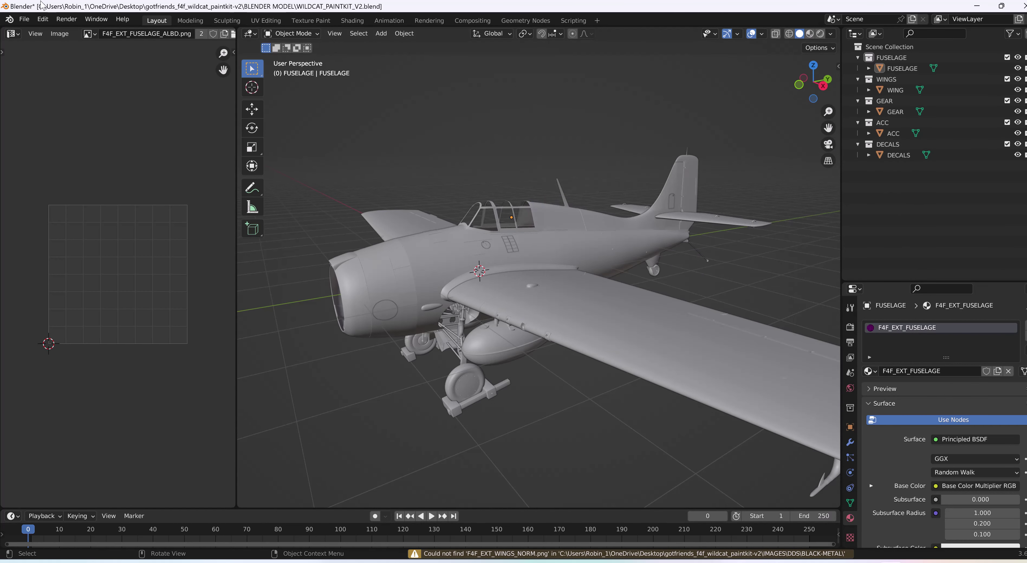
# Try once more to find the missing files from the IMAGES/DDS/BLACK-METAL folder
pyautogui.click(24, 18)
pyautogui.moveTo(40, 221)
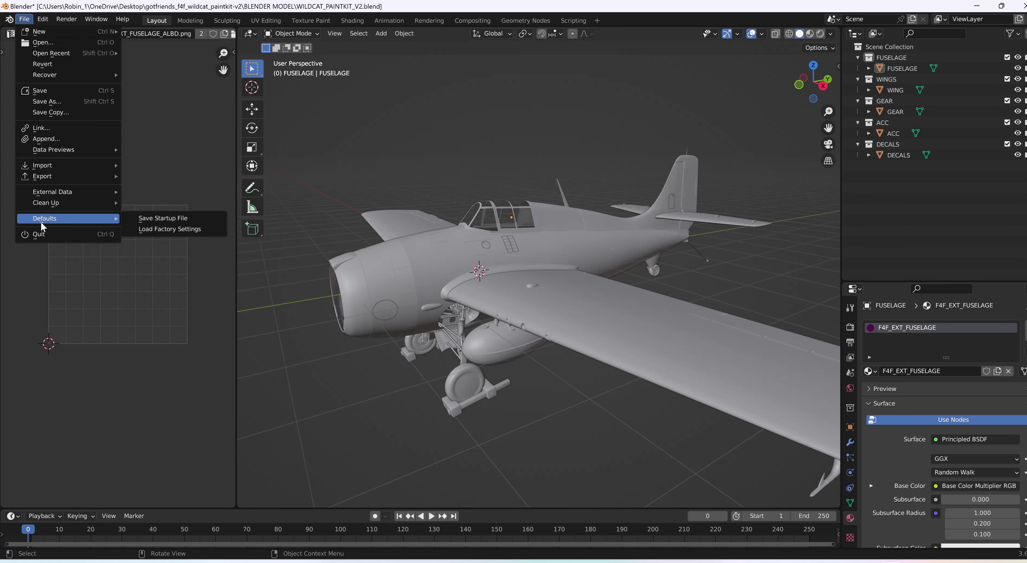
pyautogui.moveTo(44, 191)
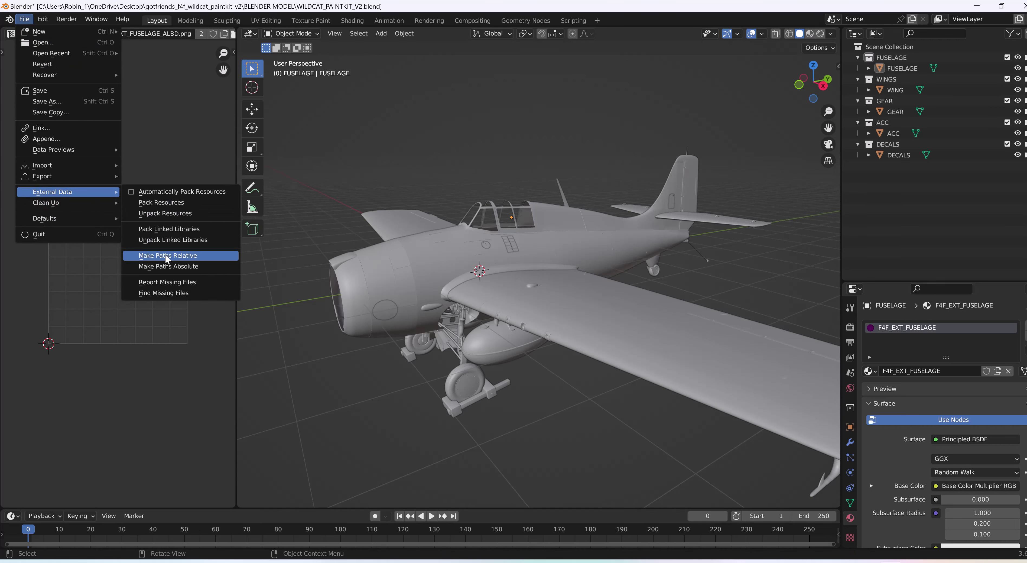
pyautogui.click(164, 293)
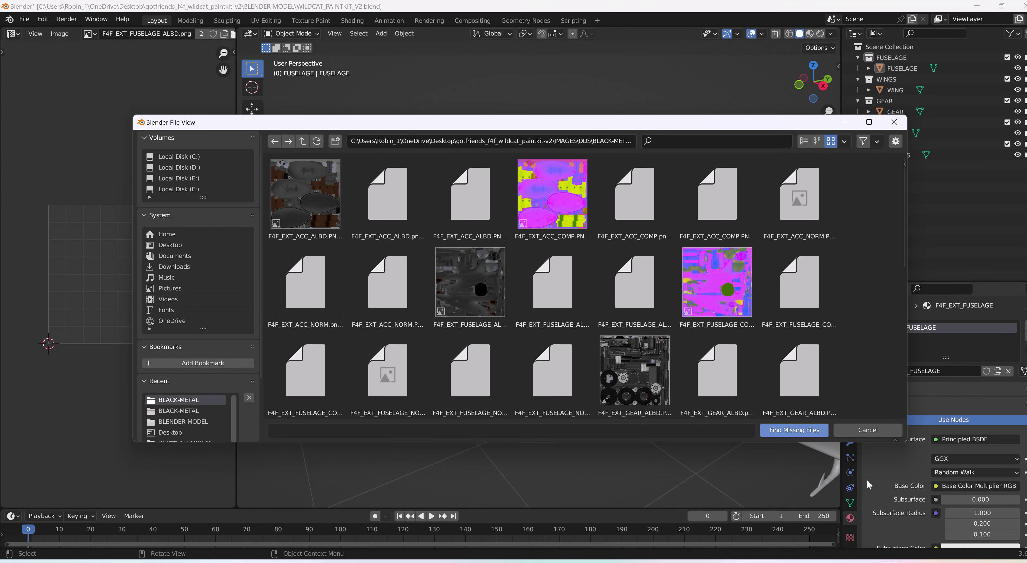
pyautogui.click(793, 429)
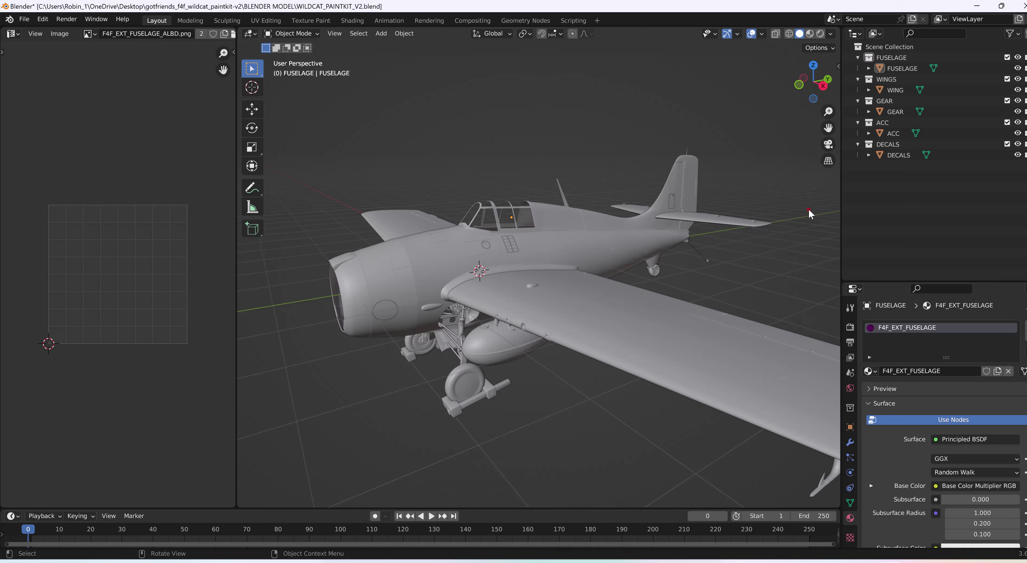
# Close Blender without saving the changes and close the BLENDER MODEL folder window
pyautogui.click(1021, 5)
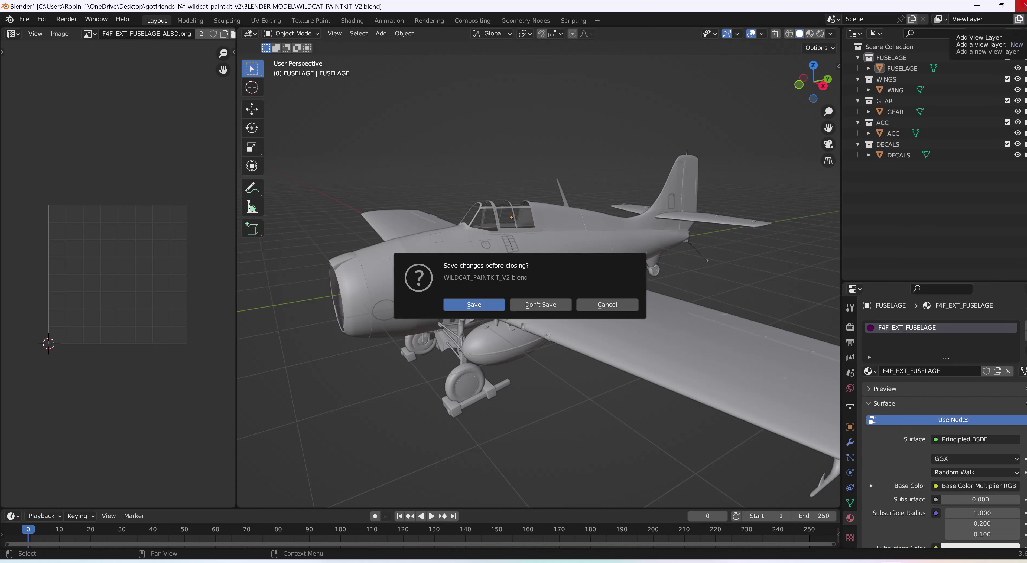
pyautogui.click(545, 304)
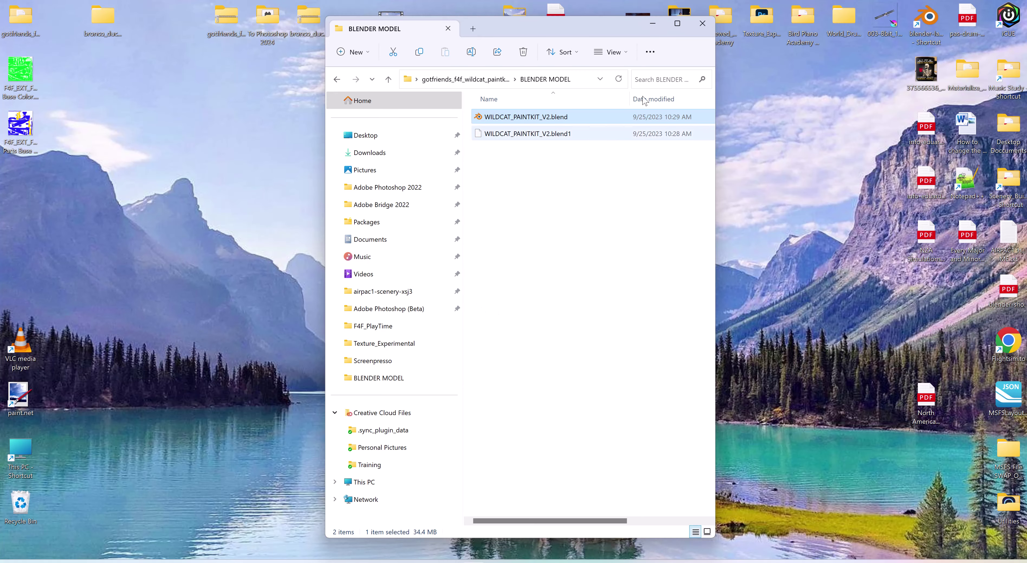
pyautogui.click(703, 23)
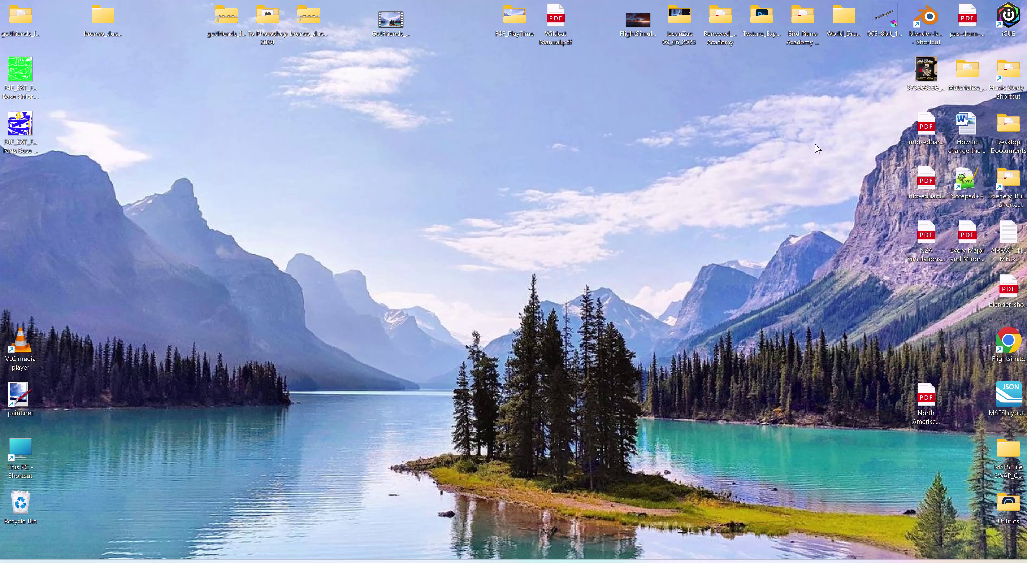
# Start Blender and browse the MSFS glTF import to the gotfriends-f4f-4 add-on's SimObjects\Airplanes folder
pyautogui.click(930, 20)
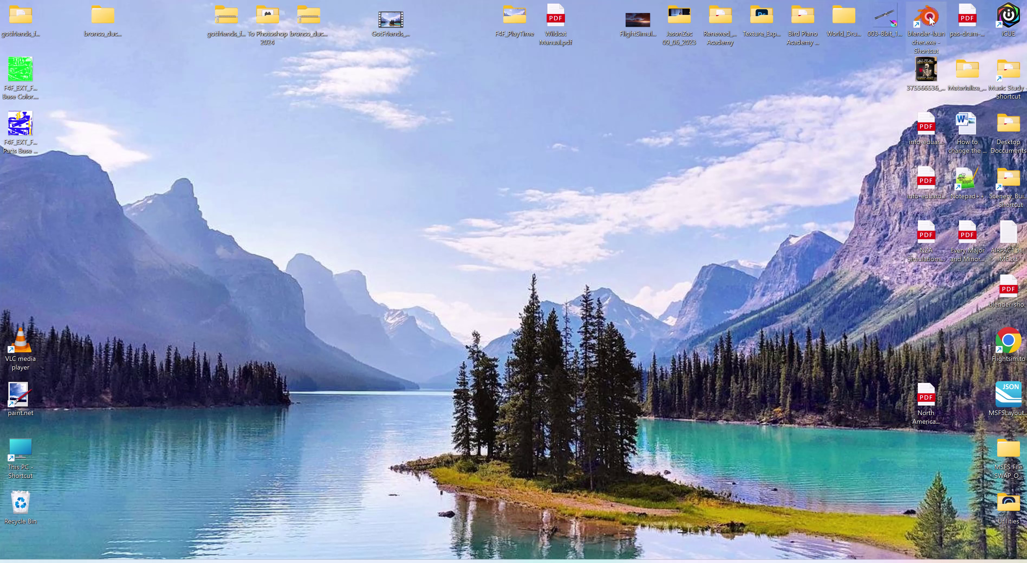
pyautogui.doubleClick(930, 20)
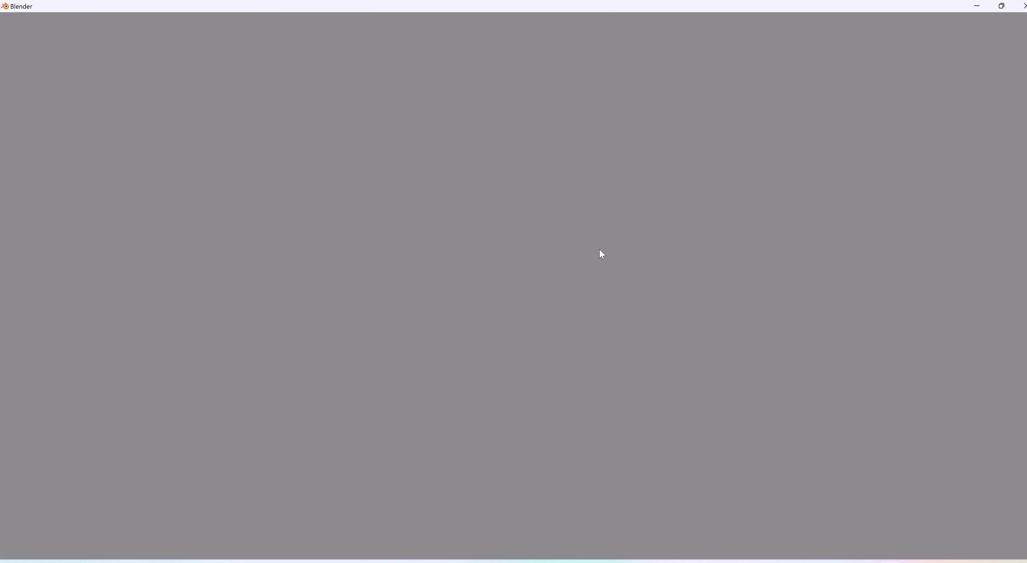
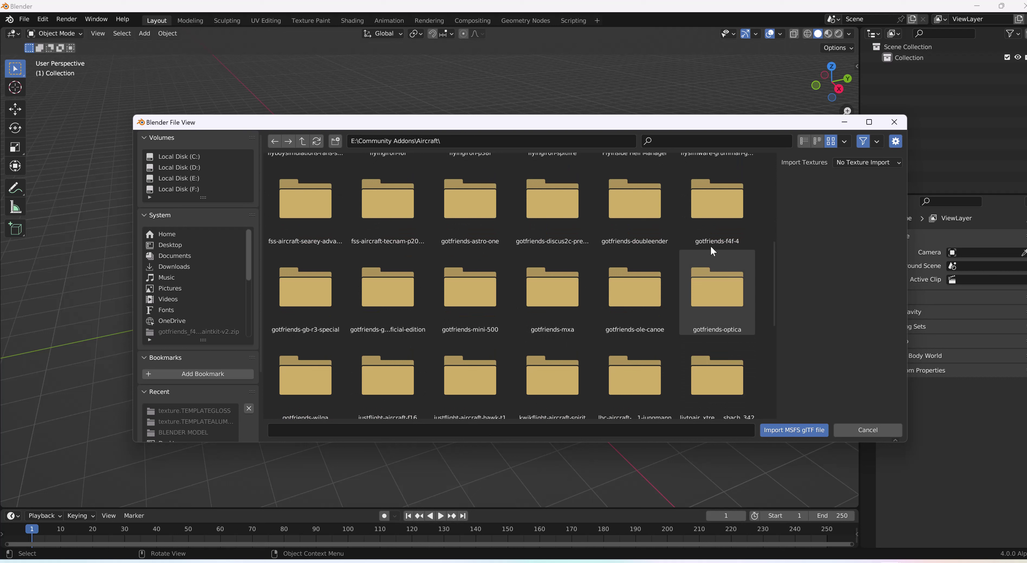
pyautogui.click(722, 217)
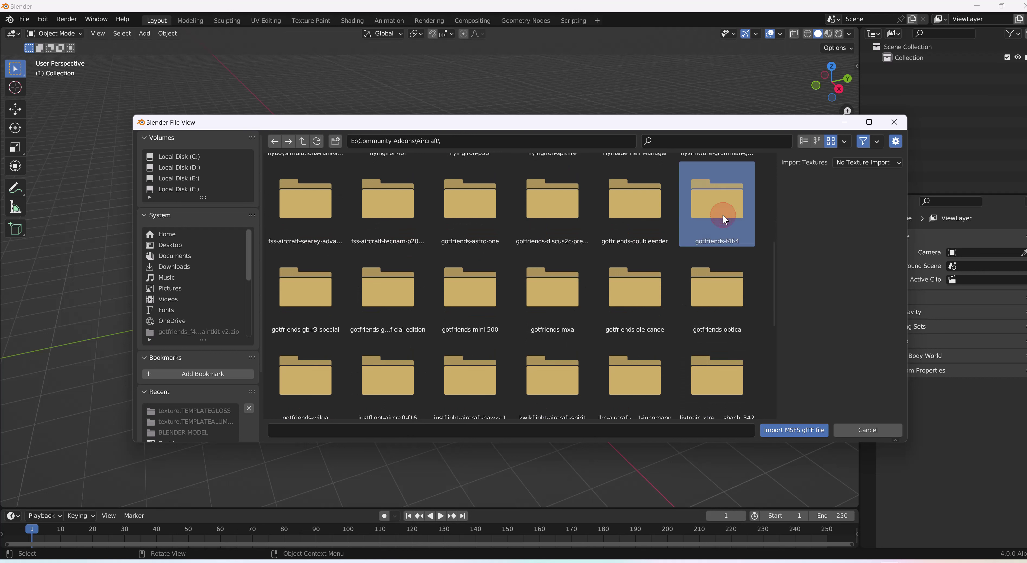
pyautogui.doubleClick(722, 214)
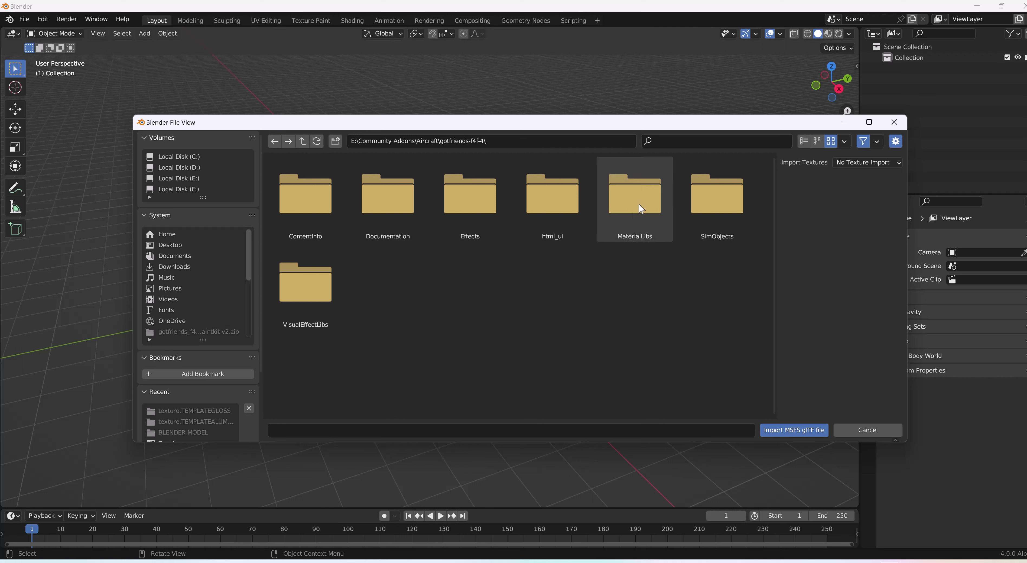
pyautogui.doubleClick(716, 211)
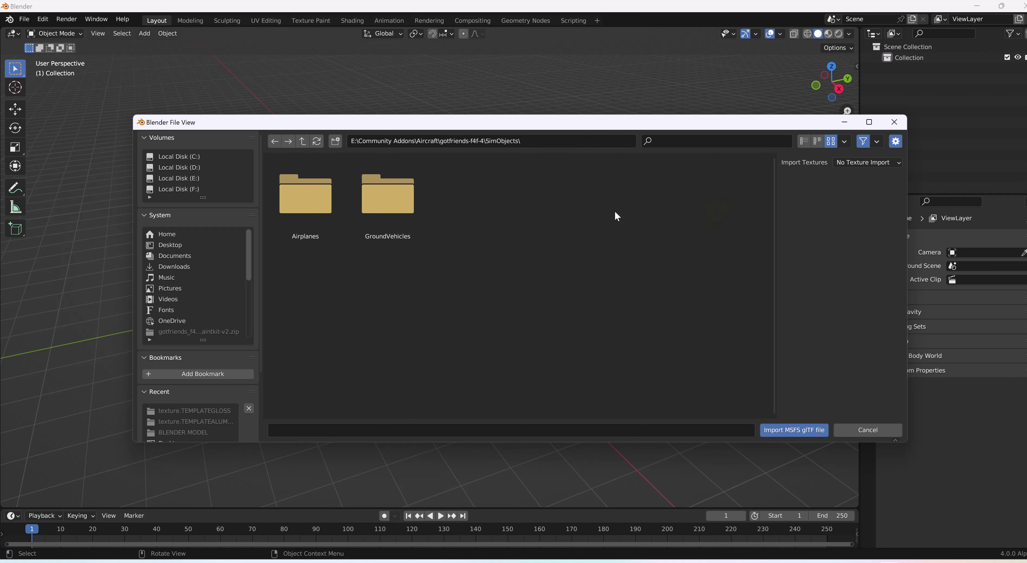
pyautogui.doubleClick(315, 203)
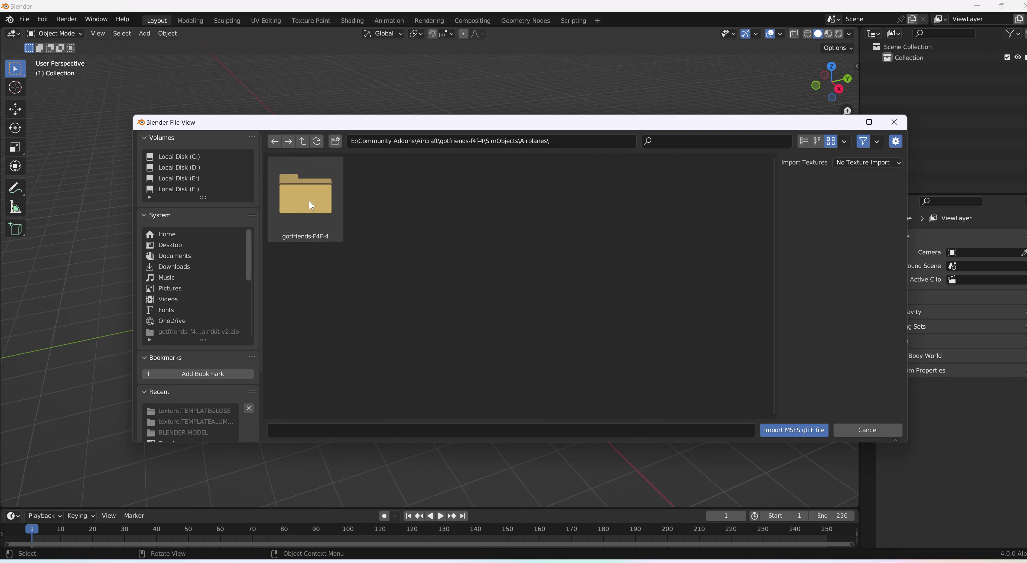
# Import F4F4_INT.gltf from the gotfriends-F4F-4 model folder with the No Texture Import option
pyautogui.doubleClick(309, 201)
pyautogui.doubleClick(309, 199)
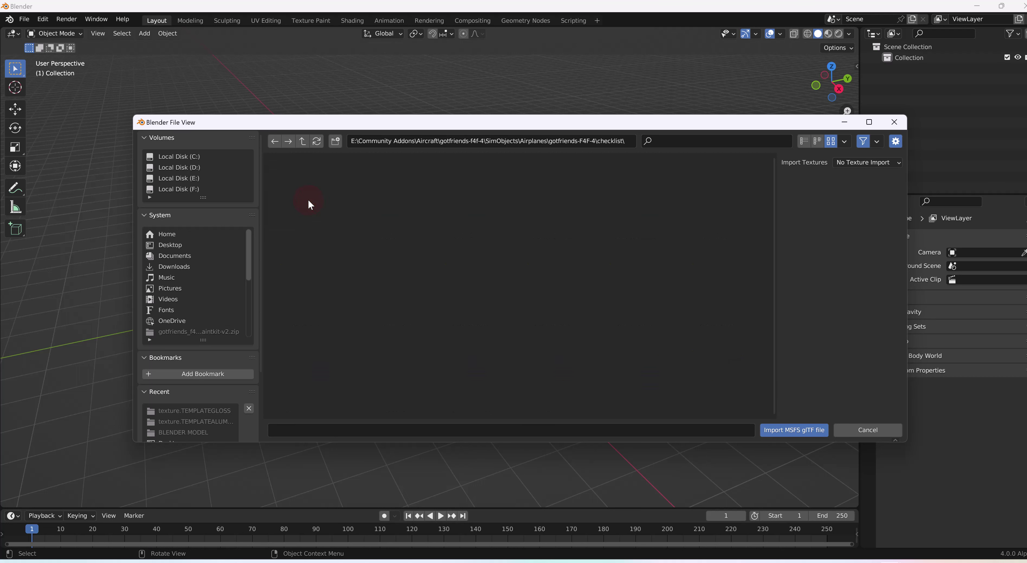
pyautogui.click(302, 142)
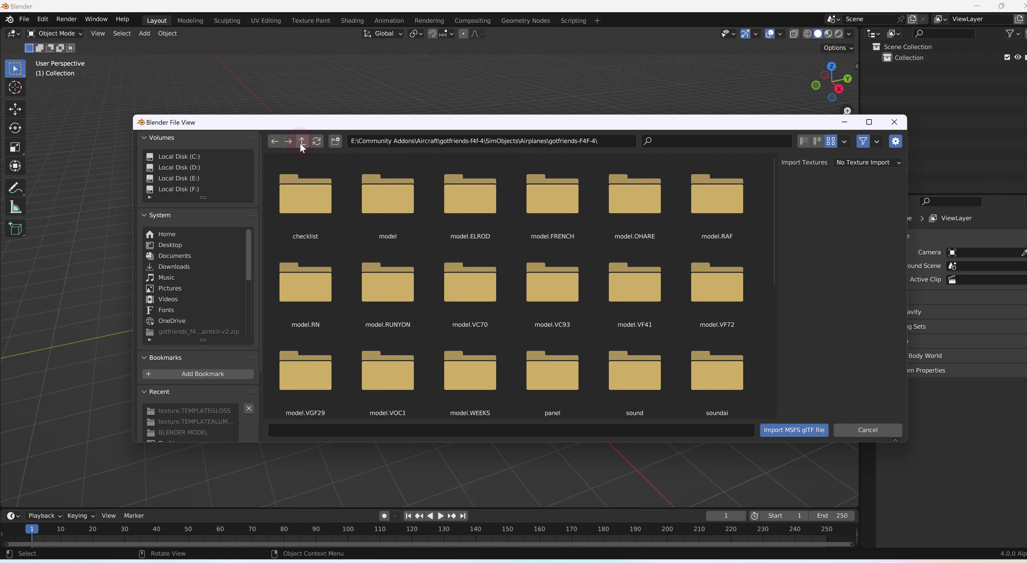
pyautogui.click(392, 205)
pyautogui.doubleClick(391, 201)
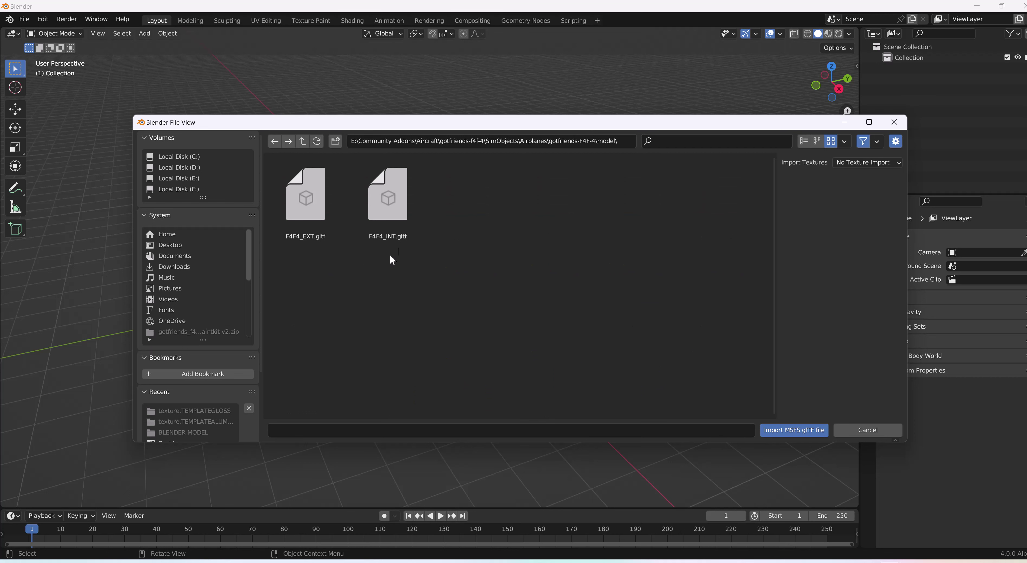
pyautogui.click(390, 206)
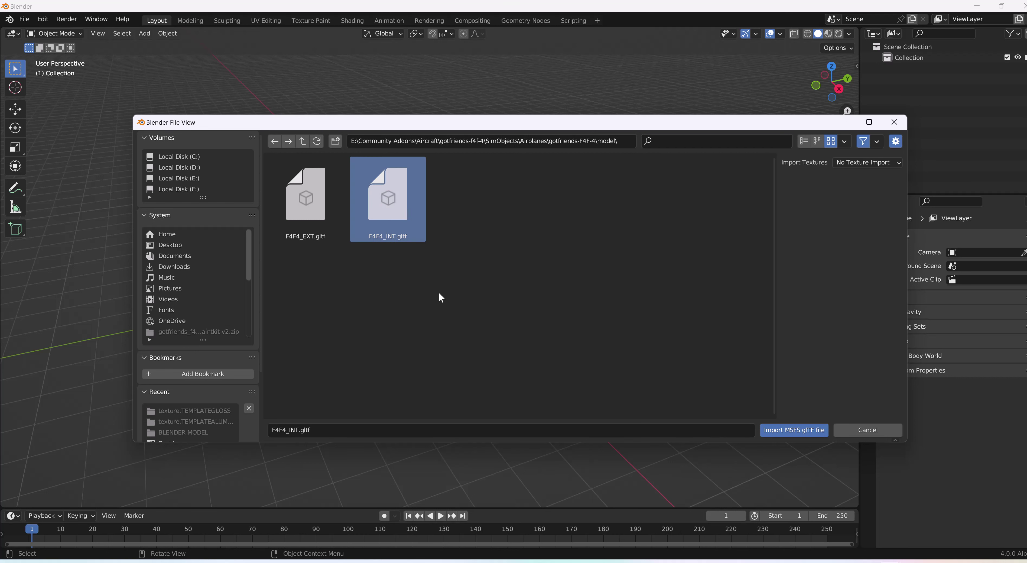
pyautogui.click(793, 429)
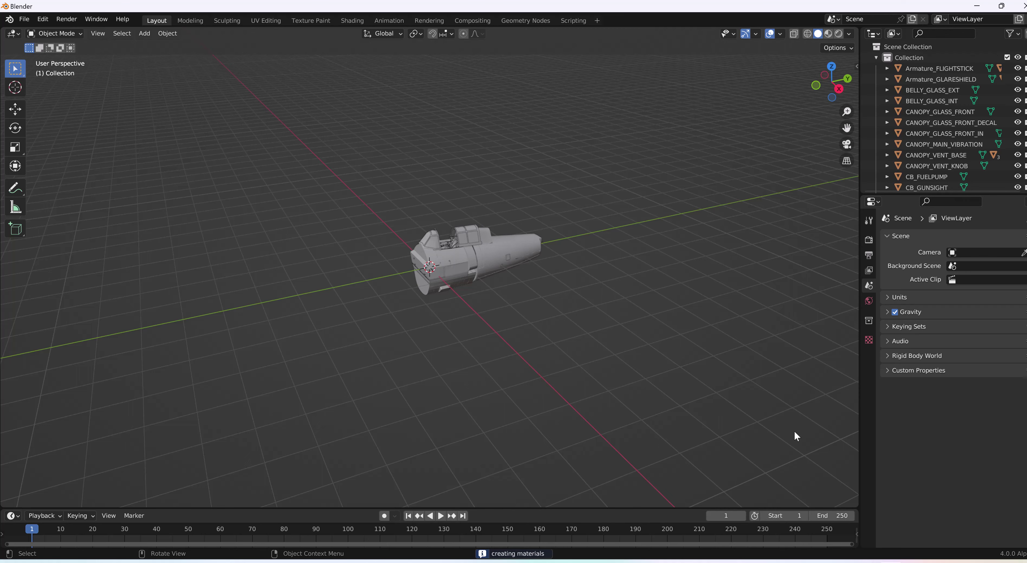
# Examine the imported cockpit section from several angles and distances, including the fuselage side and the cockpit interior
pyautogui.scroll(5, 621, 324)
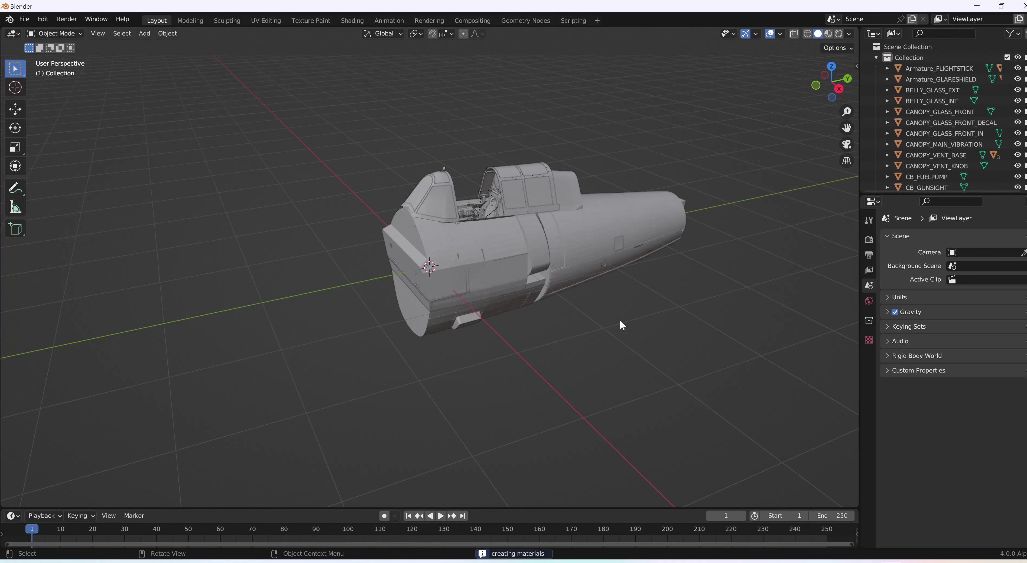
pyautogui.scroll(2, 620, 325)
pyautogui.scroll(2, 621, 322)
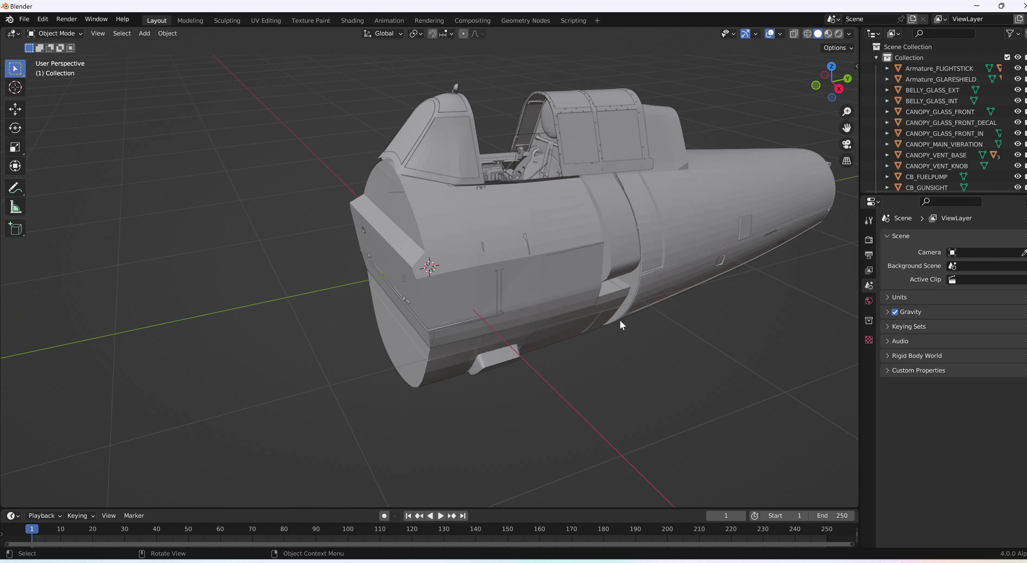
pyautogui.moveTo(574, 233); pyautogui.dragTo(573, 210, button='middle')
pyautogui.scroll(2, 573, 209)
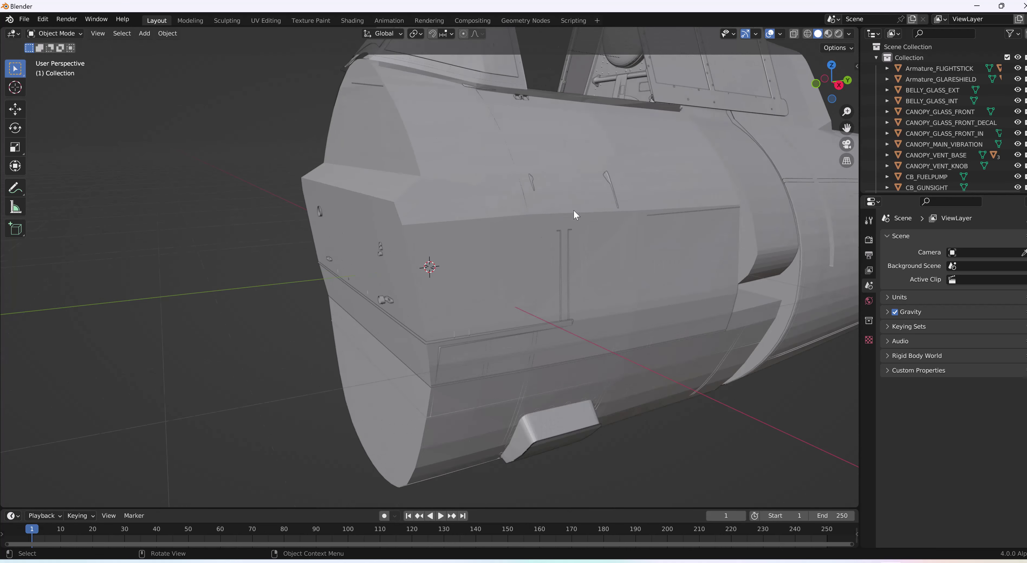
pyautogui.scroll(-3, 574, 209)
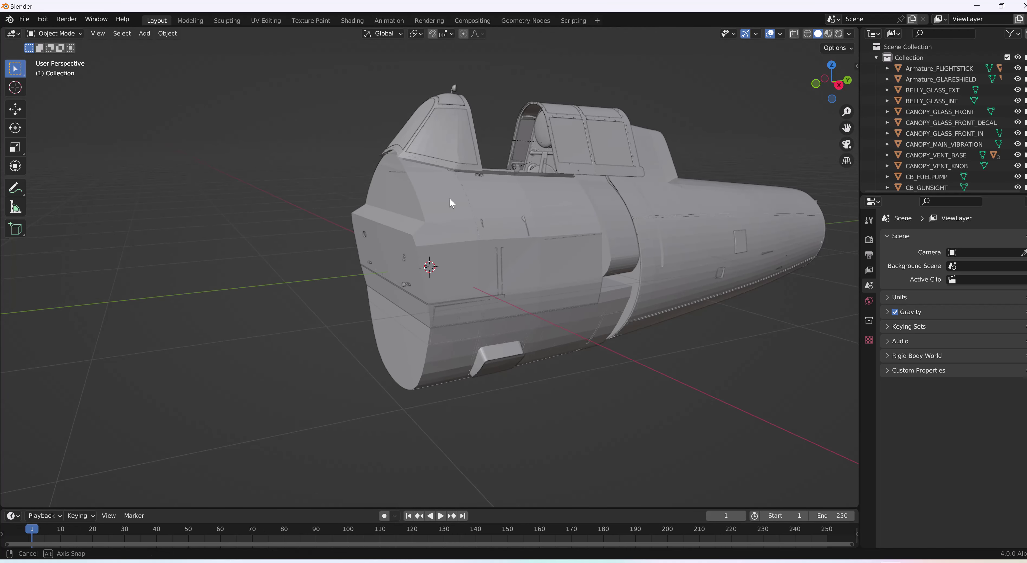
pyautogui.moveTo(449, 197); pyautogui.dragTo(444, 205, button='middle')
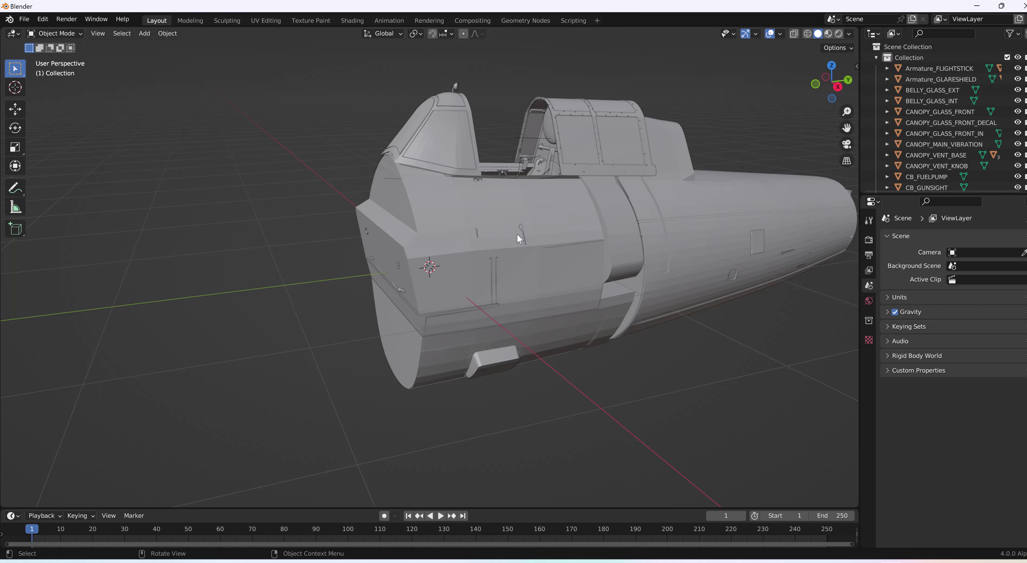
pyautogui.scroll(2, 544, 180)
pyautogui.scroll(-3, 544, 180)
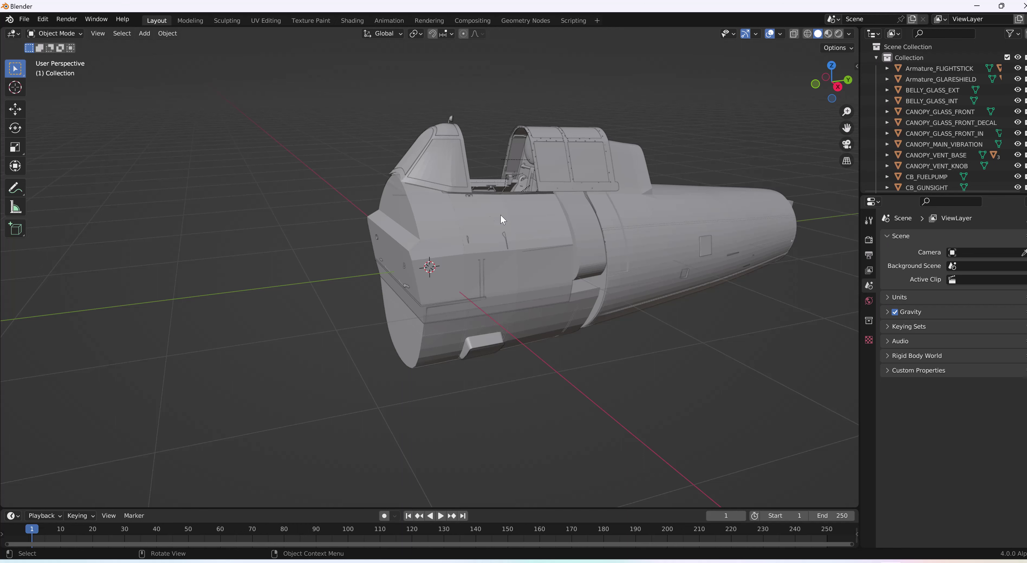
pyautogui.scroll(6, 497, 195)
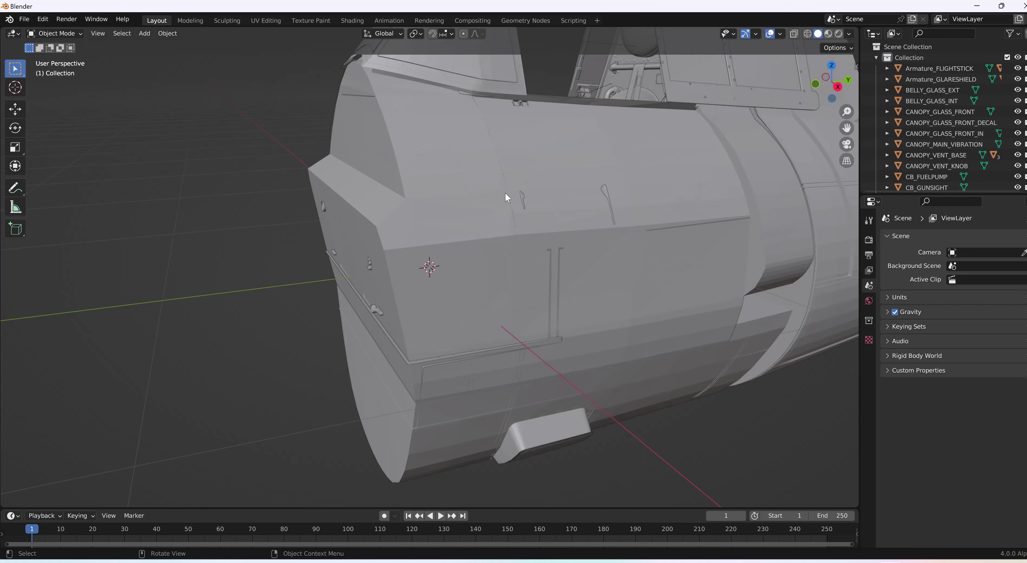
pyautogui.moveTo(505, 191); pyautogui.dragTo(409, 205, button='middle')
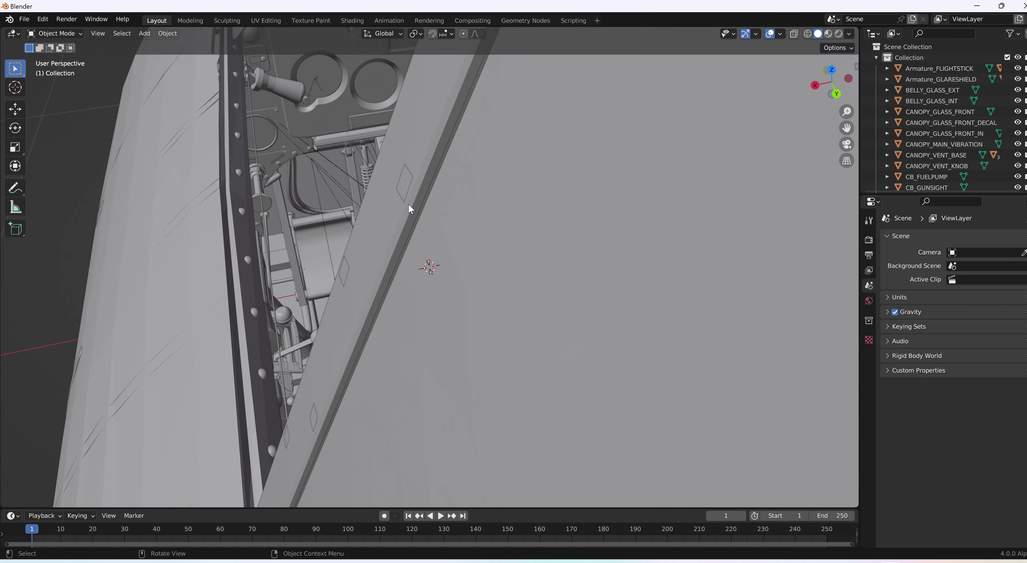
pyautogui.moveTo(368, 158); pyautogui.dragTo(460, 161, button='middle')
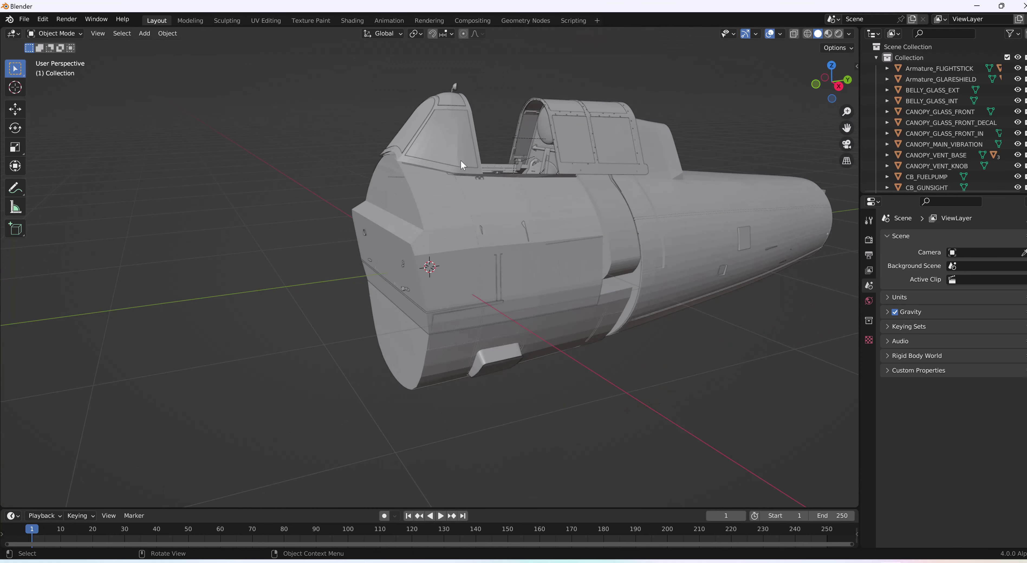
pyautogui.moveTo(846, 129); pyautogui.dragTo(789, 137)
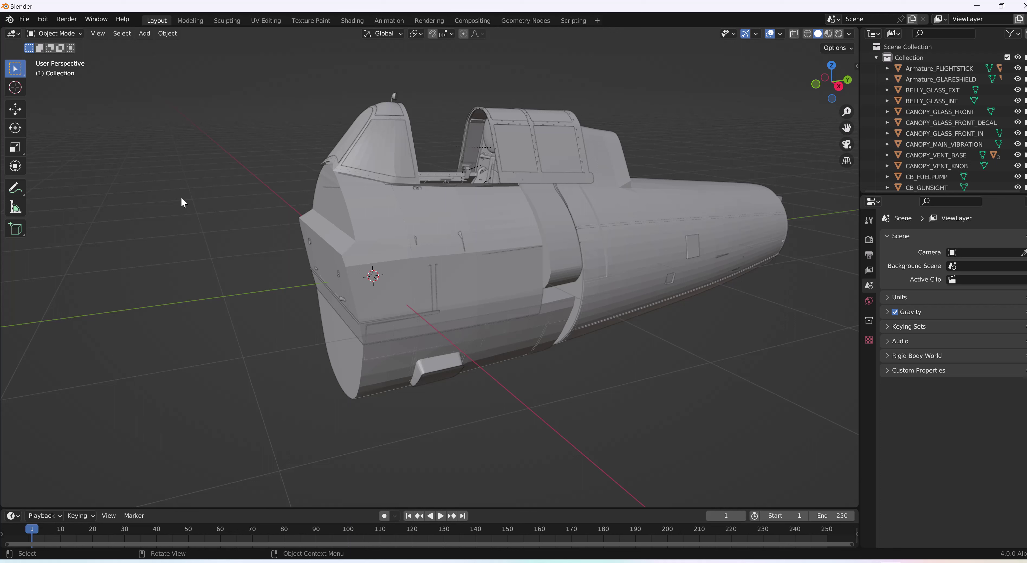
# Save the imported cockpit scene to the Desktop folder as F4F_Cockpit.blend
pyautogui.click(25, 19)
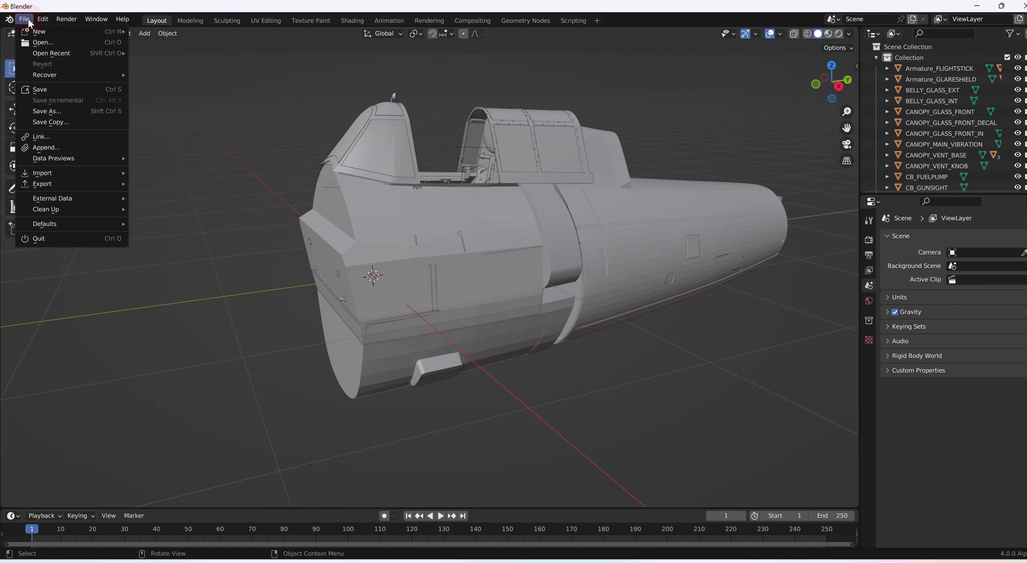
pyautogui.click(38, 109)
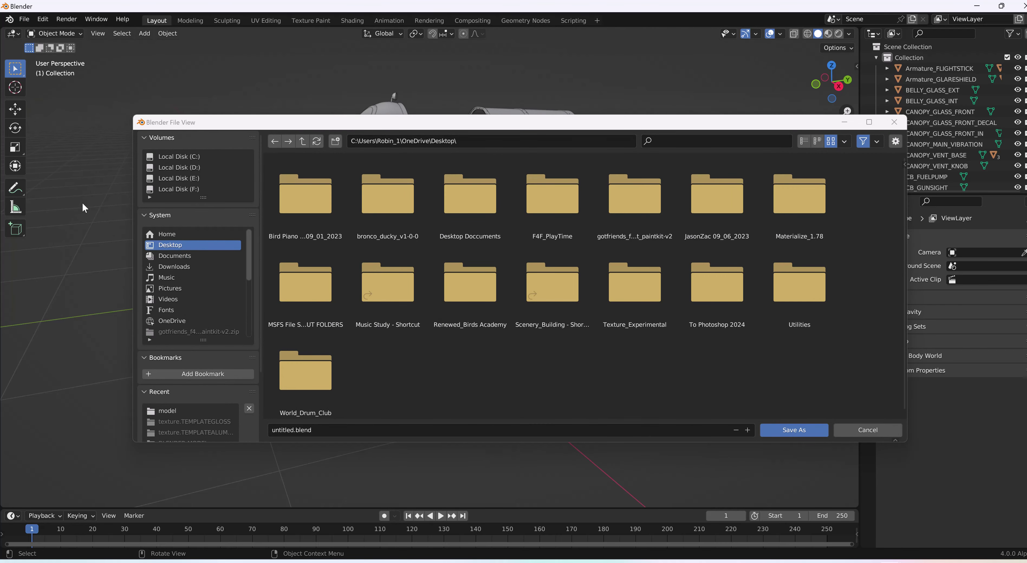
pyautogui.click(186, 257)
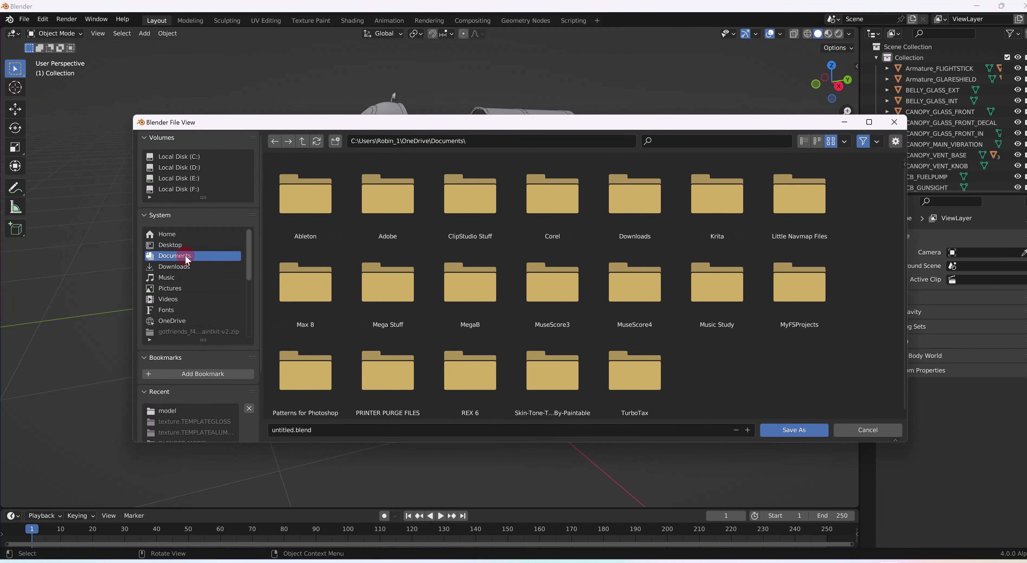
pyautogui.click(171, 245)
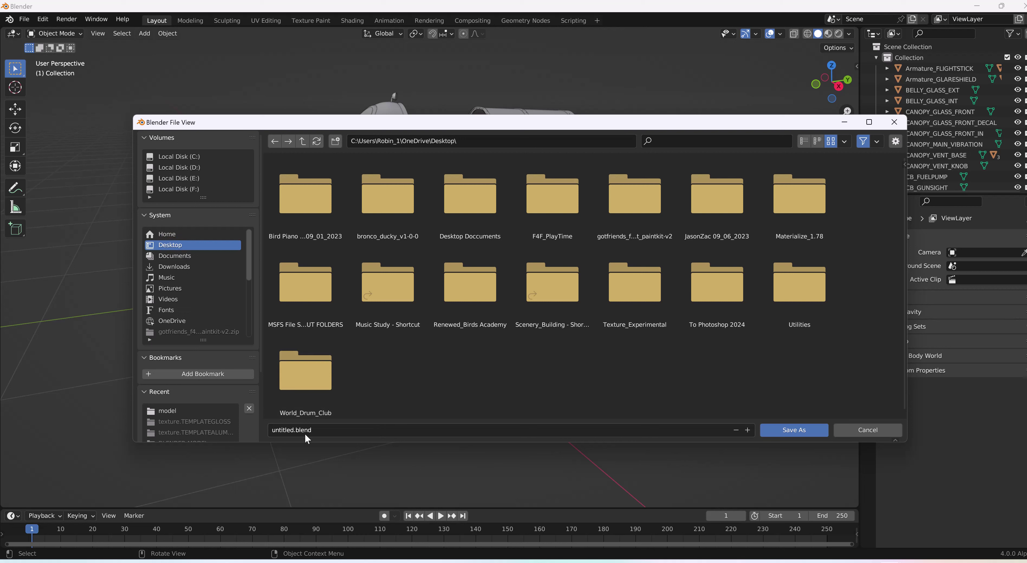
pyautogui.click(294, 431)
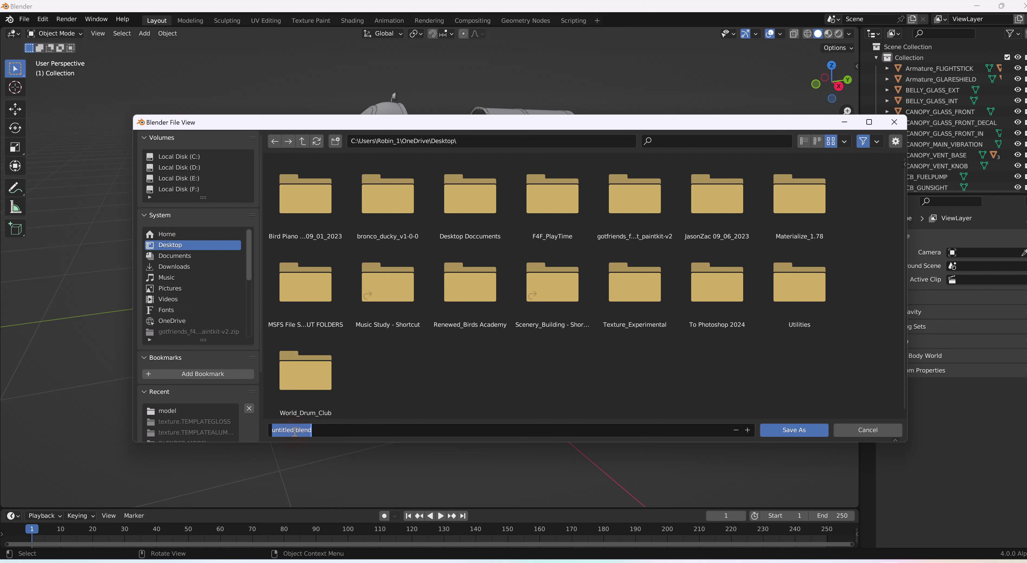
pyautogui.doubleClick(293, 431)
pyautogui.write('F4')
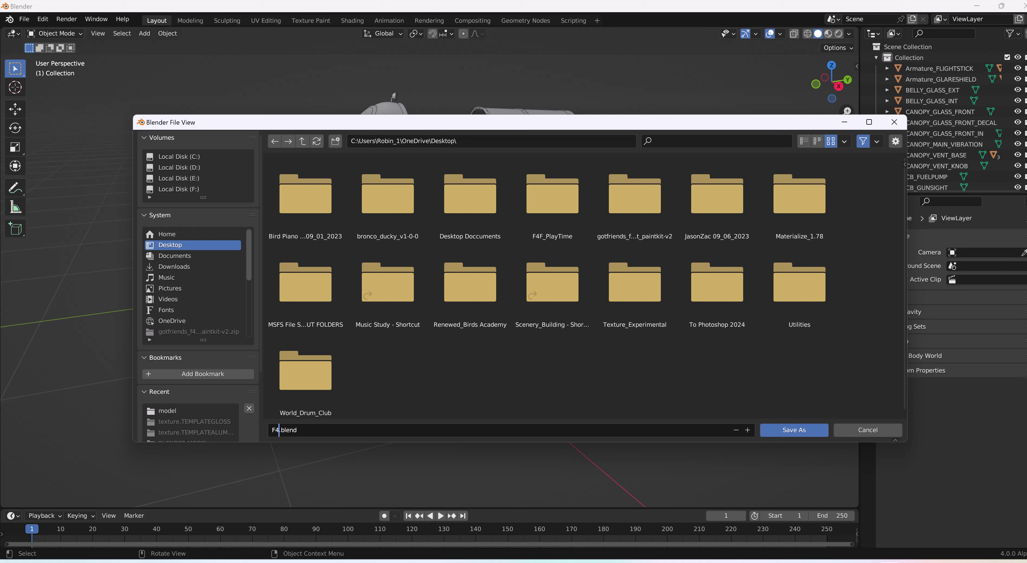
pyautogui.write('F_Cockpit')
pyautogui.click(788, 433)
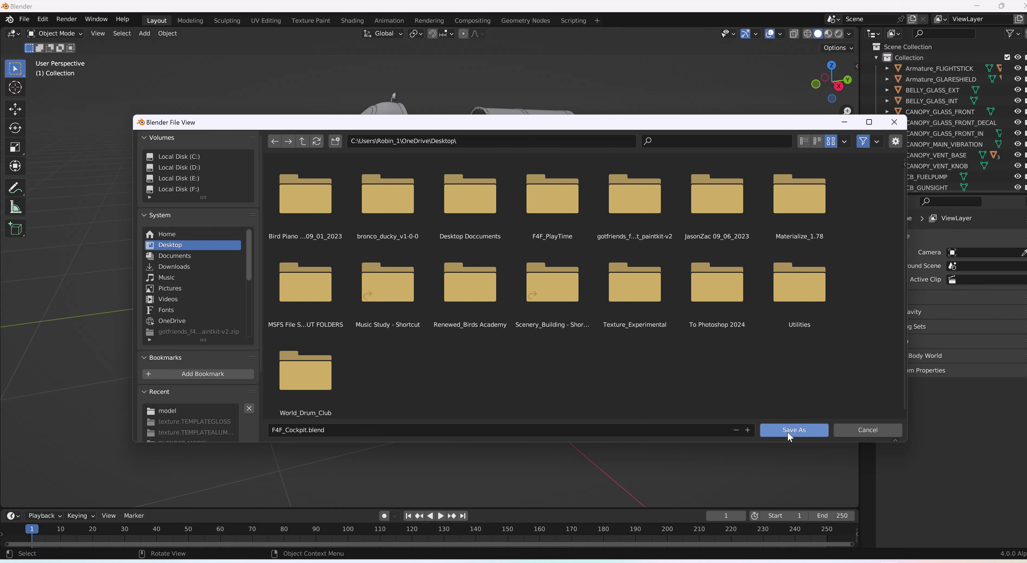
pyautogui.click(787, 430)
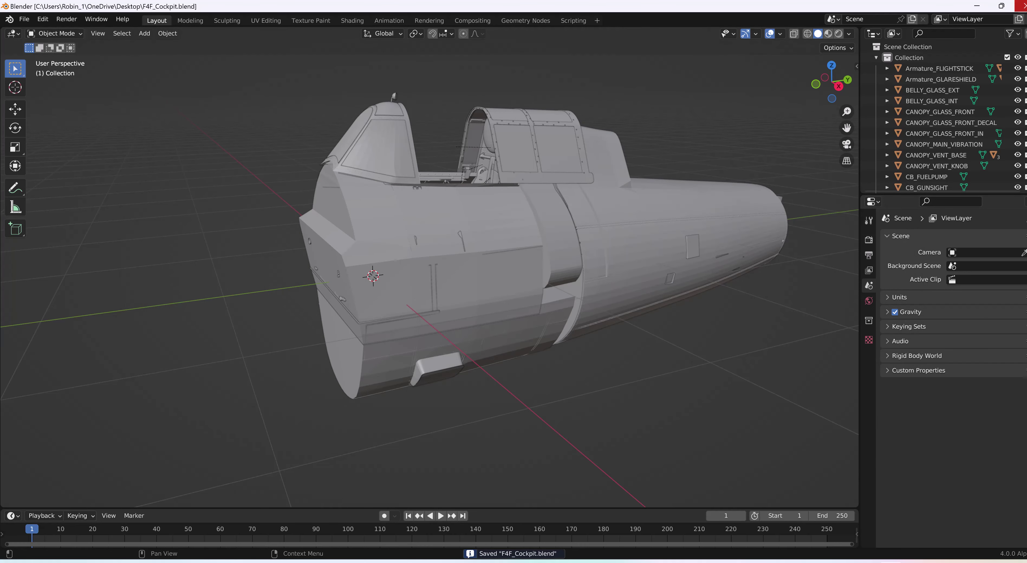
# Close Blender and move the F4F_Cockpit.blend file to an empty area of the desktop
pyautogui.click(1022, 6)
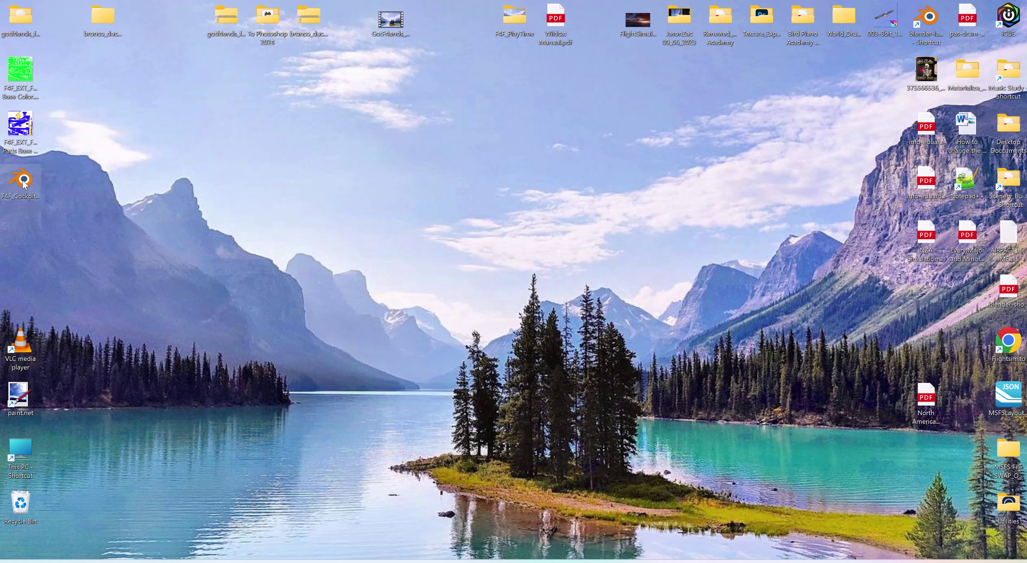
pyautogui.moveTo(24, 183); pyautogui.dragTo(392, 182)
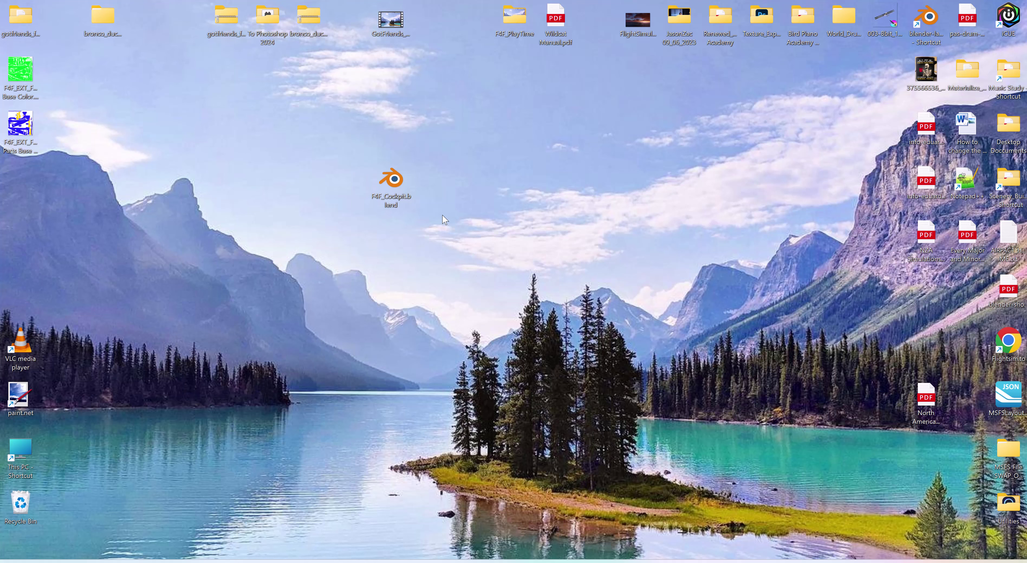
# Reopen F4F_Cockpit.blend in Blender and select the pilot seat inside the cockpit
pyautogui.doubleClick(392, 180)
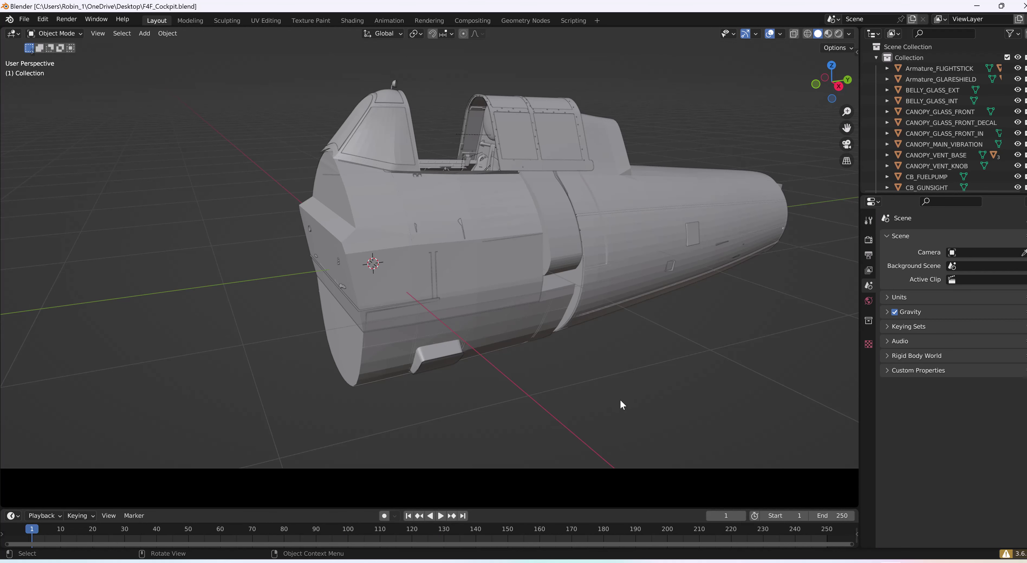
pyautogui.moveTo(620, 400); pyautogui.dragTo(642, 416, button='middle')
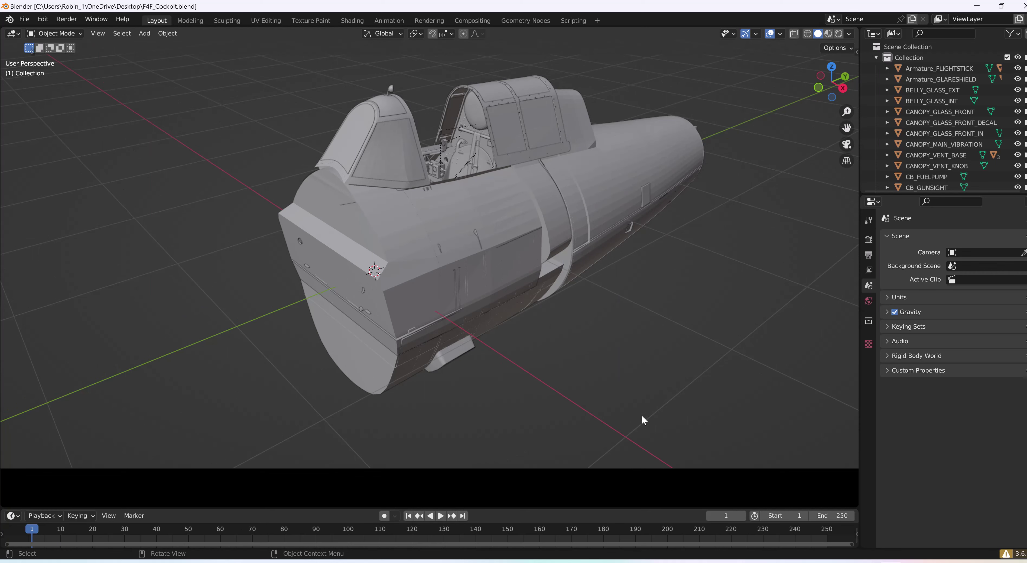
pyautogui.moveTo(458, 194); pyautogui.dragTo(443, 230, button='middle')
pyautogui.click(468, 167)
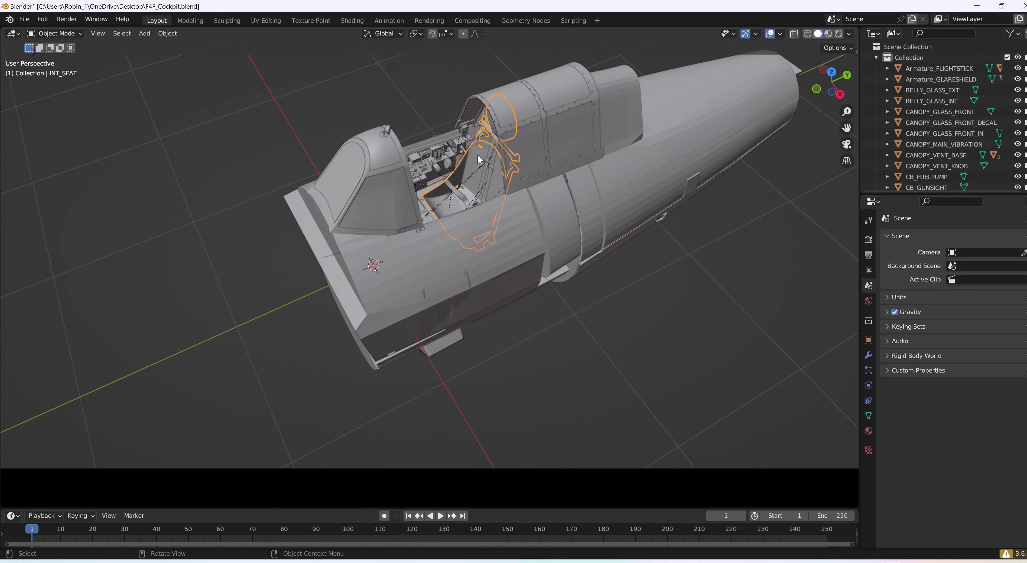
# Switch to the texture painting workspace and bring the cockpit seat into close view
pyautogui.click(311, 21)
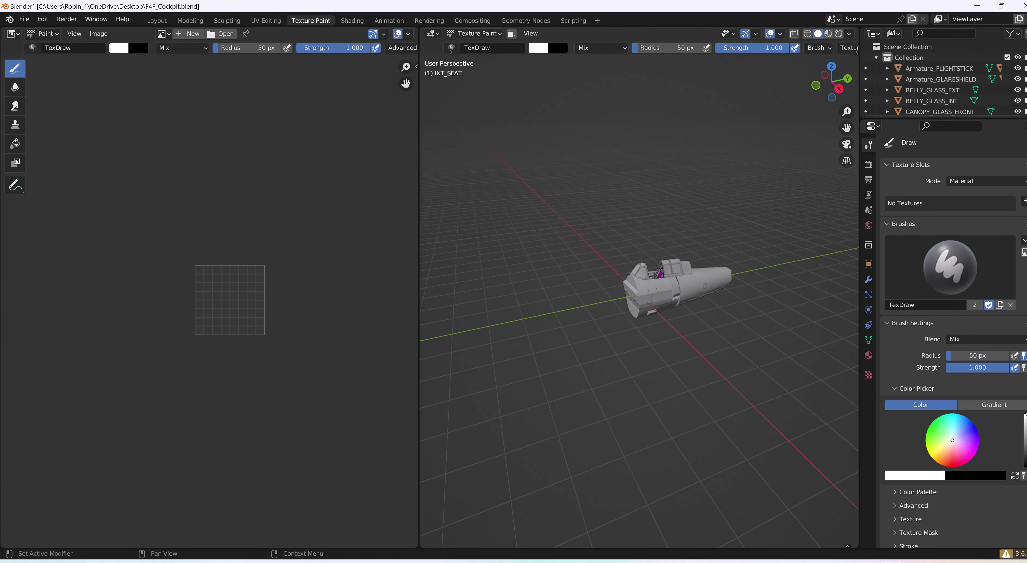
pyautogui.scroll(6, 737, 223)
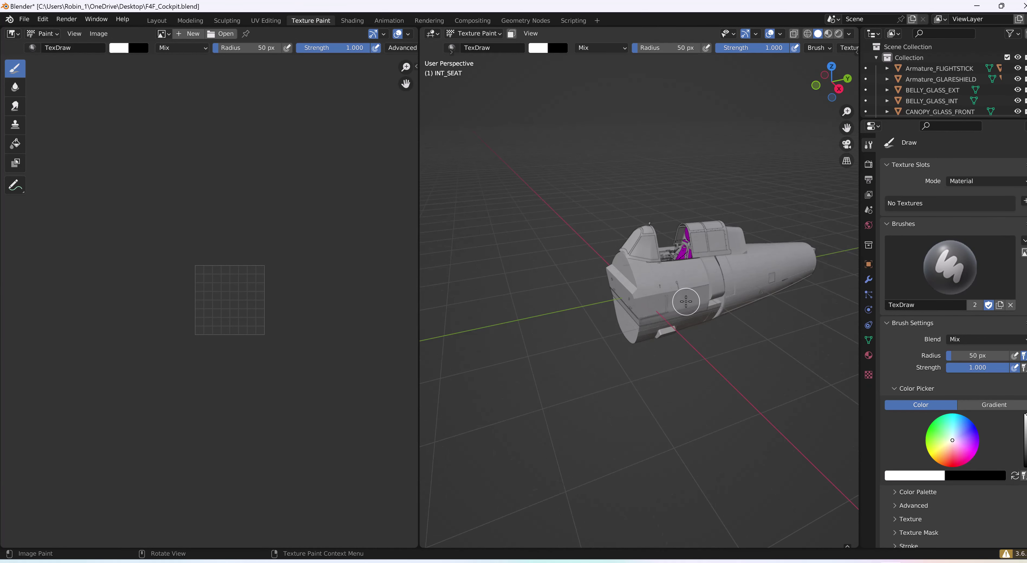
pyautogui.moveTo(833, 134); pyautogui.dragTo(808, 239, button='middle')
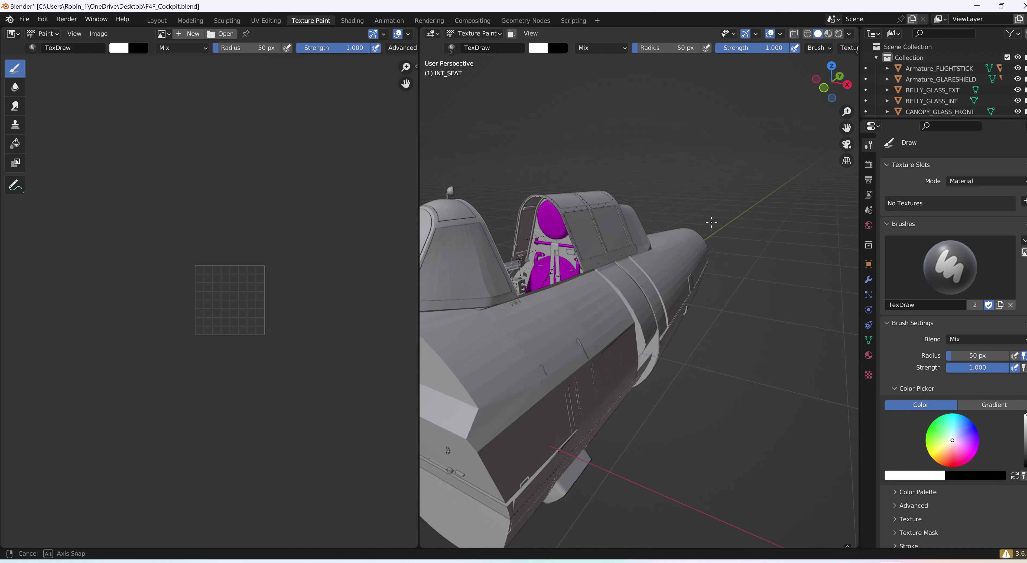
# Add a Base Color paint slot for the seat at 4096 × 4096 px, with its fill color brightened to near white
pyautogui.click(1023, 200)
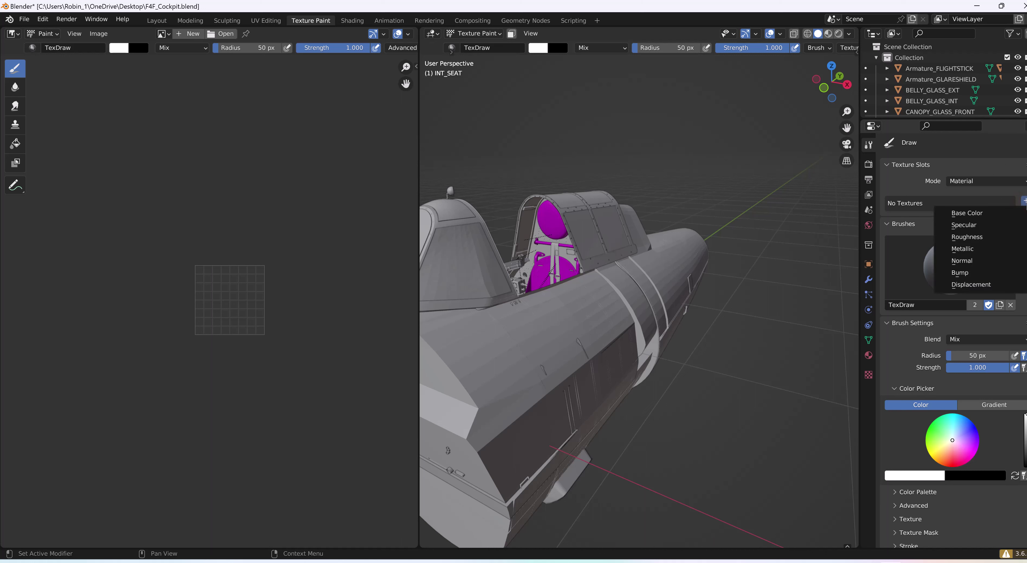
pyautogui.click(967, 215)
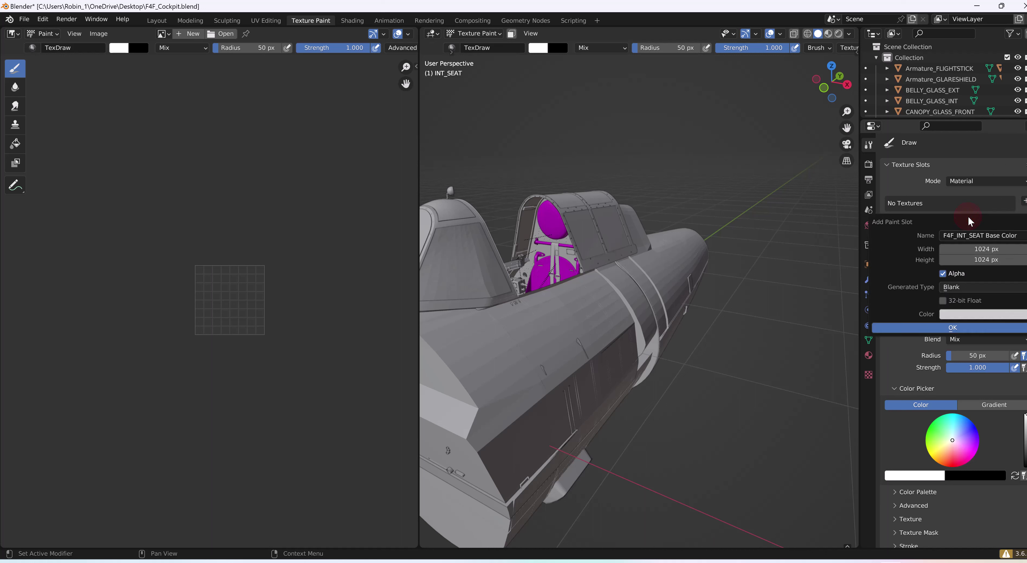
pyautogui.click(985, 249)
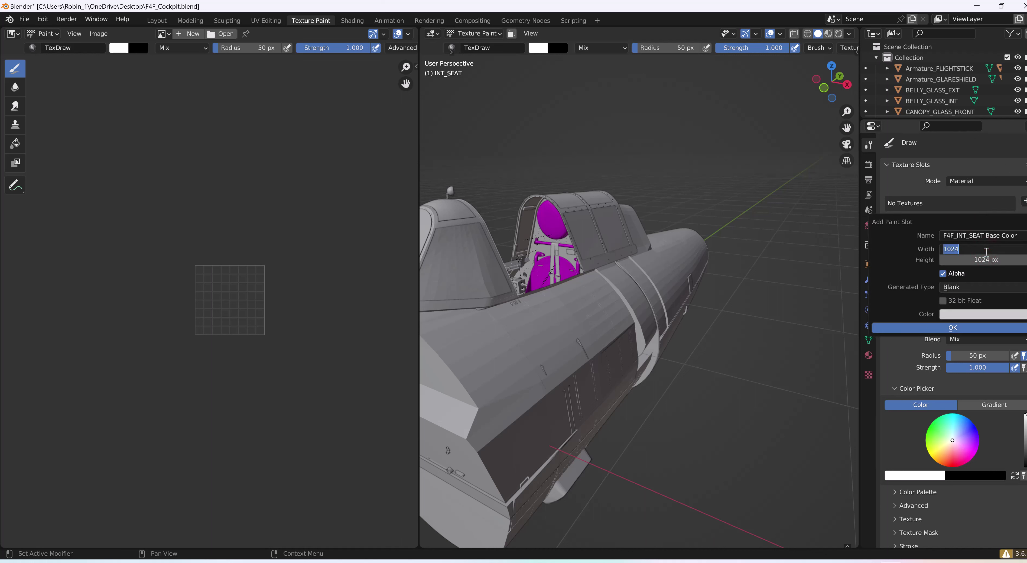
pyautogui.write('4096')
pyautogui.press('Return')
pyautogui.click(950, 260)
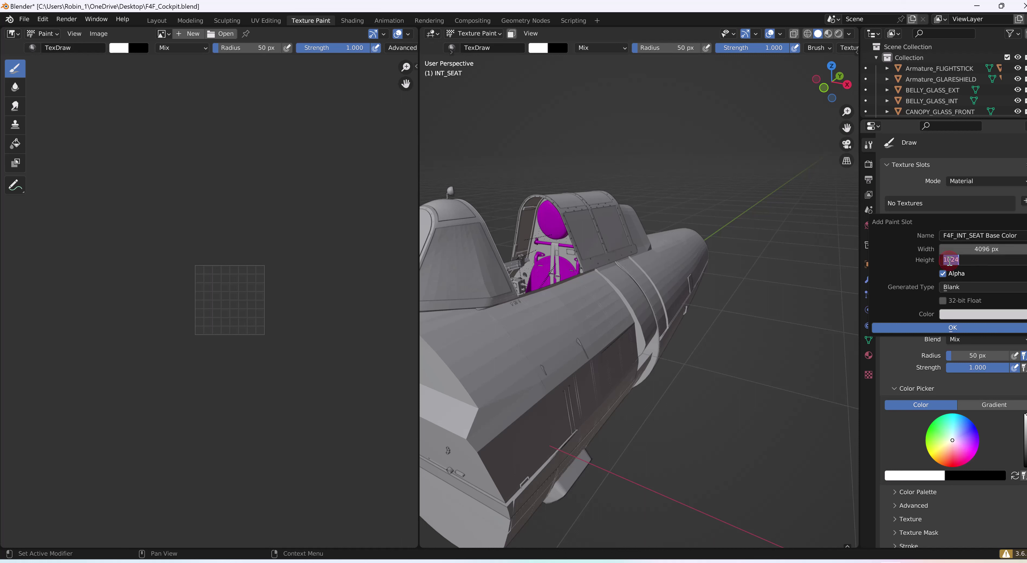
pyautogui.write('4096')
pyautogui.click(996, 316)
pyautogui.click(994, 315)
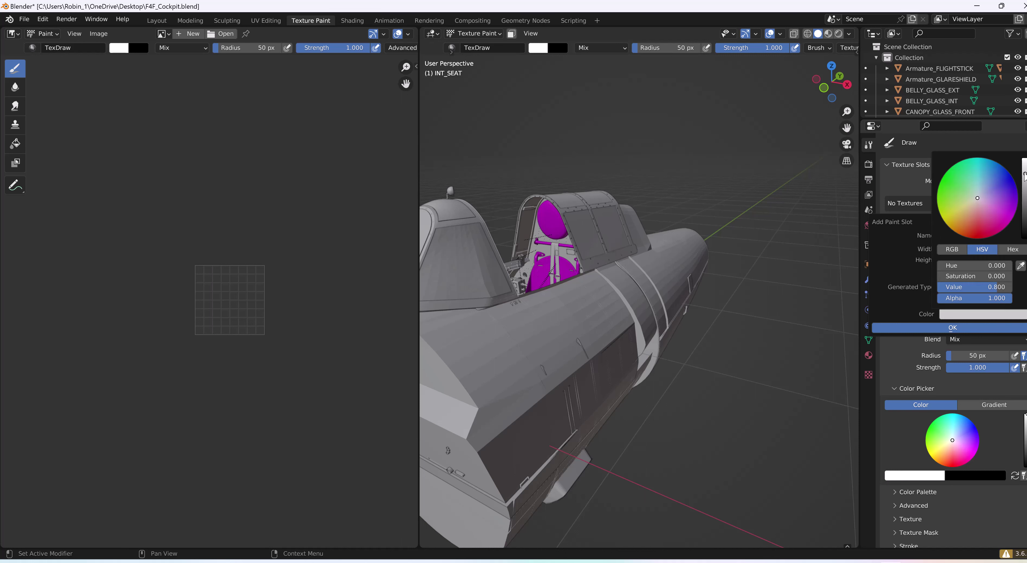
pyautogui.moveTo(1024, 175); pyautogui.dragTo(1024, 159)
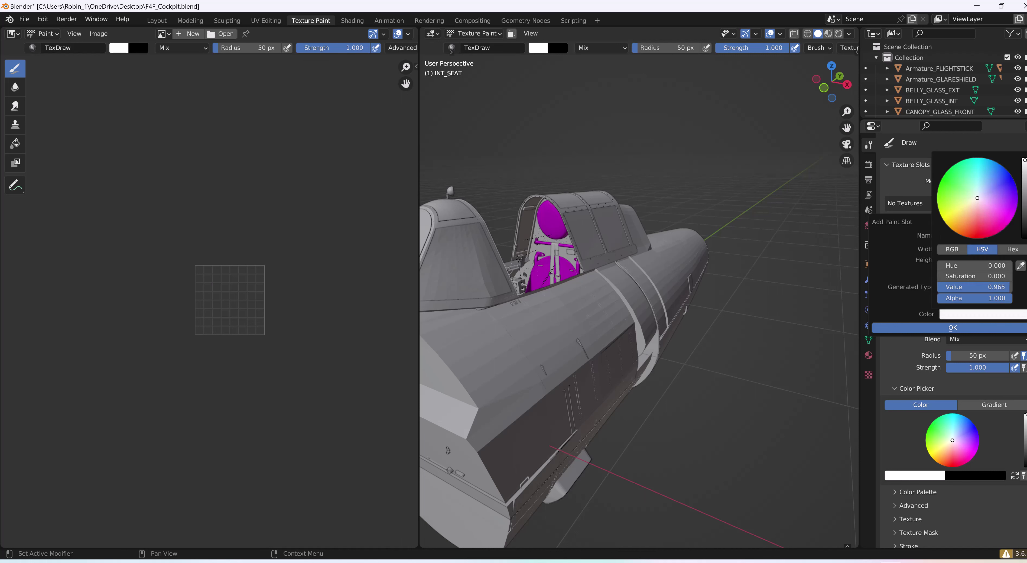
pyautogui.click(964, 327)
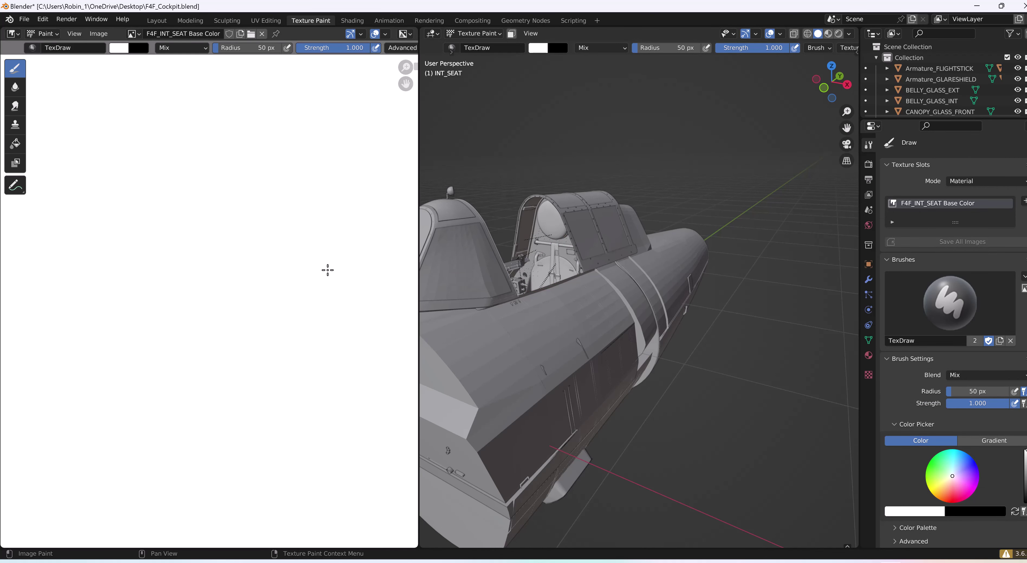
# Fit the blank seat texture in the image editor, enlarge the 3D viewport beside it, and dab the texture with the white brush
pyautogui.scroll(-3, 322, 266)
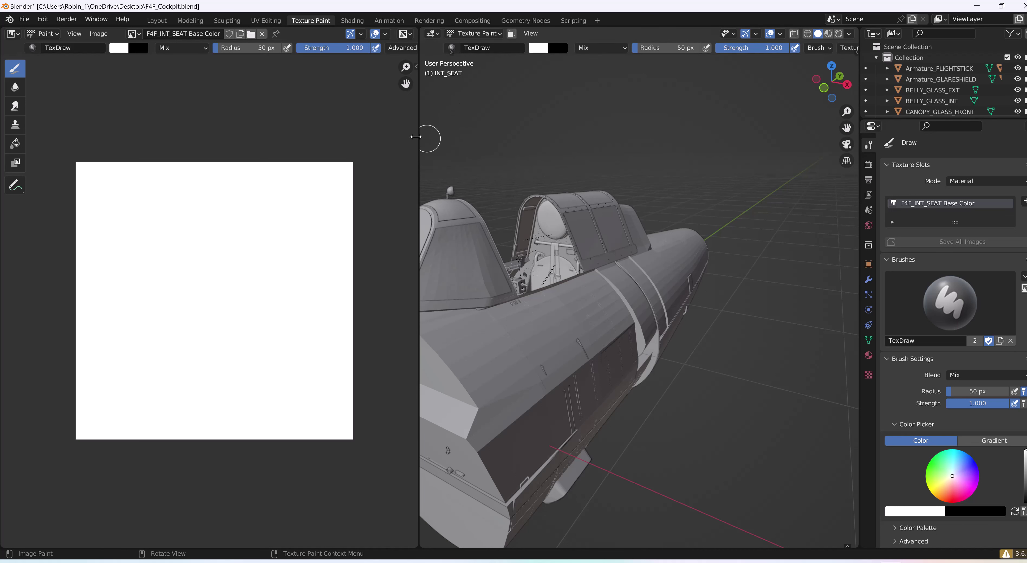
pyautogui.moveTo(416, 140); pyautogui.dragTo(293, 140)
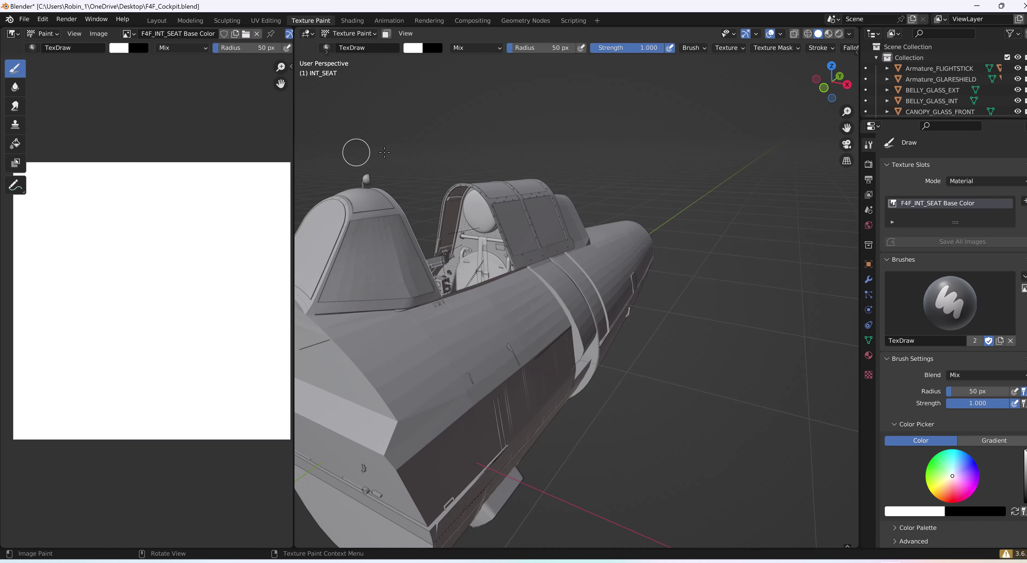
pyautogui.scroll(-5, 481, 152)
pyautogui.scroll(2, 481, 152)
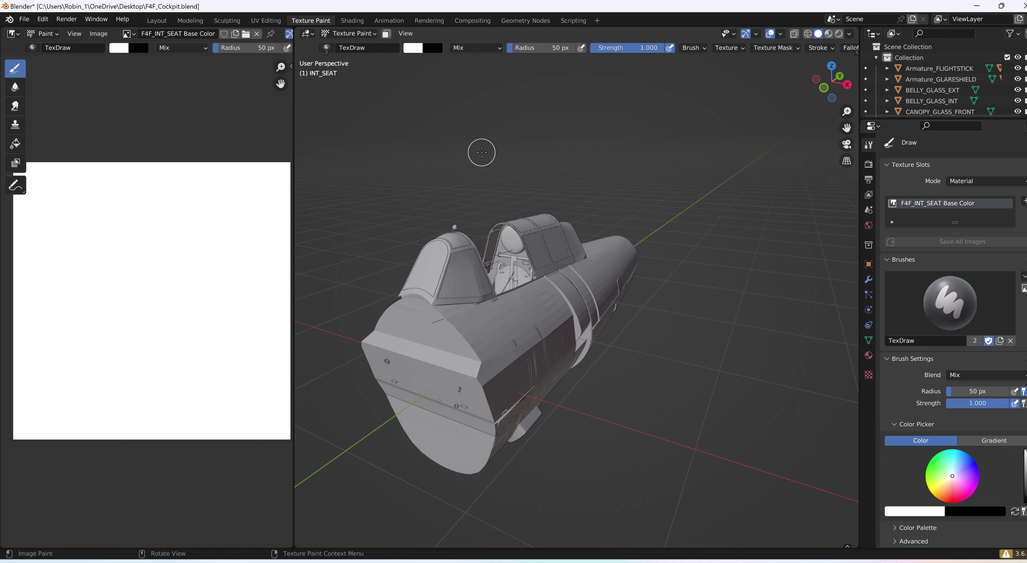
pyautogui.click(191, 234)
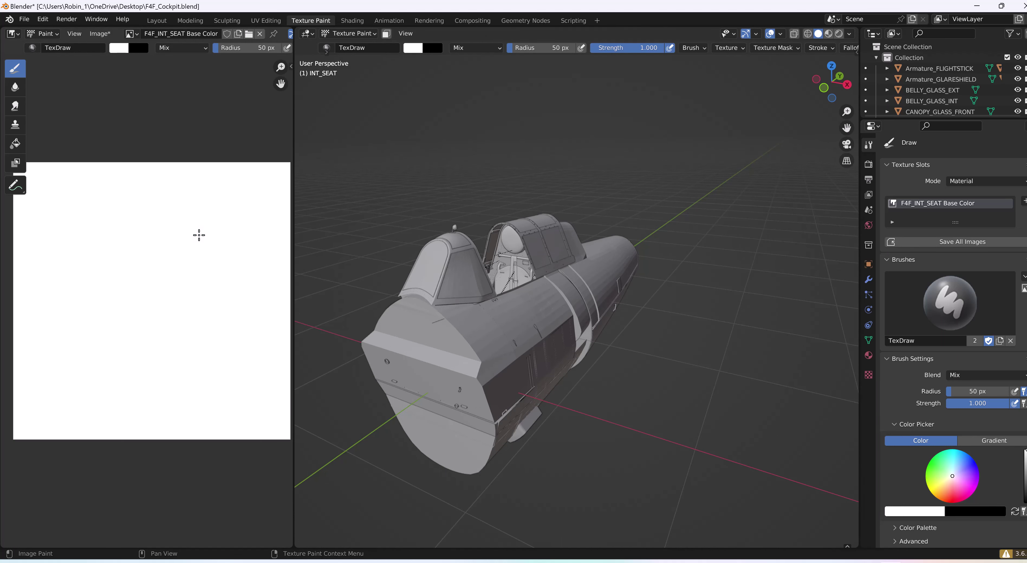
# Deselect and reselect the pilot seat in the layout workspace, and return to texture painting
pyautogui.click(162, 22)
pyautogui.moveTo(303, 147); pyautogui.dragTo(321, 116, button='middle')
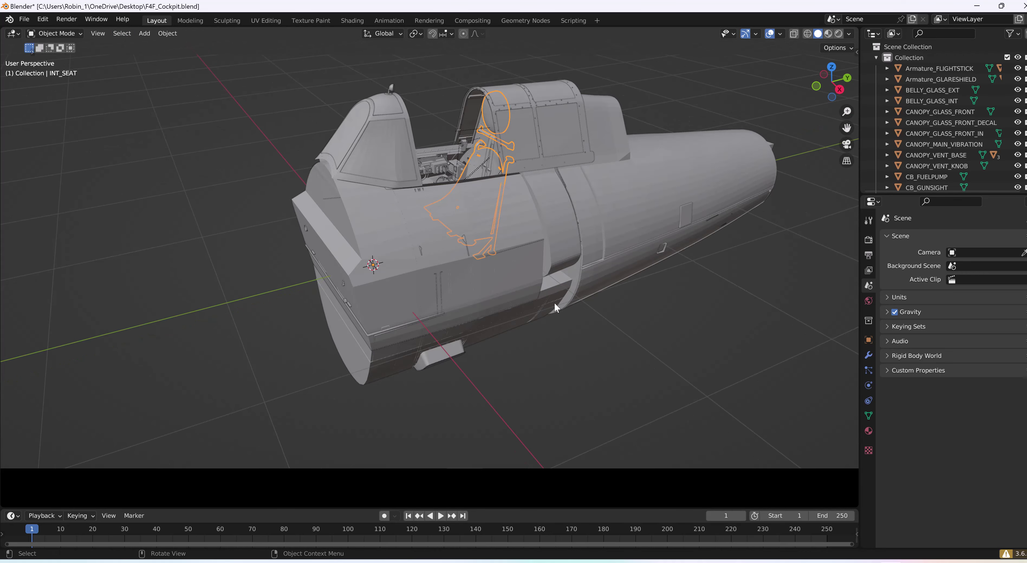
pyautogui.click(597, 347)
pyautogui.click(481, 161)
pyautogui.click(315, 21)
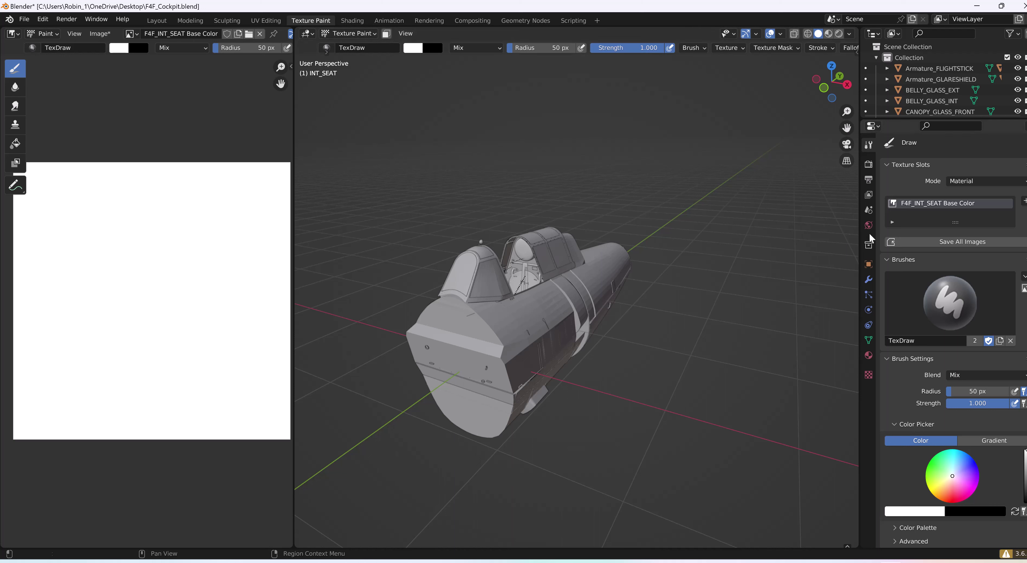
# Choose the Fill tool for the seat texture and set its paint color to light green
pyautogui.click(869, 165)
pyautogui.click(870, 146)
pyautogui.click(18, 145)
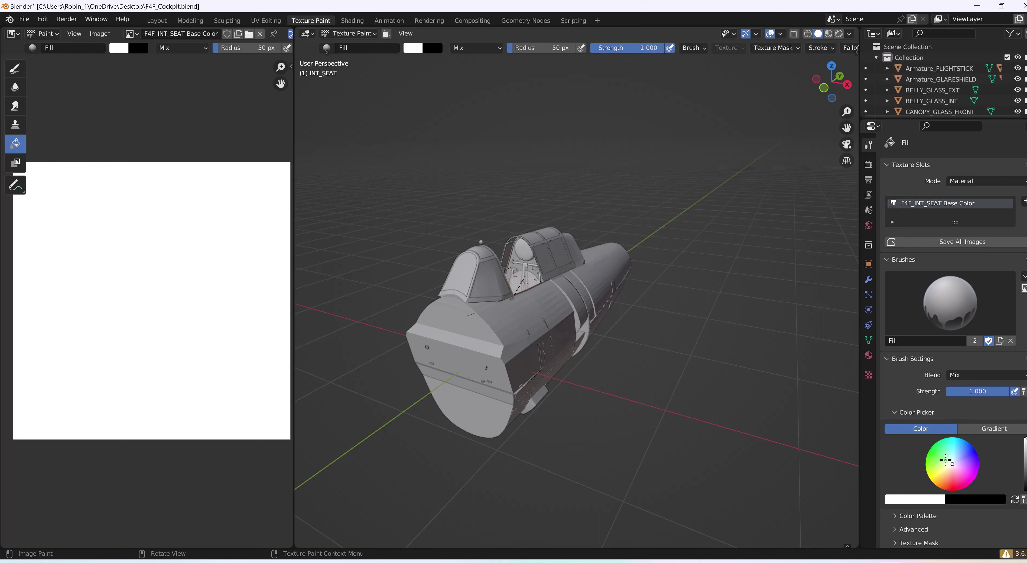
pyautogui.click(937, 451)
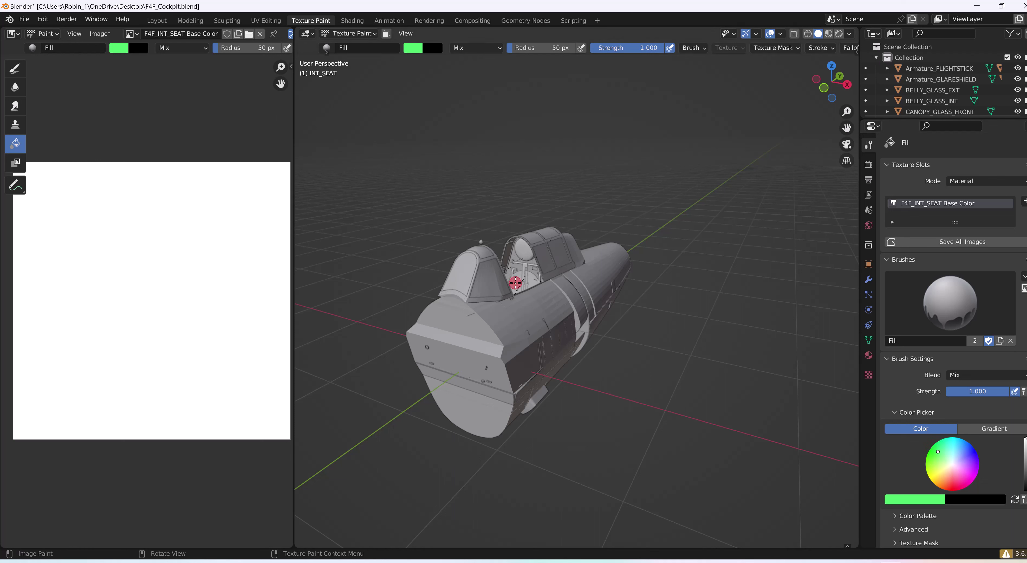